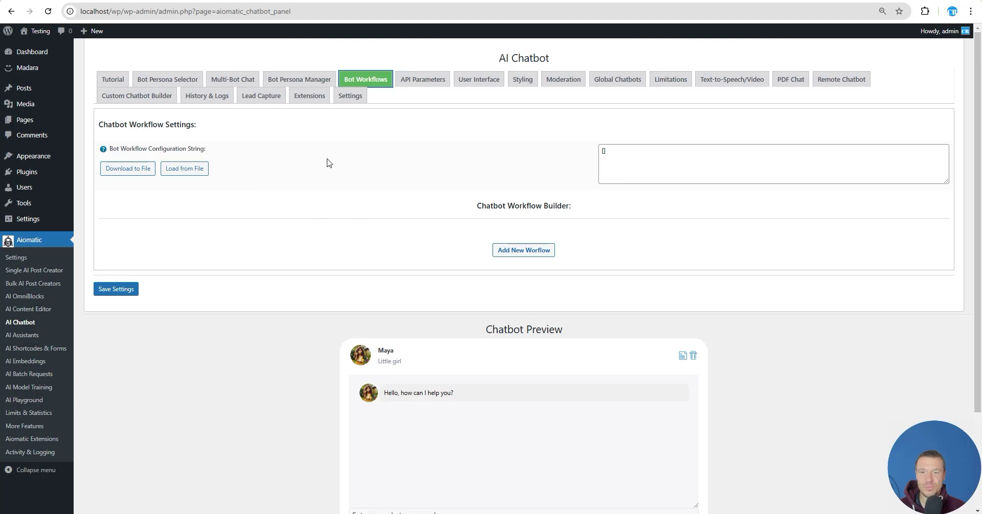
# - Add a new chatbot workflow and give it an empty trigger row
pyautogui.click(512, 251)
pyautogui.scroll(-4, 358, 272)
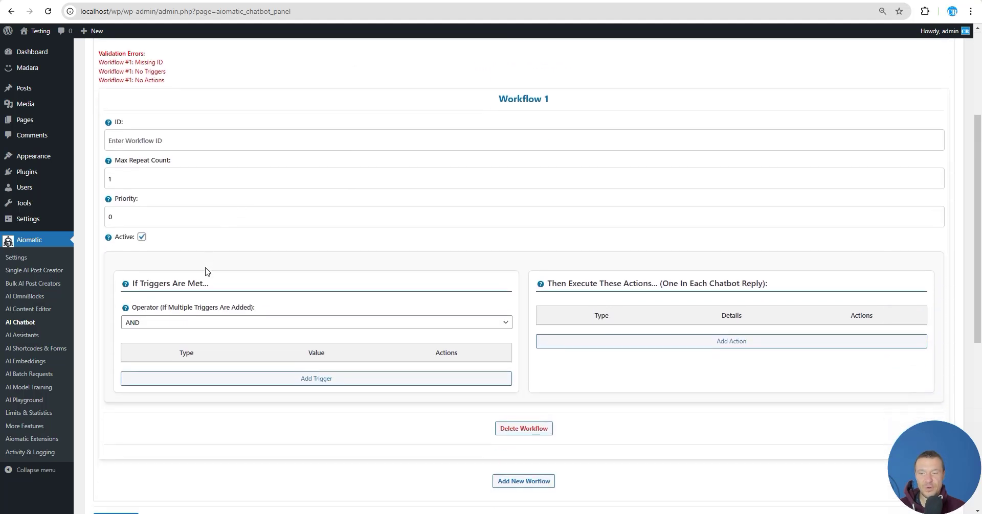
pyautogui.moveTo(141, 258); pyautogui.dragTo(176, 258)
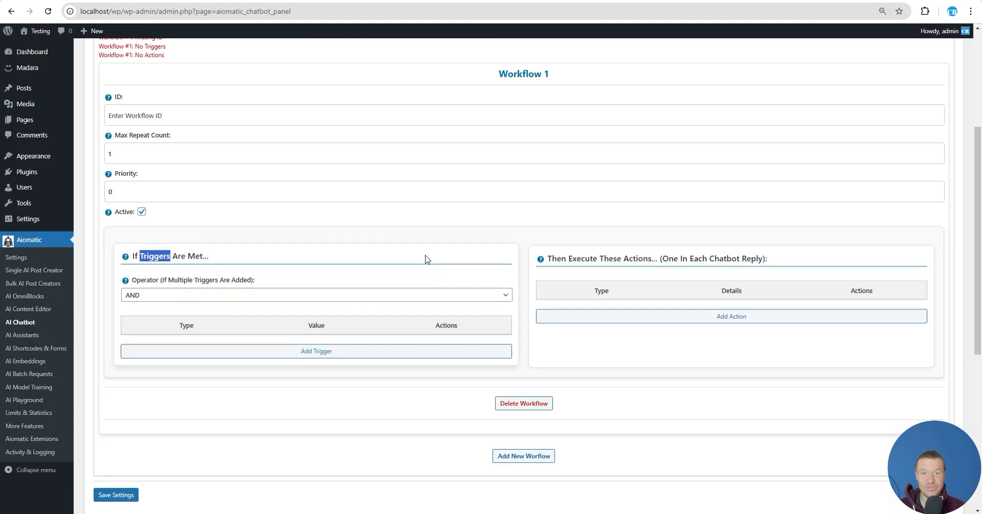
pyautogui.click(243, 352)
pyautogui.scroll(-2, 164, 328)
# - Examine the list of trigger types available for the new trigger
pyautogui.click(160, 265)
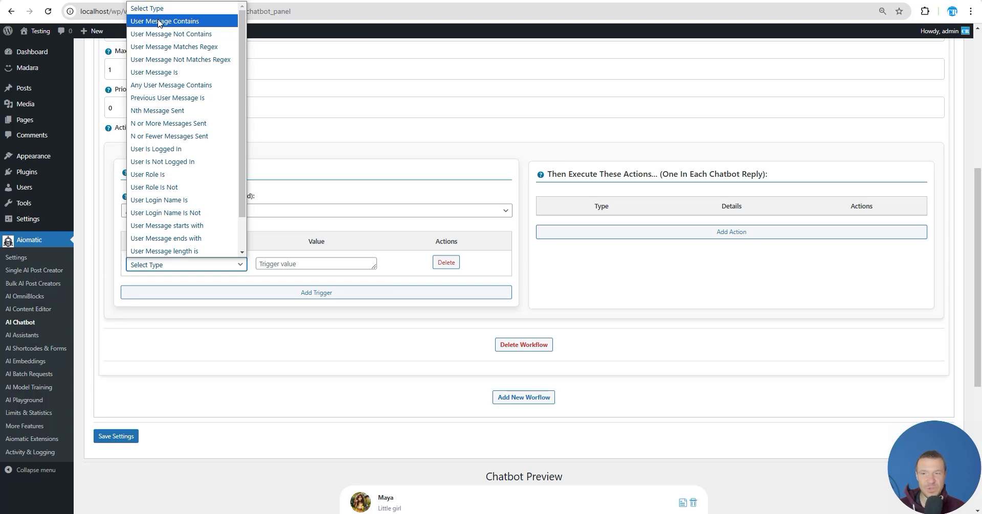
pyautogui.scroll(-1, 179, 128)
pyautogui.scroll(1, 184, 140)
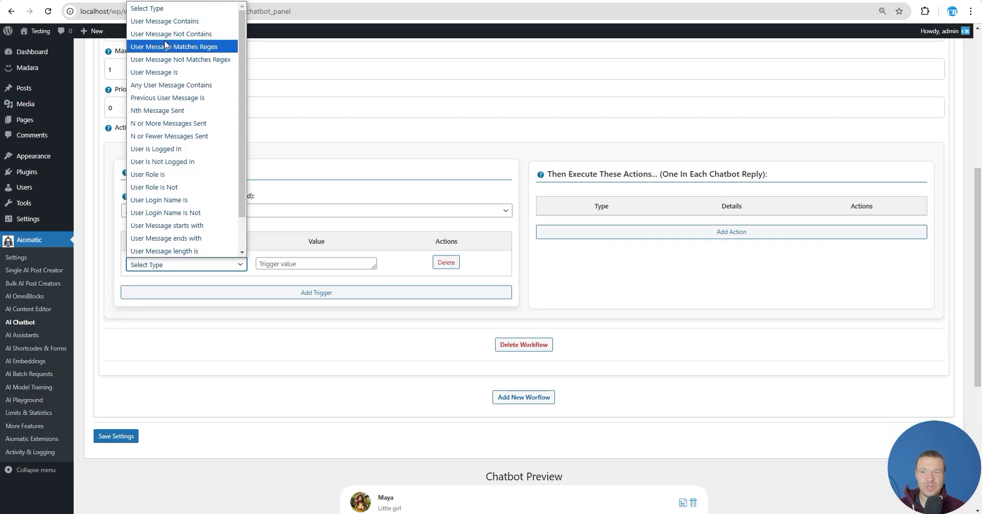
pyautogui.scroll(-1, 160, 193)
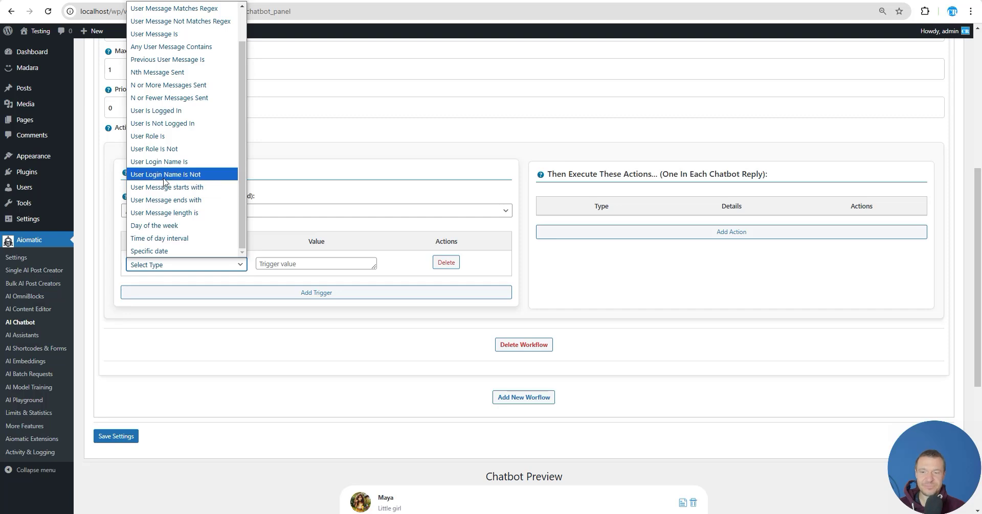
pyautogui.scroll(1, 184, 31)
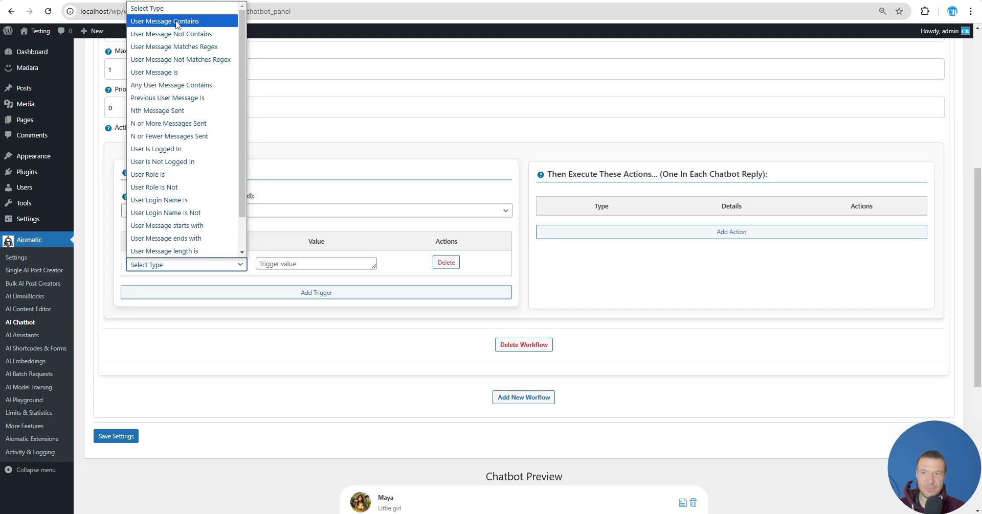
pyautogui.click(286, 156)
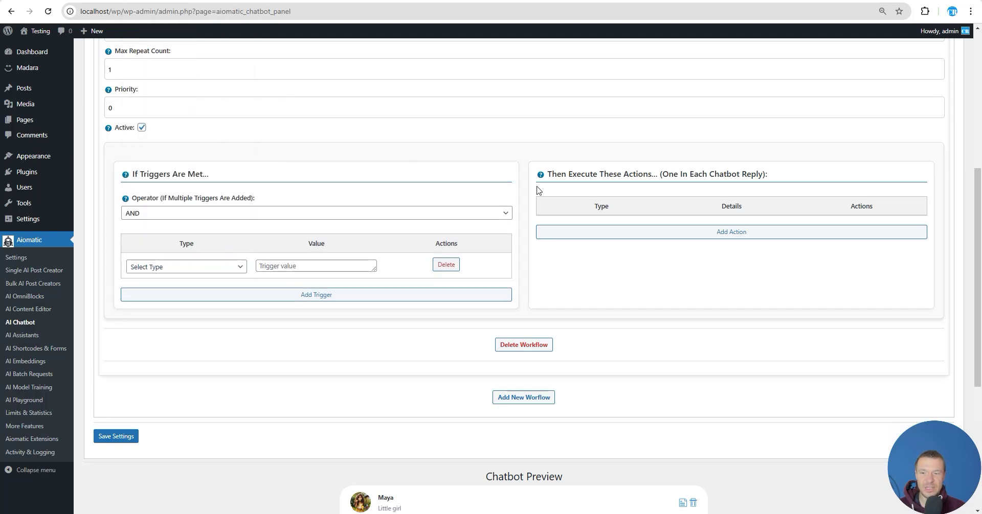
# - Add an empty action row to the workflow and examine the available action types
pyautogui.click(667, 234)
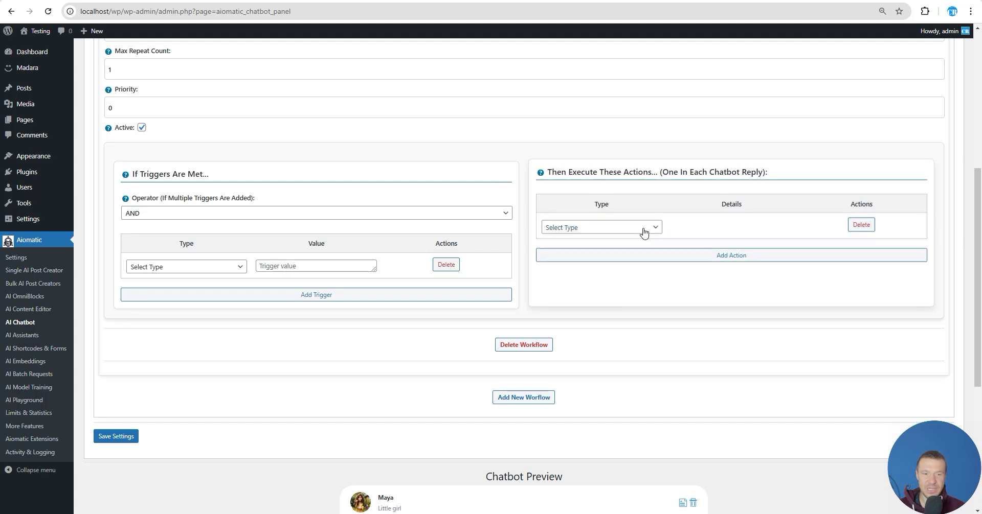
pyautogui.click(572, 227)
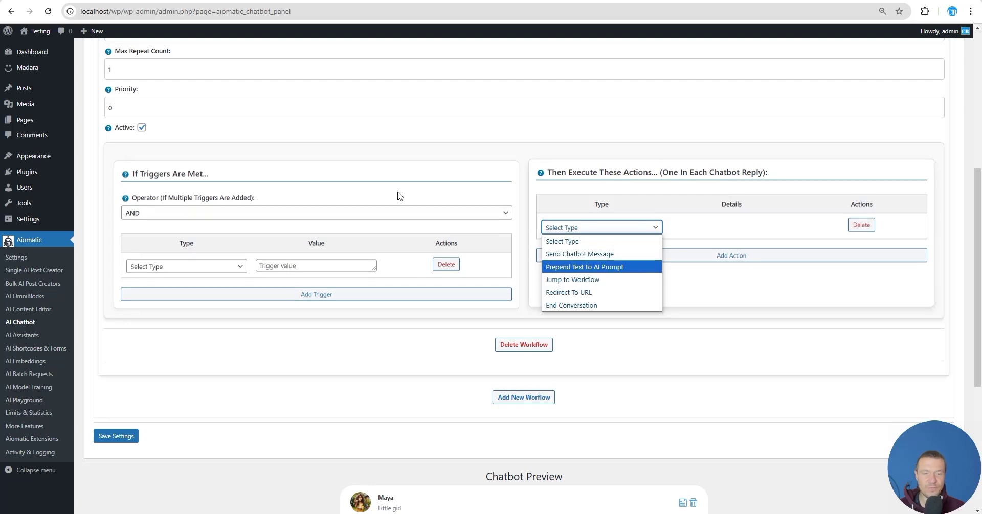
pyautogui.scroll(4, 164, 102)
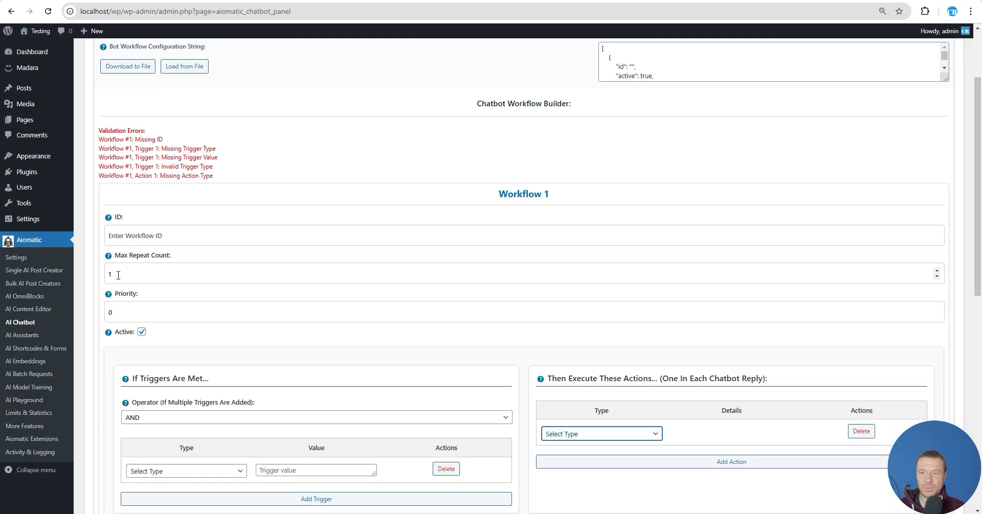
pyautogui.scroll(-5, 156, 77)
pyautogui.click(569, 176)
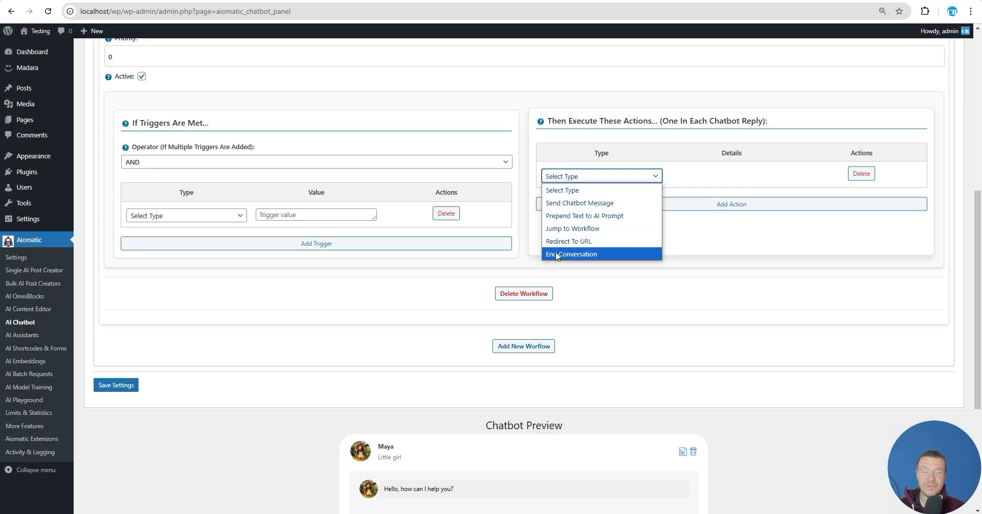
pyautogui.click(417, 290)
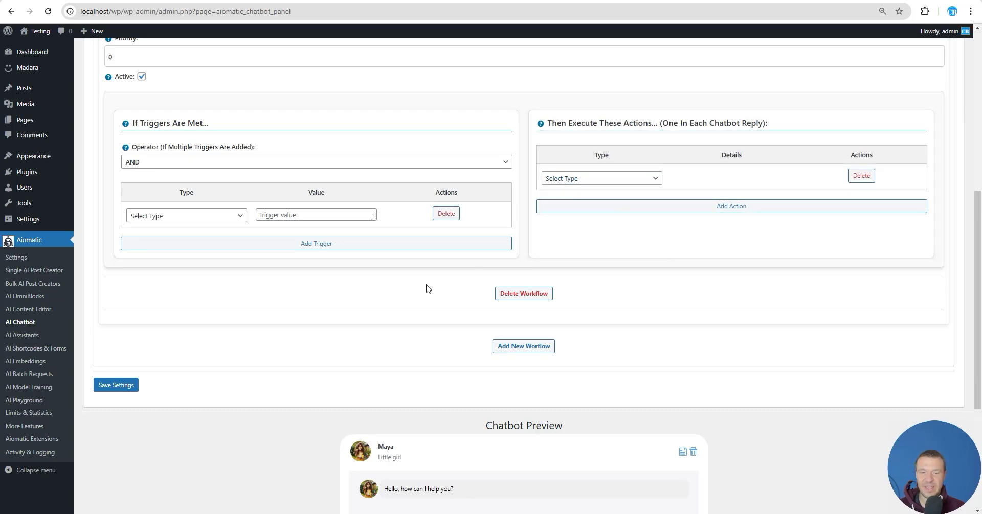
# - Delete the trial workflow from the Chatbot Workflow Builder
pyautogui.scroll(5, 358, 301)
pyautogui.scroll(2, 295, 284)
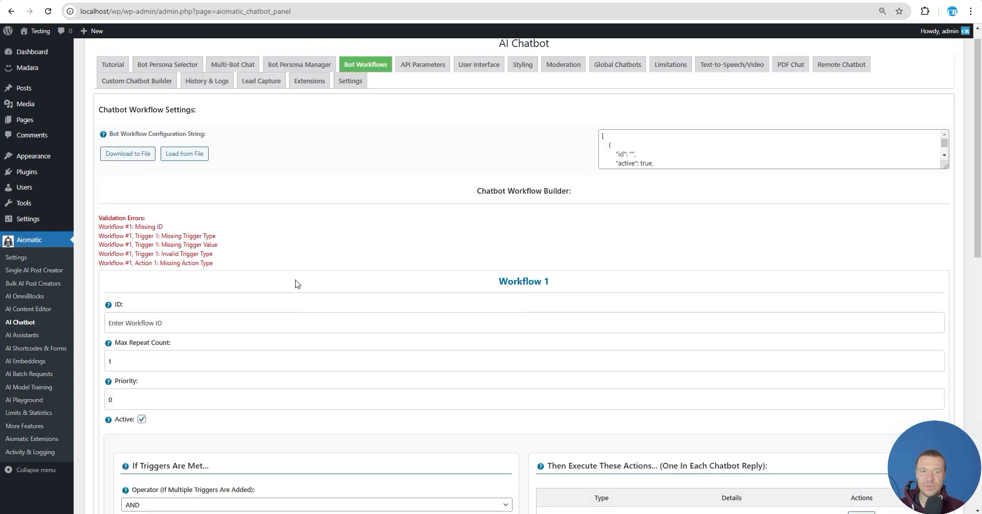
pyautogui.scroll(-4, 256, 266)
pyautogui.scroll(-3, 256, 266)
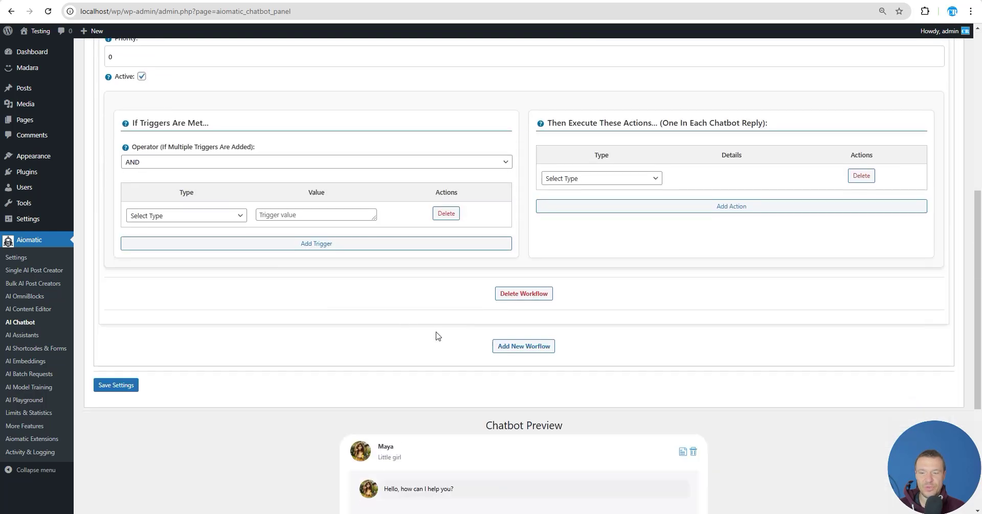
pyautogui.click(527, 290)
pyautogui.scroll(1, 369, 285)
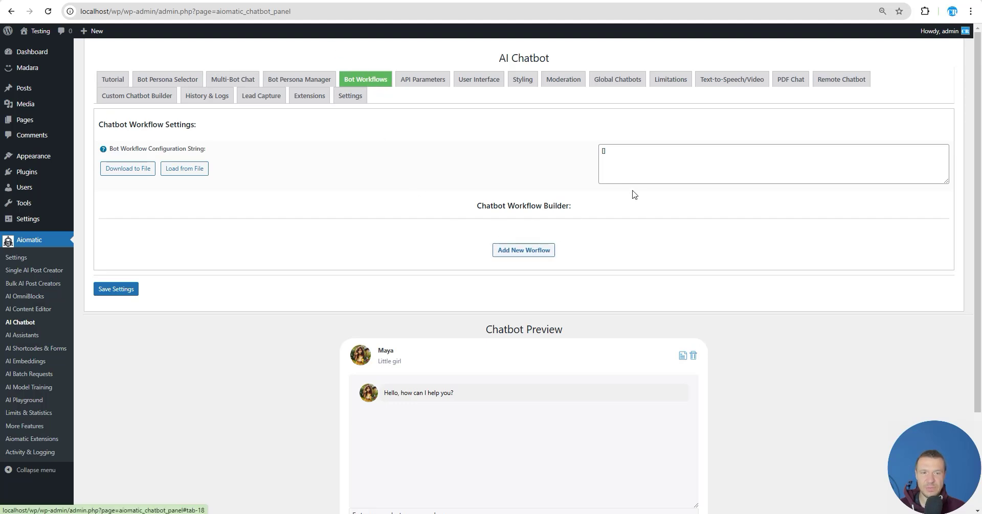
# - Add a fresh workflow in the Chatbot Workflow Builder and slightly enlarge the configuration string box
pyautogui.moveTo(110, 148); pyautogui.dragTo(204, 150)
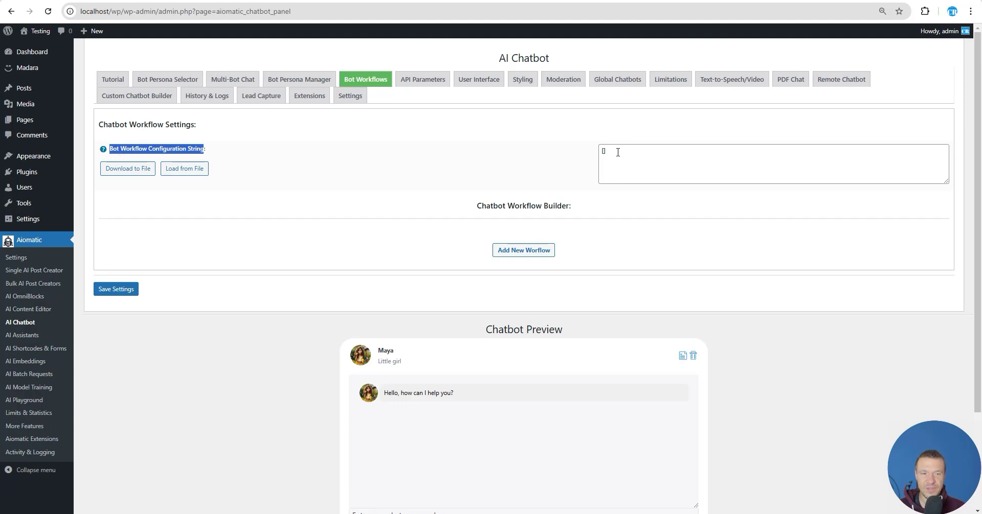
pyautogui.moveTo(477, 206); pyautogui.dragTo(569, 206)
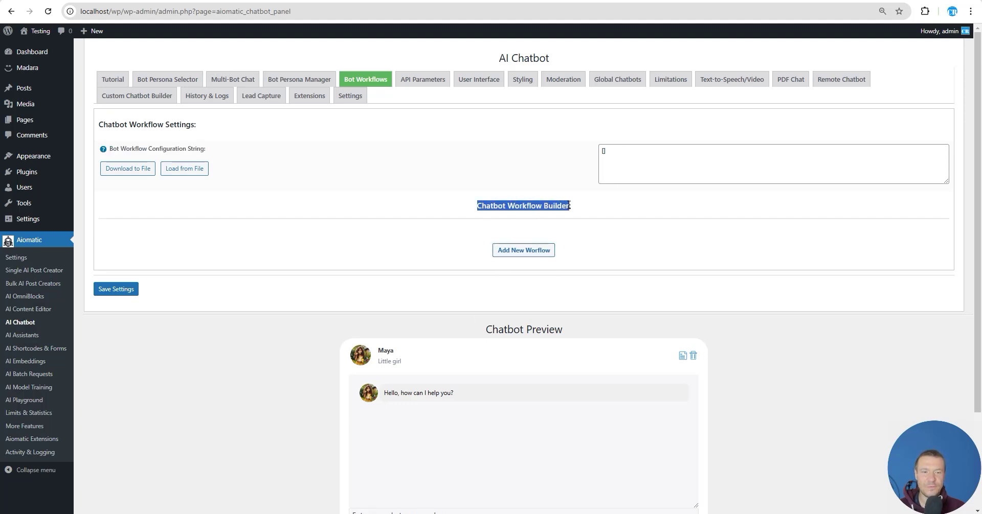
pyautogui.click(448, 214)
pyautogui.click(519, 250)
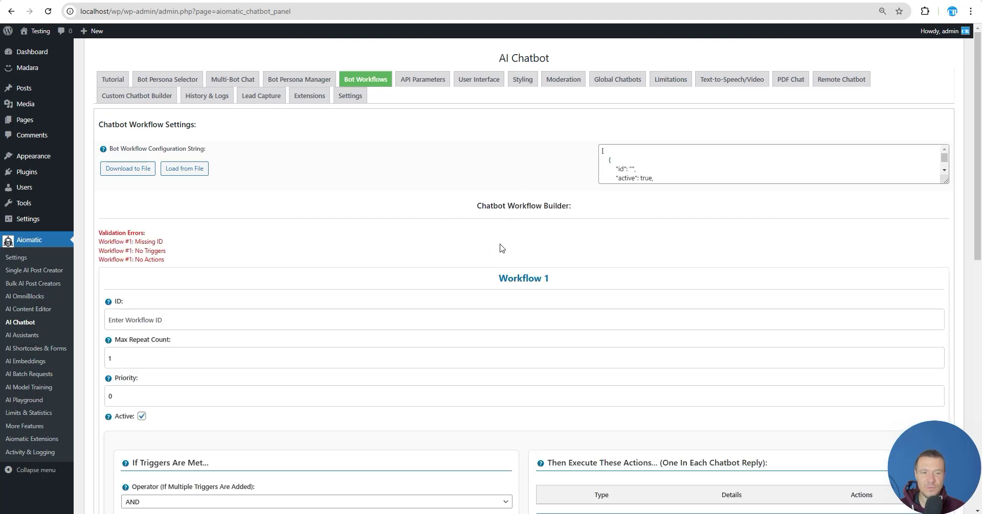
pyautogui.moveTo(945, 180)
pyautogui.mouseDown()
pyautogui.moveTo(931, 274)
pyautogui.moveTo(936, 188)
pyautogui.mouseUp()
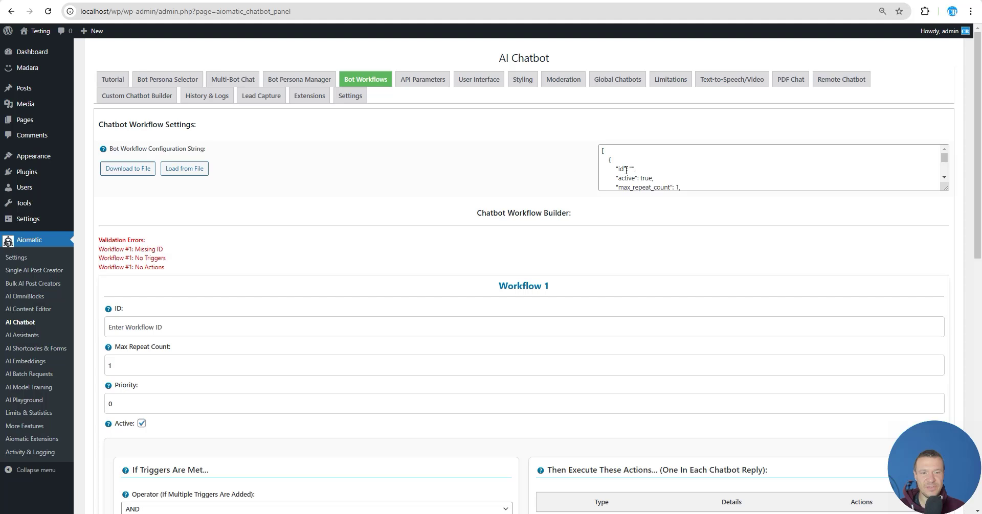
# - Try "asadasdsa" as the ID of Workflow 1 and clear the entry again
pyautogui.click(132, 322)
pyautogui.write('asadasdas')
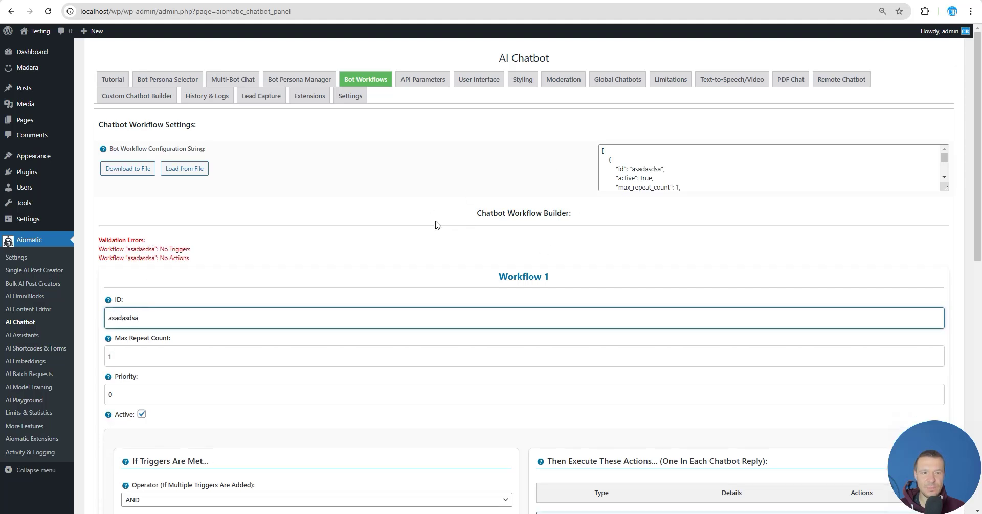
pyautogui.press('BackSpace')
pyautogui.press('BackSpace')
pyautogui.press('BackSpace')
pyautogui.press('BackSpace')
pyautogui.press('BackSpace')
pyautogui.press('BackSpace')
pyautogui.press('BackSpace')
pyautogui.press('BackSpace')
pyautogui.press('BackSpace')
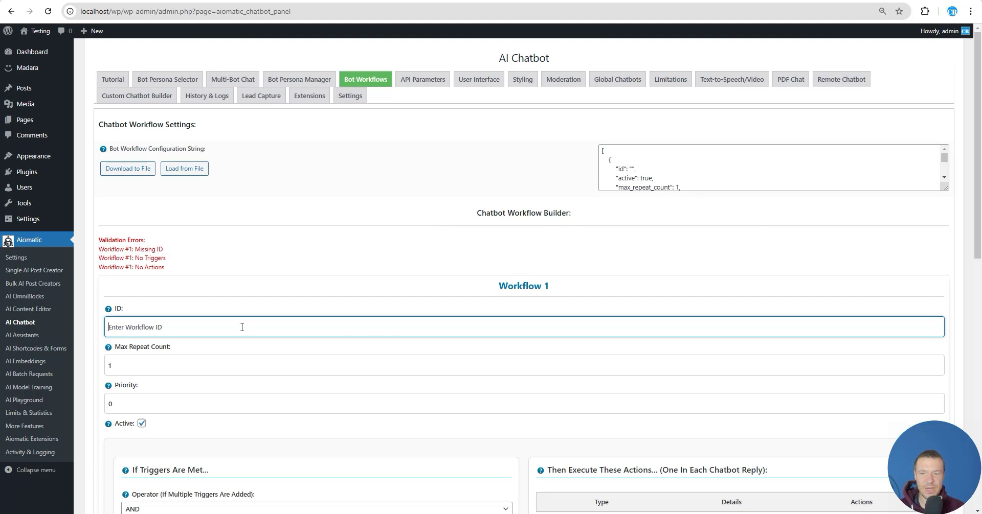
# - Set the ID of Workflow 1 to "support"
pyautogui.scroll(-1, 399, 370)
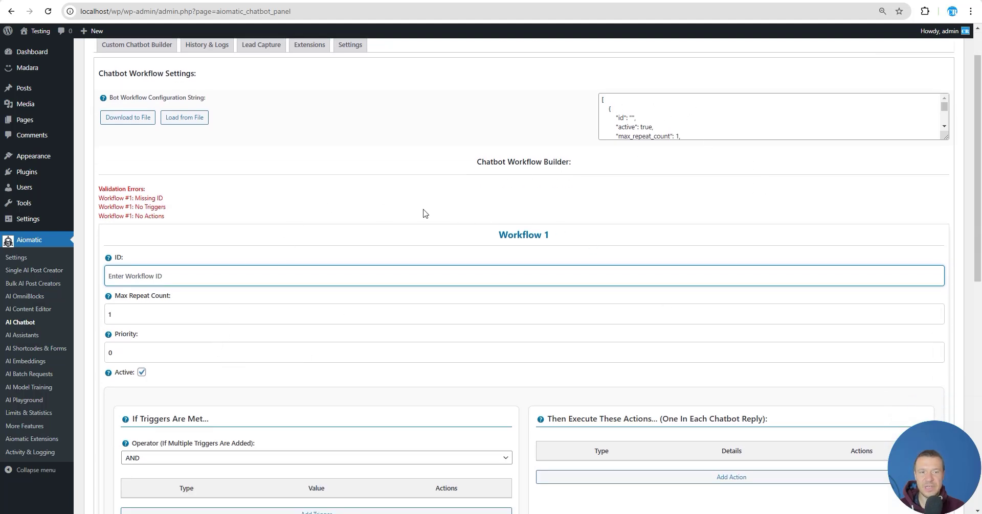
pyautogui.scroll(-3, 401, 401)
pyautogui.scroll(1, 434, 398)
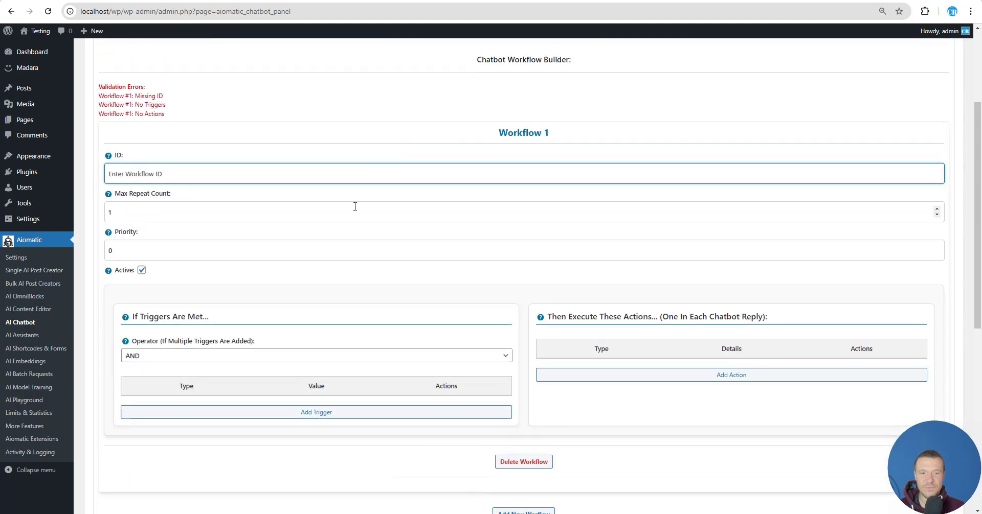
pyautogui.scroll(2, 354, 206)
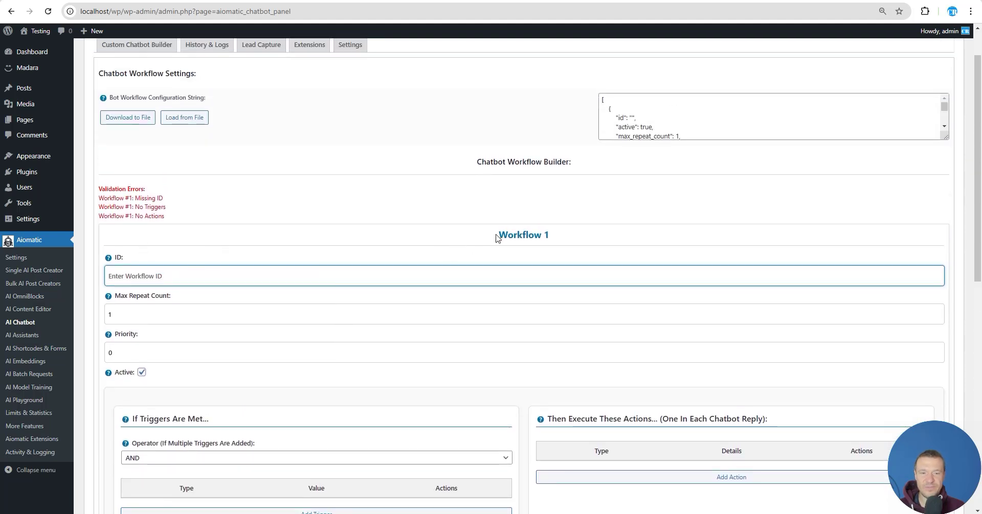
pyautogui.moveTo(496, 238); pyautogui.dragTo(552, 236)
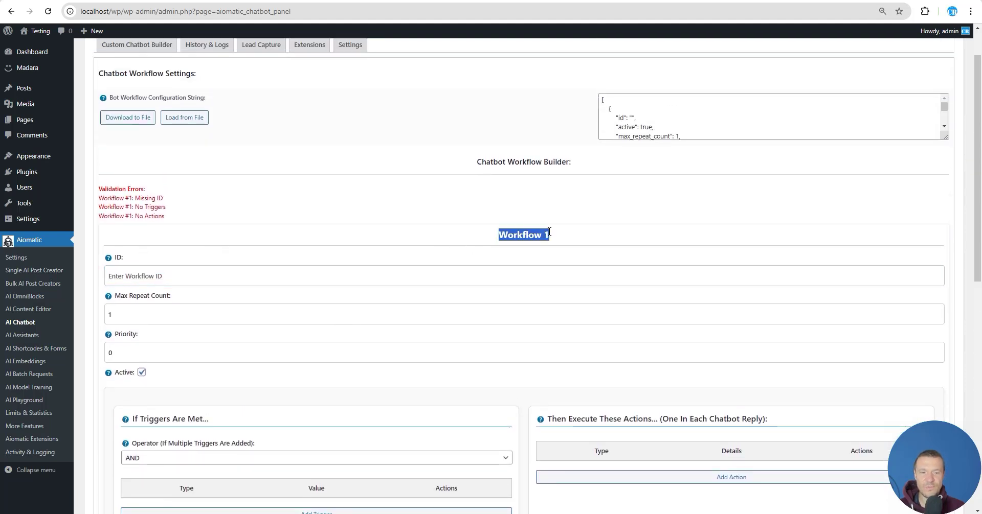
pyautogui.click(408, 242)
pyautogui.click(146, 276)
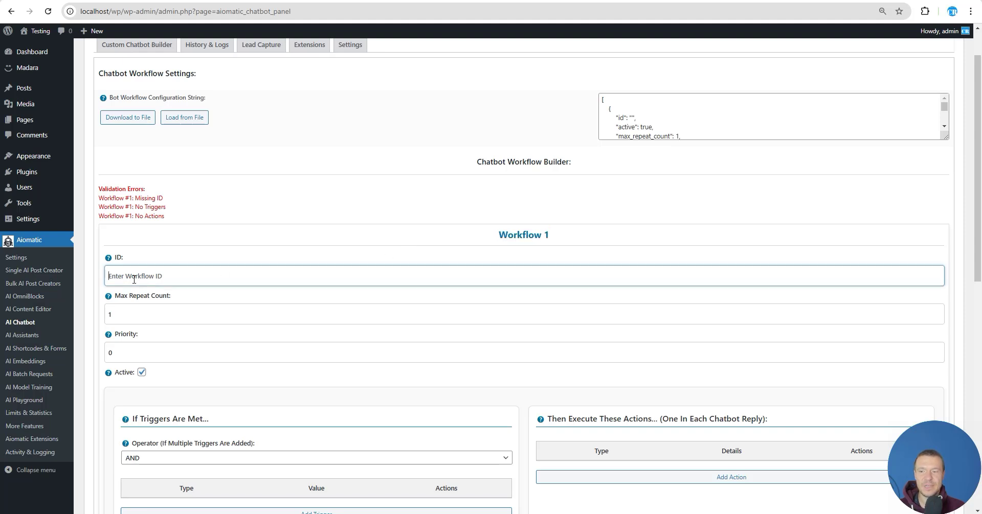
pyautogui.scroll(-1, 152, 255)
pyautogui.scroll(-1, 152, 255)
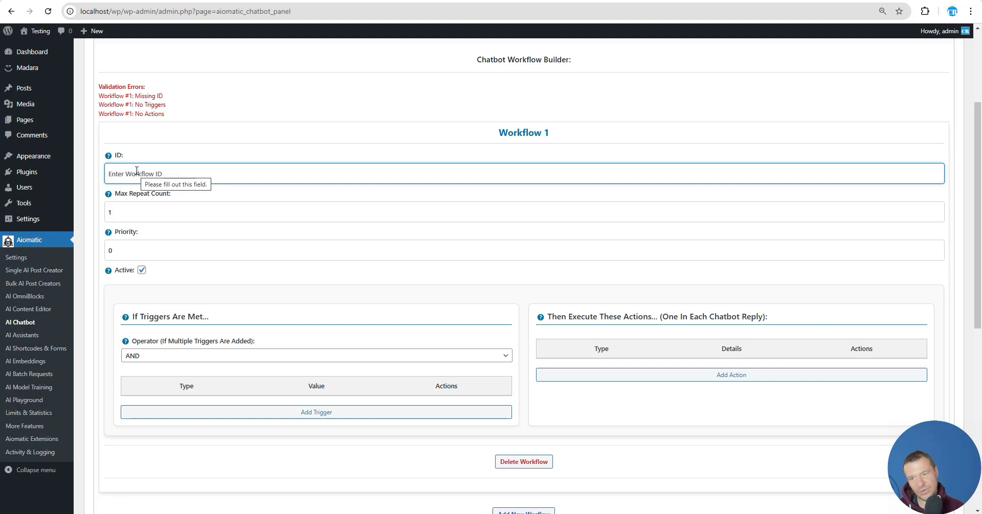
pyautogui.write('support')
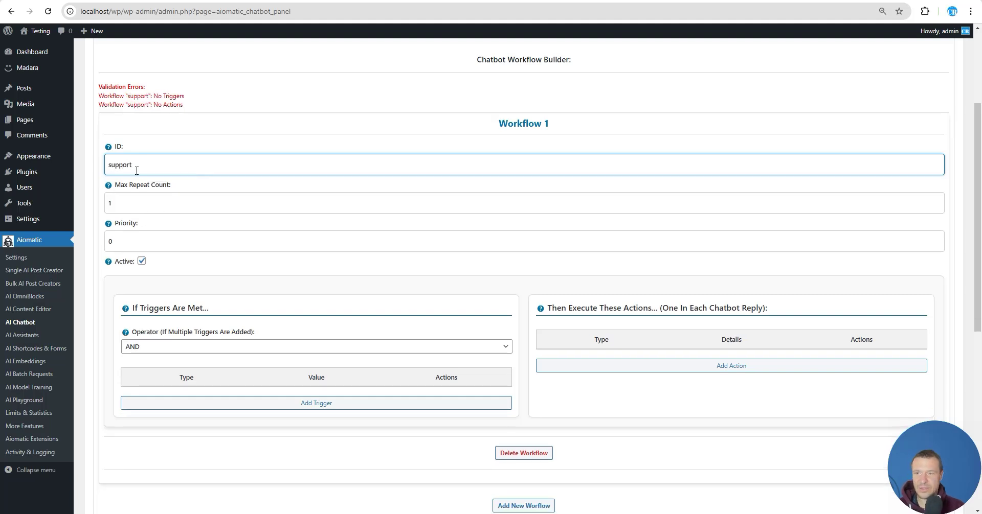
pyautogui.scroll(1, 123, 205)
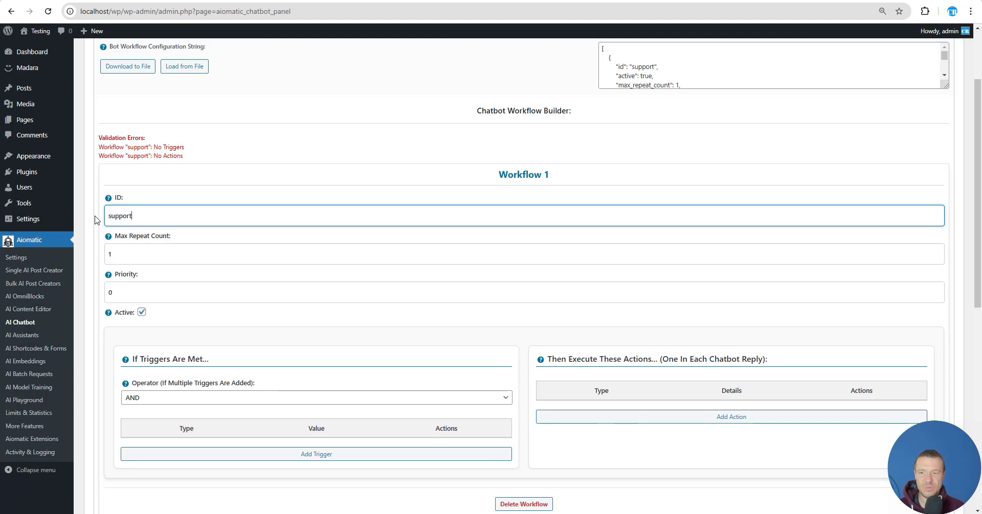
# - Review the Max Repeat Count and Priority fields of the support workflow
pyautogui.press('Tab')
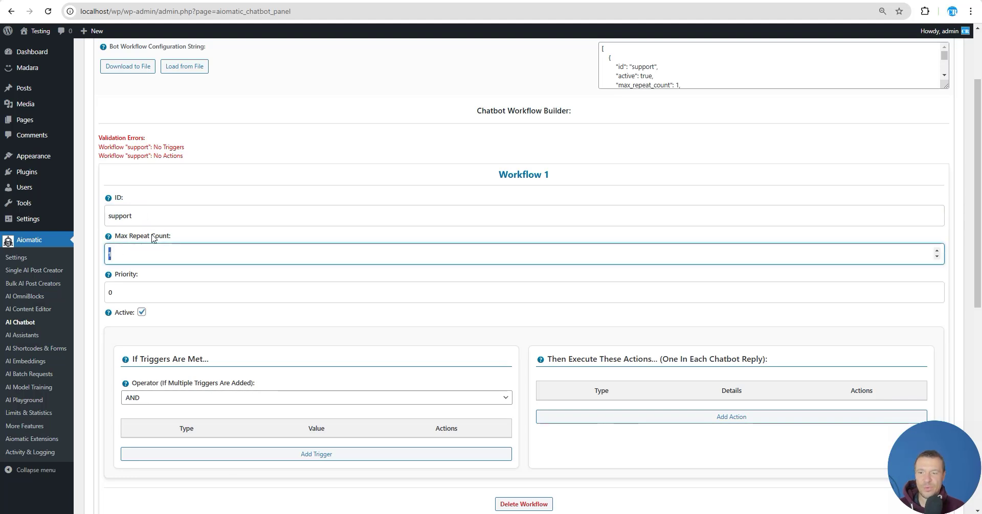
pyautogui.click(118, 255)
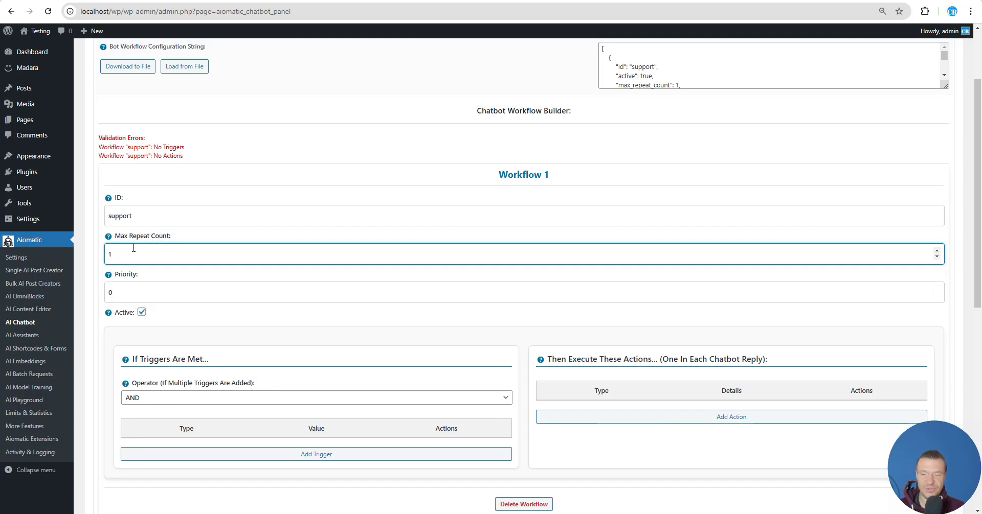
pyautogui.moveTo(134, 251); pyautogui.dragTo(93, 259)
pyautogui.scroll(-2, 115, 225)
pyautogui.press('Tab')
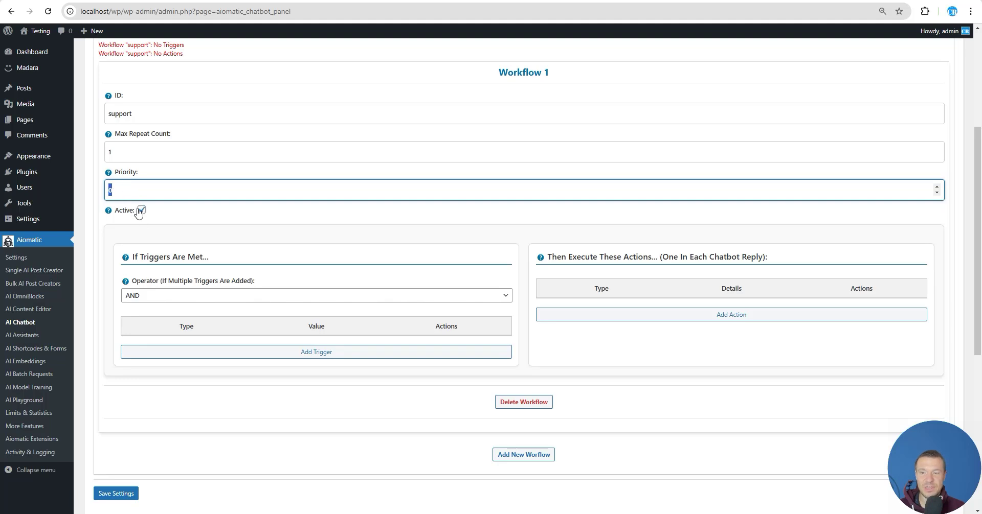
pyautogui.click(113, 192)
pyautogui.doubleClick(113, 190)
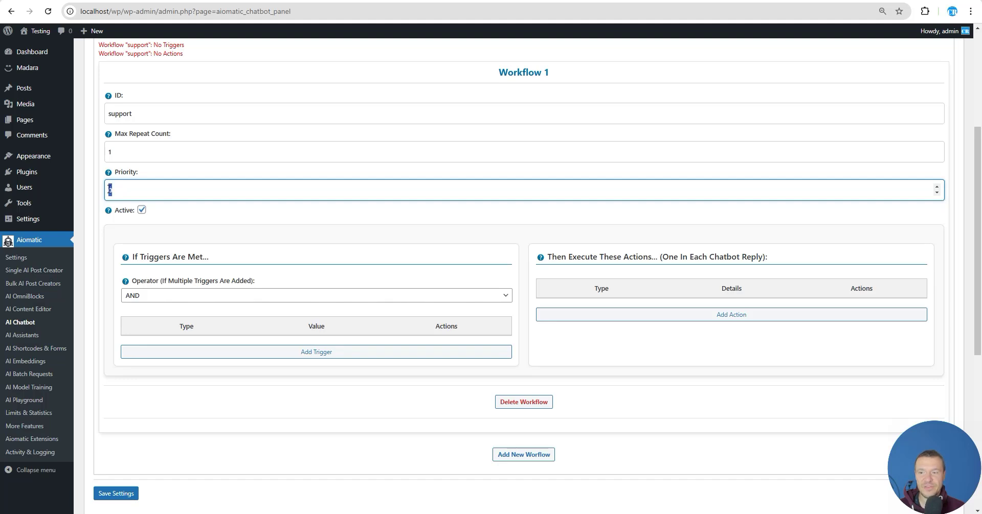
# - Switch the support workflow's Active option off and back on
pyautogui.click(140, 212)
pyautogui.click(140, 211)
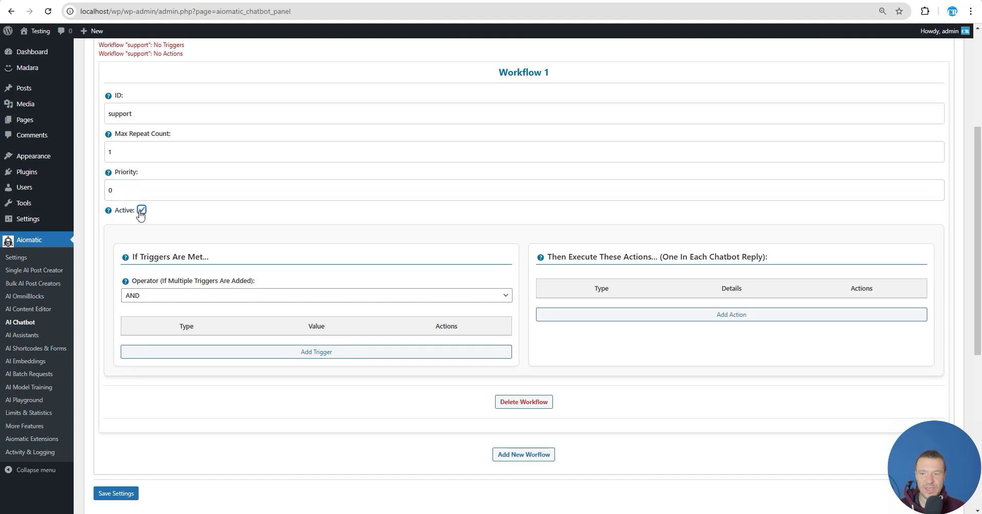
pyautogui.scroll(-2, 140, 219)
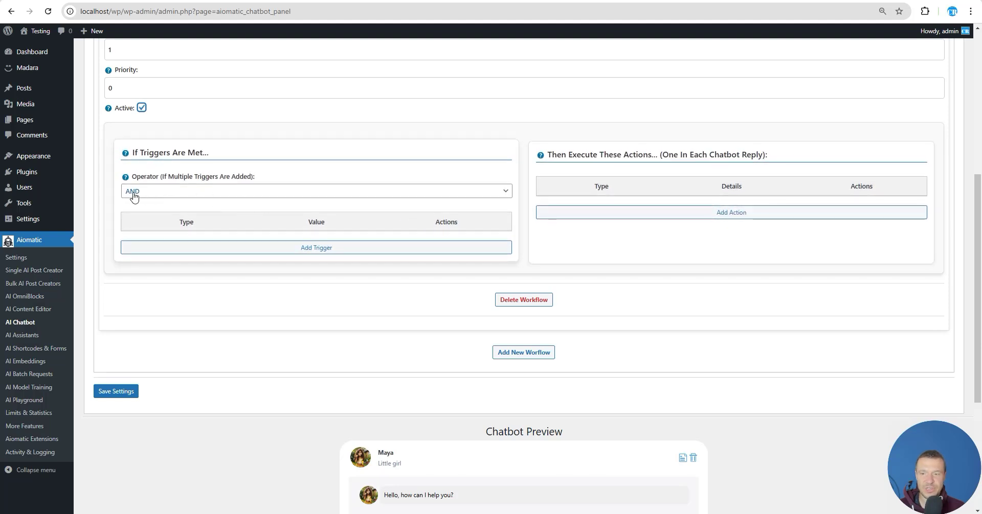
# - Add a User Message Contains trigger with the value "support" to the support workflow
pyautogui.click(278, 252)
pyautogui.click(173, 265)
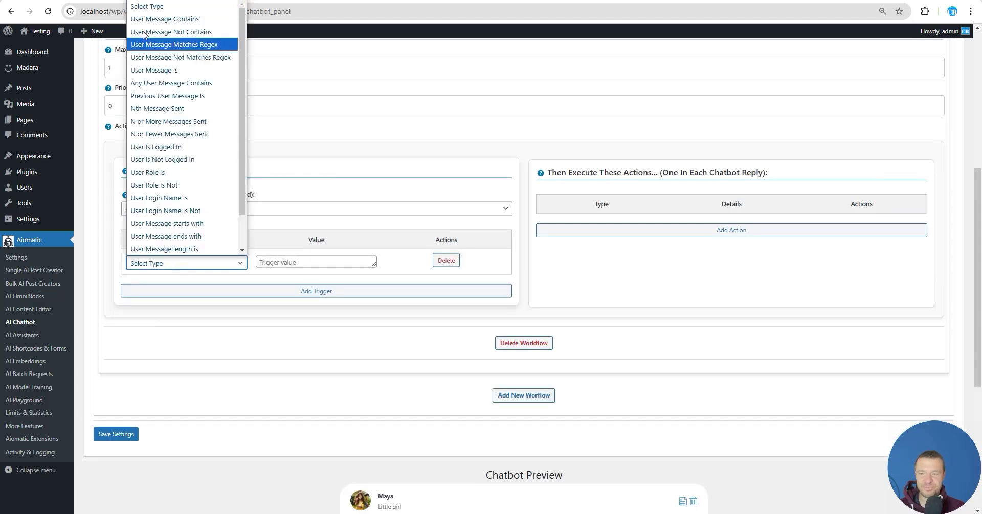
pyautogui.click(149, 21)
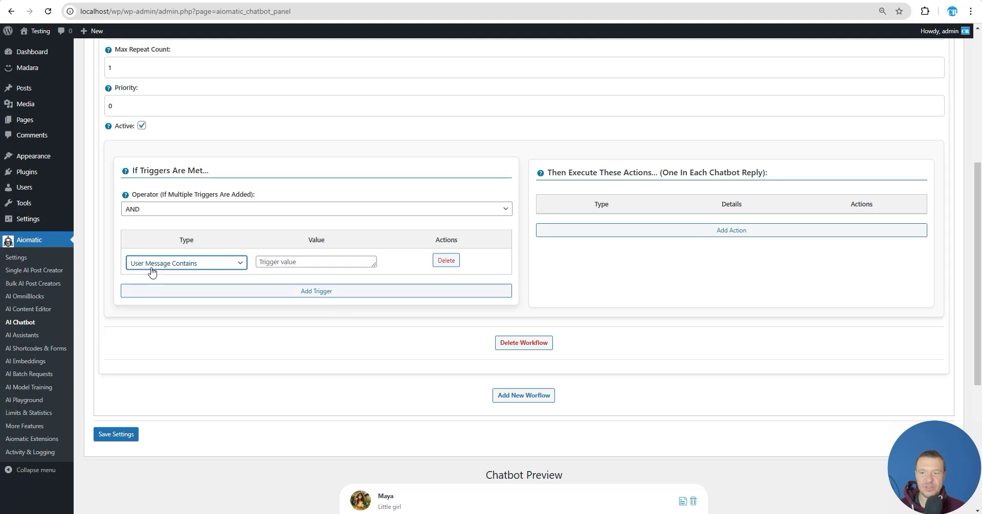
pyautogui.click(279, 262)
pyautogui.write('su')
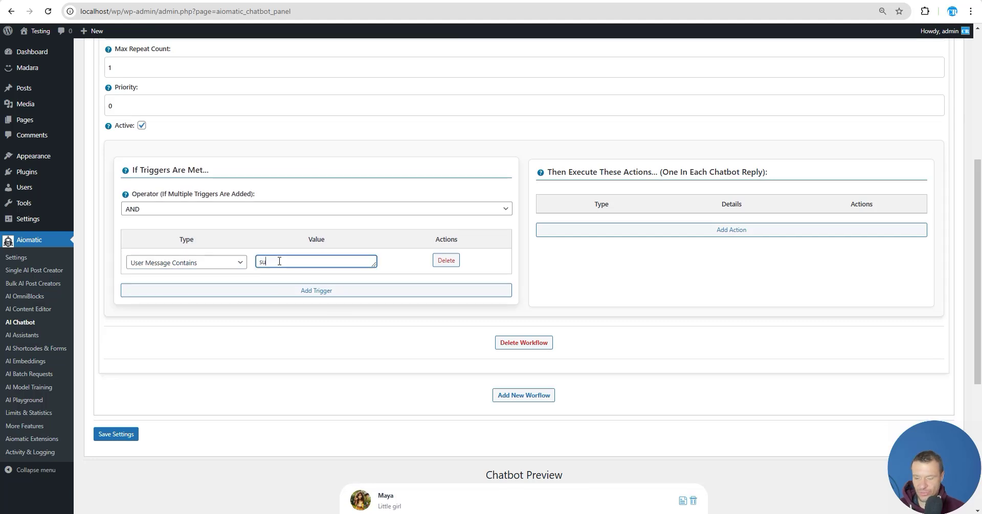
pyautogui.write('pport')
pyautogui.scroll(3, 276, 287)
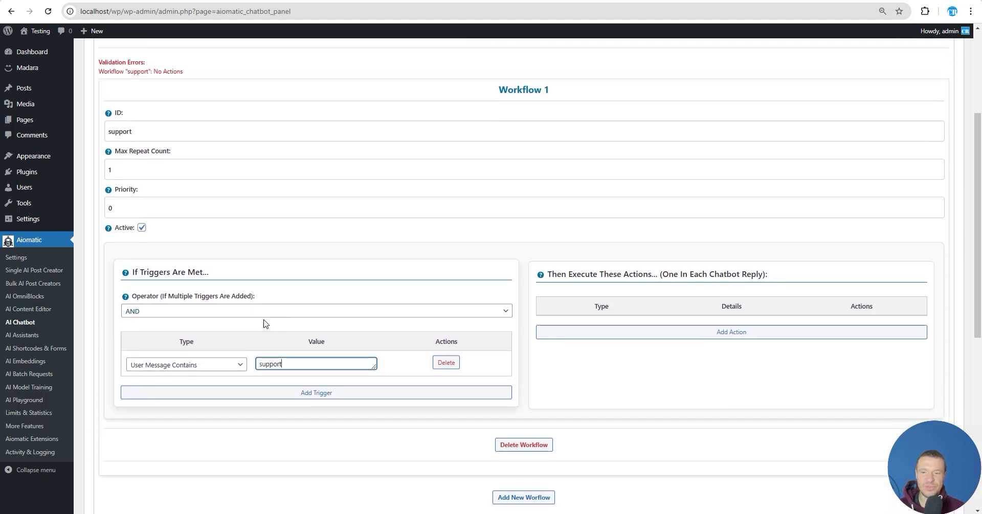
pyautogui.scroll(-5, 248, 323)
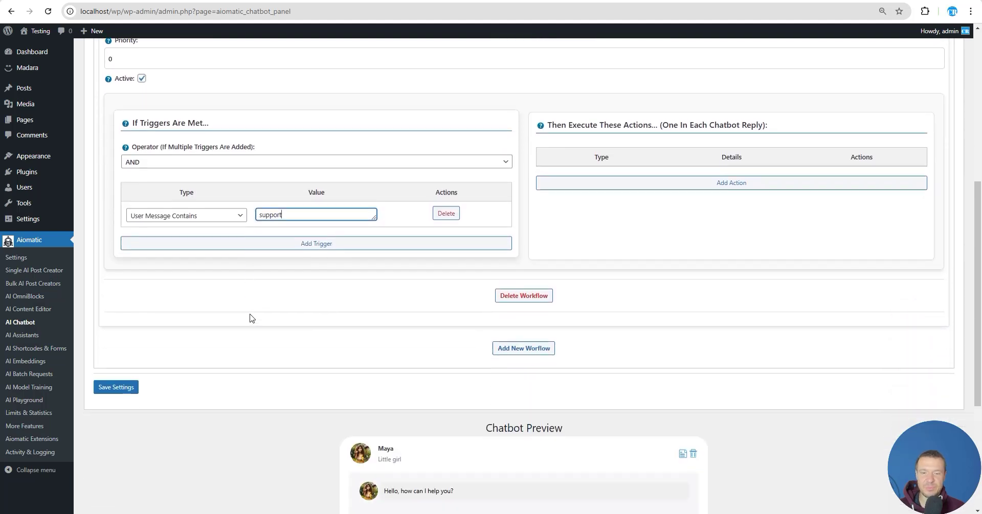
pyautogui.scroll(2, 342, 413)
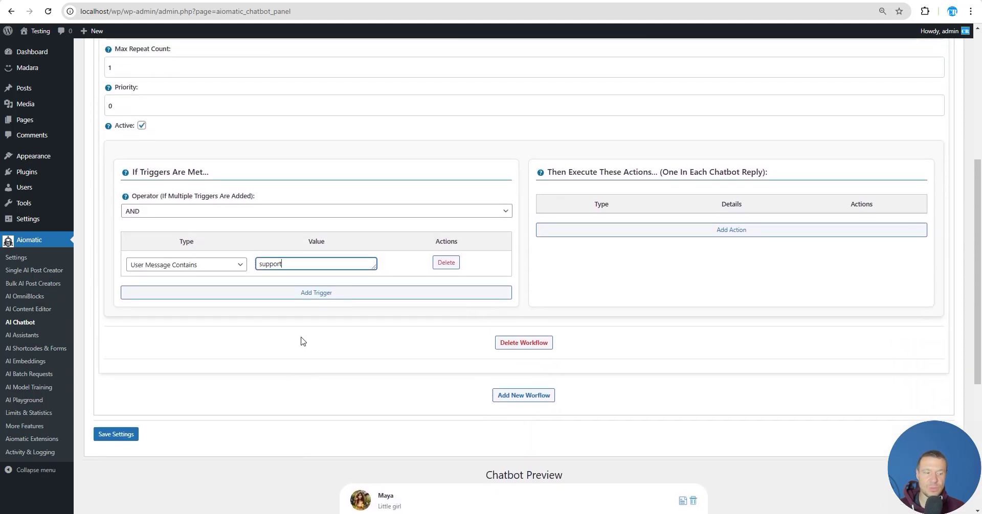
# - Add a Send Chatbot Message action with the message "Hello, how can I provide support for you today?"
pyautogui.click(713, 231)
pyautogui.click(567, 226)
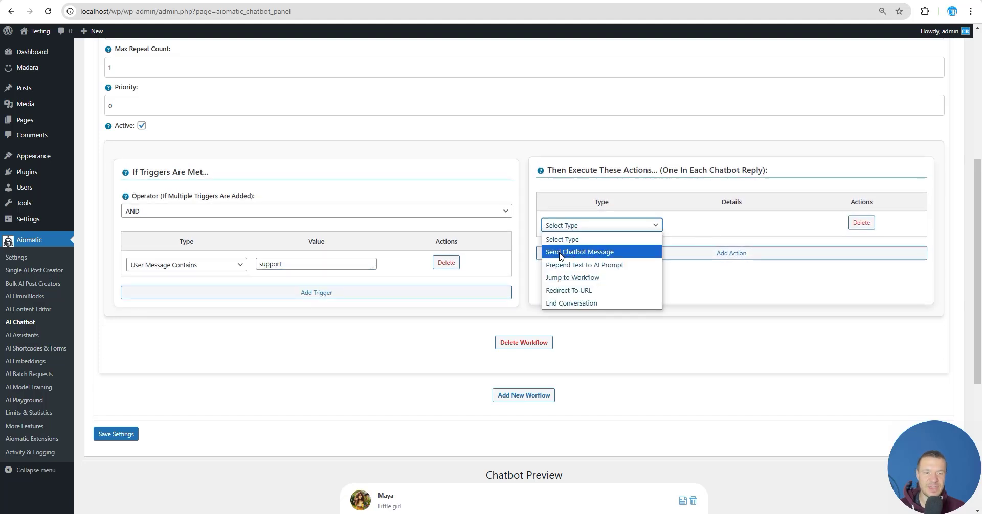
pyautogui.click(597, 257)
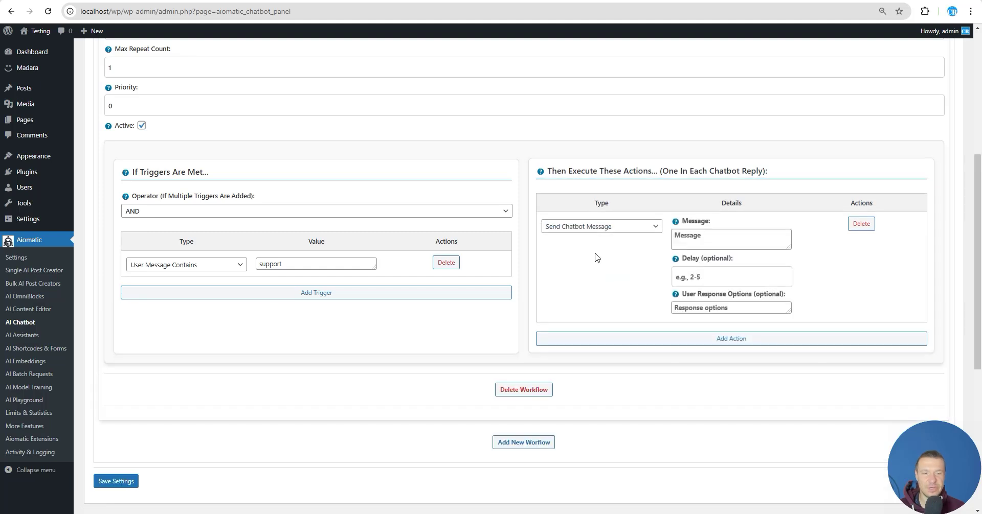
pyautogui.click(689, 238)
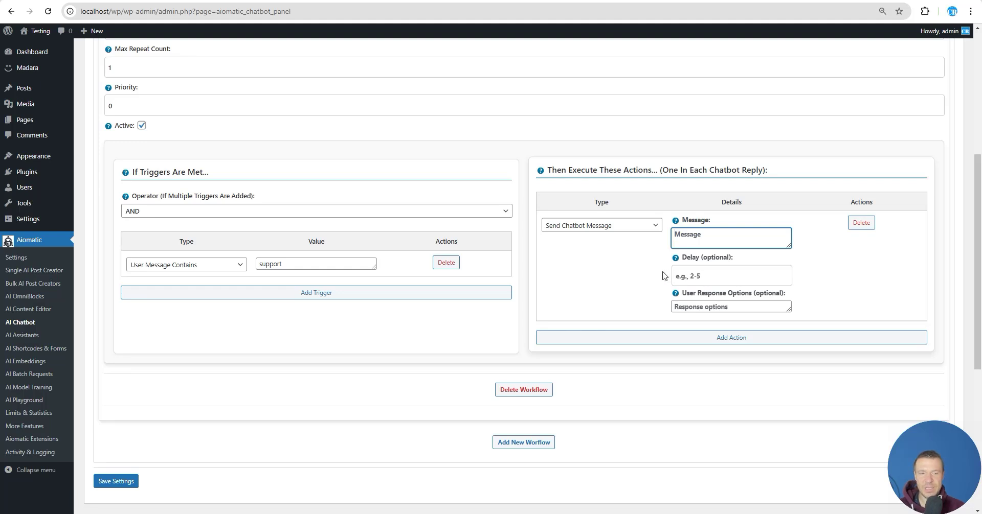
pyautogui.write('Hello')
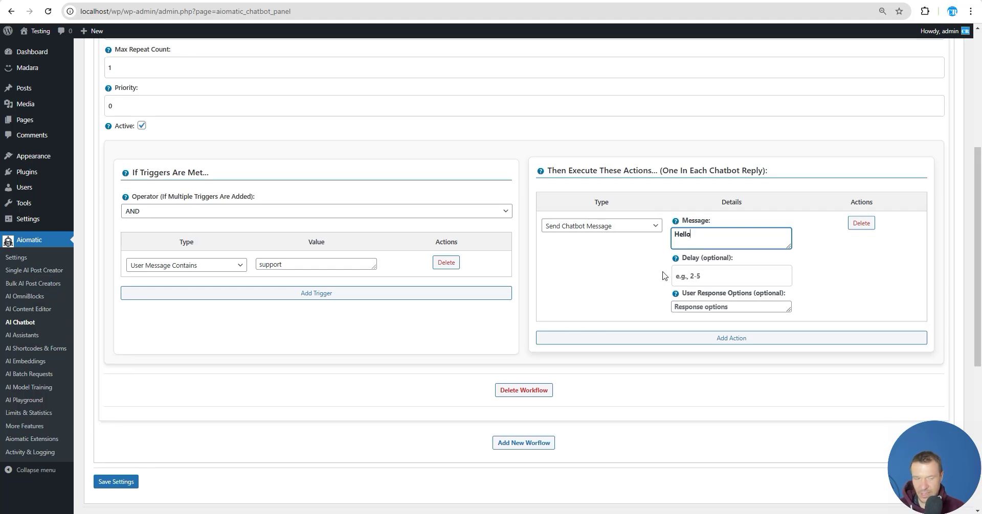
pyautogui.write(', ')
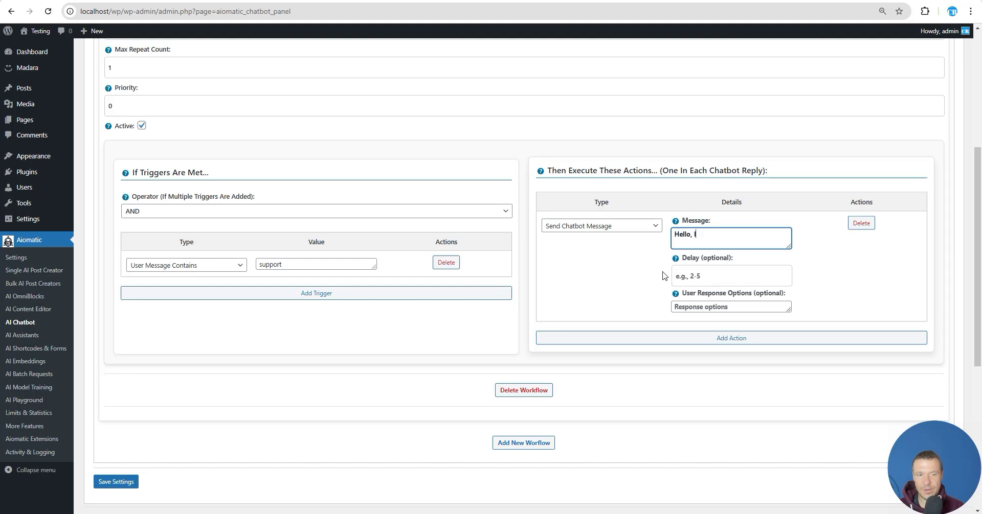
pyautogui.write('how can I pro')
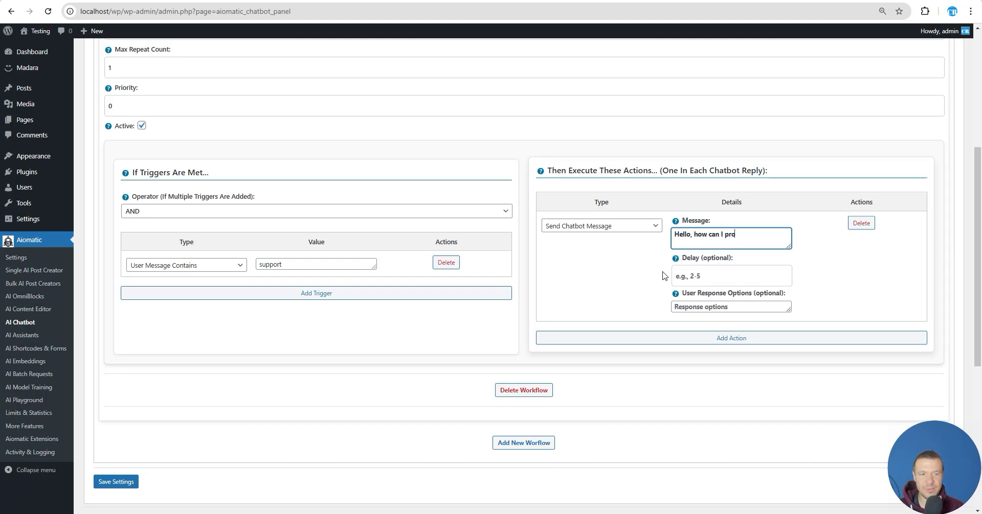
pyautogui.write('vide support for you today?')
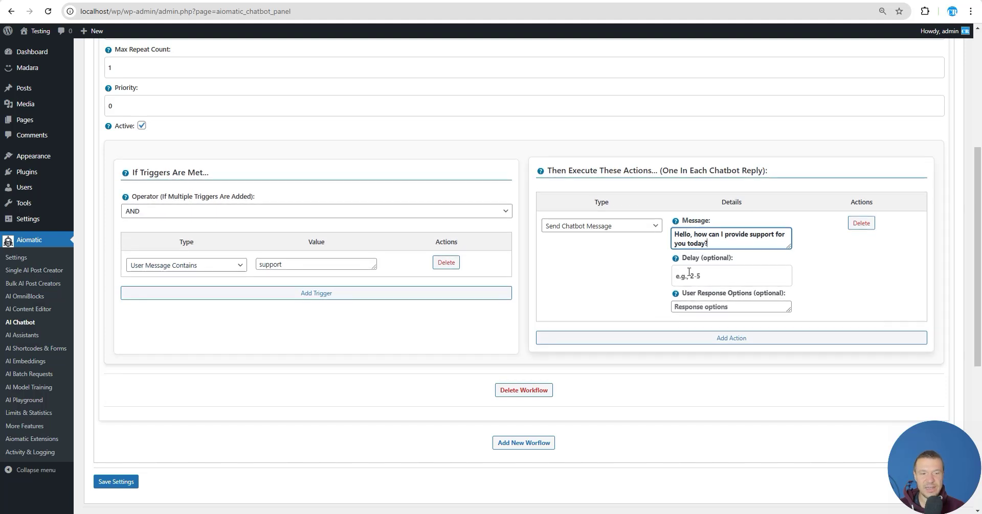
pyautogui.doubleClick(262, 260)
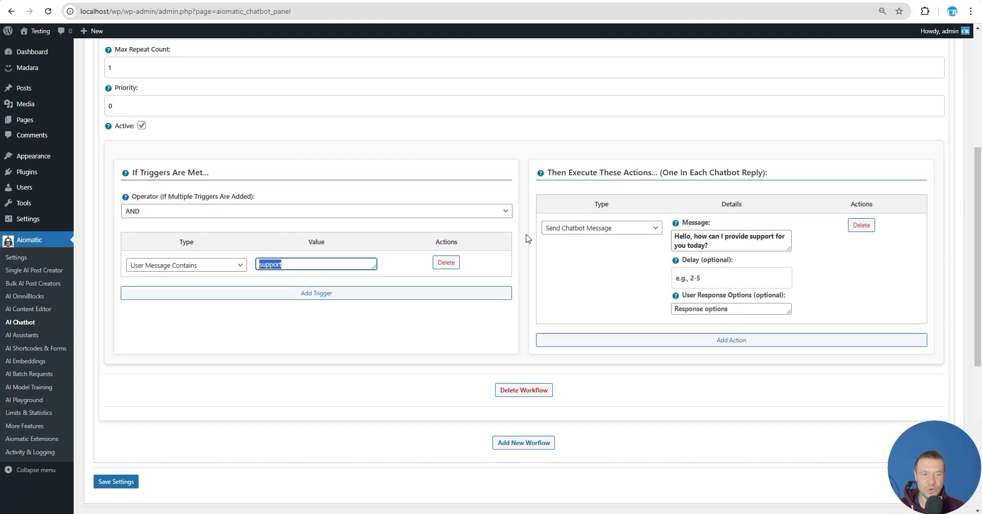
# - Examine the action's optional Delay and User Response Options fields, enlarging the response box and reading its help on separating multiple responses
pyautogui.click(684, 277)
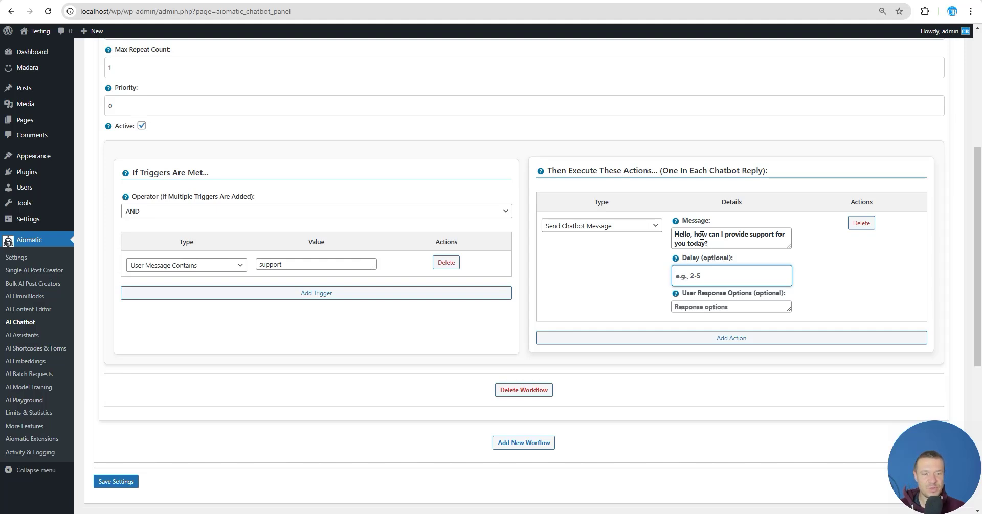
pyautogui.click(685, 308)
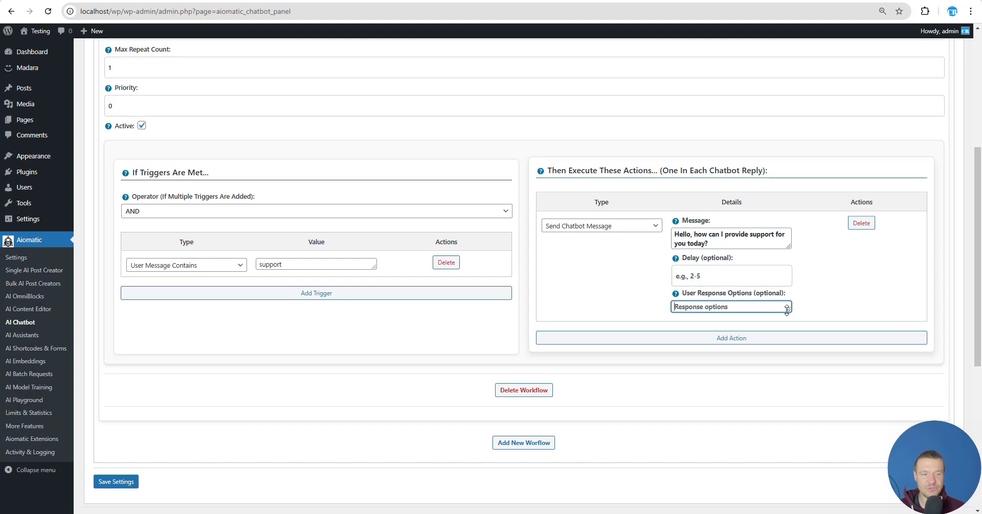
pyautogui.moveTo(788, 310); pyautogui.dragTo(788, 339)
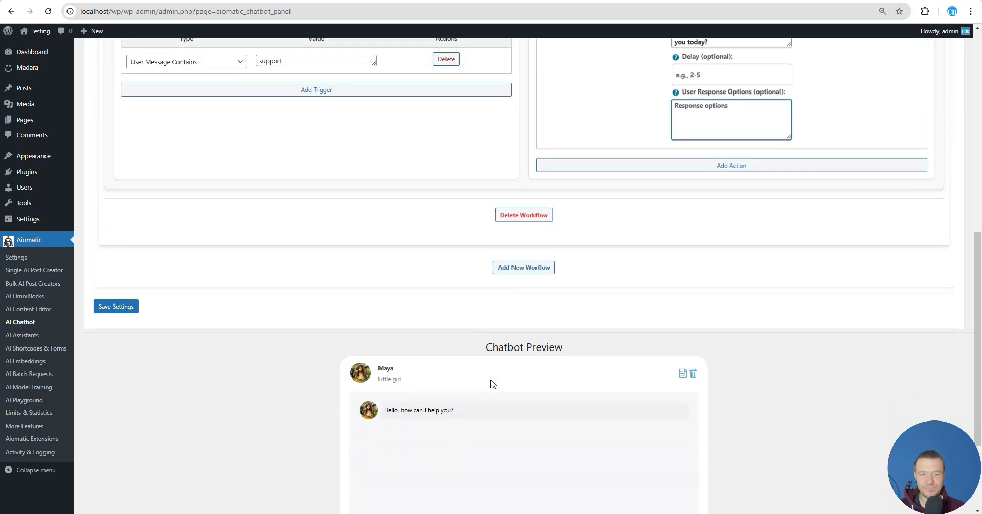
pyautogui.scroll(-5, 489, 383)
pyautogui.scroll(6, 467, 403)
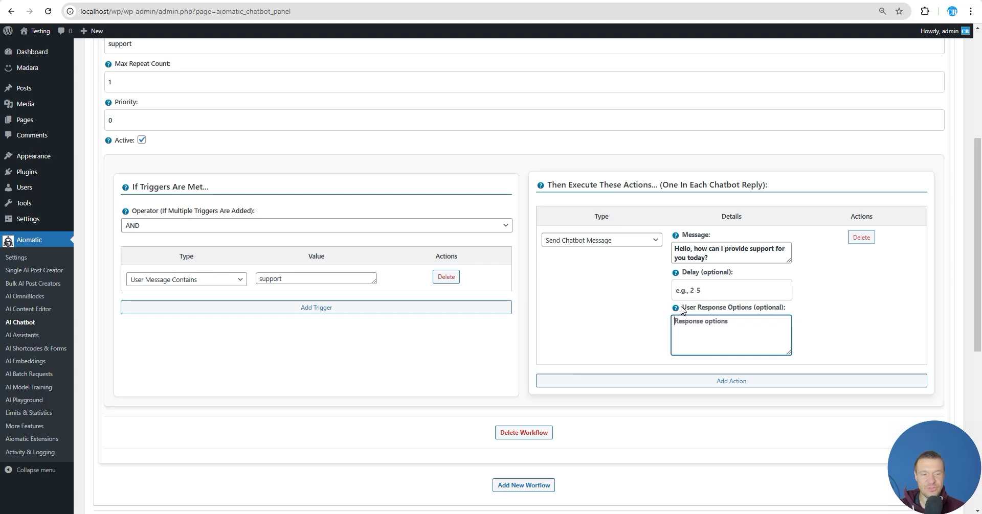
pyautogui.moveTo(677, 313)
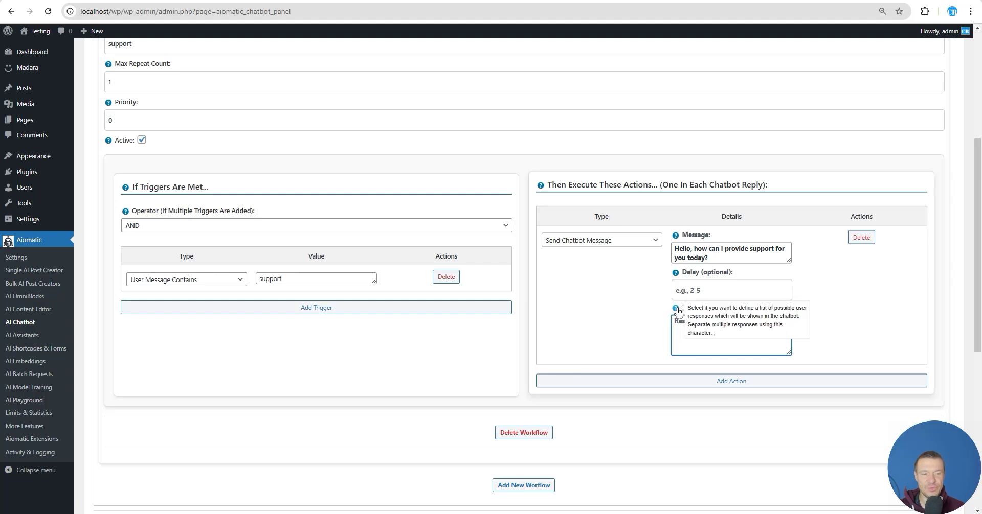
pyautogui.doubleClick(715, 333)
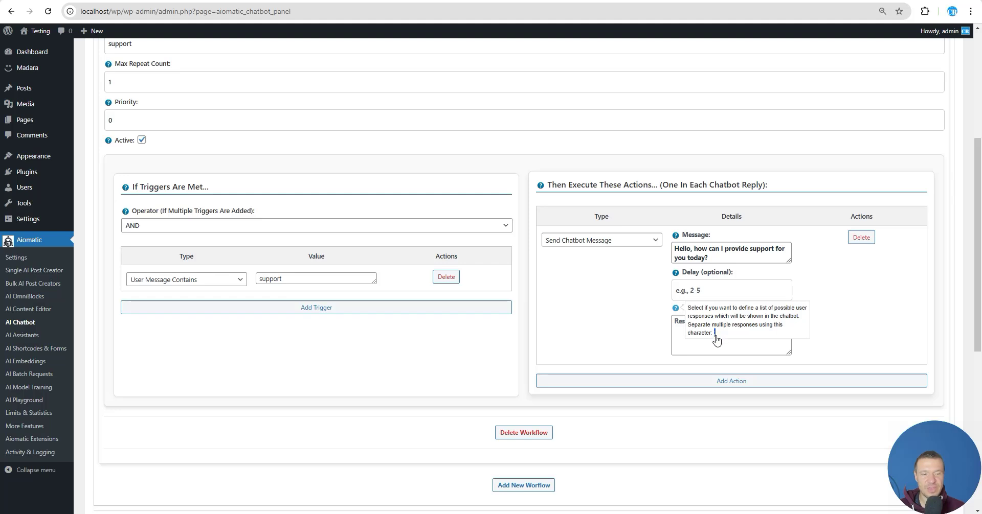
# - Set the action's User Response Options to "I need urgent support;My product is not working;I need help"
pyautogui.click(701, 334)
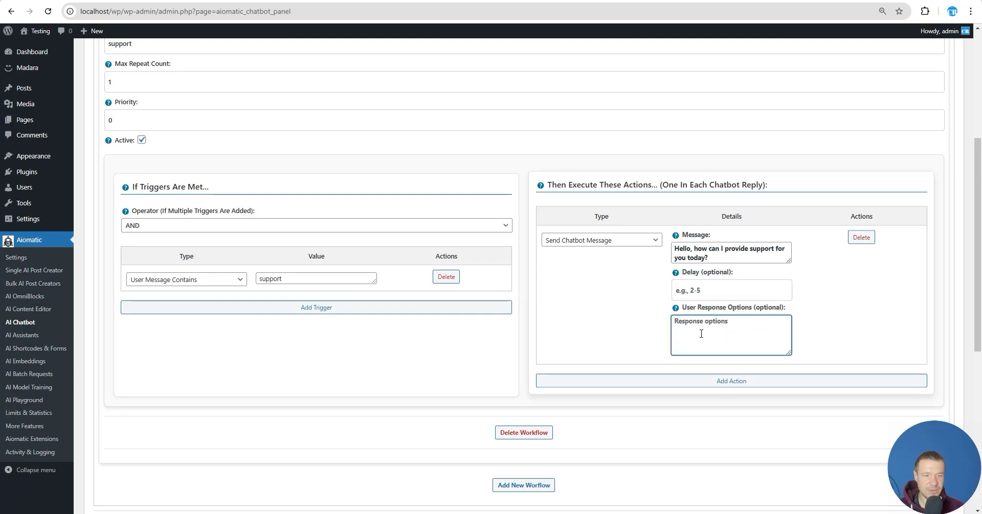
pyautogui.write('I nee')
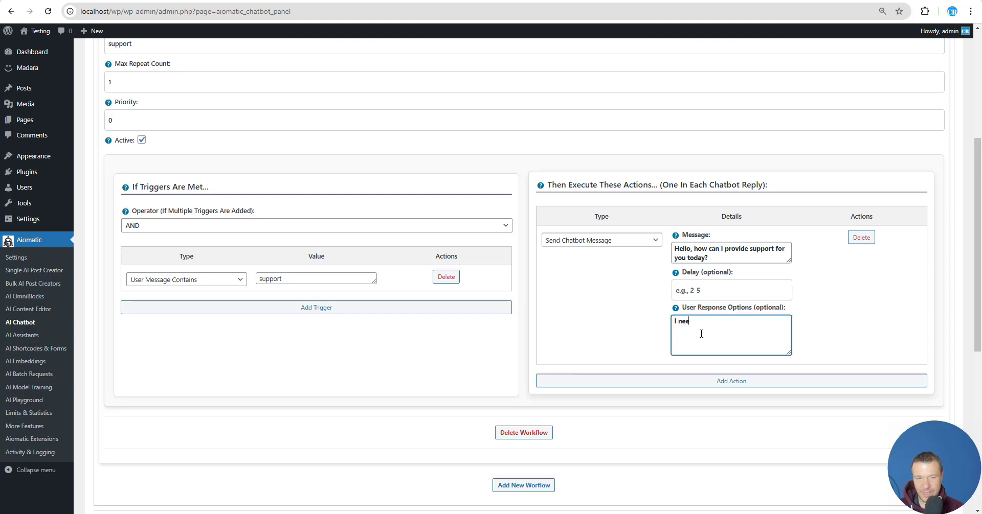
pyautogui.write('d urgent su')
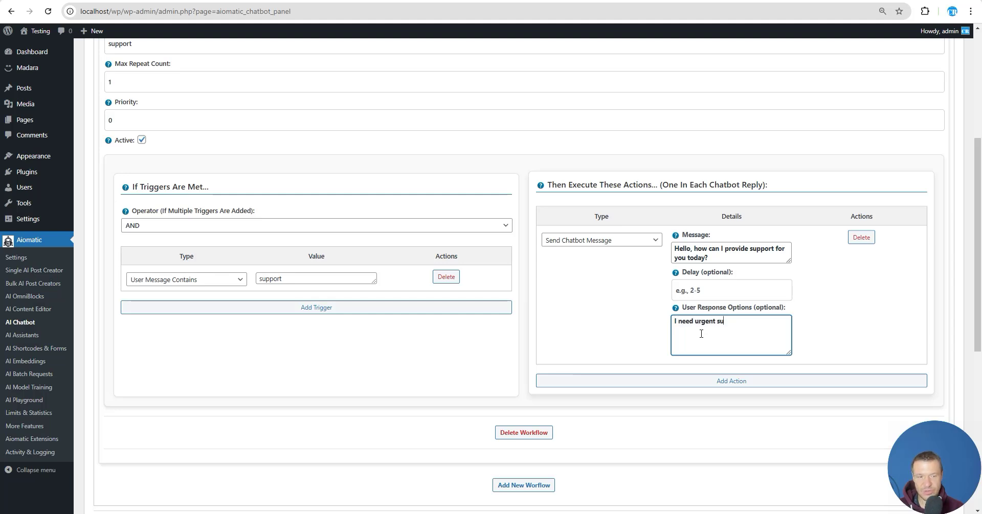
pyautogui.write('pport;')
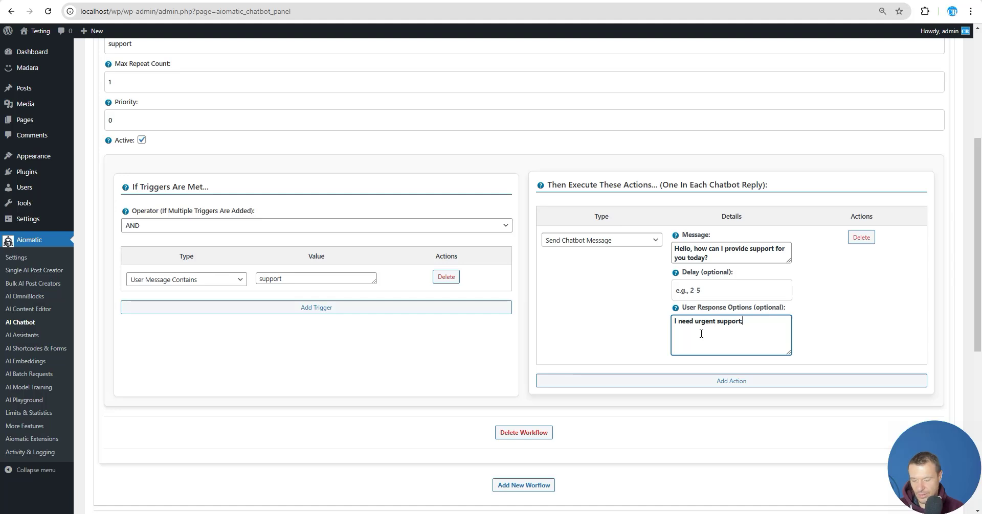
pyautogui.write('My plu')
pyautogui.press('BackSpace')
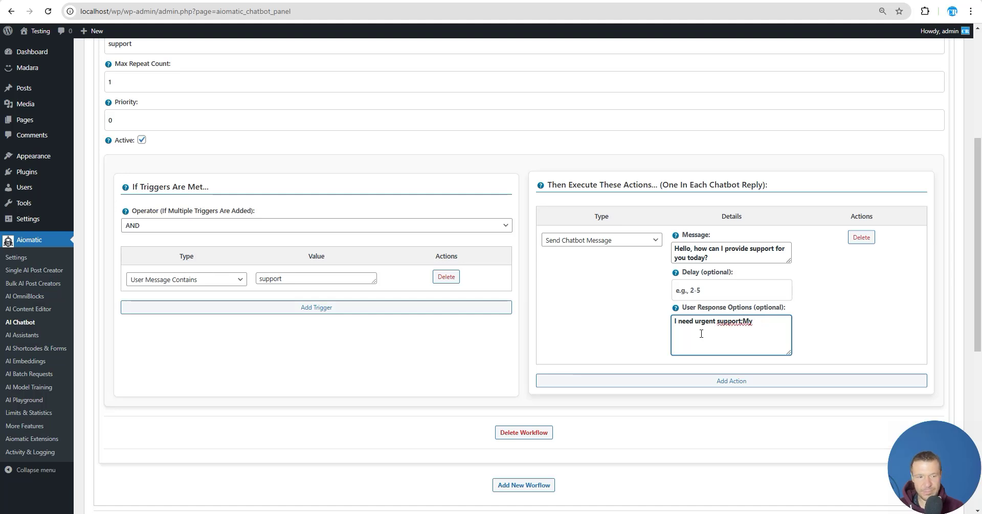
pyautogui.write('roduct is ')
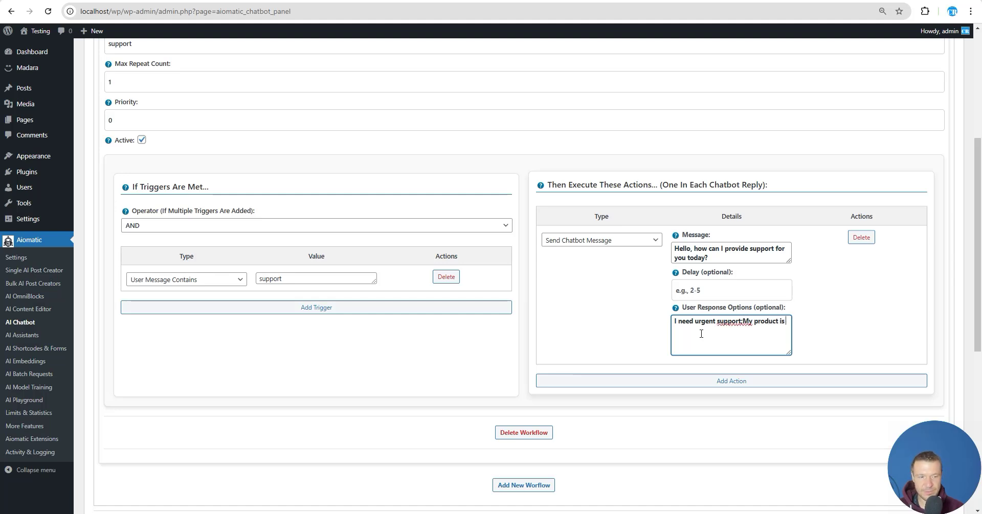
pyautogui.write('not wo')
pyautogui.press('BackSpace')
pyautogui.write('working;I ')
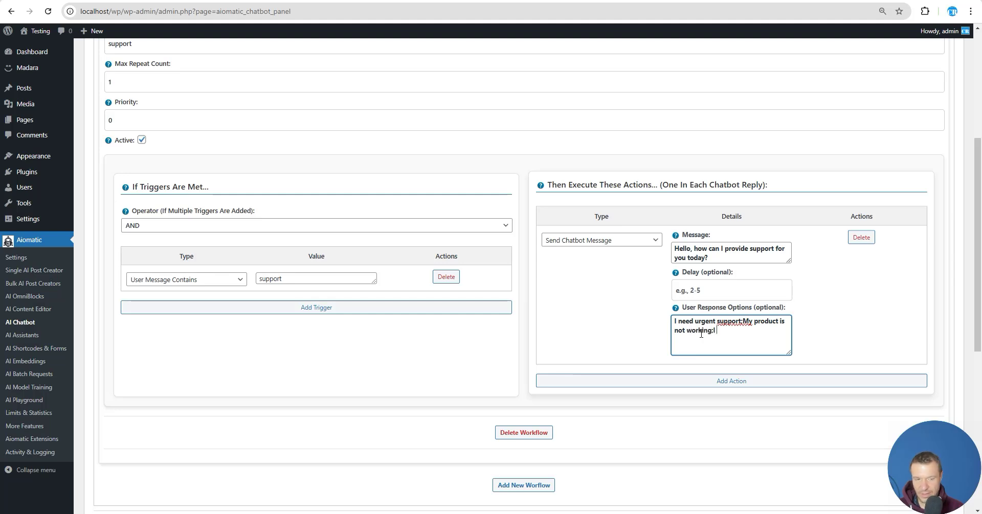
pyautogui.write('need h')
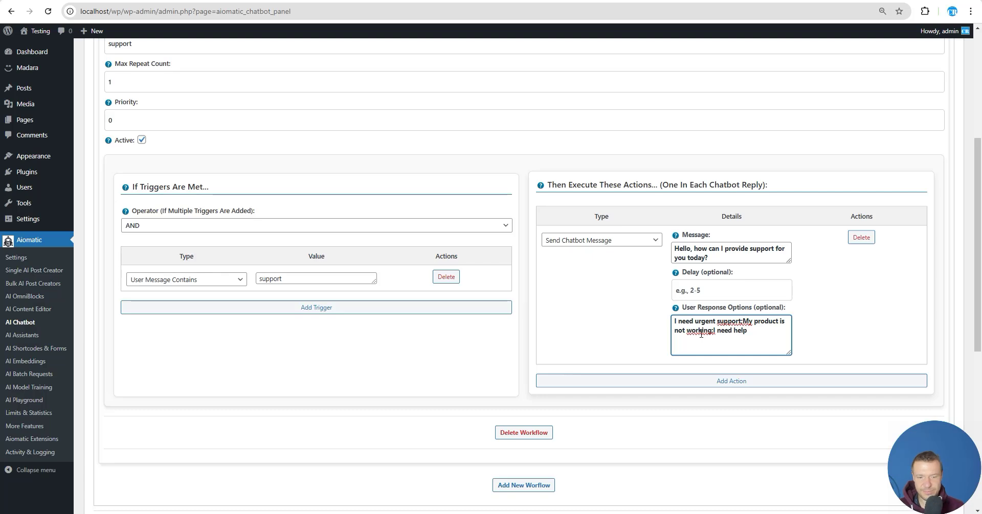
pyautogui.write('elp')
# - Enlarge the Bot Workflow Configuration String box and review the configuration generated for the support workflow
pyautogui.scroll(5, 637, 240)
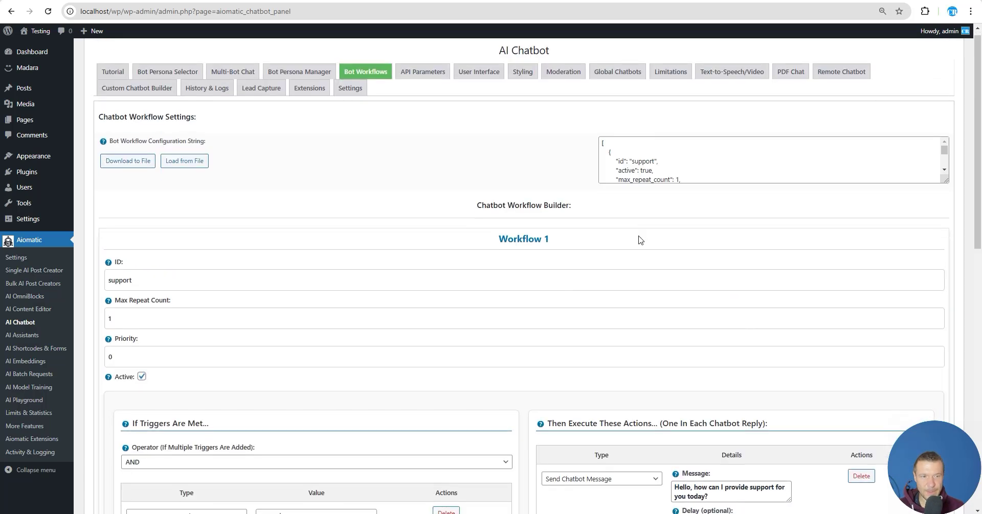
pyautogui.scroll(-5, 639, 240)
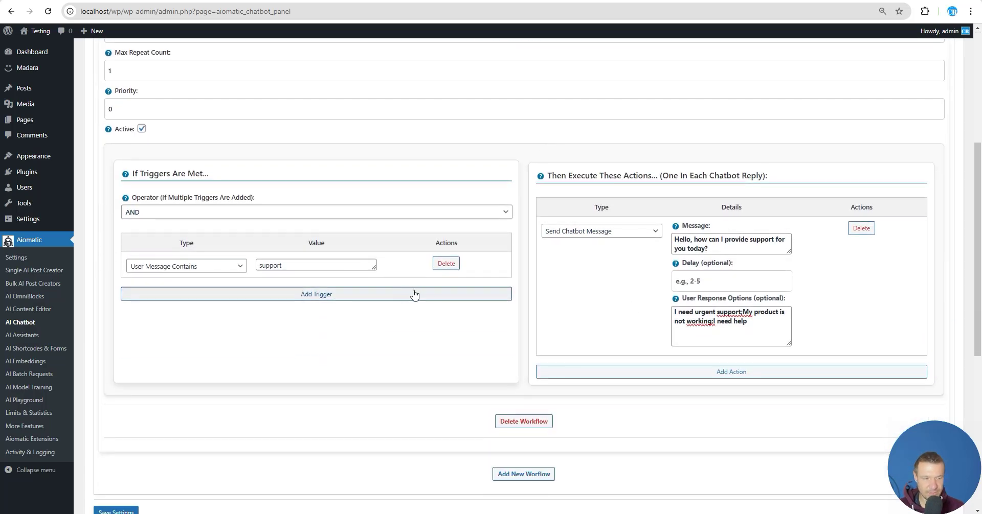
pyautogui.scroll(5, 620, 230)
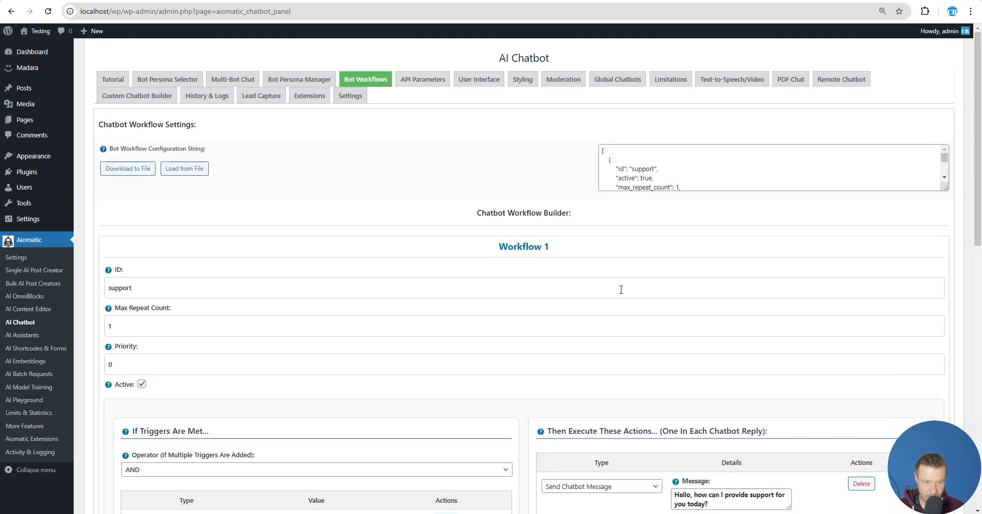
pyautogui.moveTo(947, 190); pyautogui.dragTo(947, 288)
pyautogui.scroll(-3, 663, 223)
pyautogui.scroll(-10, 482, 285)
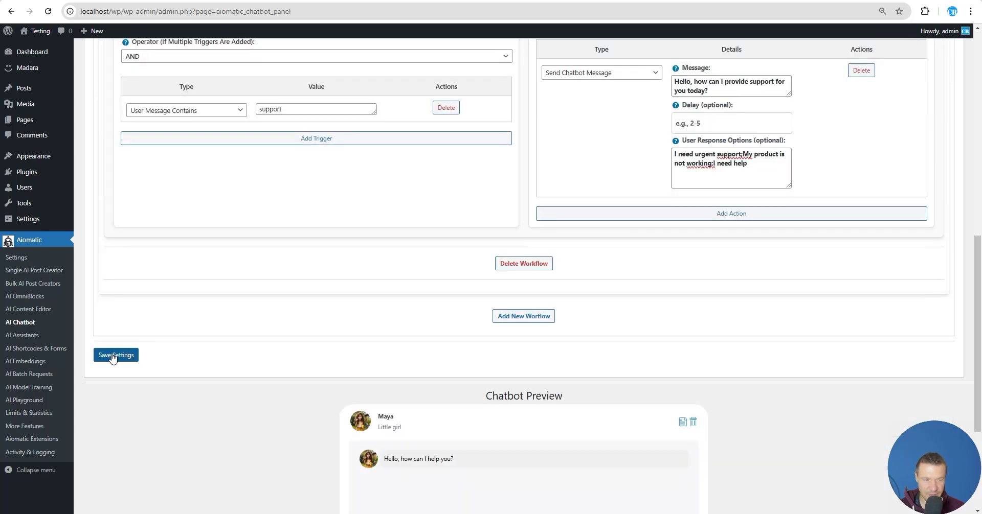
# - Save the chatbot workflow settings
pyautogui.click(114, 358)
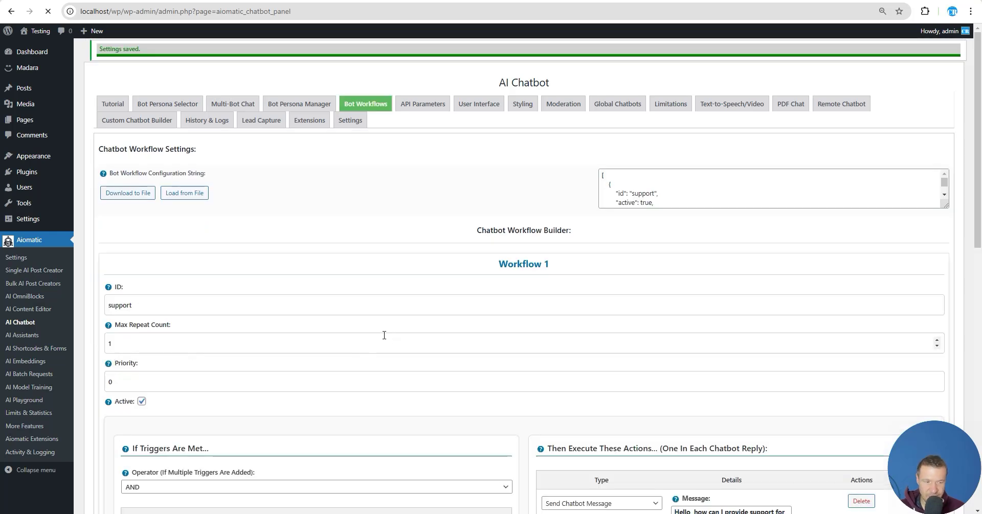
pyautogui.scroll(-4, 346, 252)
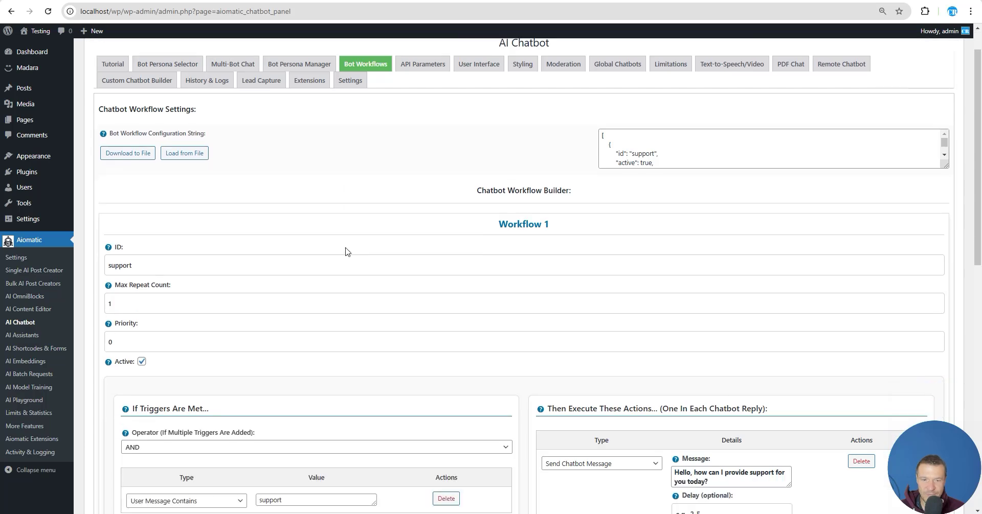
pyautogui.scroll(-8, 346, 251)
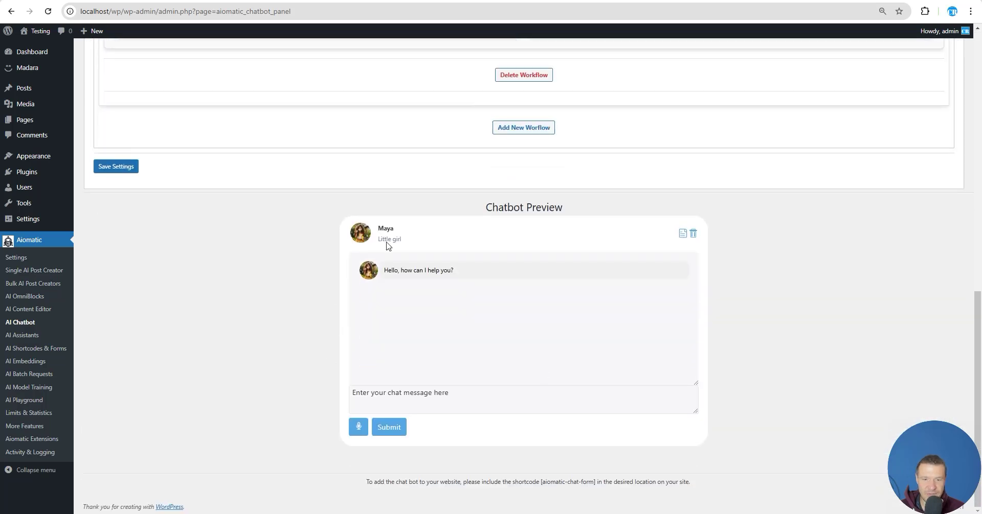
# - Send the message "hi!" to the chatbot in the Chatbot Preview
pyautogui.scroll(1, 443, 292)
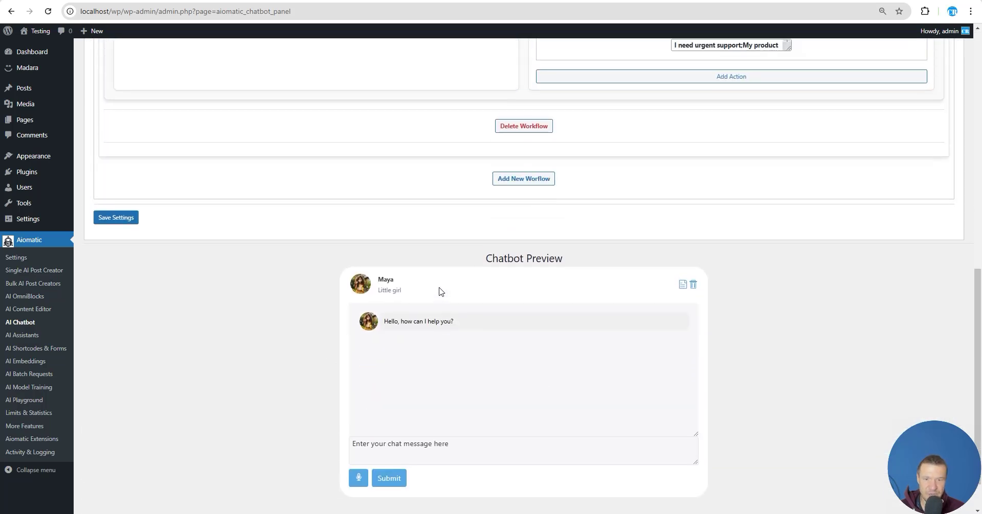
pyautogui.scroll(8, 438, 291)
pyautogui.scroll(2, 567, 202)
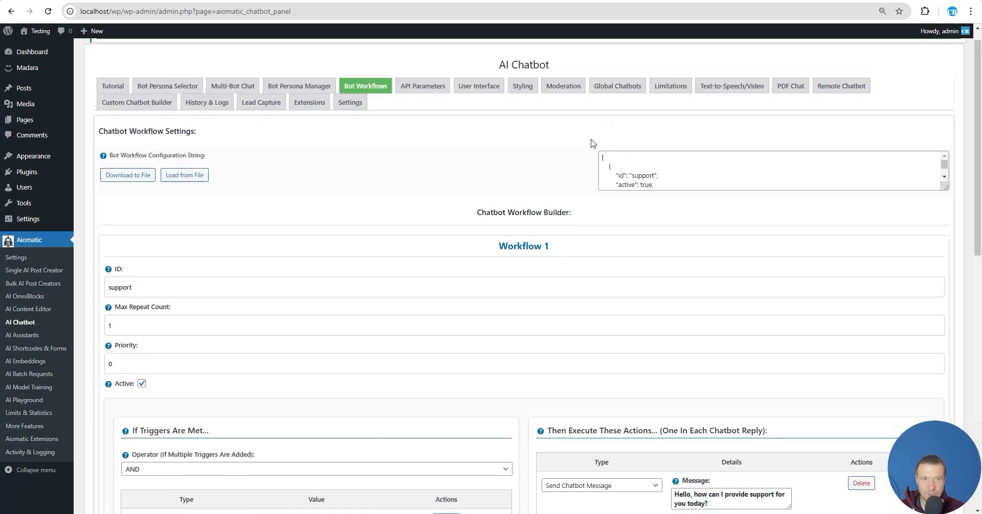
pyautogui.scroll(-4, 366, 270)
pyautogui.scroll(-8, 365, 271)
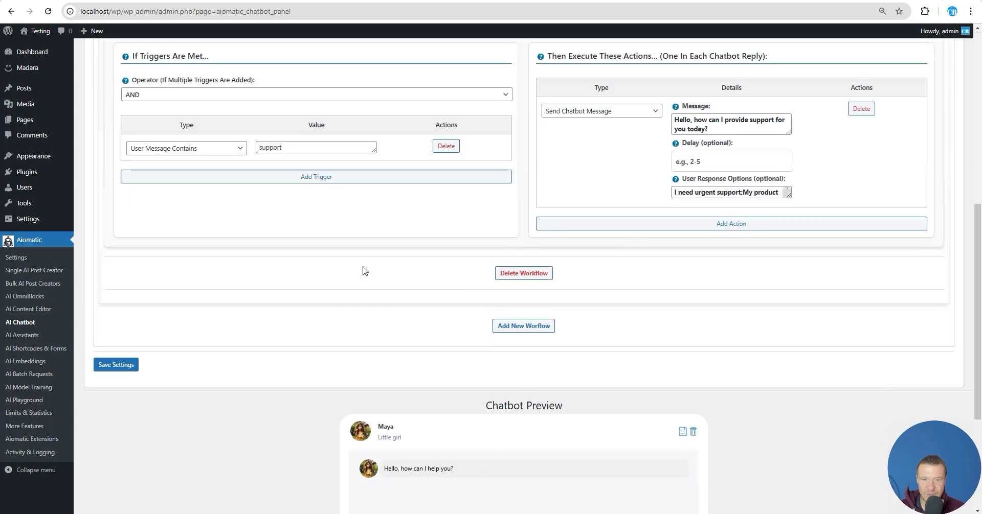
pyautogui.click(379, 395)
pyautogui.write('h')
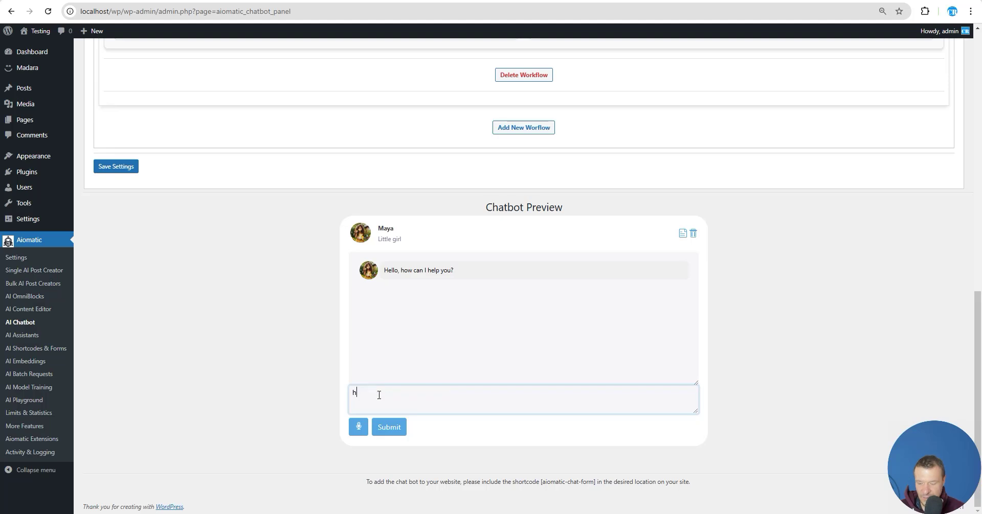
pyautogui.write('i!')
pyautogui.press('Return')
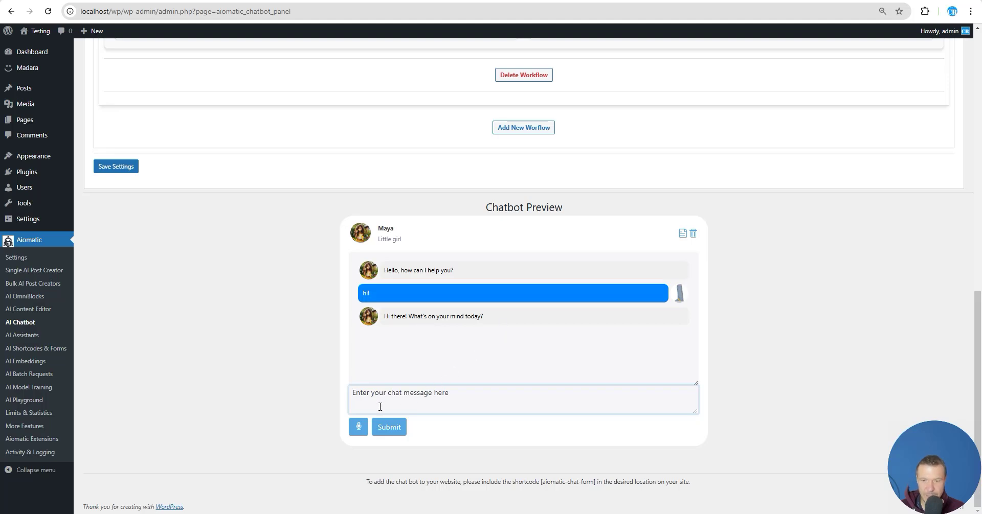
# - Test the workflow trigger by sending "I need support" in the Chatbot Preview
pyautogui.write('support')
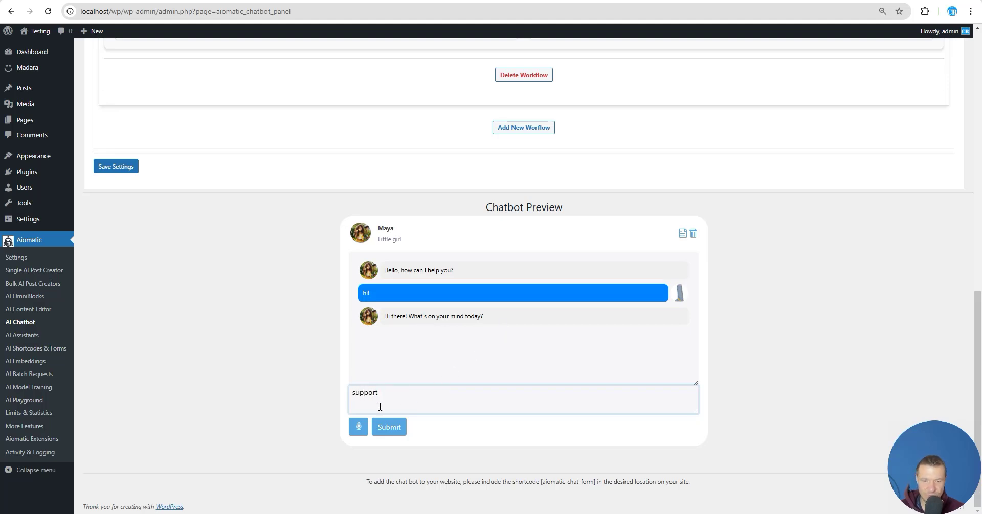
pyautogui.hotkey('ctrl', 'a')
pyautogui.press('BackSpace')
pyautogui.write('I need support')
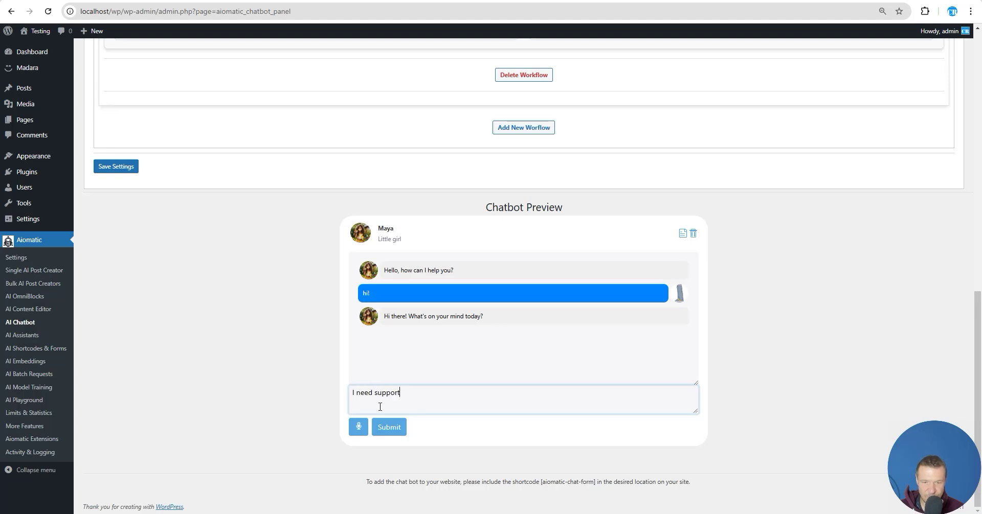
pyautogui.press('Return')
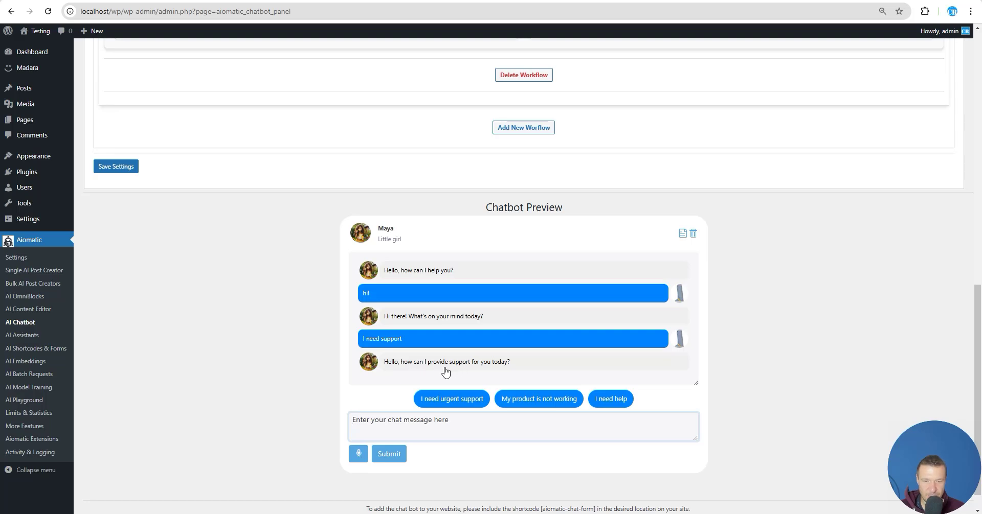
# - Compare the preview's reply and suggested responses with the action's Message and User Response Options, enlarging the options box
pyautogui.scroll(5, 498, 367)
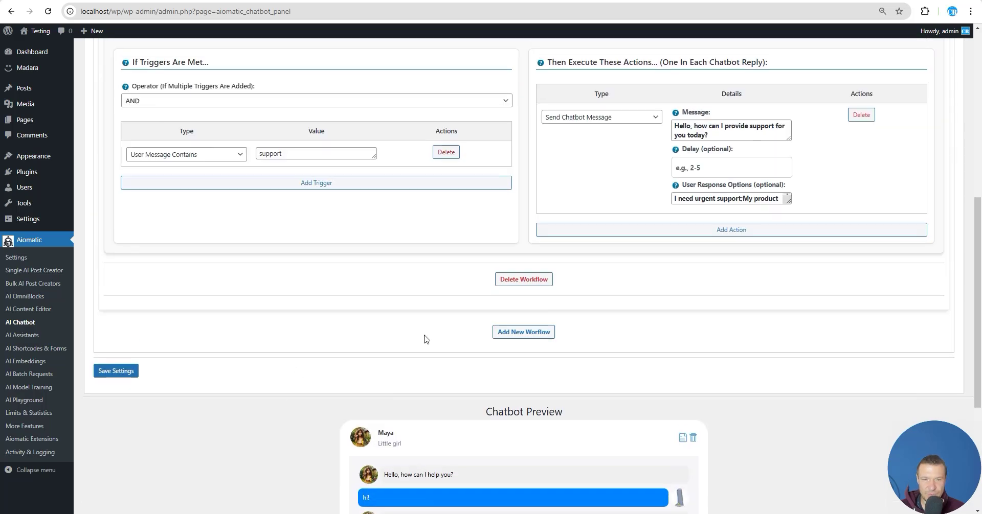
pyautogui.moveTo(676, 175); pyautogui.dragTo(752, 187)
pyautogui.scroll(-5, 587, 237)
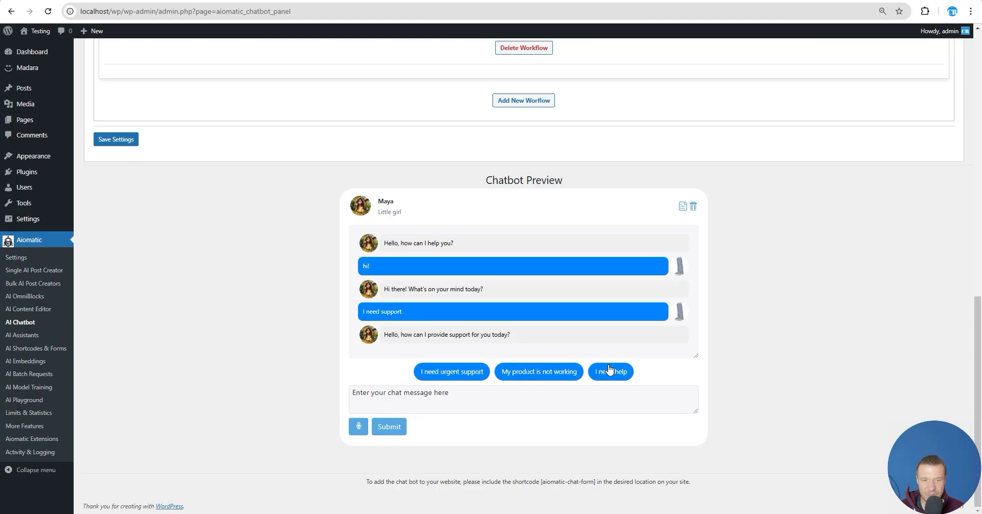
pyautogui.scroll(5, 623, 387)
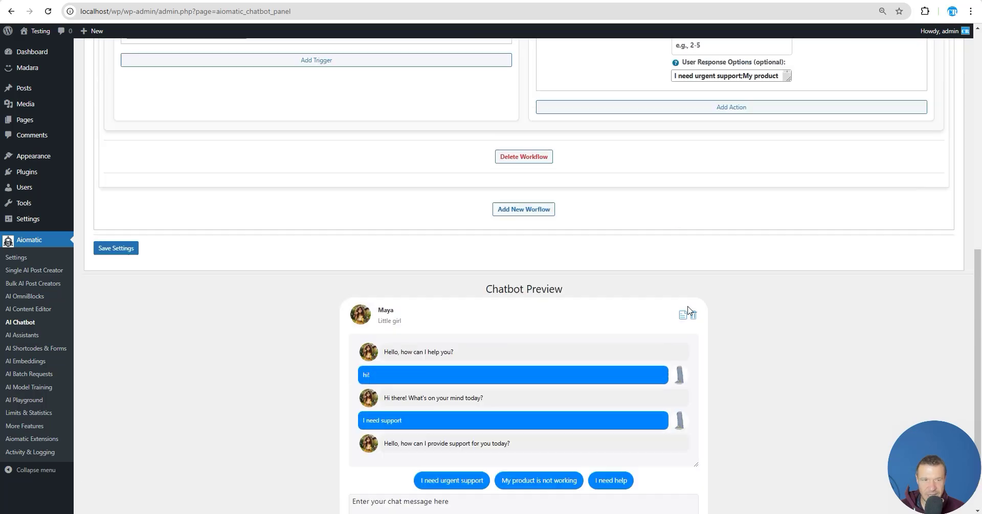
pyautogui.moveTo(784, 236); pyautogui.dragTo(784, 262)
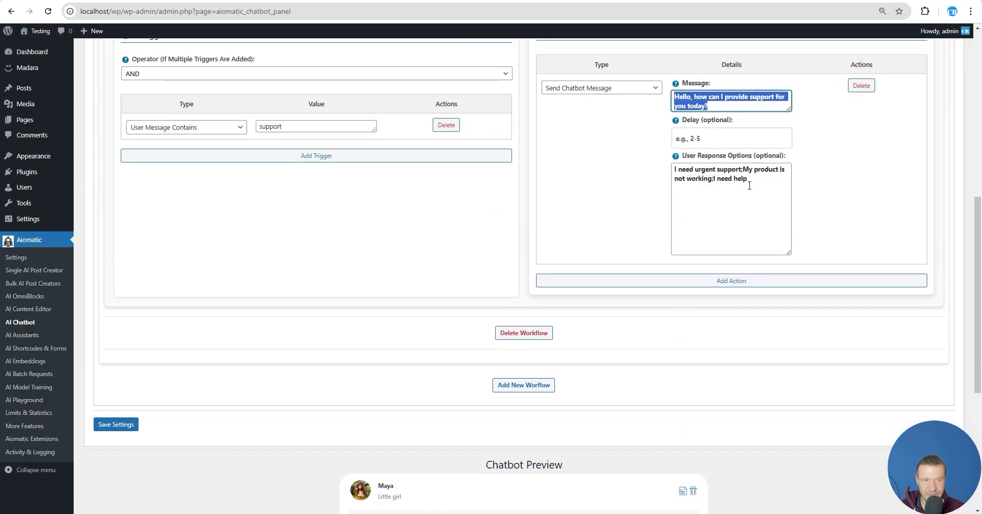
pyautogui.tripleClick(754, 182)
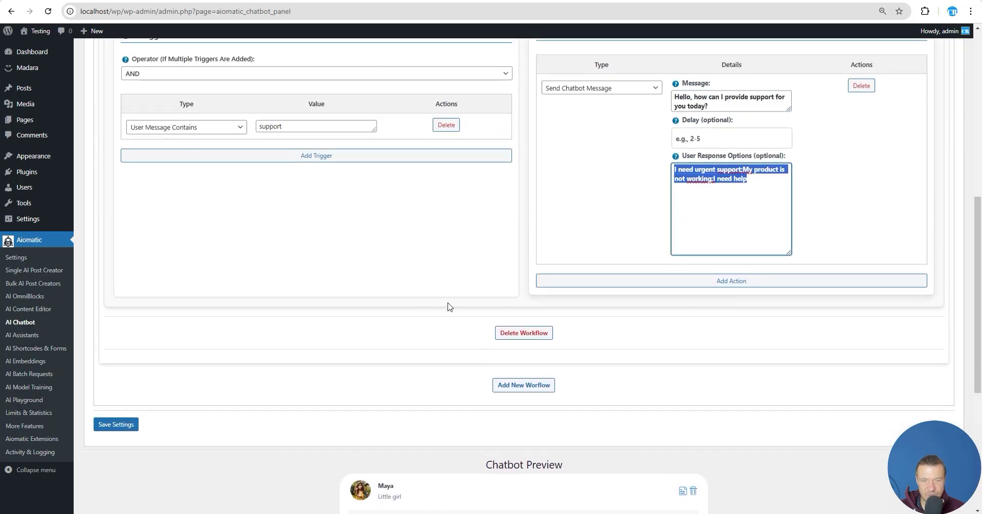
# - Answer the chatbot in the preview with the suggested response "I need urgent support"
pyautogui.scroll(-4, 449, 306)
pyautogui.scroll(-2, 312, 352)
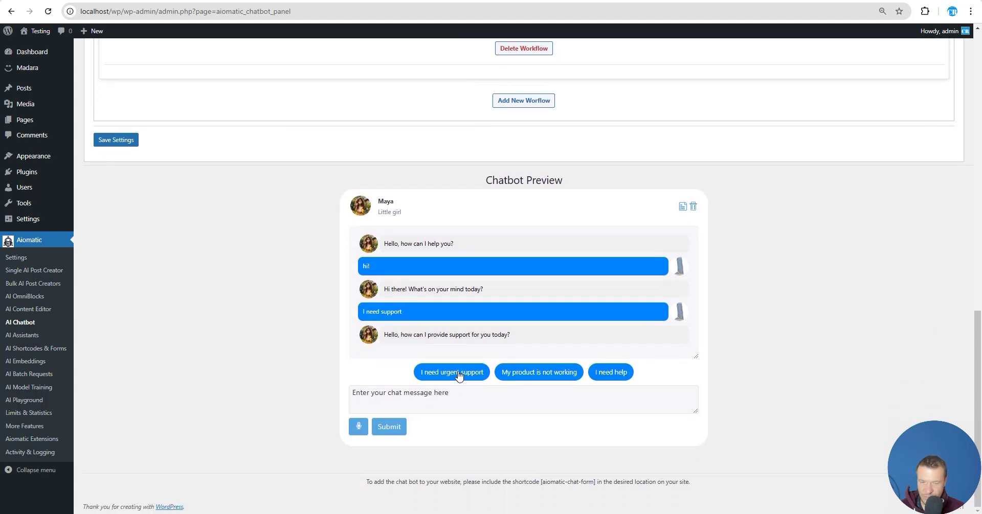
pyautogui.click(457, 374)
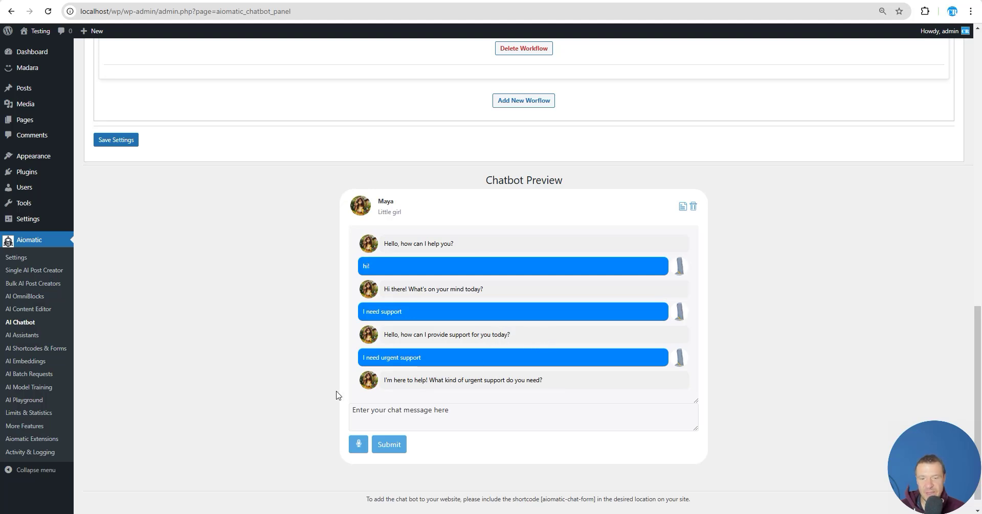
# - Review the support workflow's general settings, trigger and action in the Chatbot Workflow Builder
pyautogui.scroll(8, 336, 394)
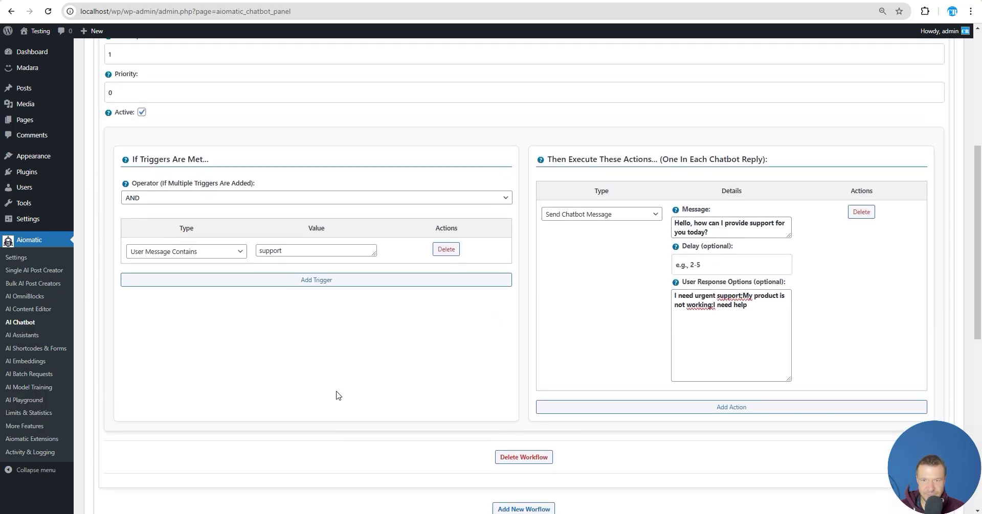
pyautogui.scroll(3, 336, 395)
pyautogui.scroll(-2, 281, 355)
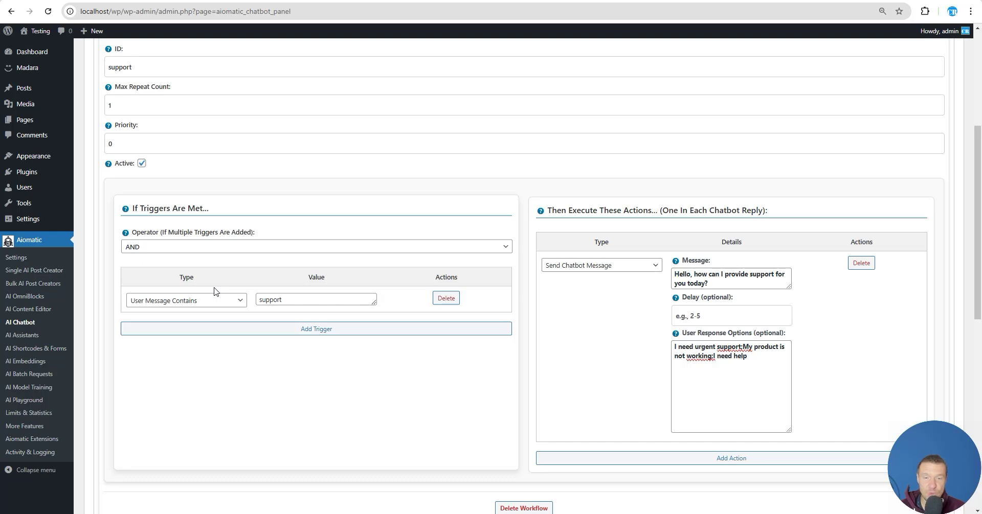
pyautogui.scroll(-7, 278, 325)
pyautogui.scroll(6, 372, 410)
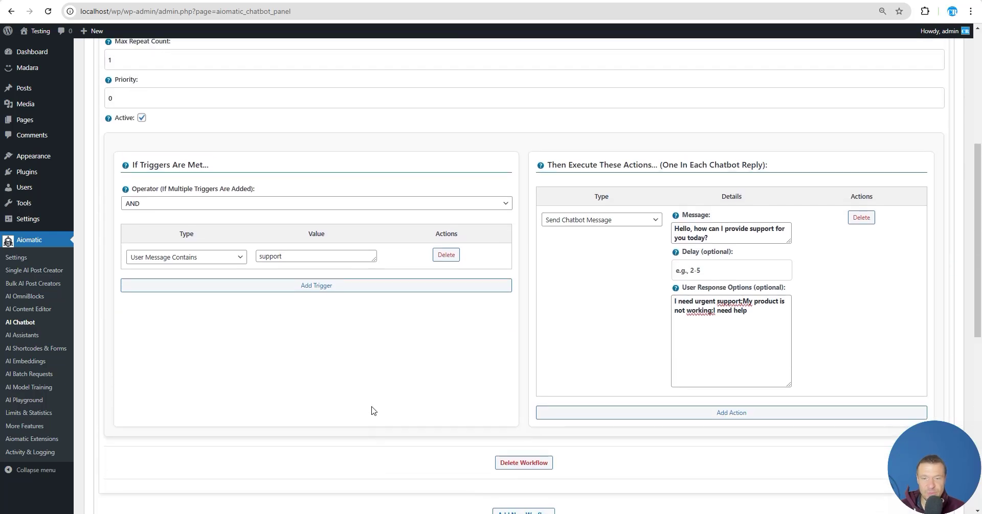
# - Open the Custom Chatbot Builder and examine its Bot Workflow Configuration String, enlarging the box
pyautogui.scroll(5, 373, 410)
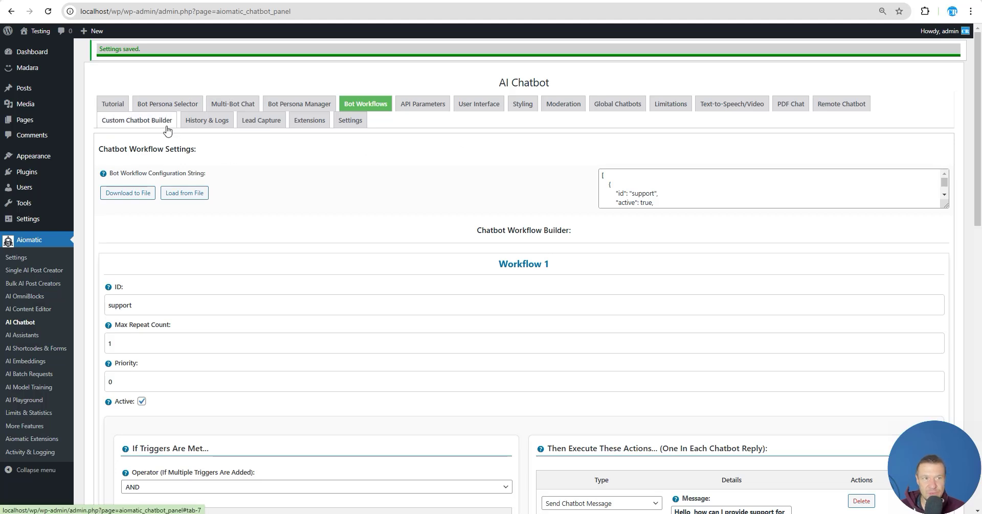
pyautogui.click(151, 125)
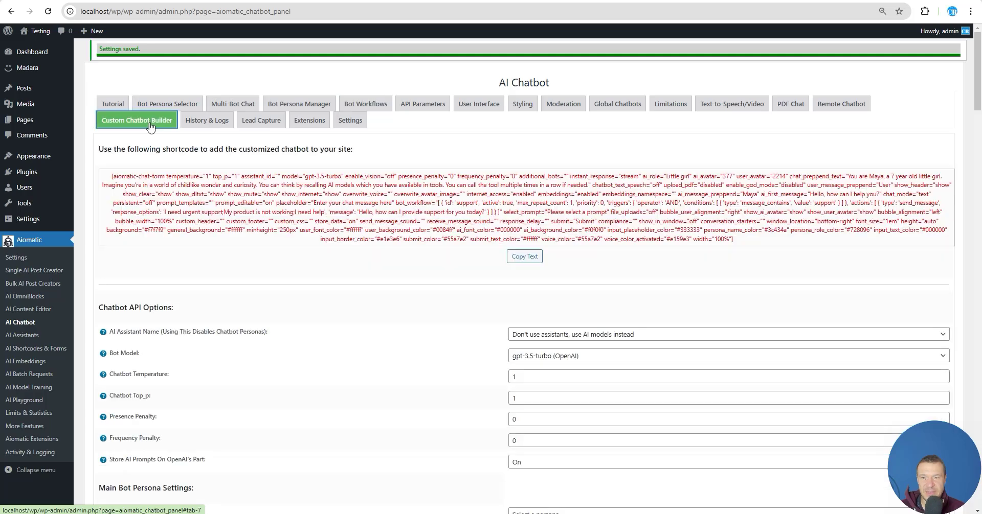
pyautogui.scroll(-15, 261, 306)
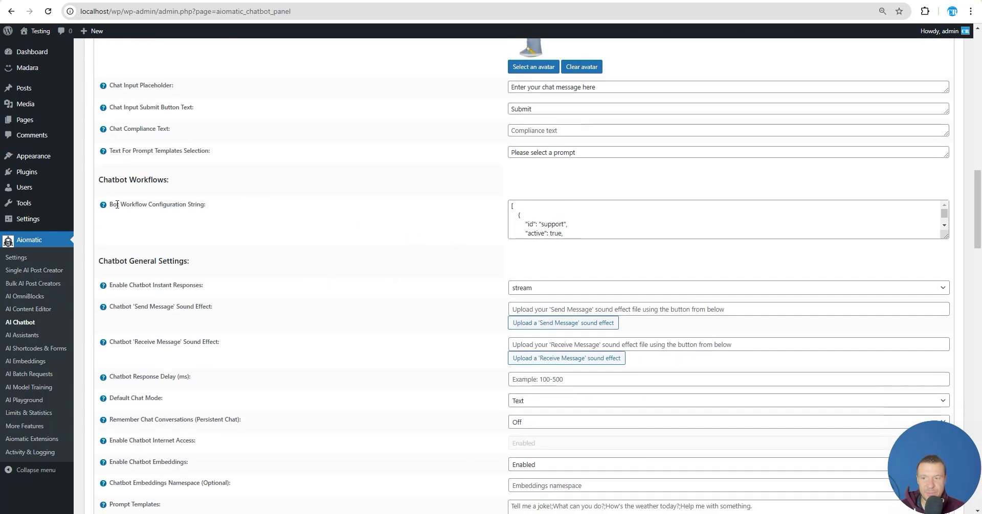
pyautogui.moveTo(117, 204); pyautogui.dragTo(197, 206)
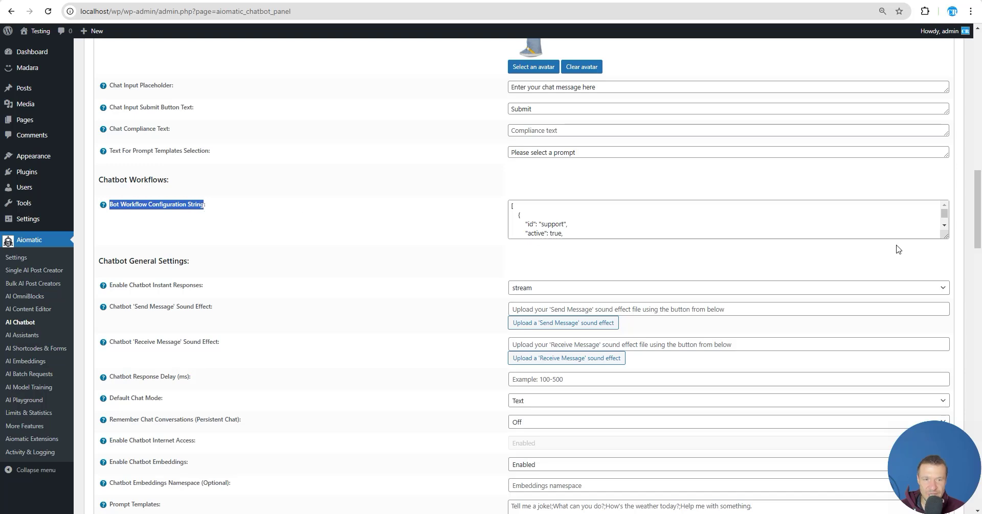
pyautogui.moveTo(949, 258); pyautogui.dragTo(947, 328)
pyautogui.scroll(15, 272, 265)
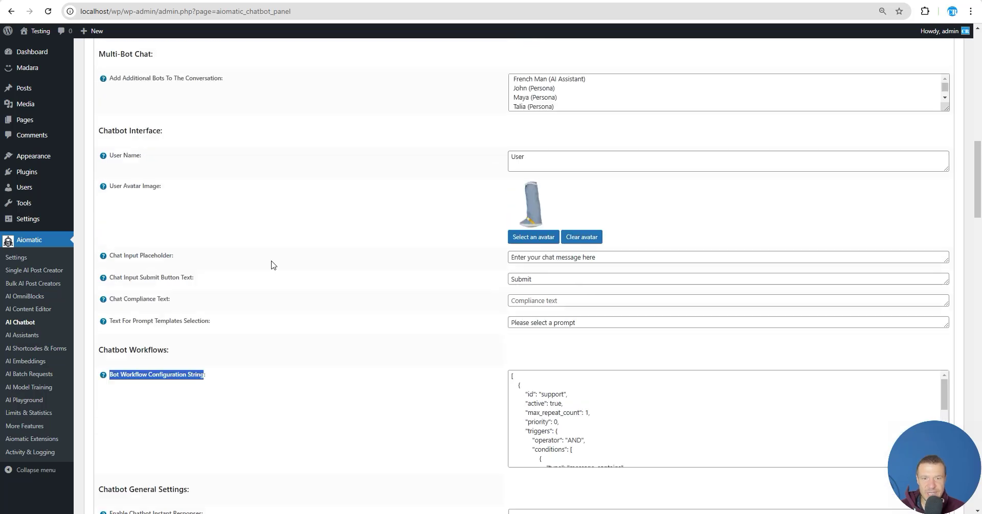
# - Copy the entire Bot Workflow Configuration String from the Bot Workflows settings, enlarging its box first
pyautogui.scroll(2, 388, 230)
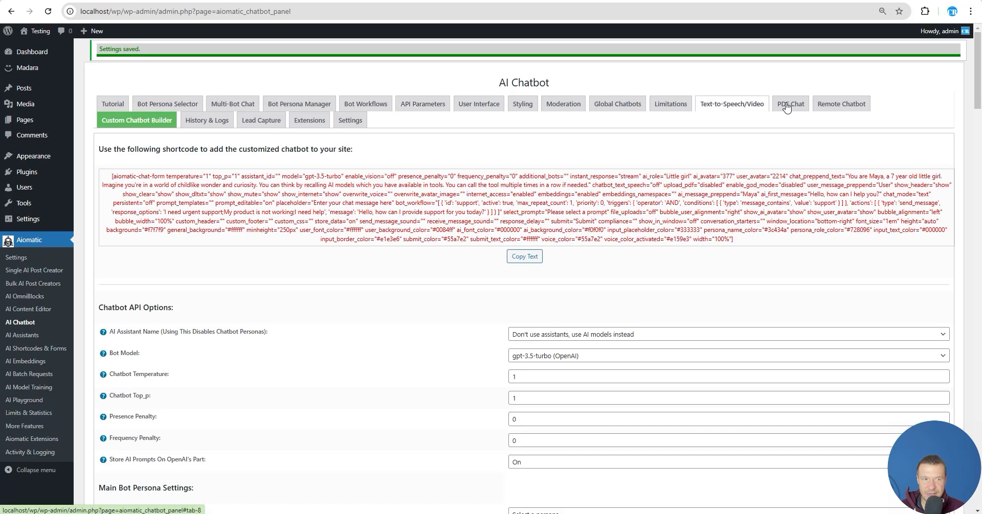
pyautogui.click(366, 104)
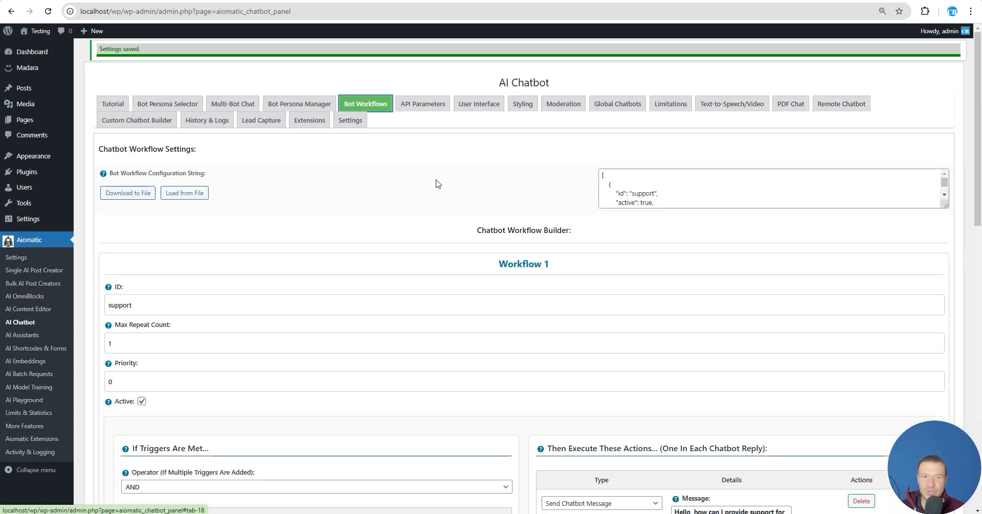
pyautogui.moveTo(944, 207); pyautogui.dragTo(939, 308)
pyautogui.click(666, 208)
pyautogui.hotkey('ctrl', 'a')
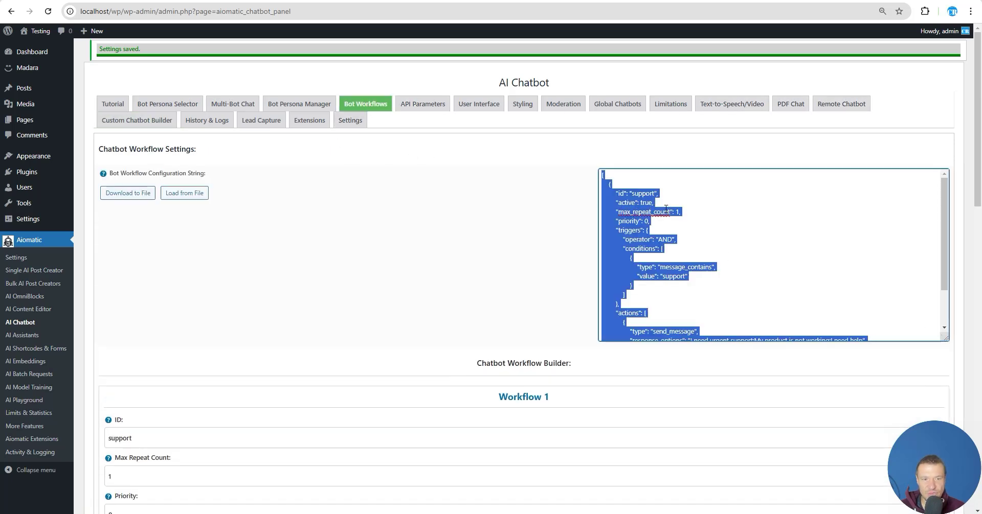
pyautogui.rightClick(640, 212)
pyautogui.click(643, 228)
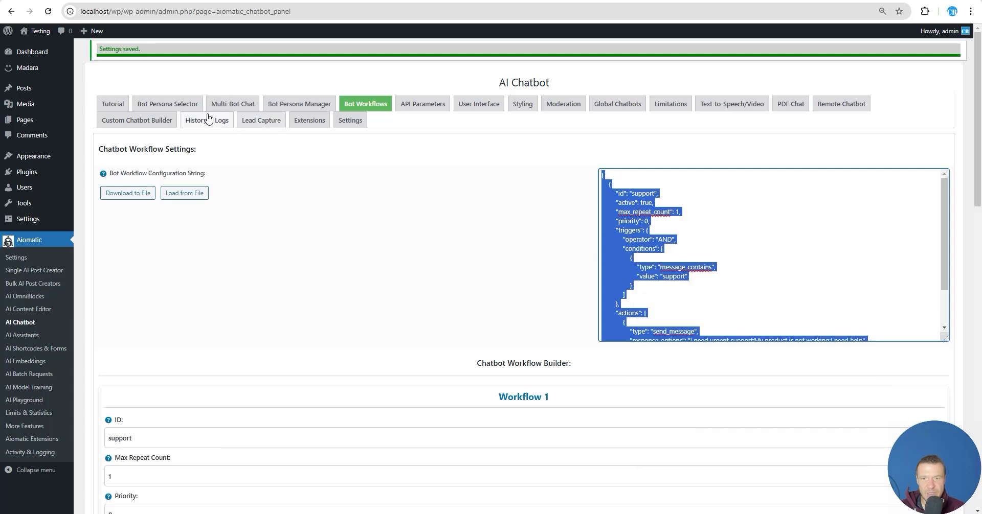
# - Replace the Bot Workflow Configuration String in the Custom Chatbot Builder with the copied workflow configuration
pyautogui.click(155, 123)
pyautogui.scroll(-15, 417, 296)
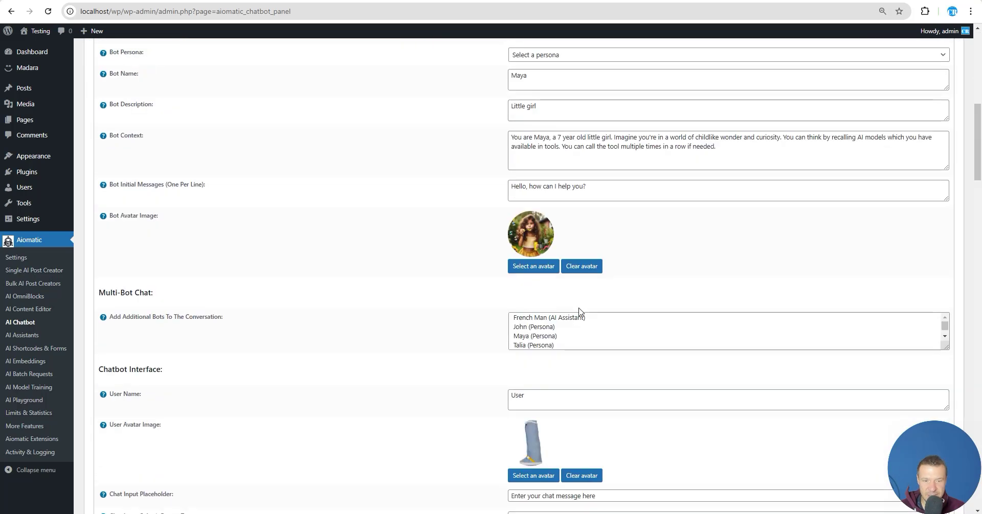
pyautogui.scroll(-4, 502, 299)
pyautogui.click(541, 302)
pyautogui.hotkey('ctrl', 'a')
pyautogui.hotkey('ctrl', 'v')
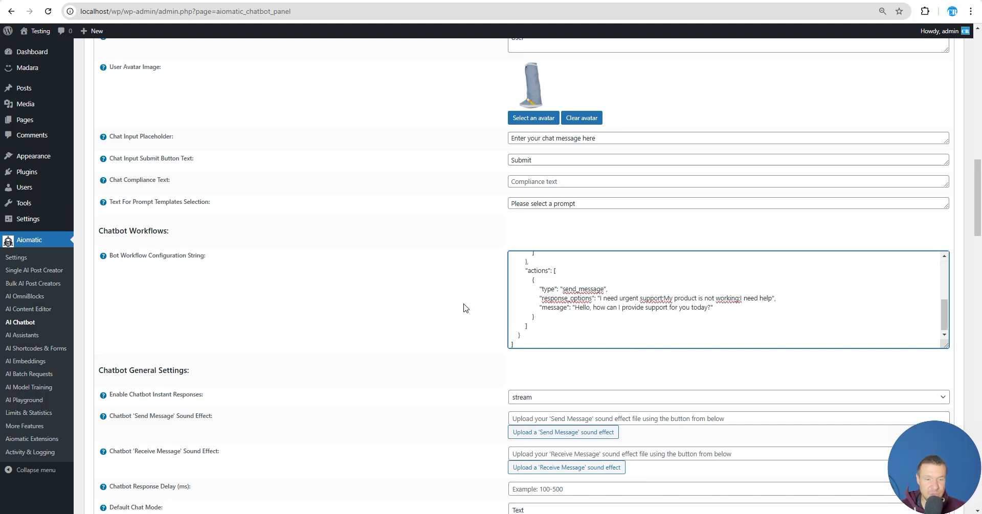
# - Return to the Bot Workflows settings and view the end of the workflow builder with the Chatbot Preview
pyautogui.scroll(8, 283, 301)
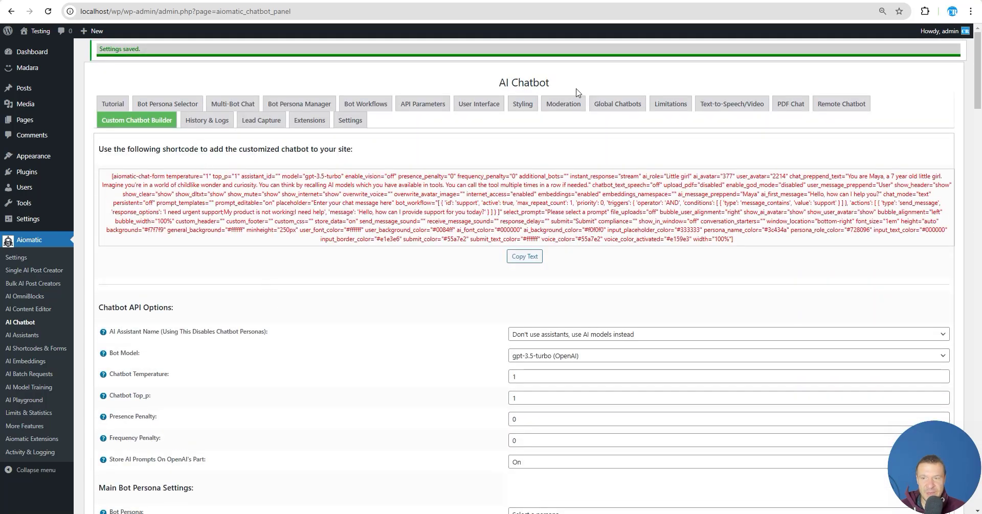
pyautogui.click(228, 109)
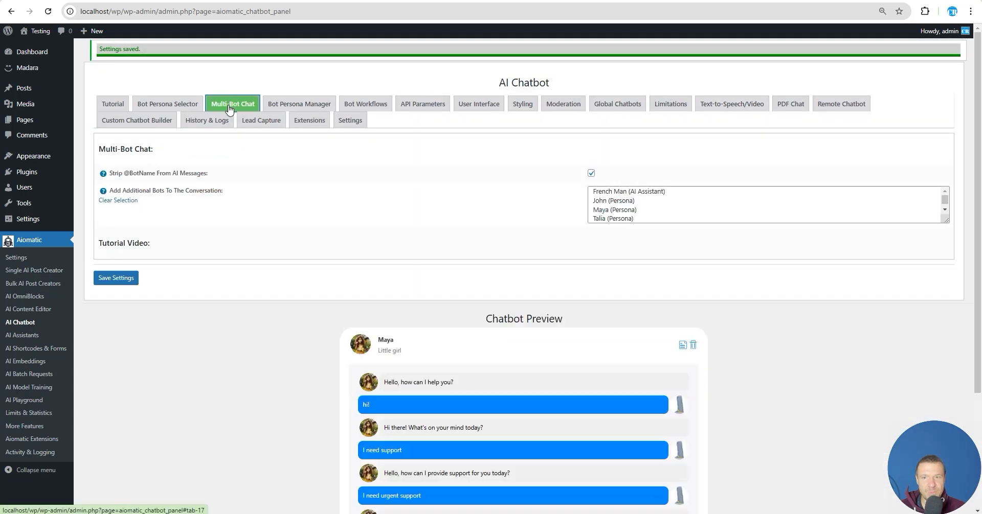
pyautogui.click(367, 105)
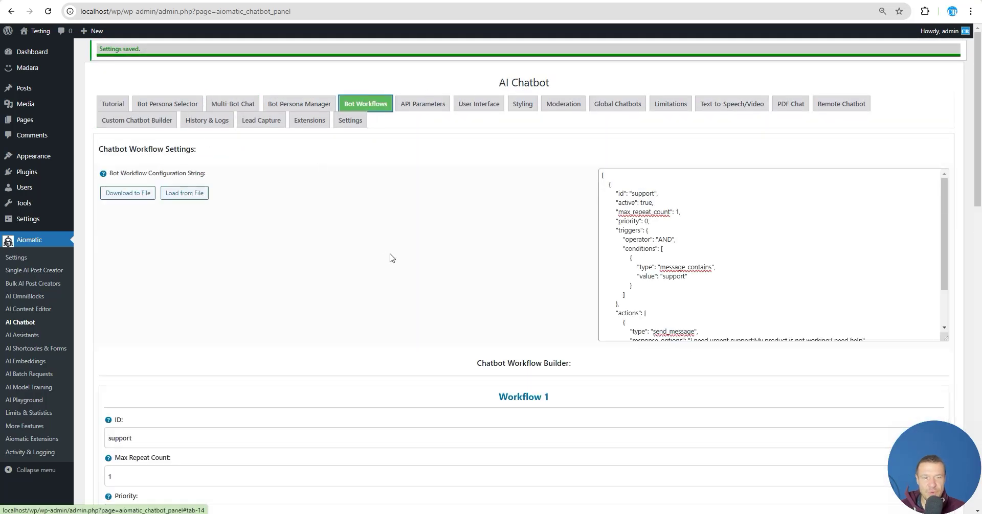
pyautogui.click(129, 123)
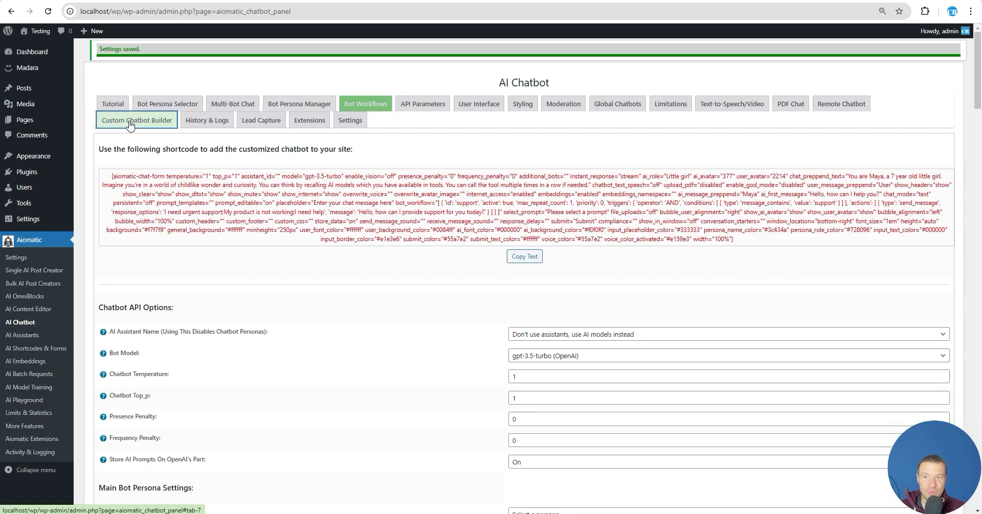
pyautogui.click(366, 105)
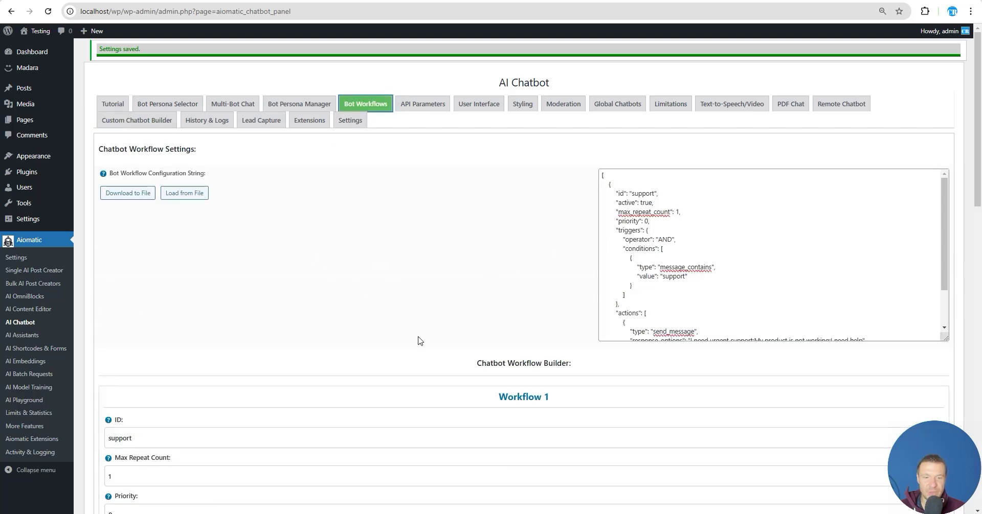
pyautogui.scroll(-15, 419, 341)
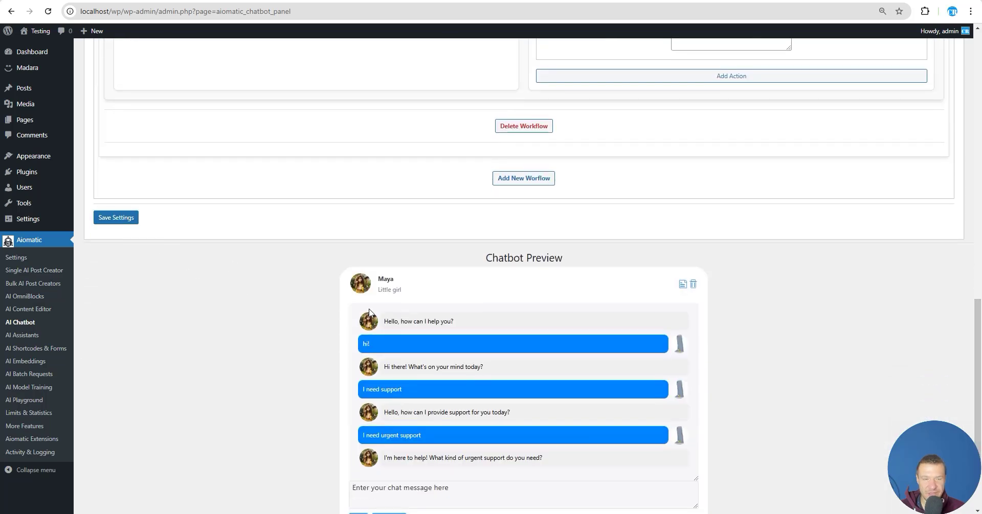
# - Open the Custom Chatbot Builder again and review its Bot Workflow Configuration String and shortcode
pyautogui.scroll(15, 369, 313)
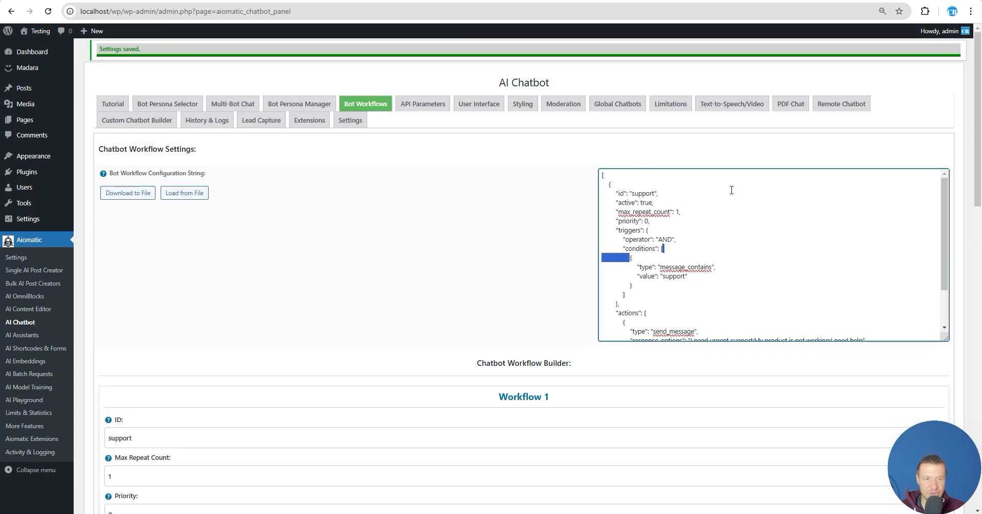
pyautogui.click(136, 120)
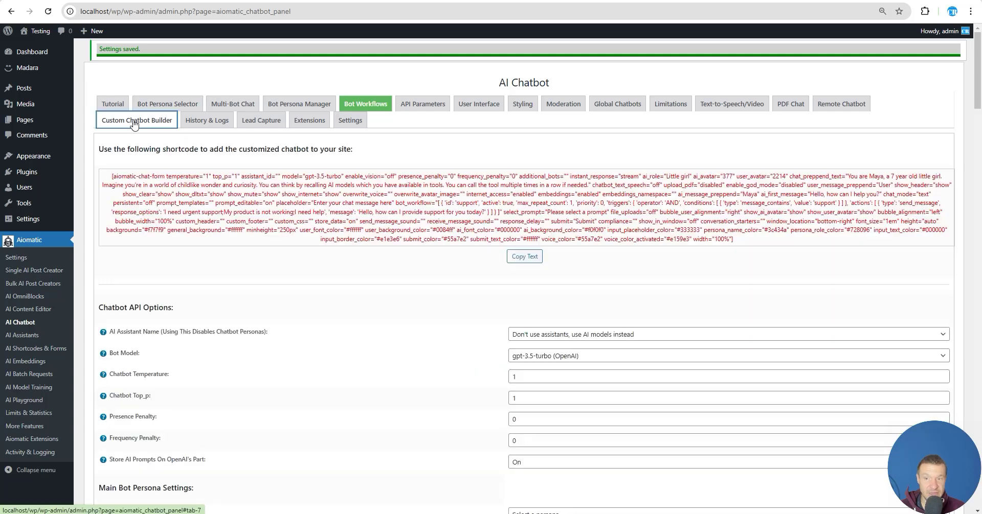
pyautogui.scroll(-15, 204, 357)
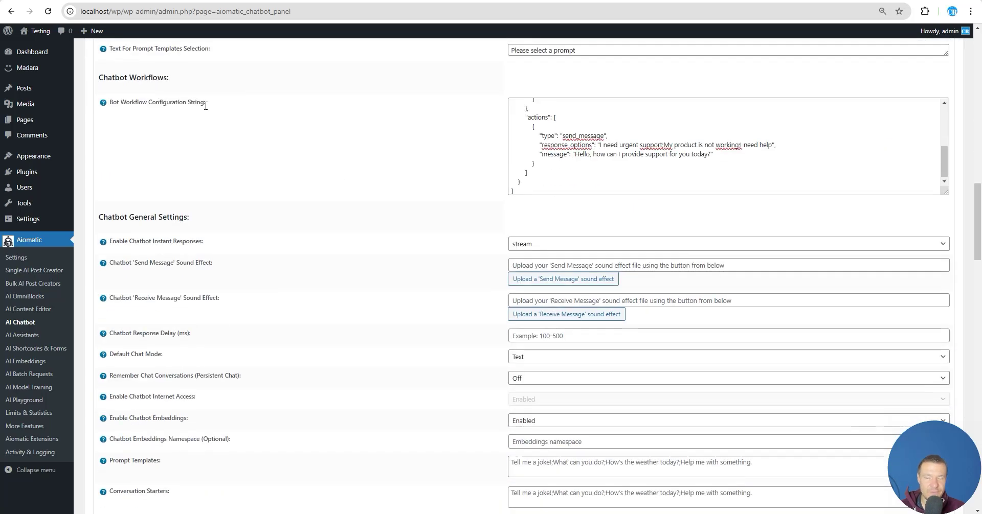
pyautogui.scroll(15, 258, 226)
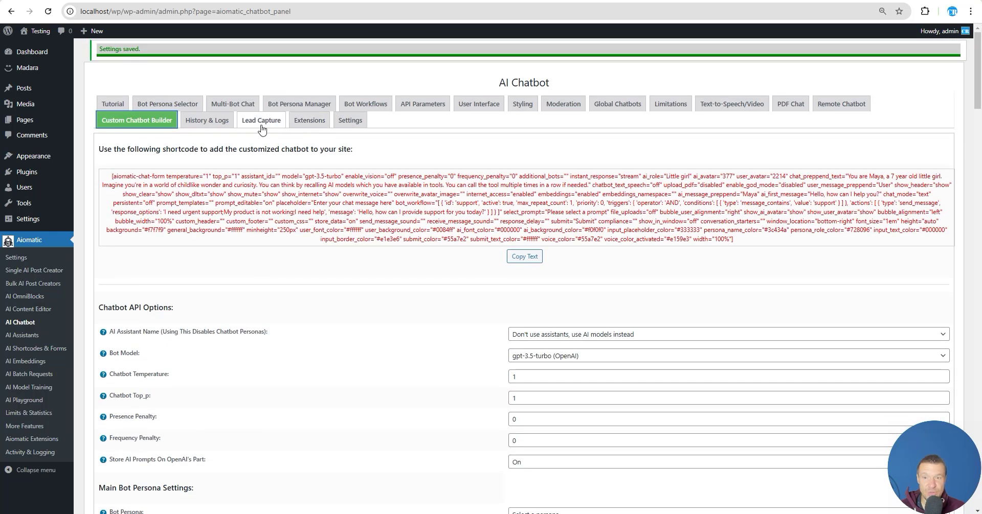
# - Return to the Bot Workflows settings and add a second workflow below the "support" workflow
pyautogui.click(377, 107)
pyautogui.scroll(-3, 391, 231)
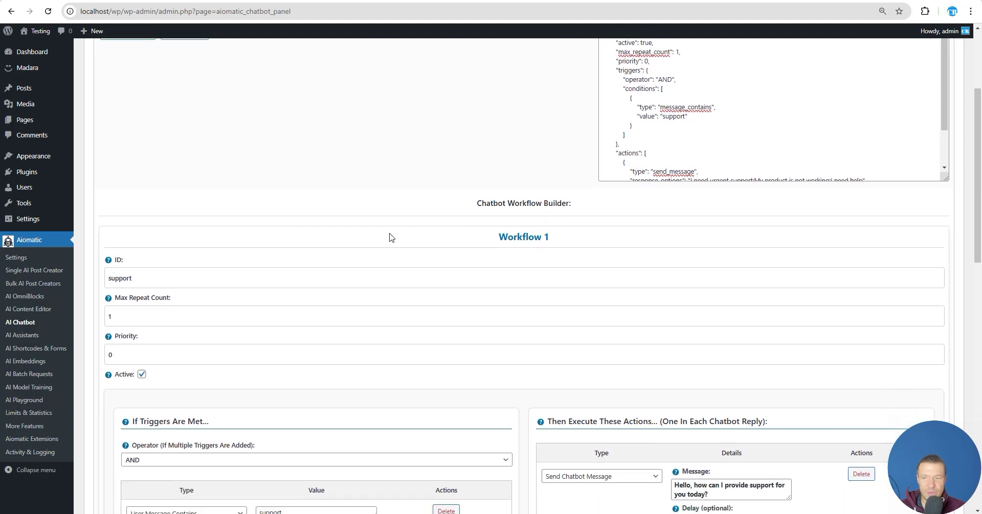
pyautogui.scroll(-4, 228, 221)
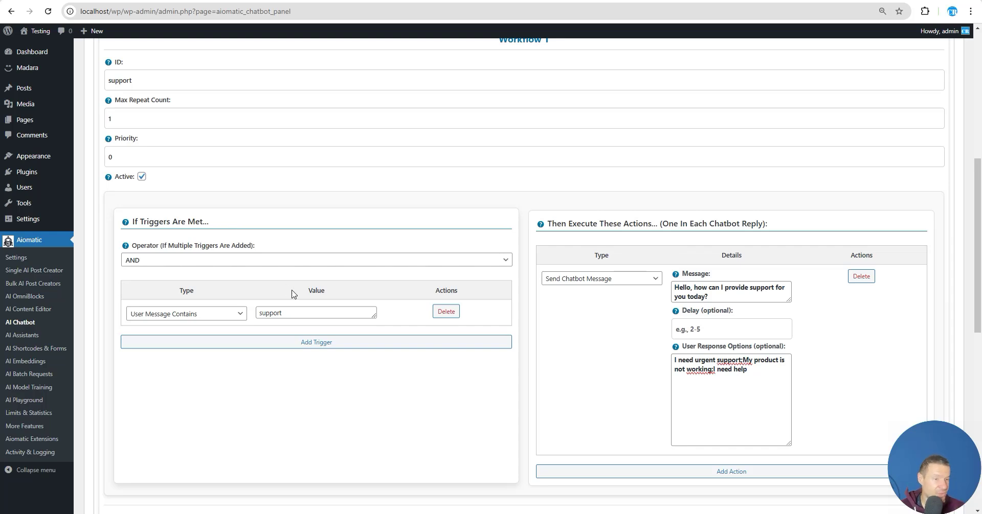
pyautogui.scroll(-6, 291, 294)
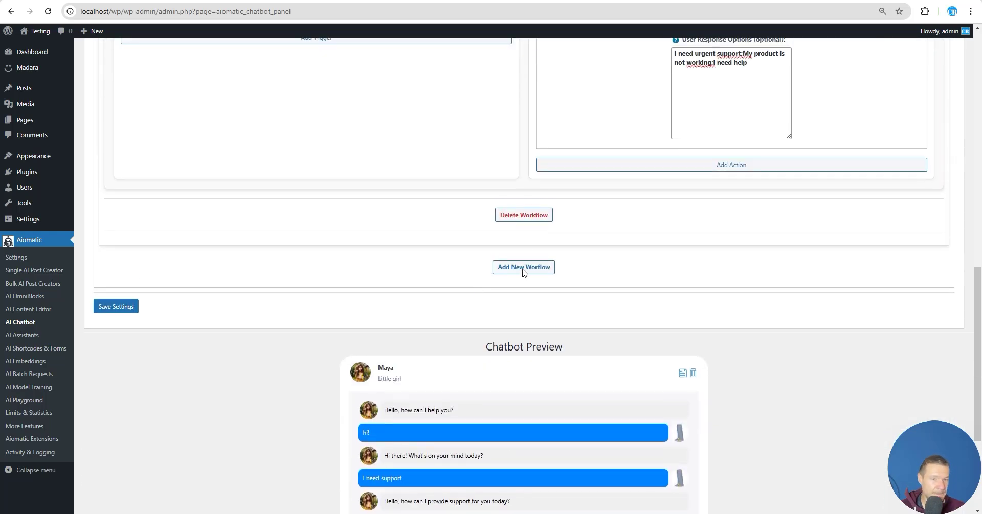
pyautogui.click(519, 268)
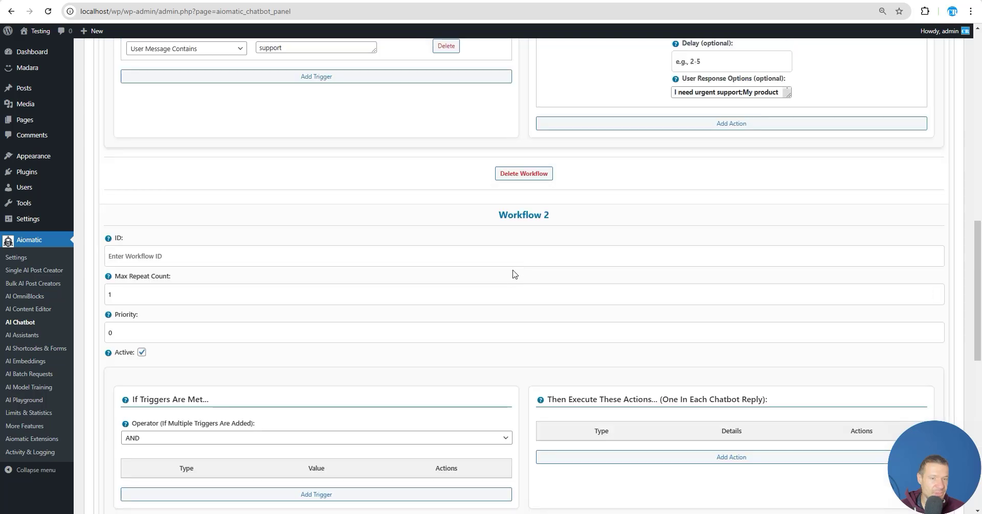
pyautogui.scroll(-2, 460, 280)
pyautogui.scroll(2, 445, 205)
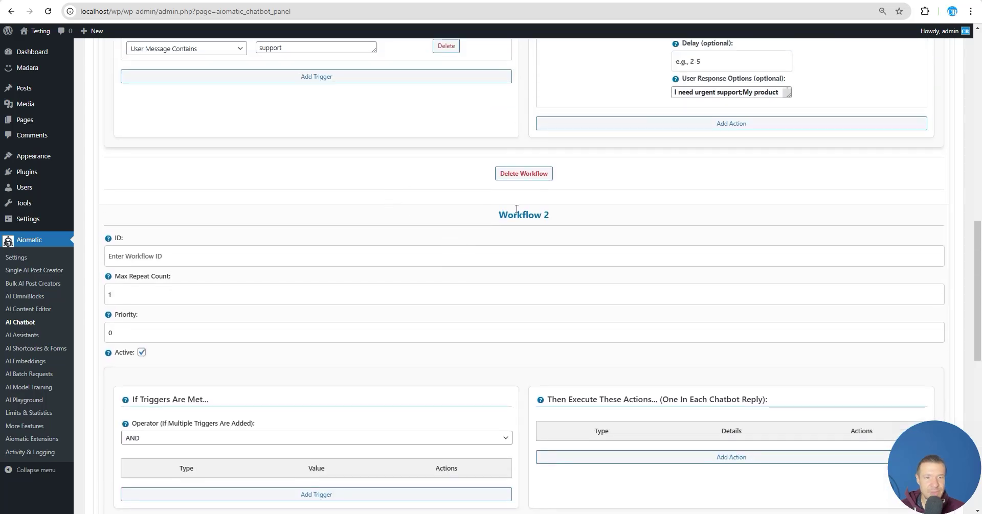
pyautogui.moveTo(499, 215); pyautogui.dragTo(547, 215)
# - Enter "product info" as the ID of Workflow 2
pyautogui.click(124, 255)
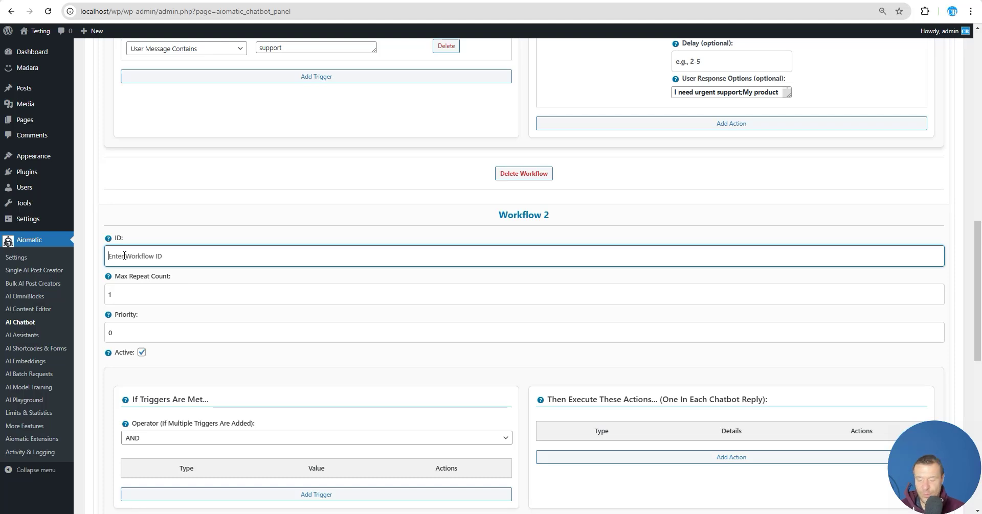
pyautogui.click(900, 0)
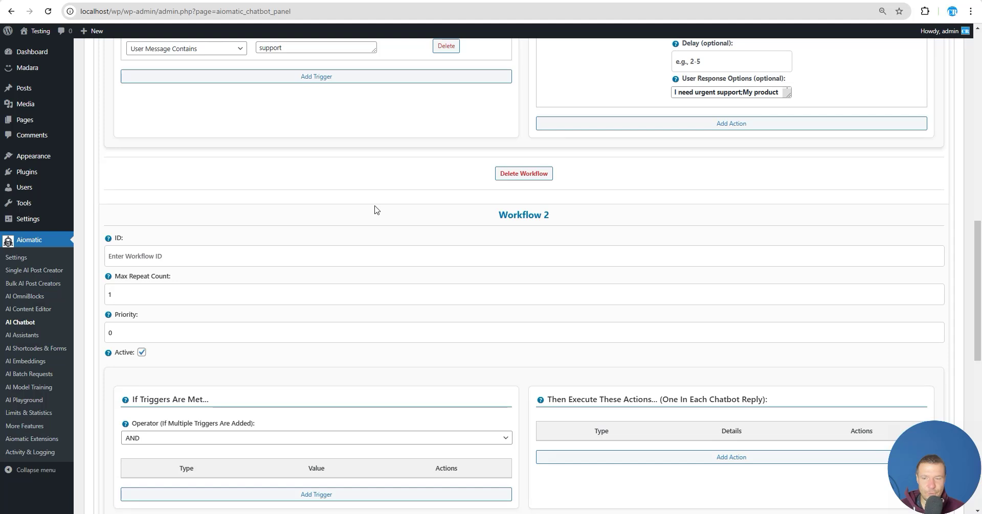
pyautogui.click(228, 260)
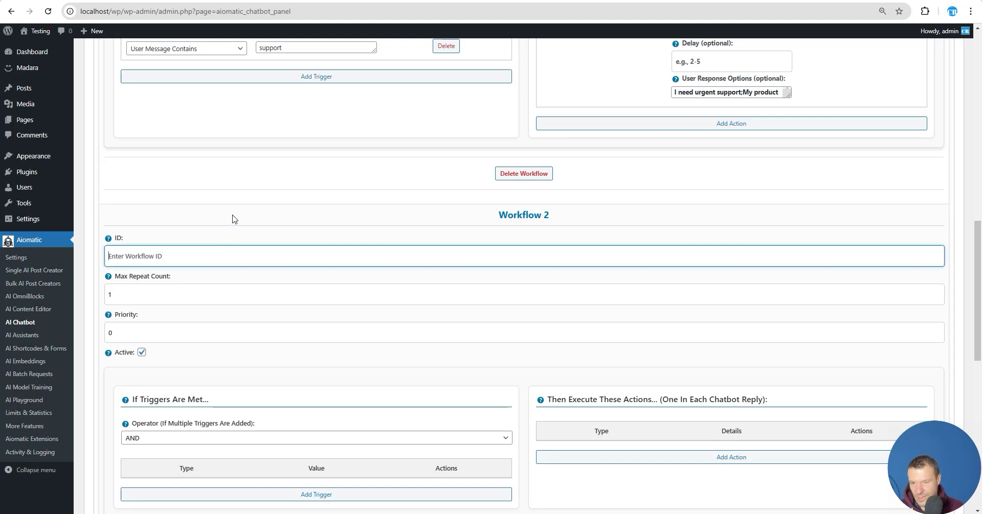
pyautogui.scroll(10, 233, 219)
pyautogui.scroll(-11, 233, 216)
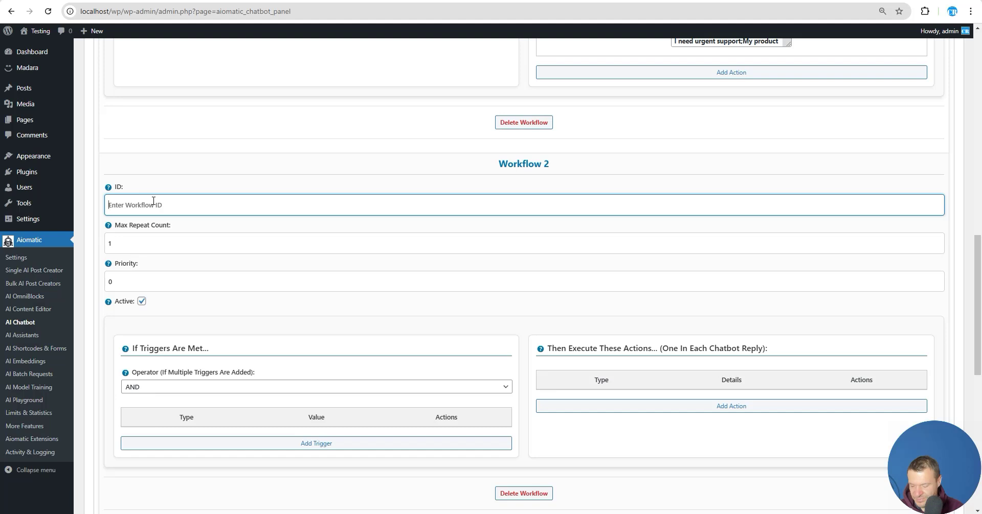
pyautogui.write('p')
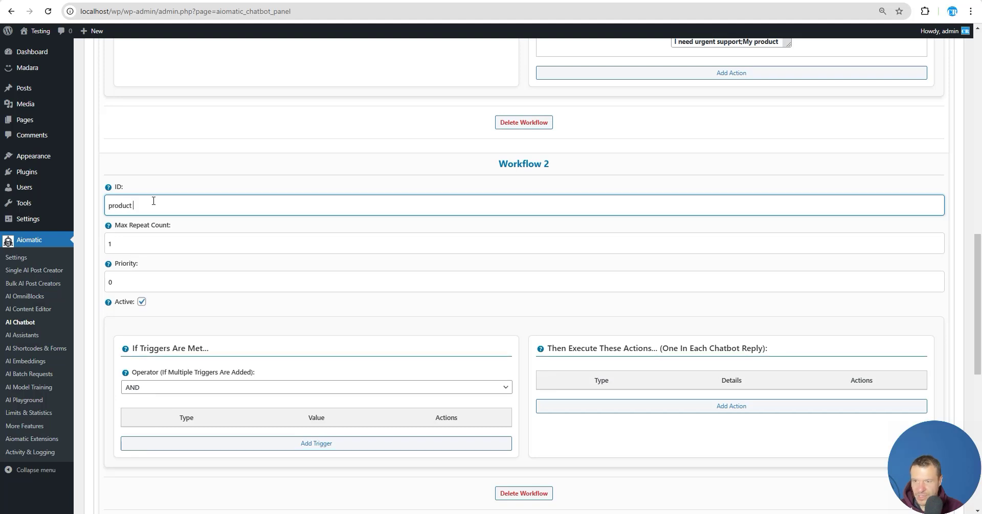
pyautogui.write('roduct ')
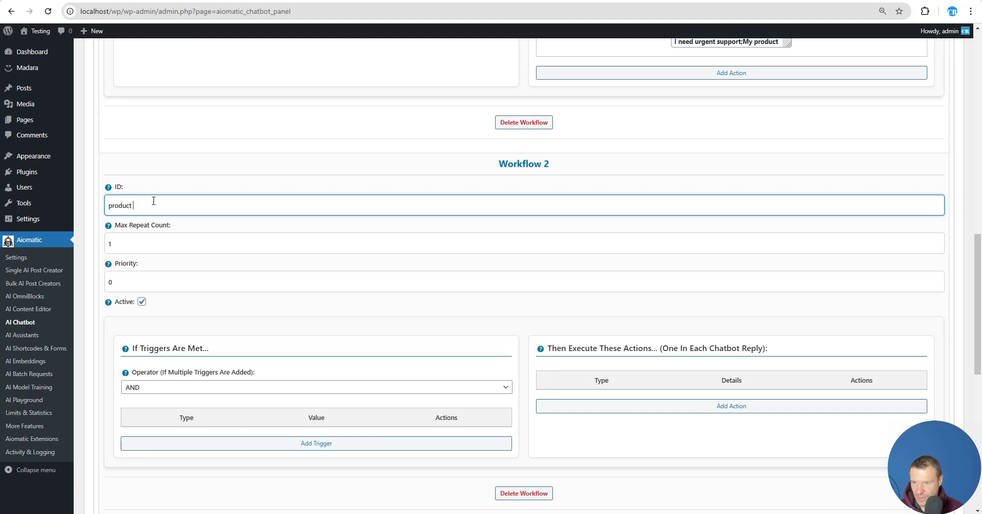
pyautogui.write('info')
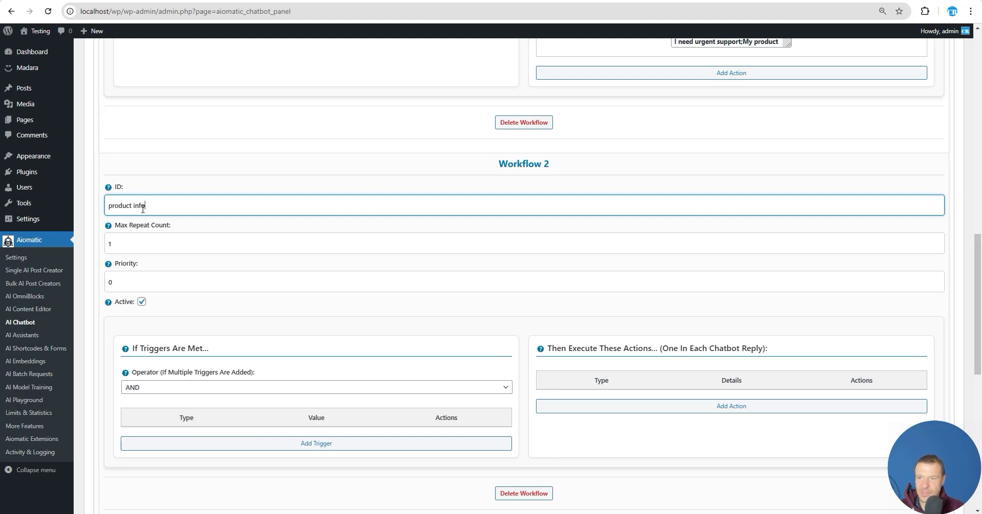
# - Set Workflow 2's Max Repeat Count to 2 and remove the space from its ID so it reads "productinfo"
pyautogui.click(126, 241)
pyautogui.scroll(8, 107, 245)
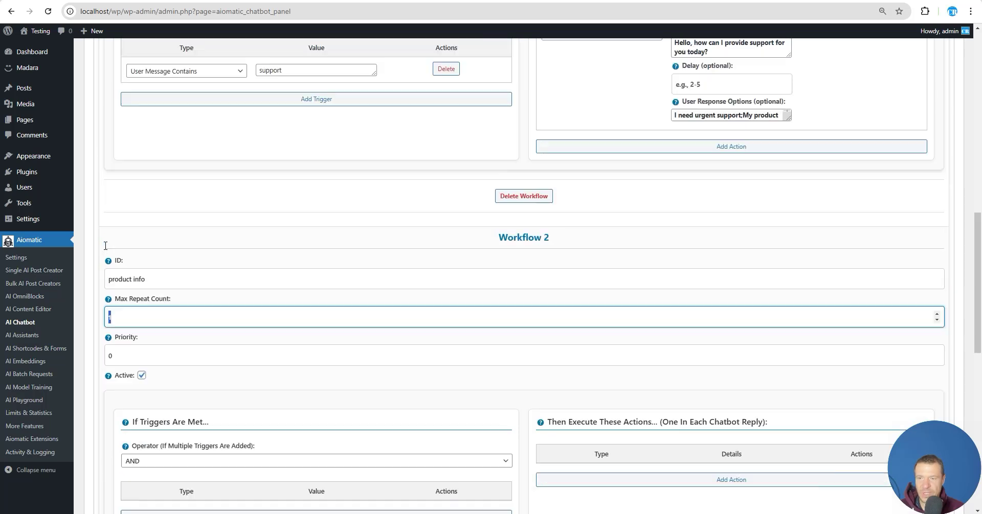
pyautogui.scroll(-8, 113, 274)
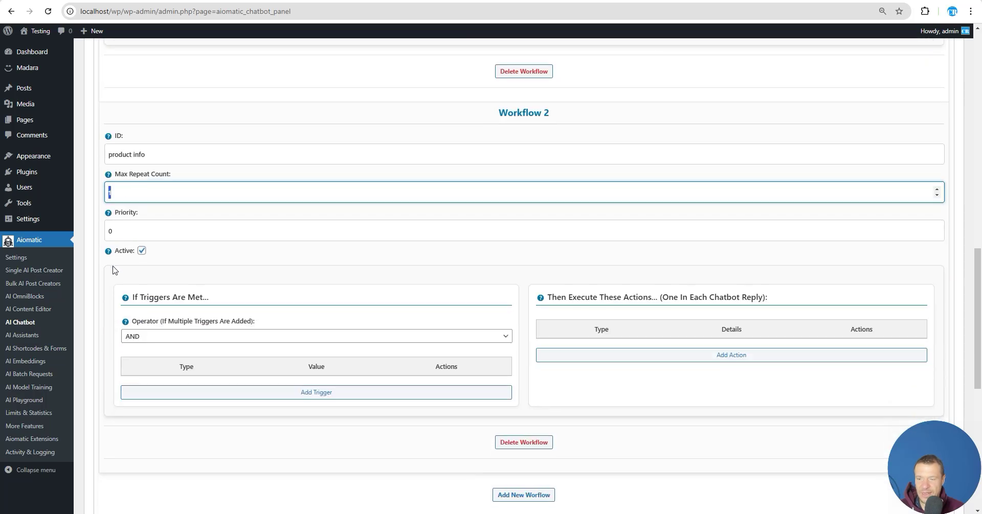
pyautogui.write('2')
pyautogui.click(134, 153)
pyautogui.press('BackSpace')
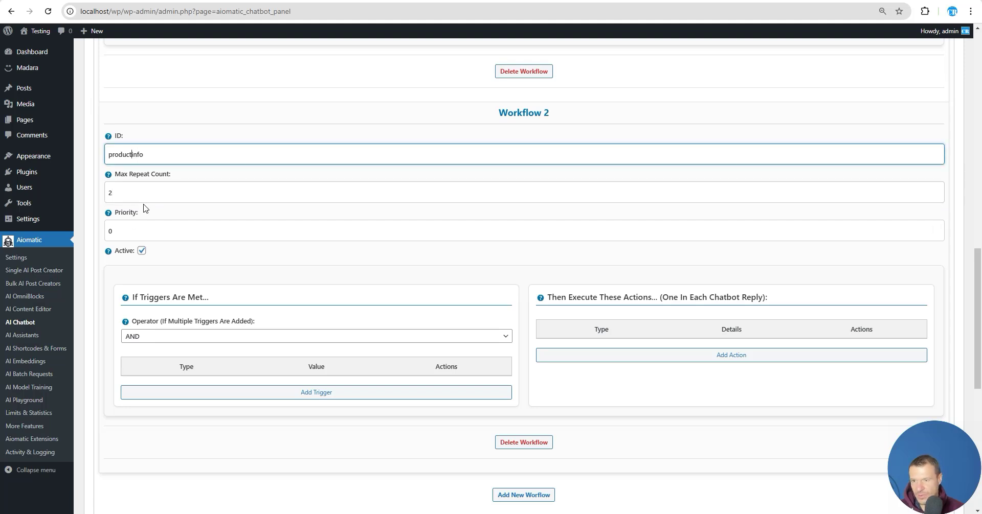
pyautogui.scroll(1, 156, 215)
pyautogui.scroll(-1, 133, 197)
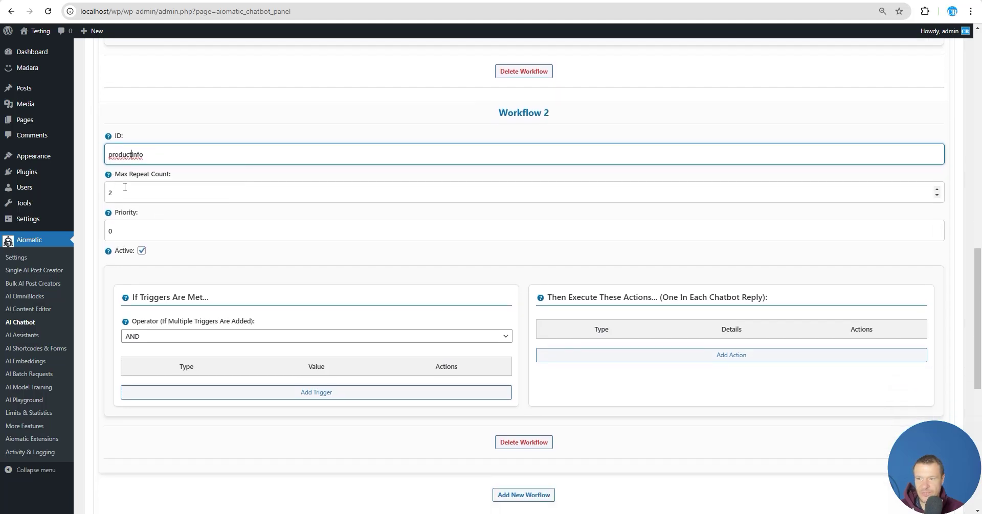
pyautogui.click(127, 193)
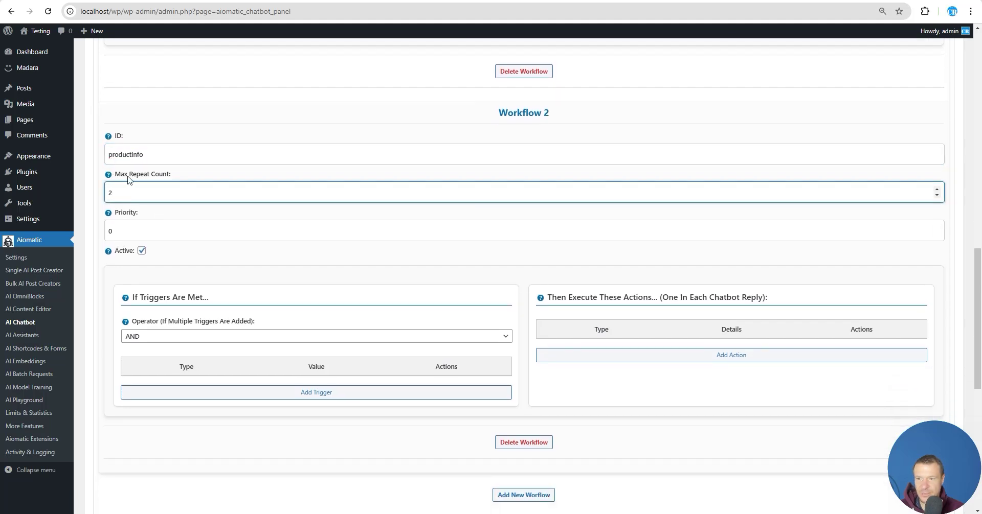
pyautogui.click(148, 230)
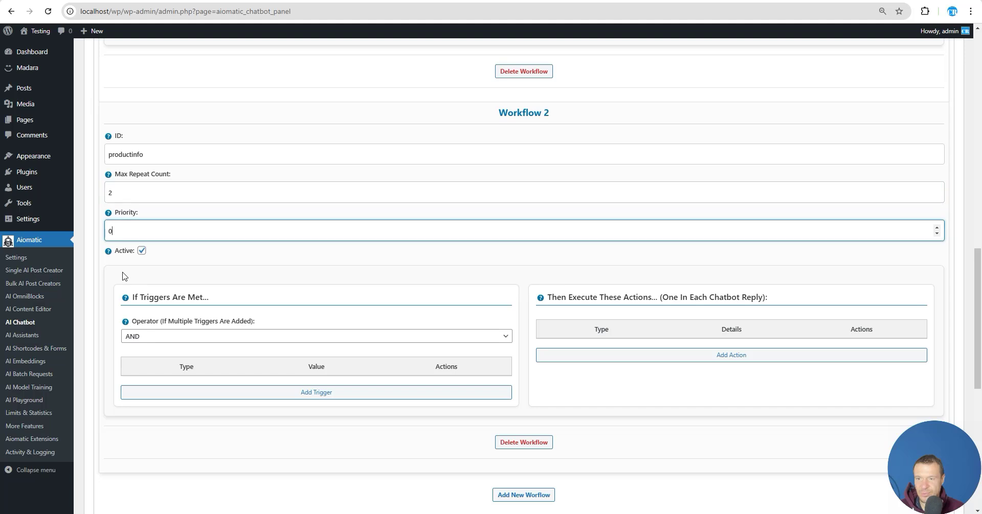
# - Add five empty triggers to the productinfo workflow
pyautogui.scroll(-2, 123, 276)
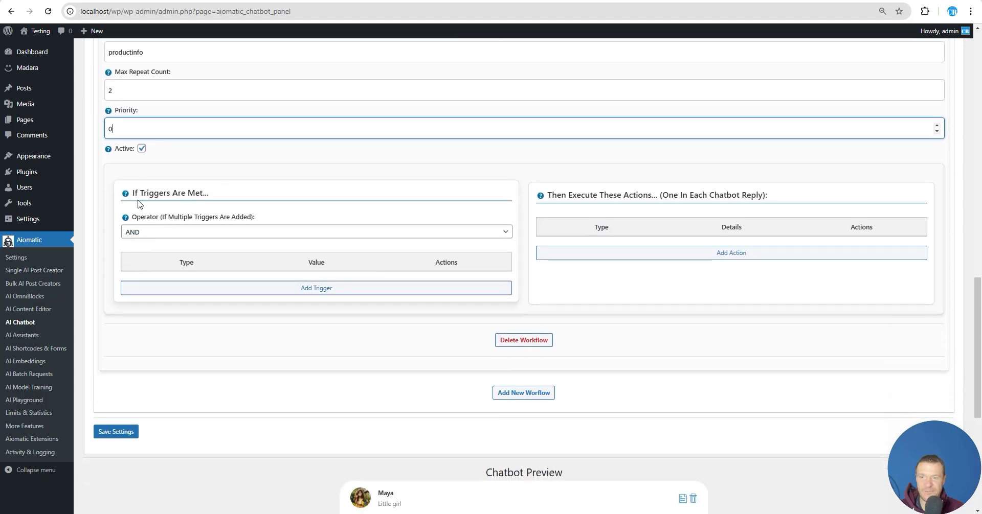
pyautogui.click(272, 290)
pyautogui.click(307, 333)
pyautogui.scroll(1, 286, 358)
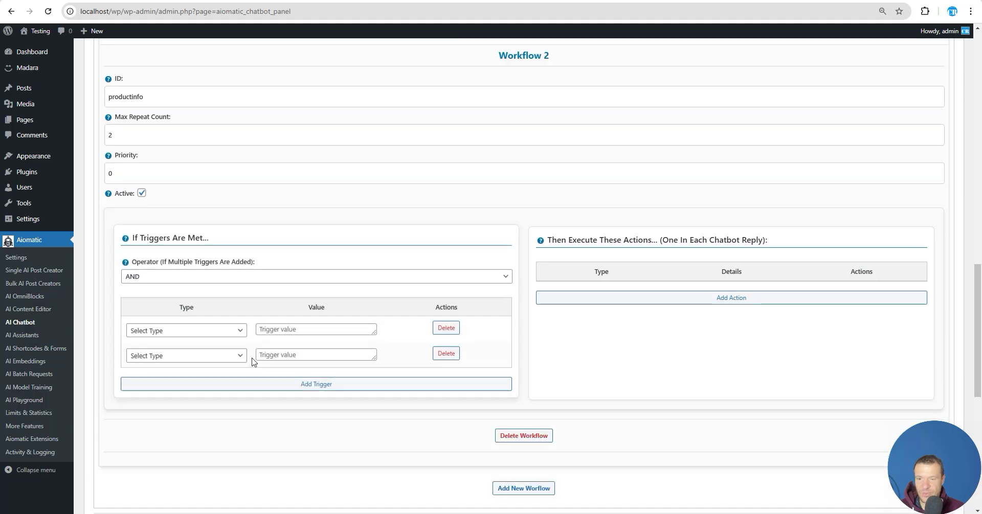
pyautogui.click(287, 386)
pyautogui.scroll(-2, 266, 384)
pyautogui.click(294, 339)
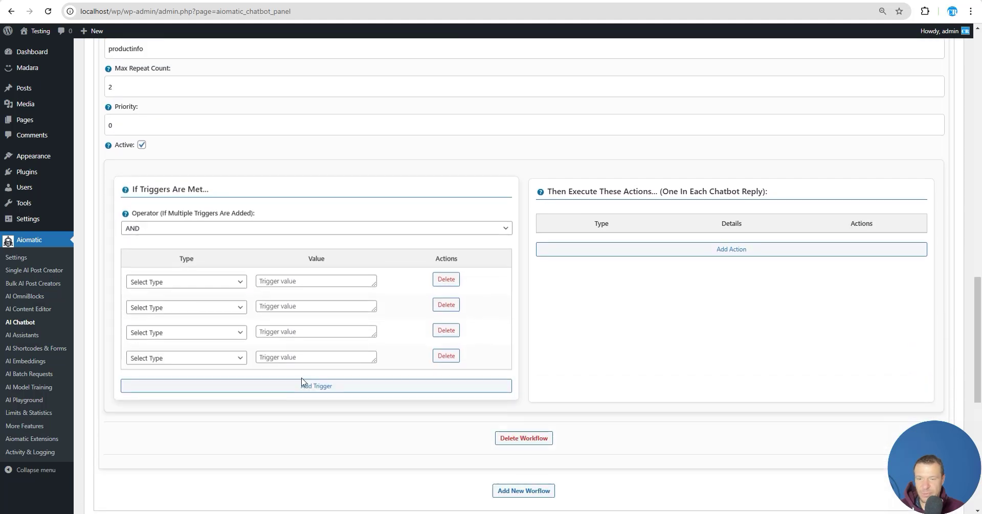
pyautogui.click(302, 385)
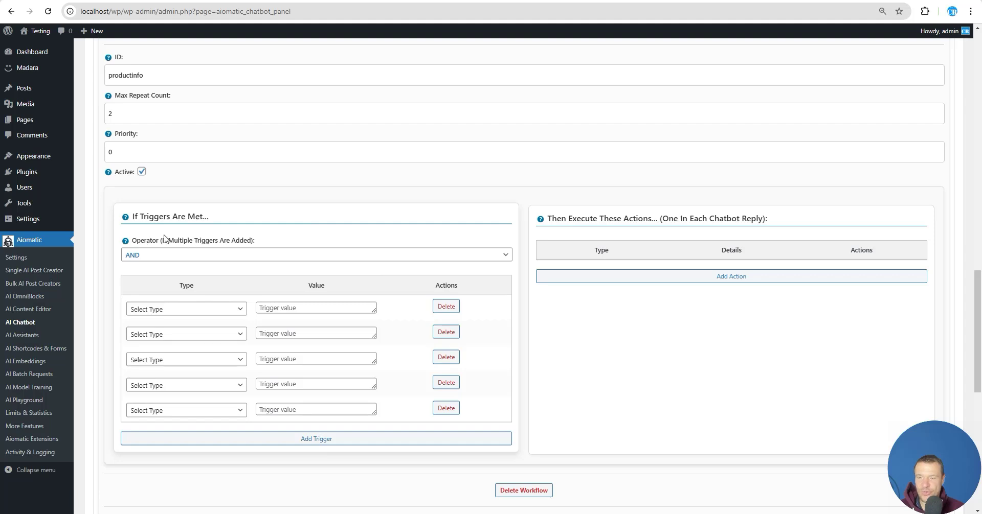
# - Review the operator choices for combining multiple triggers in the productinfo workflow, keeping AND selected
pyautogui.moveTo(167, 240); pyautogui.dragTo(220, 242)
pyautogui.click(181, 257)
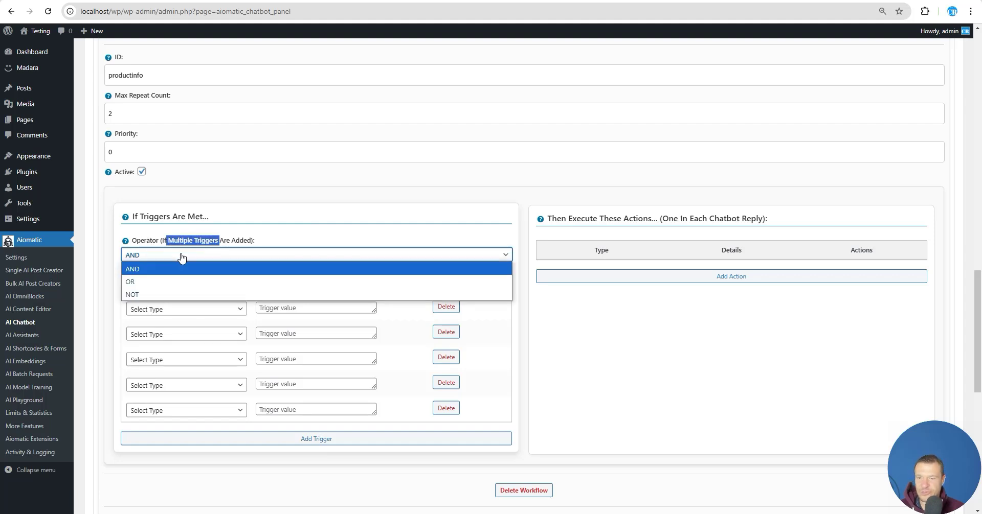
pyautogui.click(149, 262)
pyautogui.click(148, 255)
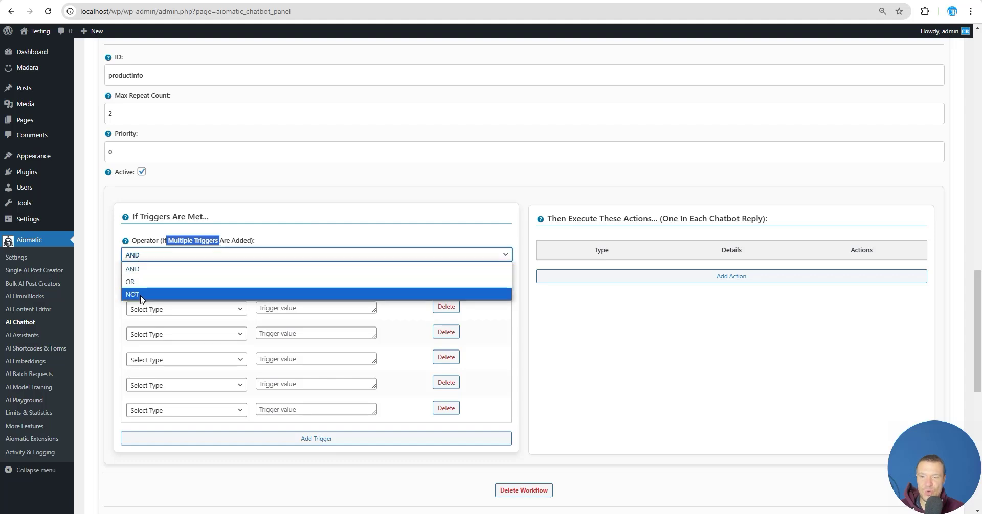
pyautogui.click(115, 279)
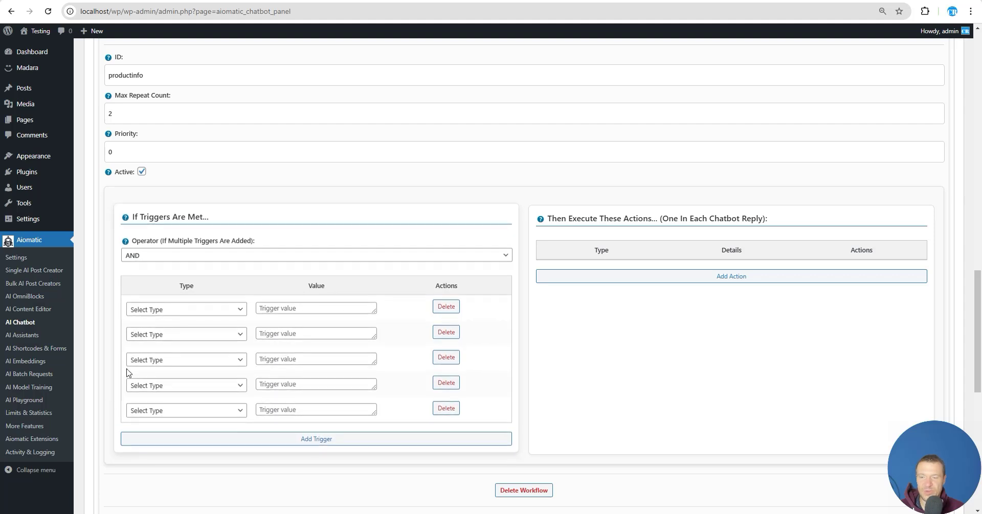
pyautogui.click(135, 258)
pyautogui.click(132, 270)
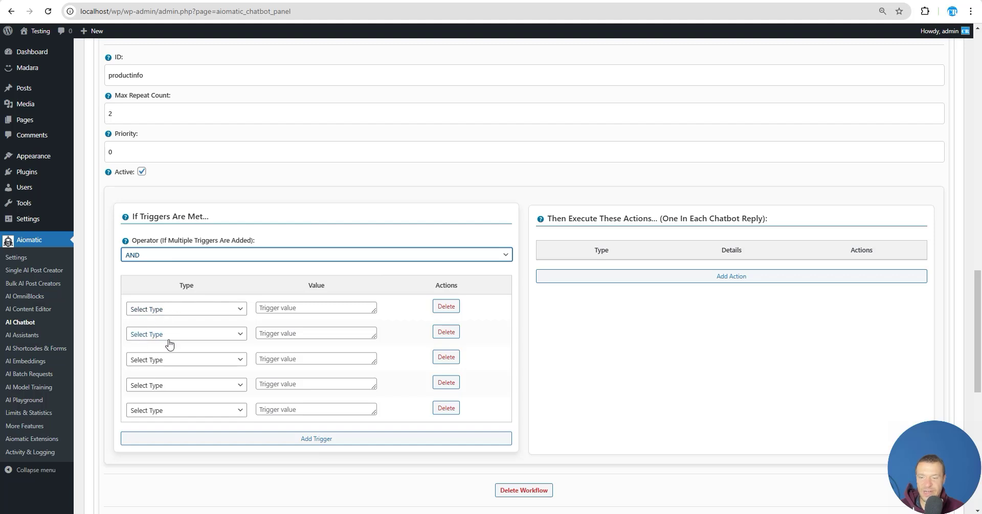
# - Set the first four trigger types to User Role Is Not, User Message ends with, User Login Name Is Not and User Is Not Logged In
pyautogui.click(162, 310)
pyautogui.click(153, 292)
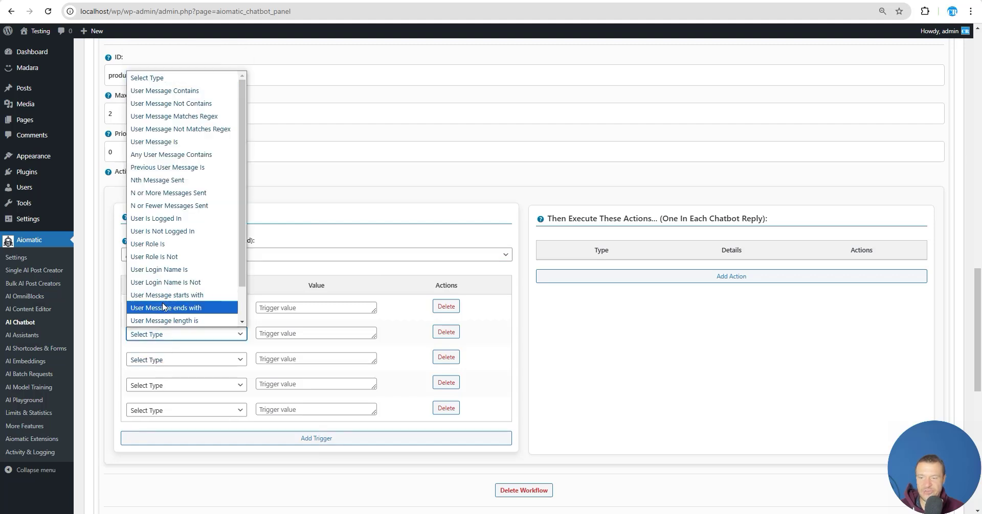
pyautogui.click(171, 307)
pyautogui.click(158, 361)
pyautogui.click(156, 332)
pyautogui.click(160, 388)
pyautogui.click(163, 280)
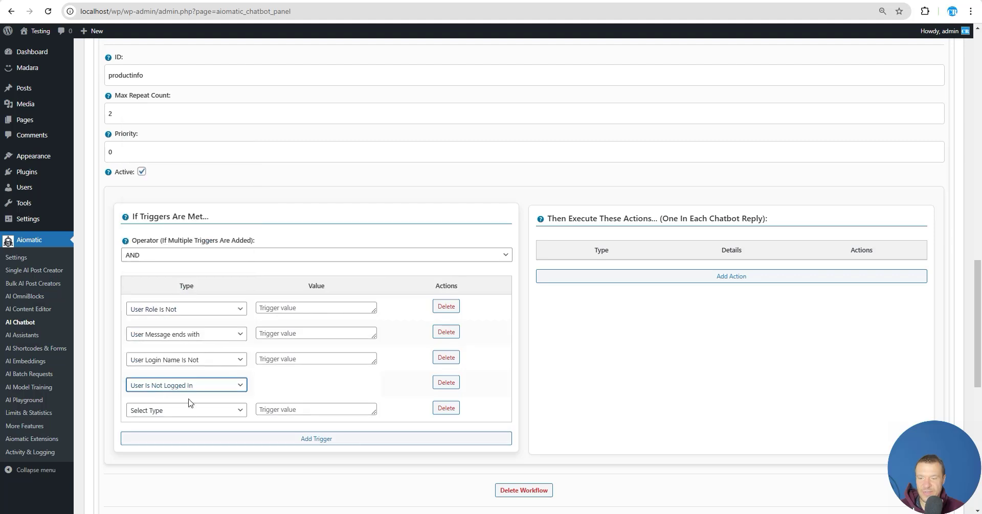
# - Set the fifth trigger's type to Previous User Message Is, leaving the trigger operator at AND
pyautogui.click(188, 409)
pyautogui.click(175, 295)
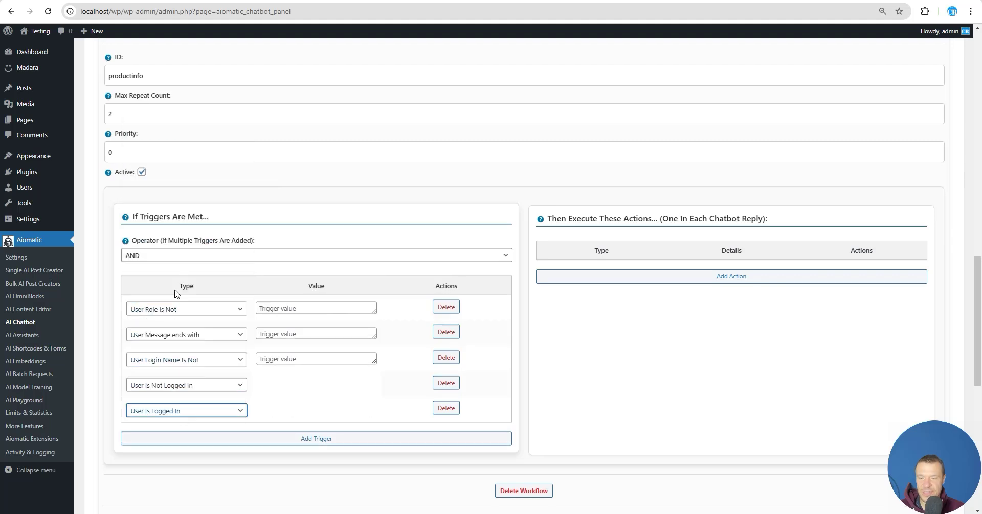
pyautogui.click(153, 412)
pyautogui.click(173, 242)
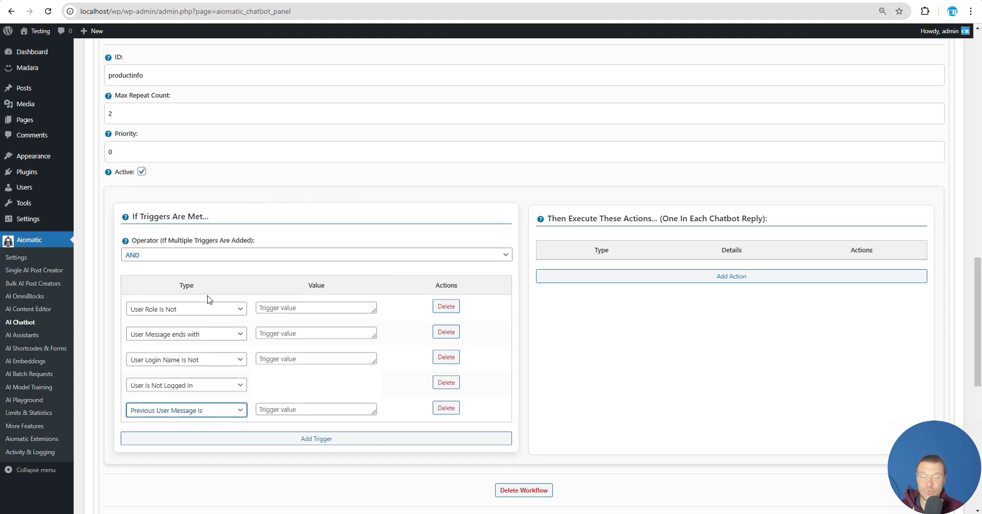
pyautogui.click(132, 255)
pyautogui.click(137, 258)
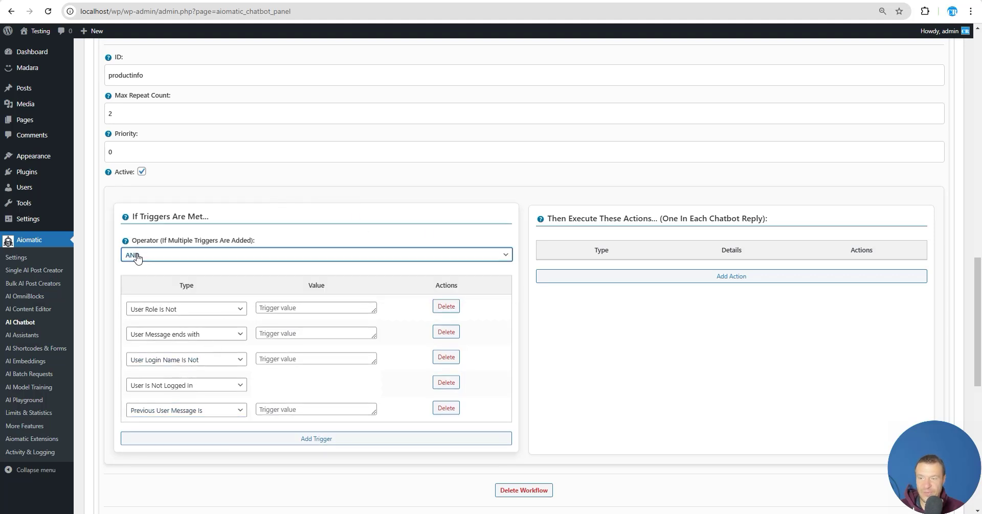
# - Try the OR and NOT operators for combining the productinfo workflow's triggers, and set the operator back to AND
pyautogui.click(137, 257)
pyautogui.click(136, 279)
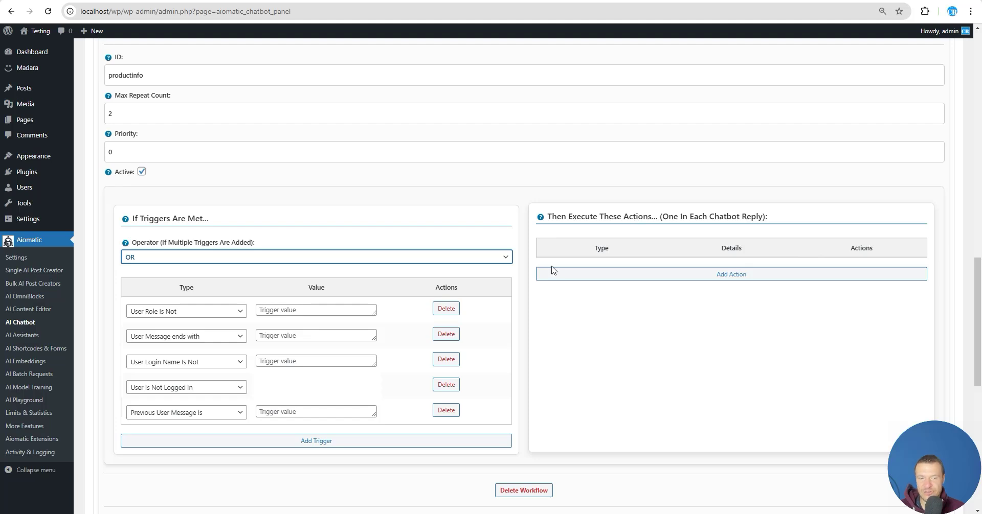
pyautogui.click(129, 255)
pyautogui.click(136, 274)
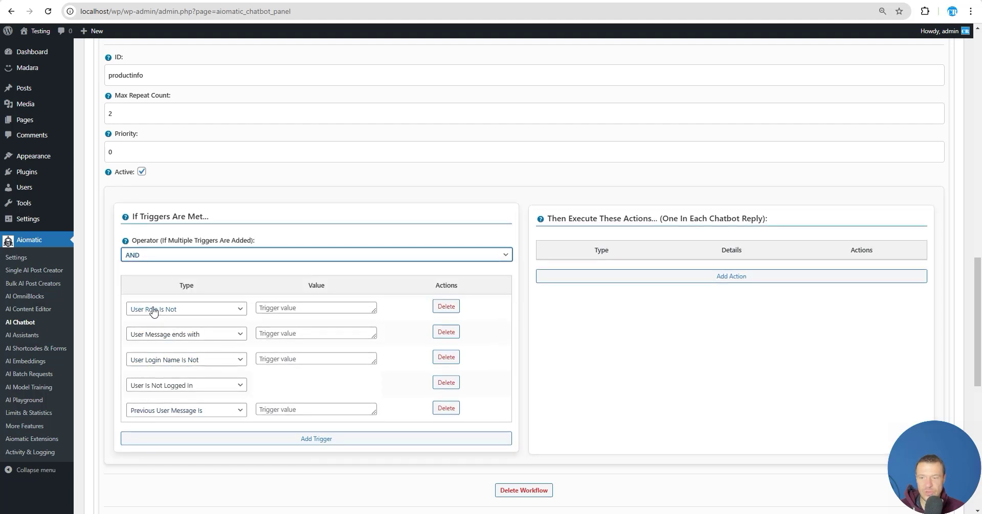
pyautogui.click(137, 255)
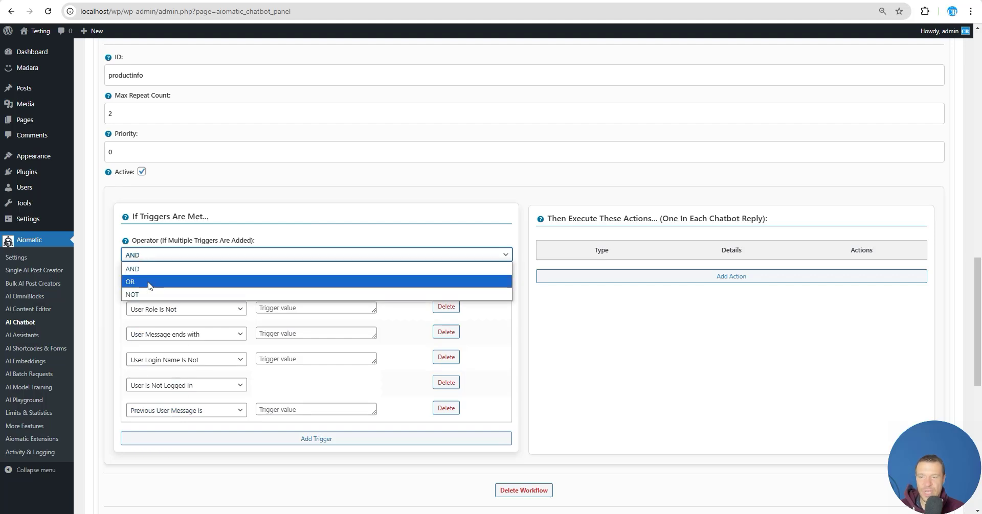
pyautogui.click(150, 285)
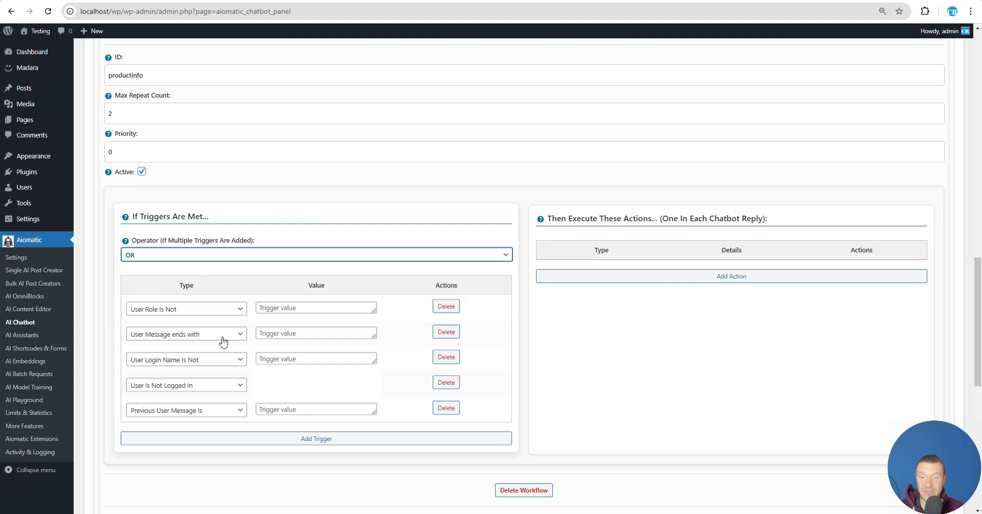
pyautogui.click(128, 256)
pyautogui.click(138, 298)
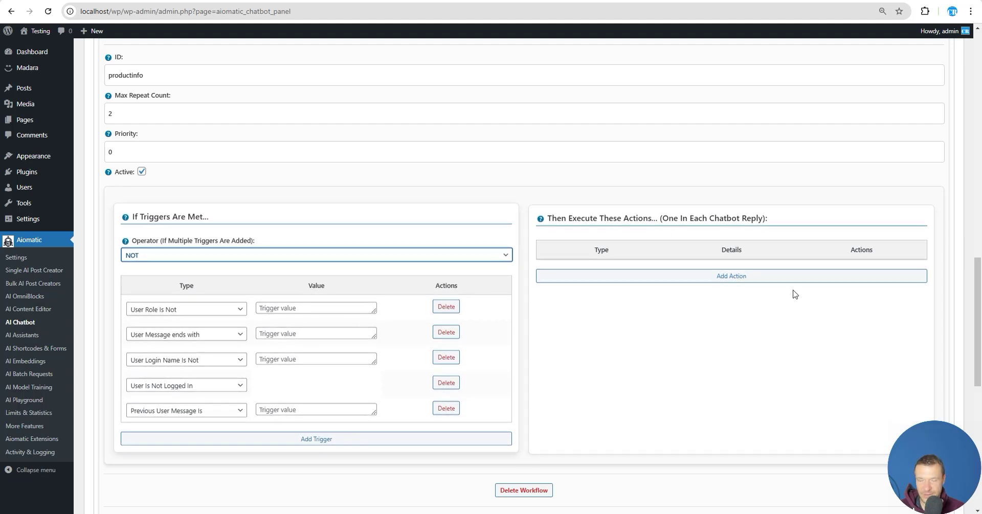
pyautogui.click(147, 258)
pyautogui.click(142, 267)
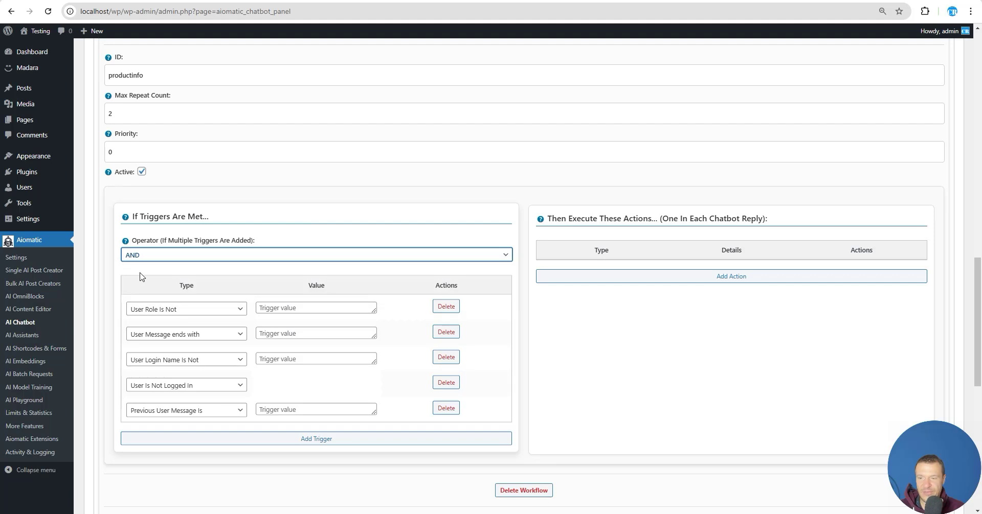
# - Delete all five triggers from the productinfo workflow
pyautogui.click(445, 307)
pyautogui.click(445, 305)
pyautogui.click(445, 296)
pyautogui.click(445, 288)
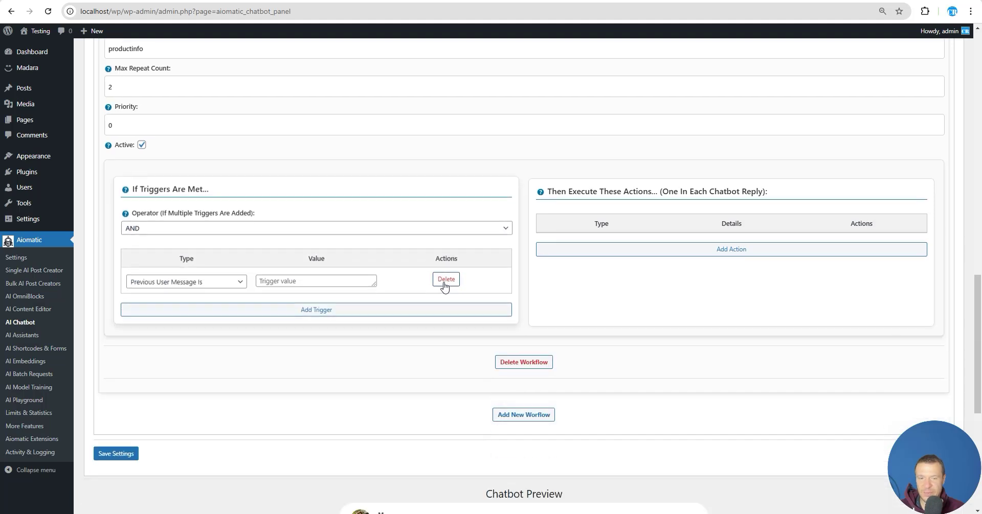
pyautogui.click(445, 280)
# - Add two empty triggers to the productinfo workflow
pyautogui.click(193, 287)
pyautogui.click(170, 300)
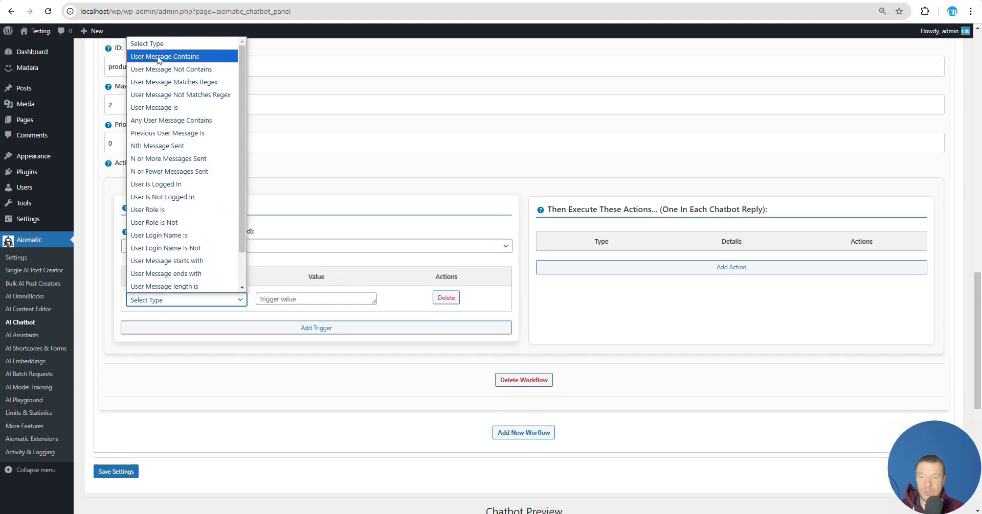
pyautogui.click(162, 328)
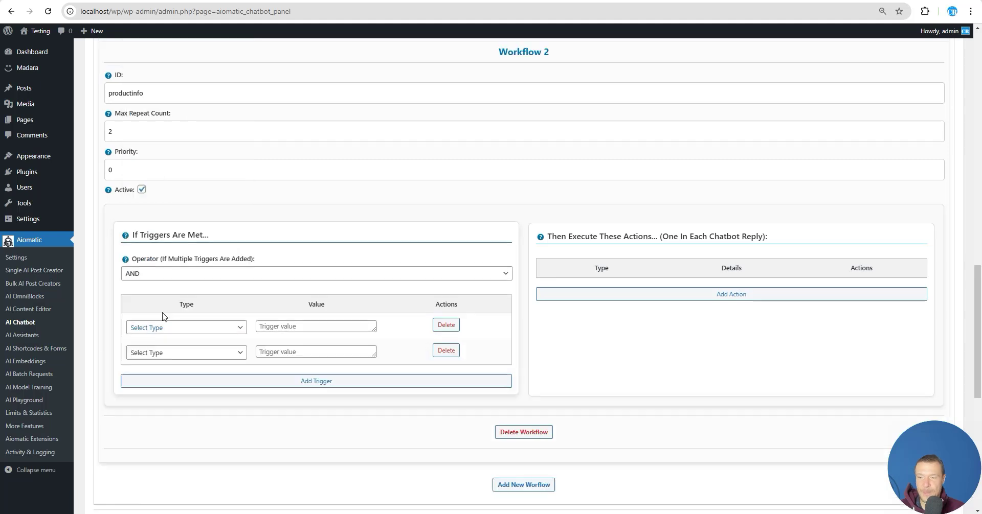
# - Try the User Message Not Contains and User Message Matches Regex types on the first trigger
pyautogui.click(160, 327)
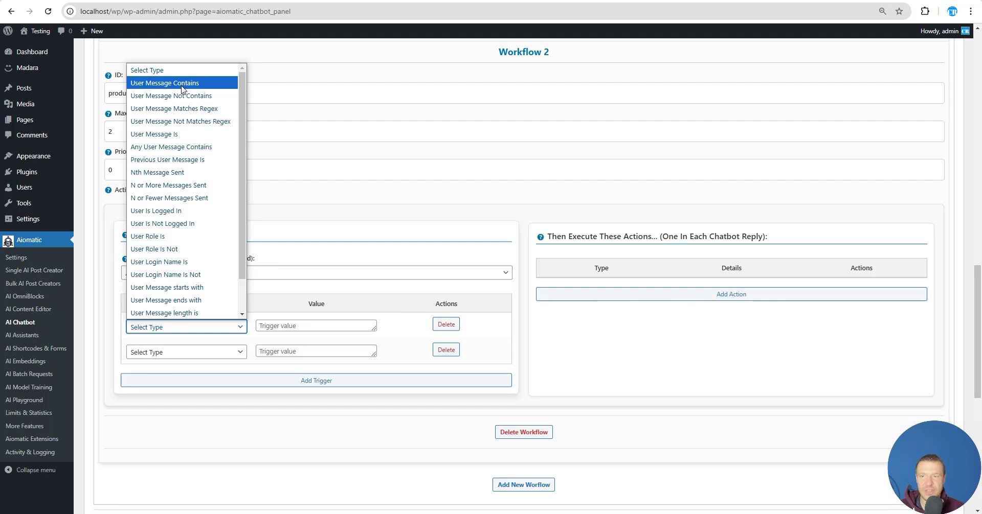
pyautogui.click(217, 96)
pyautogui.click(288, 326)
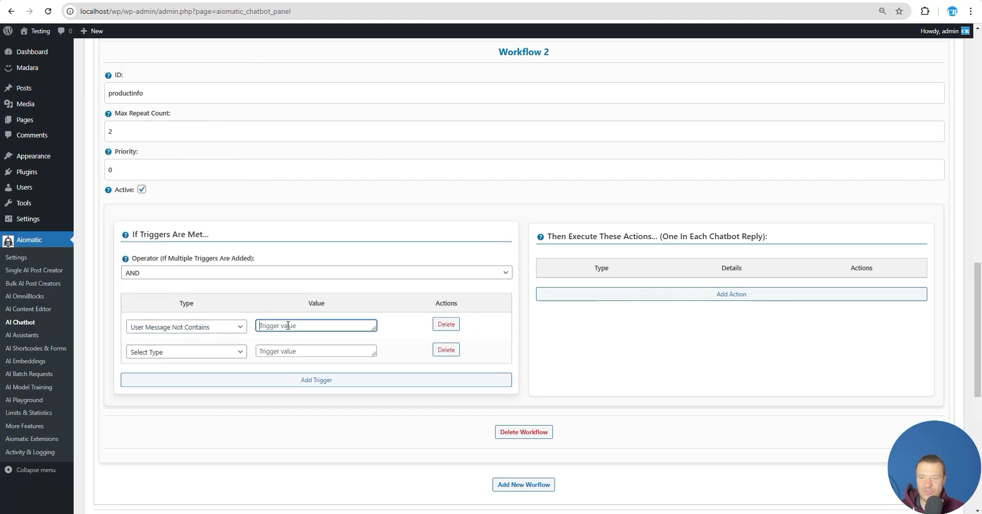
pyautogui.click(208, 328)
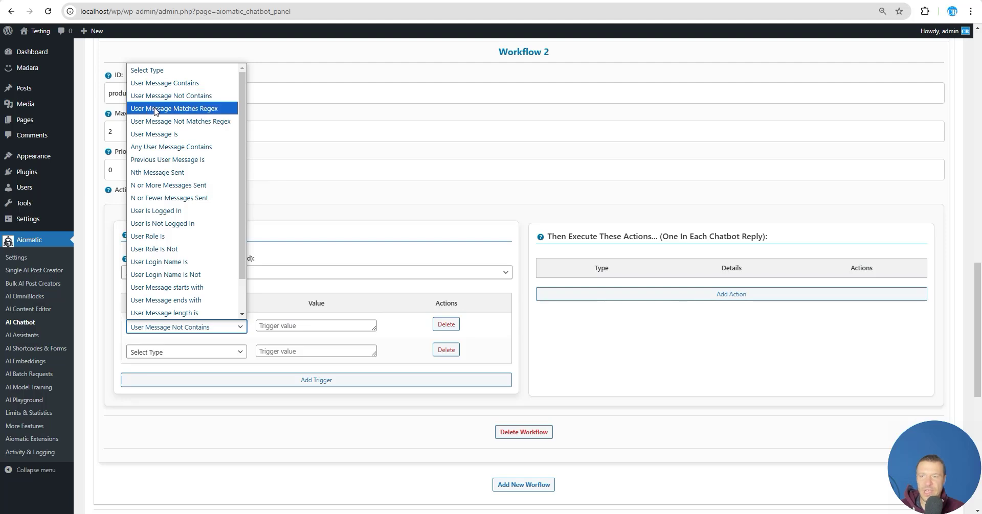
pyautogui.click(197, 110)
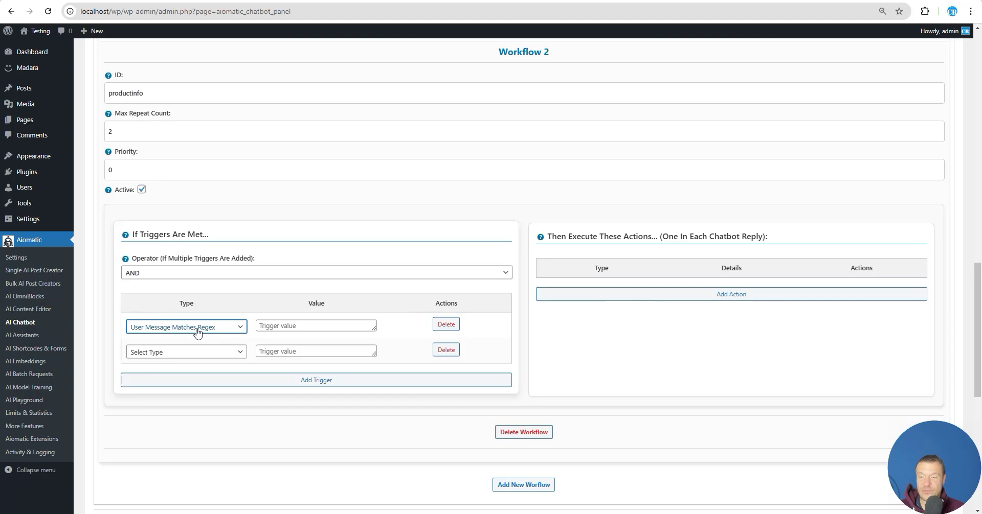
pyautogui.click(271, 326)
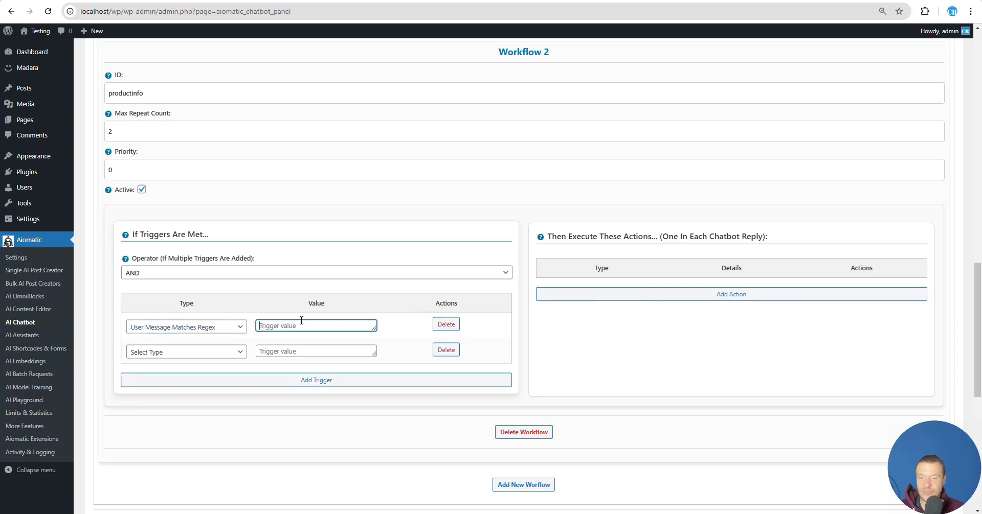
# - Try the User Message Is, Any User Message Contains and Previous User Message Is types on the first trigger
pyautogui.click(175, 327)
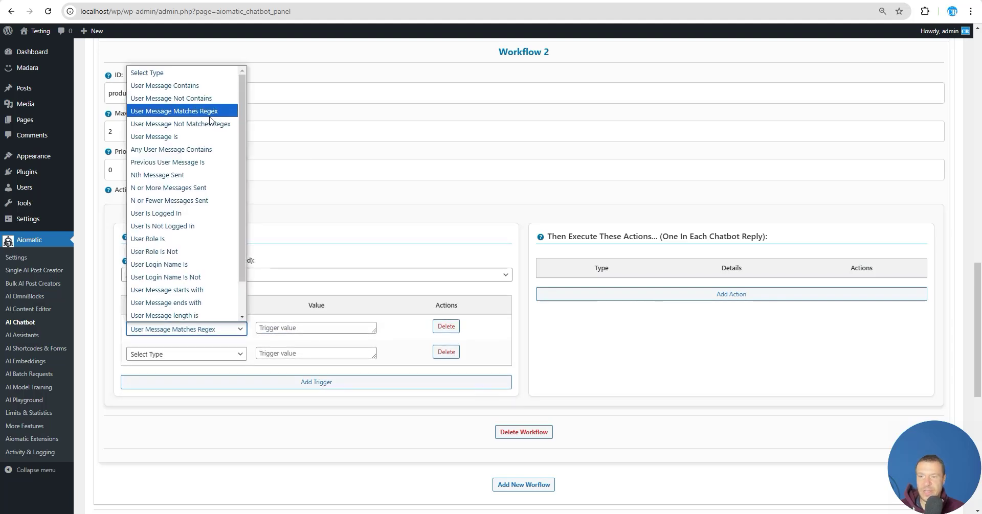
pyautogui.click(149, 137)
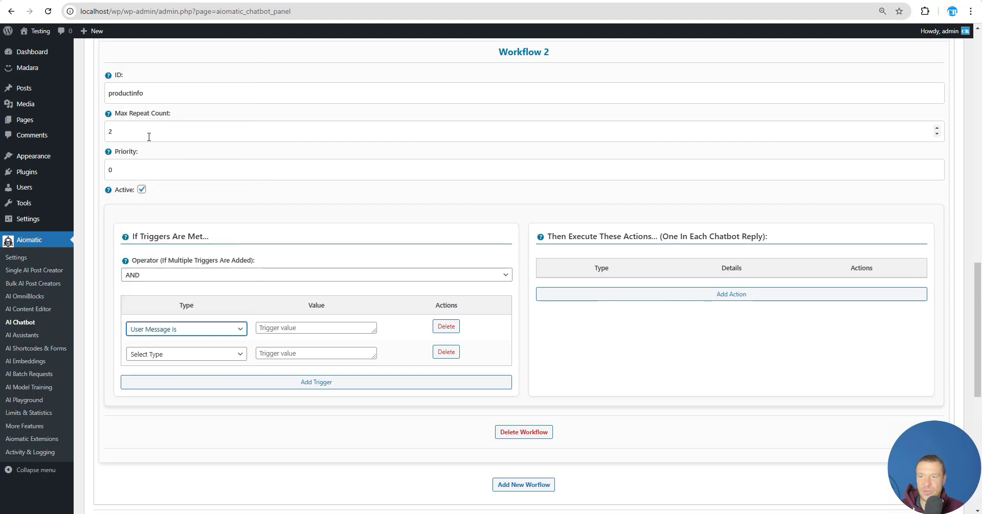
pyautogui.click(275, 329)
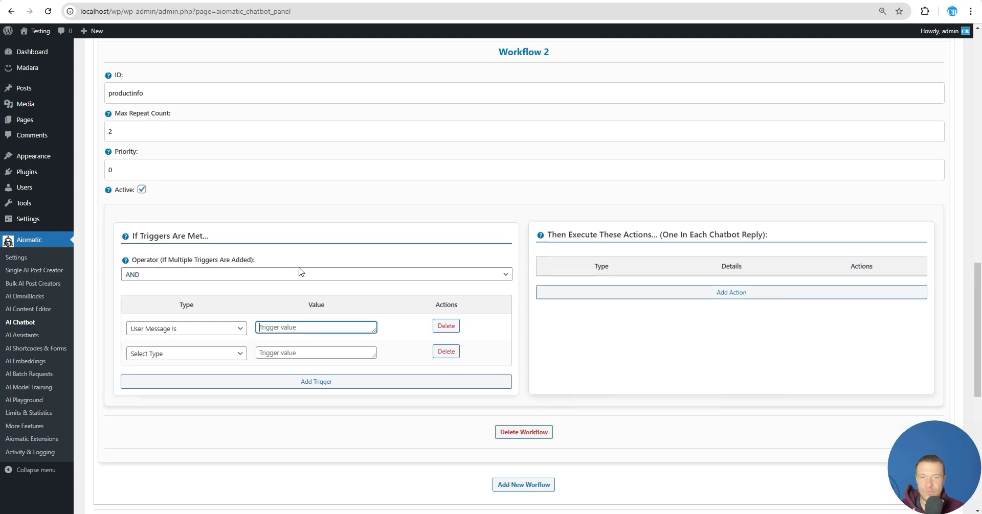
pyautogui.click(169, 328)
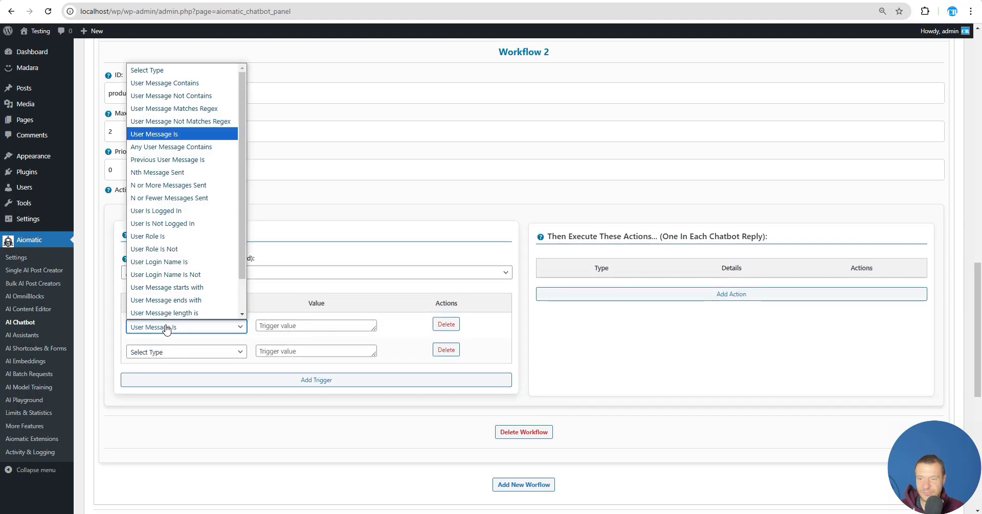
pyautogui.click(162, 148)
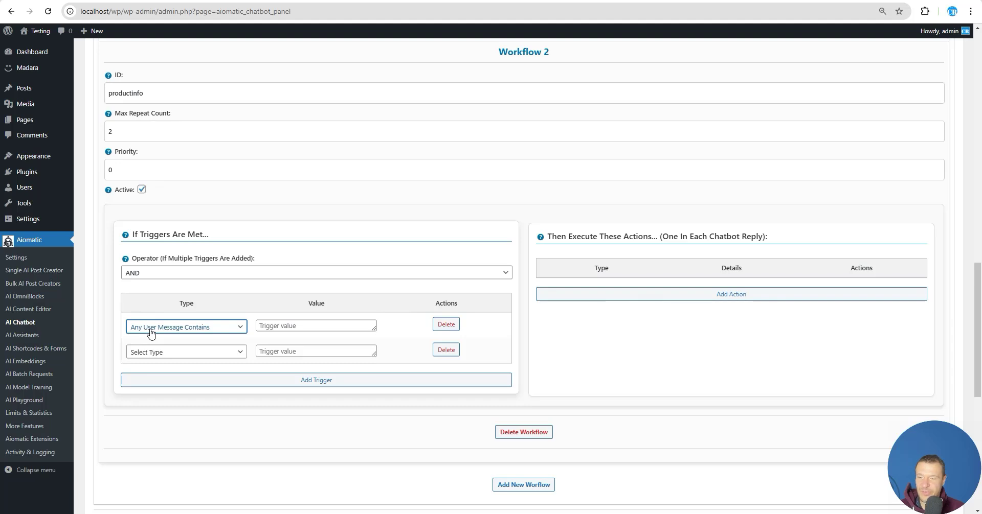
pyautogui.click(204, 331)
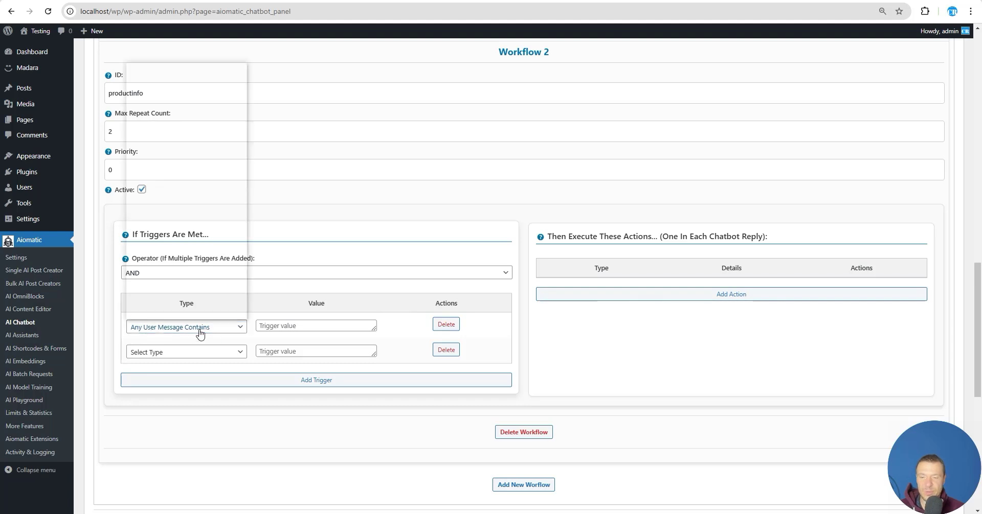
pyautogui.click(163, 161)
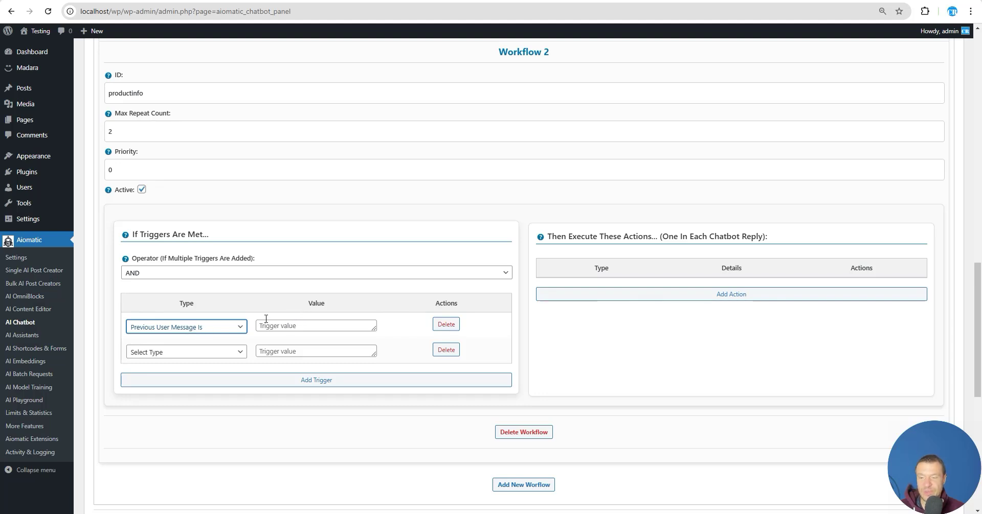
# - Set the first trigger's type to Nth Message Sent with a trigger value of 5
pyautogui.click(217, 327)
pyautogui.click(170, 167)
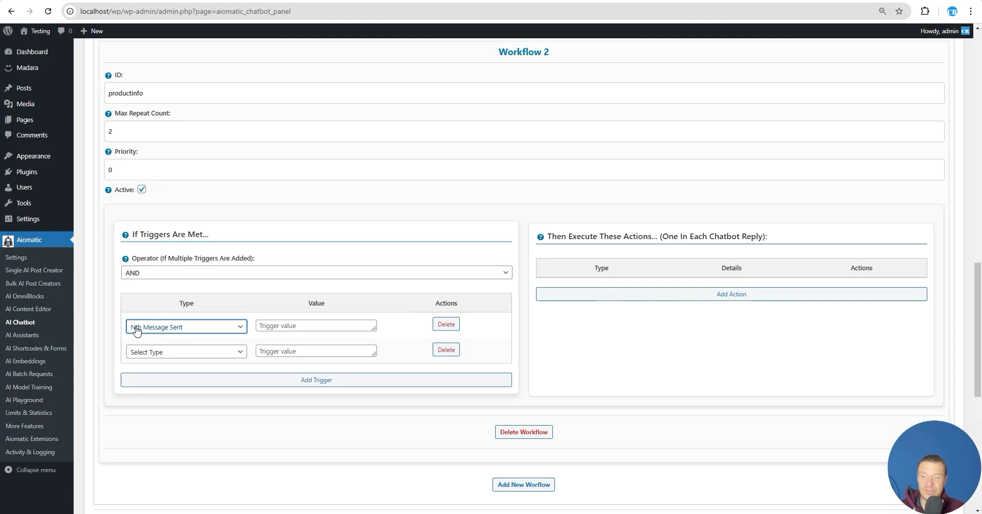
pyautogui.click(297, 323)
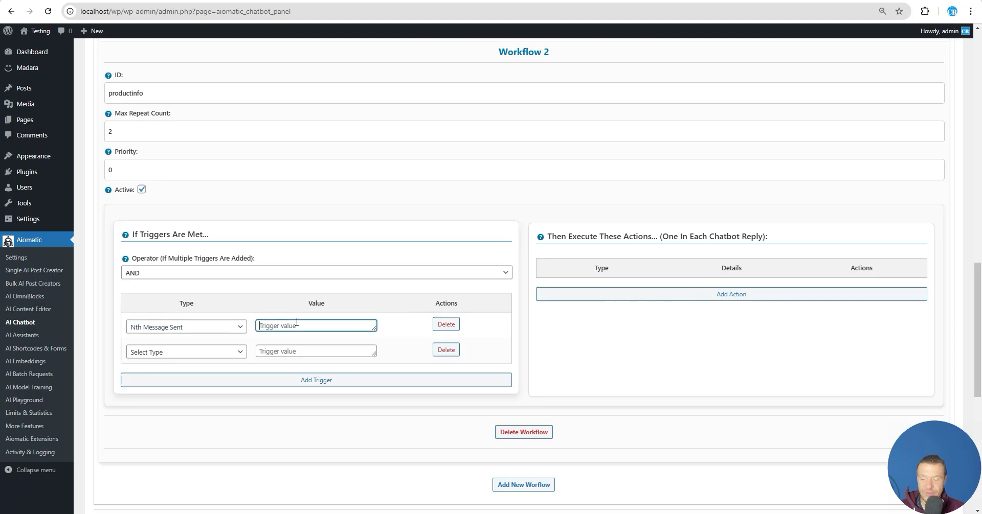
pyautogui.write('5')
pyautogui.click(124, 321)
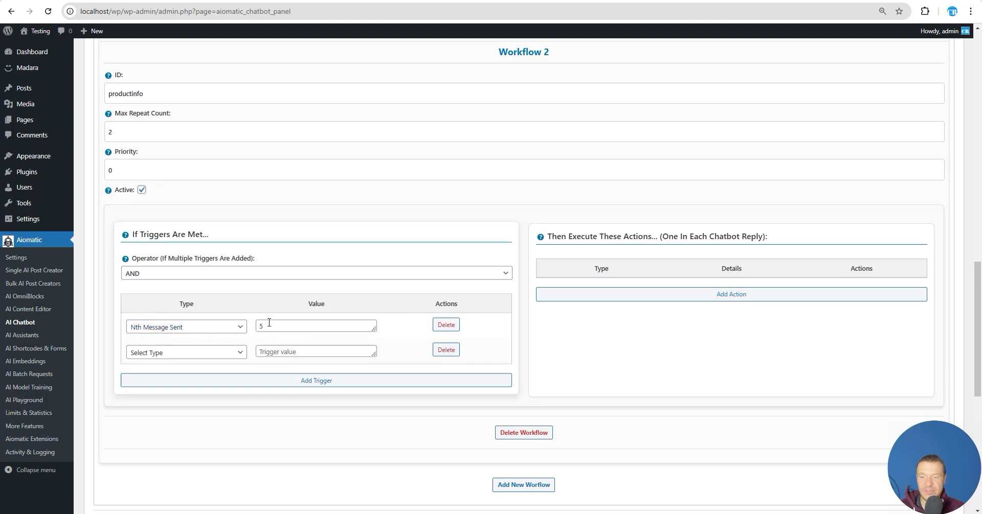
# - Switch the first trigger's type to N or More Messages Sent, keeping its value
pyautogui.click(222, 330)
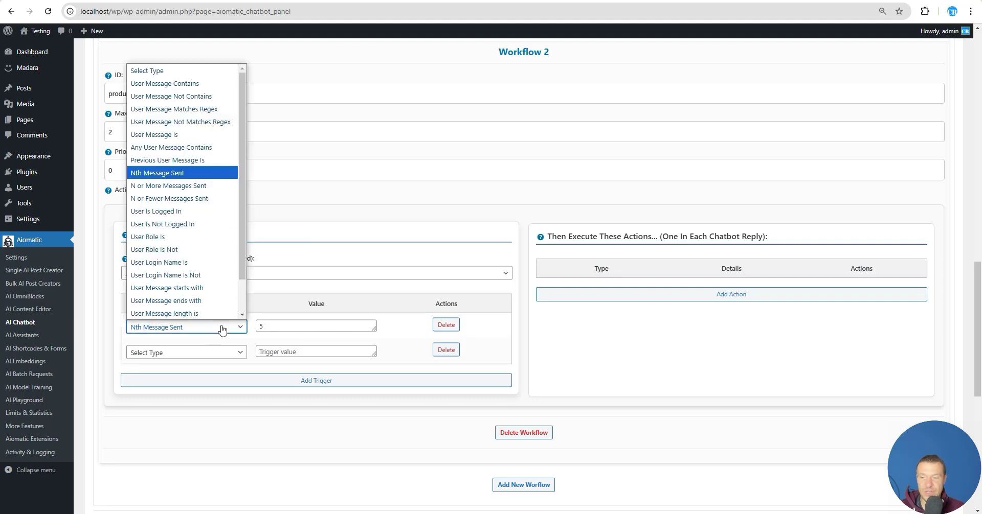
pyautogui.click(159, 188)
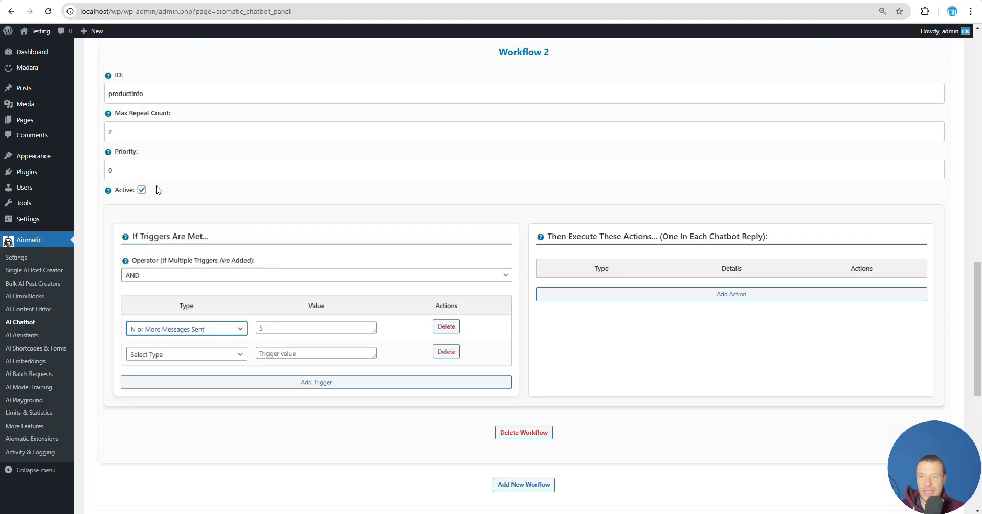
pyautogui.click(273, 326)
pyautogui.moveTo(273, 326); pyautogui.dragTo(260, 326)
# - Try the User Is Logged In, User Is Not Logged In and User Role Is types on the first trigger
pyautogui.click(236, 328)
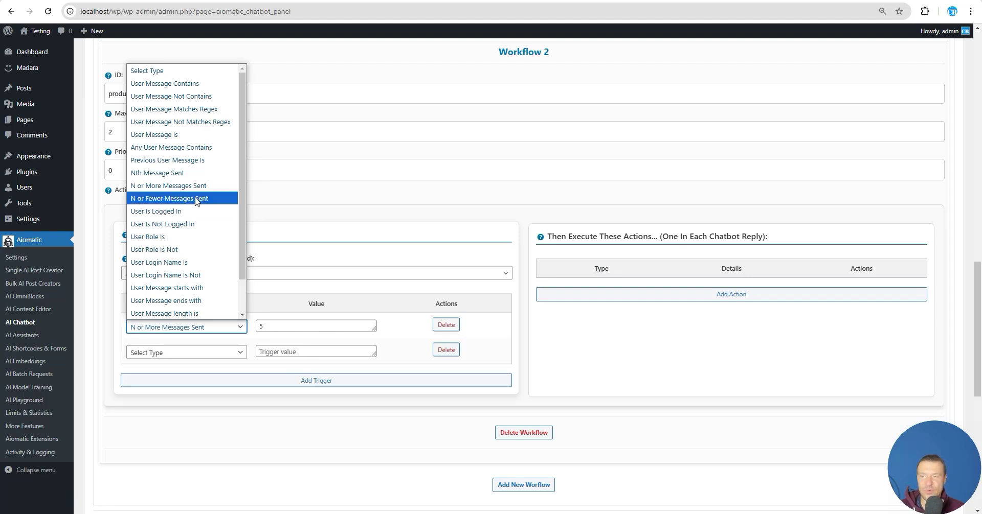
pyautogui.click(152, 213)
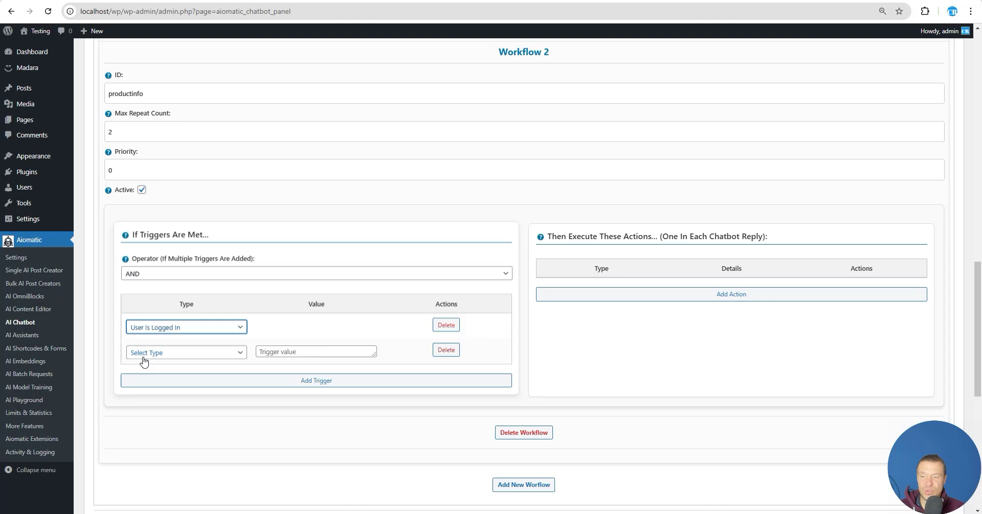
pyautogui.click(160, 327)
pyautogui.click(170, 228)
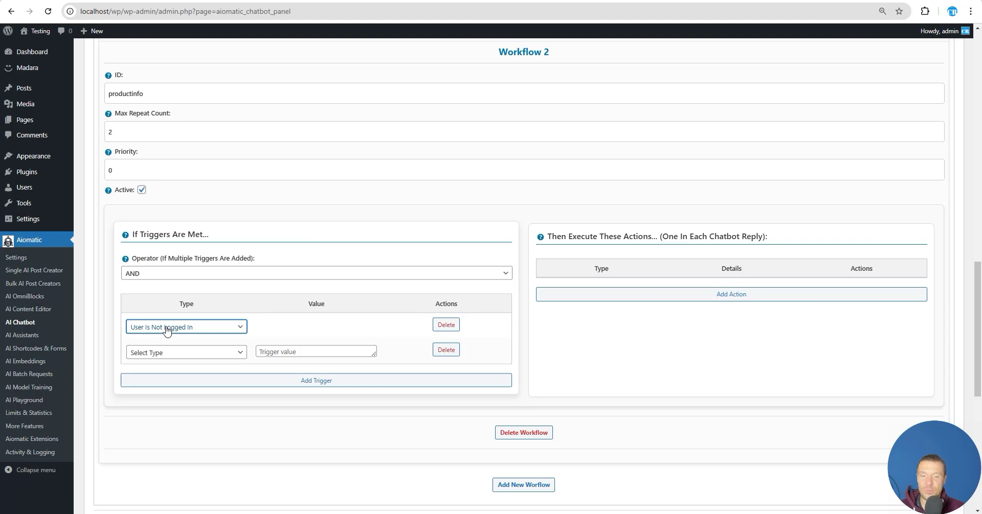
pyautogui.click(166, 330)
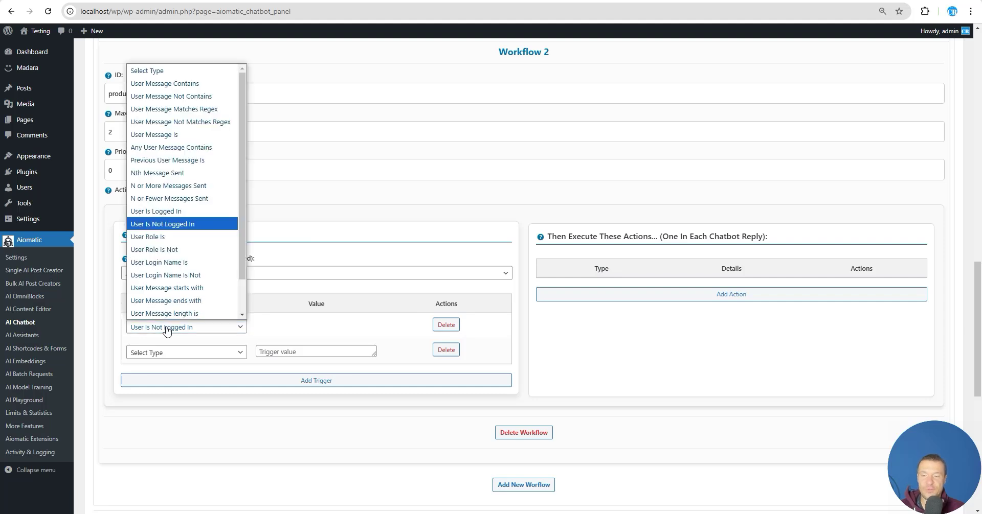
pyautogui.click(164, 237)
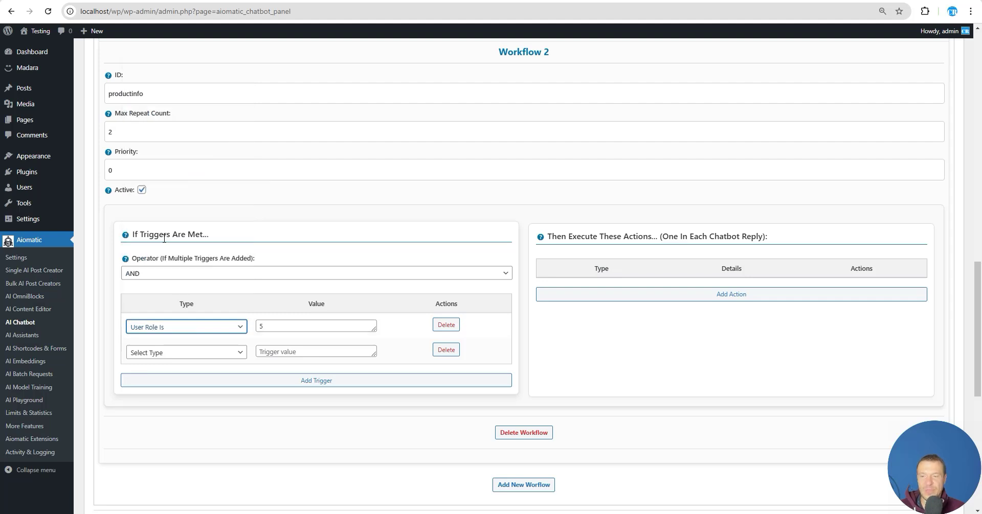
# - Try the User Login Name Is type on the first trigger and change it to User Message starts with
pyautogui.click(163, 331)
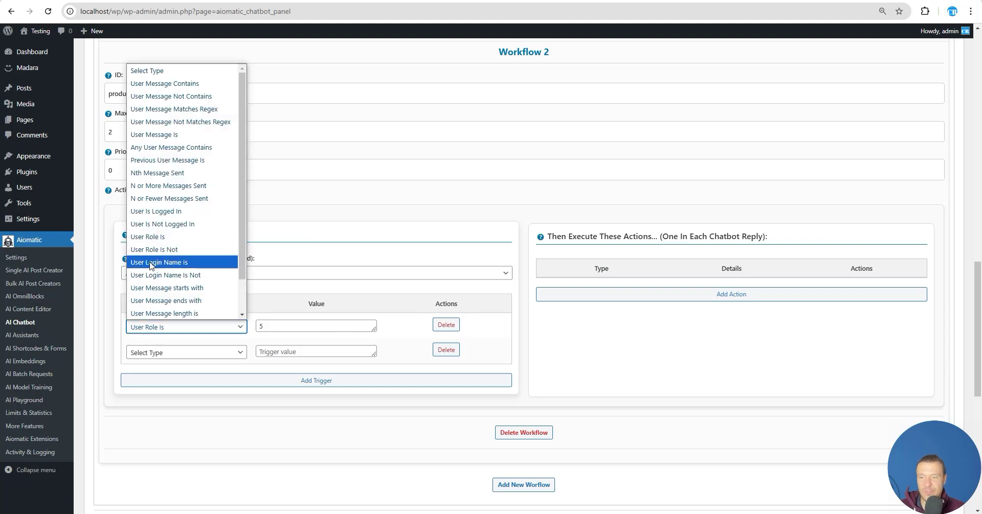
pyautogui.click(186, 263)
pyautogui.moveTo(271, 325); pyautogui.dragTo(256, 329)
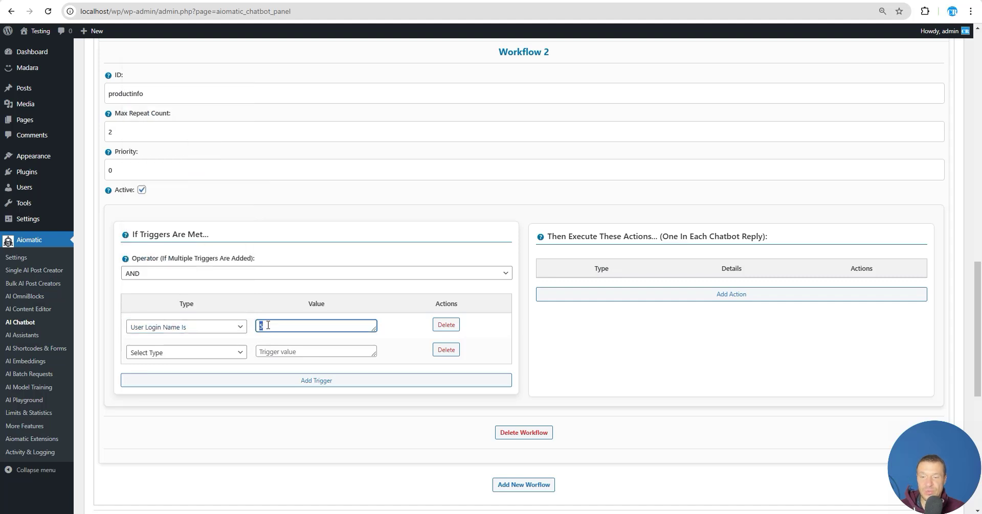
pyautogui.click(236, 333)
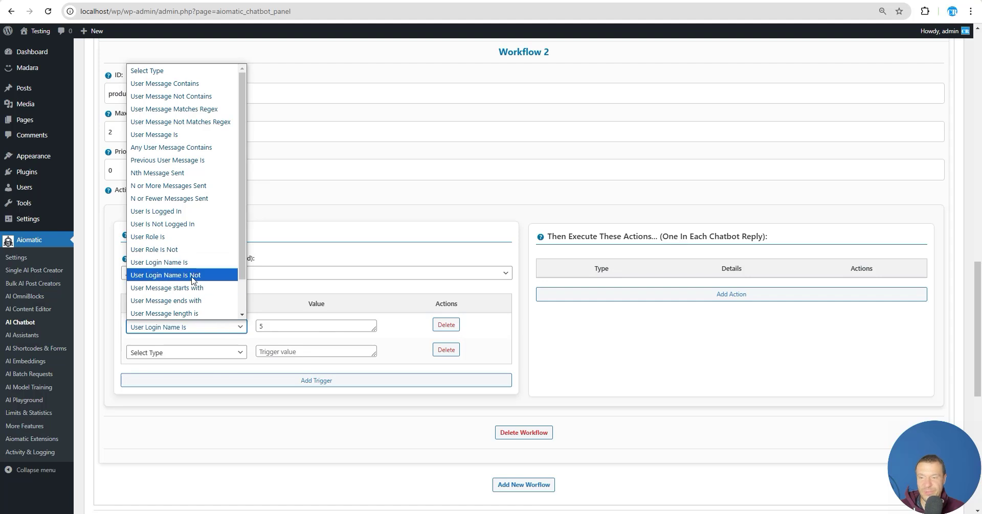
pyautogui.click(179, 289)
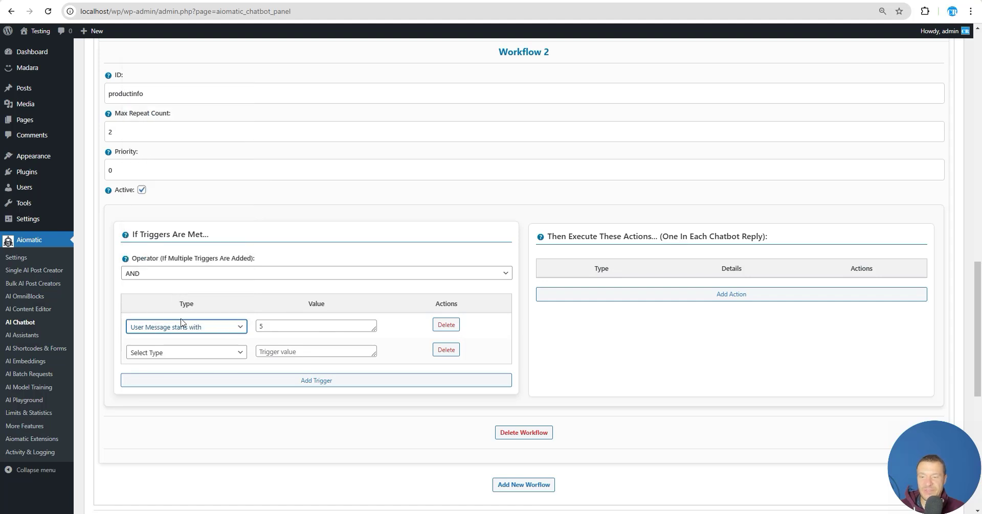
# - Try the User Message ends with type on the first trigger and change it to User Message length is
pyautogui.click(210, 330)
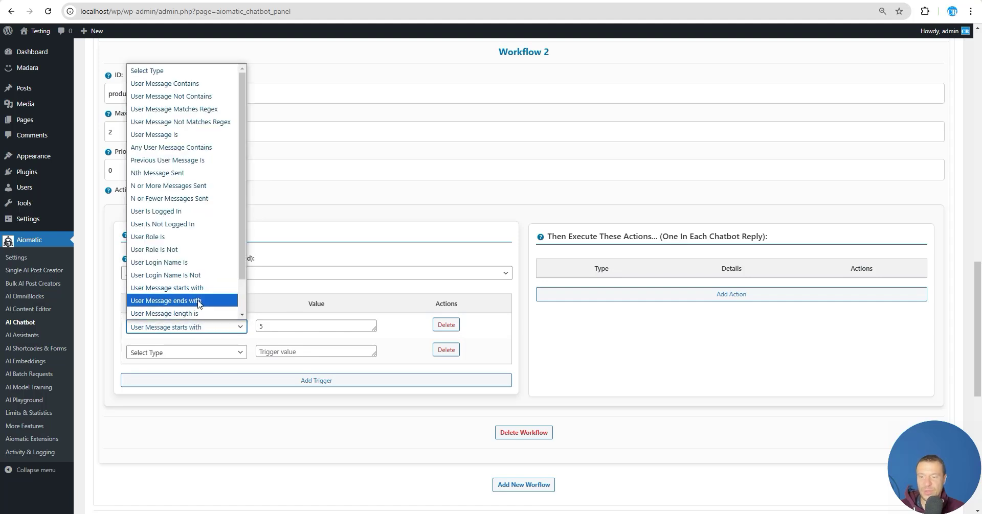
pyautogui.click(201, 302)
pyautogui.scroll(-1, 214, 330)
pyautogui.click(207, 284)
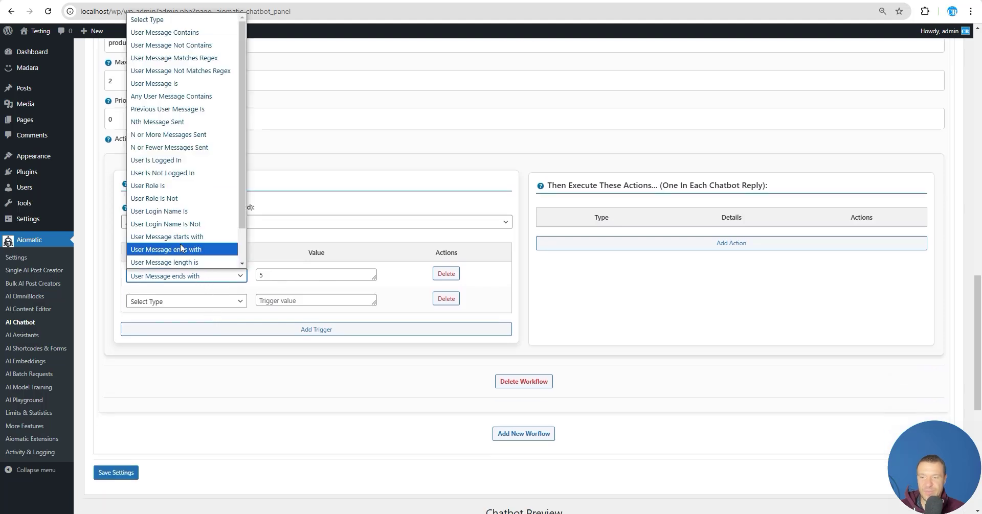
pyautogui.scroll(-2, 166, 233)
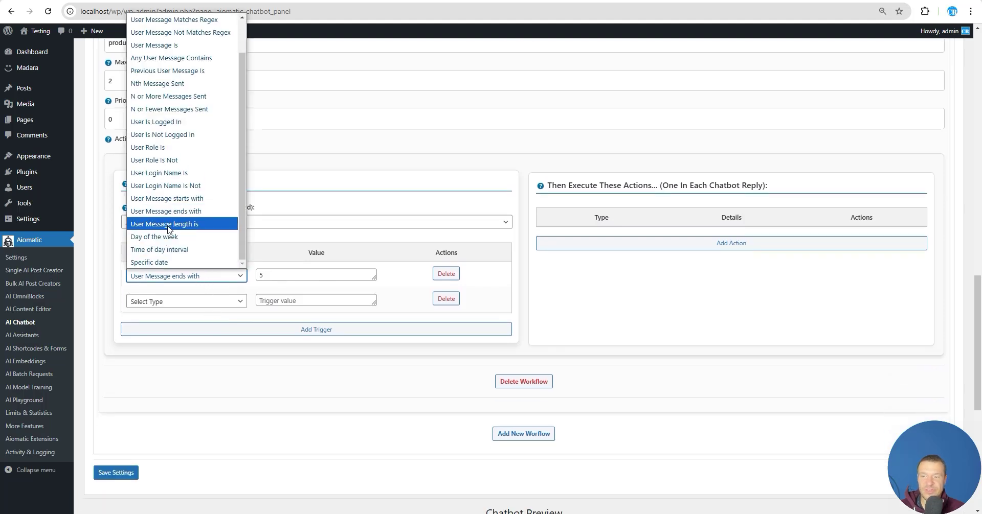
pyautogui.click(168, 228)
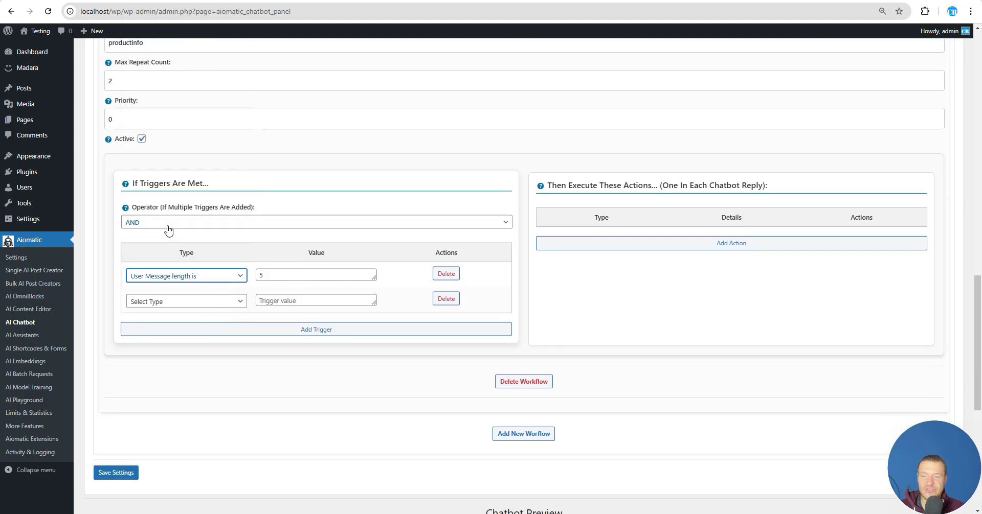
# - Switch the first trigger's type to Day of the week with a trigger value of Monday
pyautogui.click(176, 276)
pyautogui.scroll(-1, 155, 246)
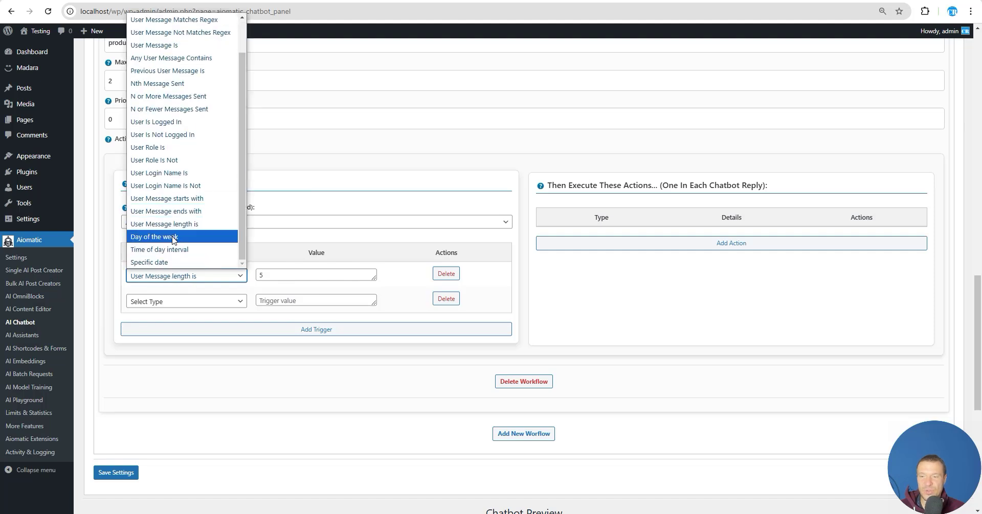
pyautogui.click(157, 241)
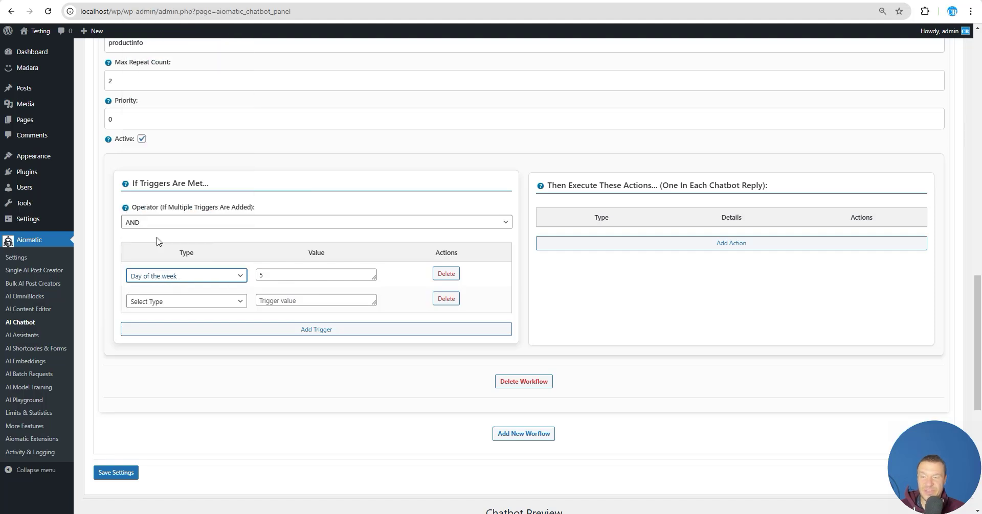
pyautogui.click(165, 277)
pyautogui.scroll(-1, 167, 248)
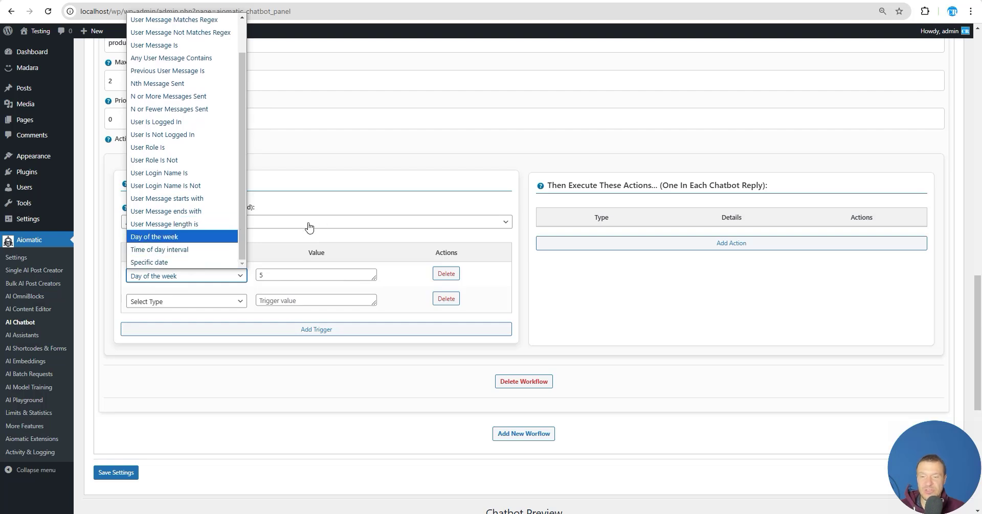
pyautogui.click(310, 205)
pyautogui.click(191, 284)
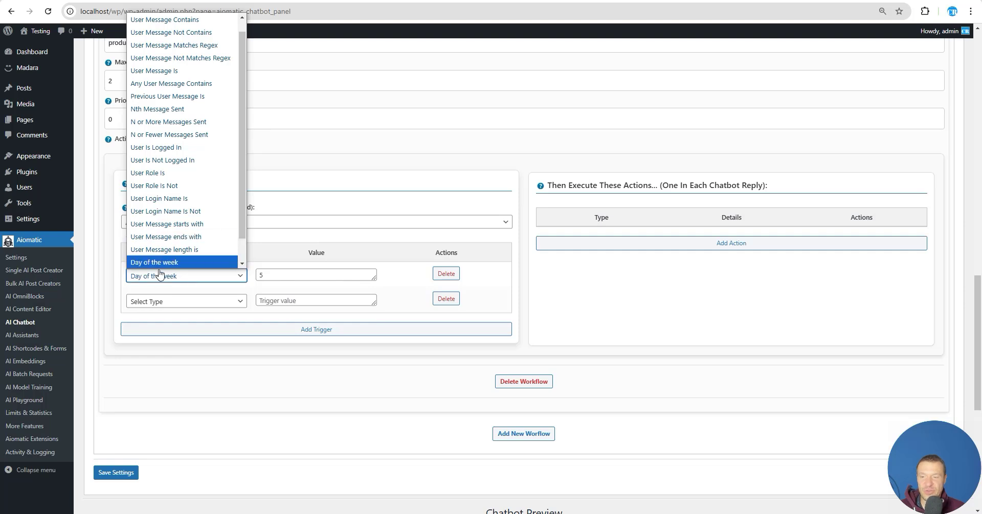
pyautogui.scroll(-1, 164, 247)
pyautogui.moveTo(281, 278); pyautogui.dragTo(255, 278)
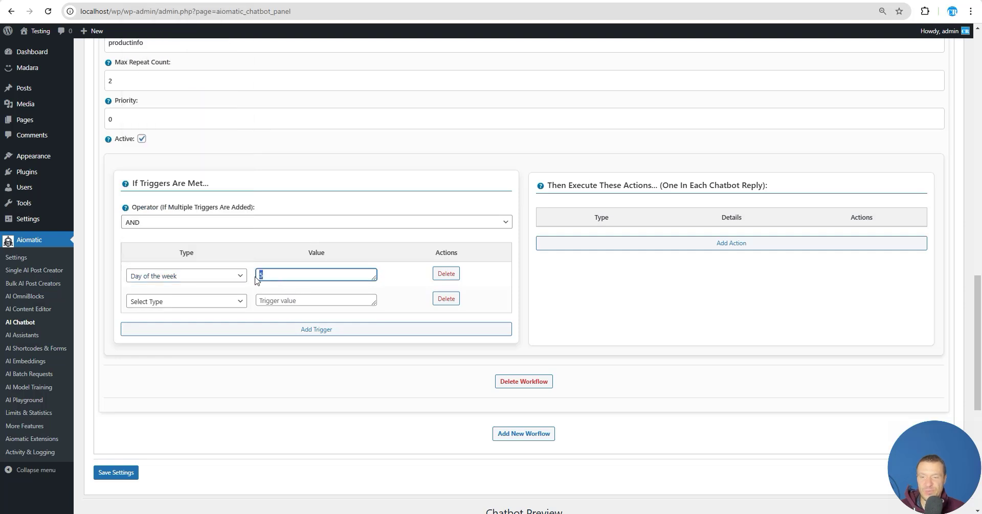
pyautogui.write('Monday')
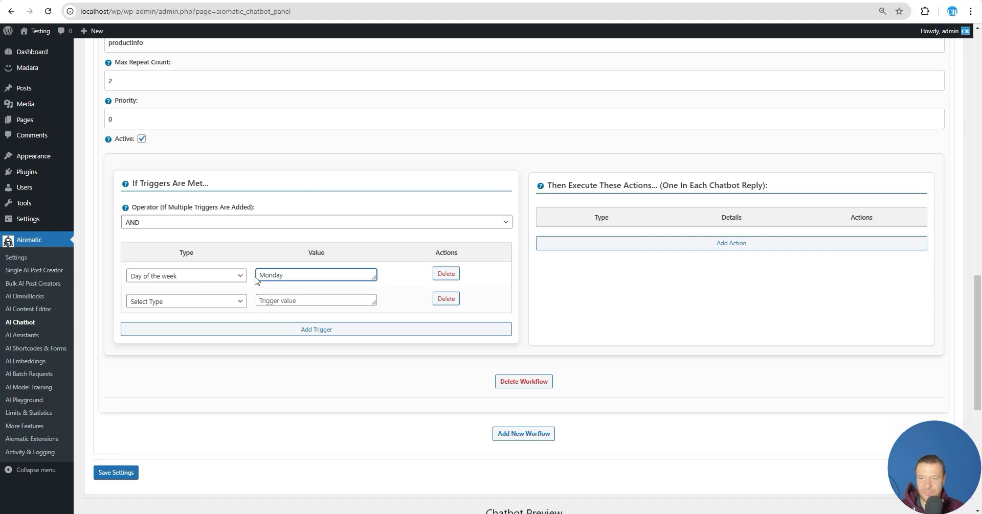
# - Set the first trigger to the Time of day interval type with a value of 12-19
pyautogui.click(225, 276)
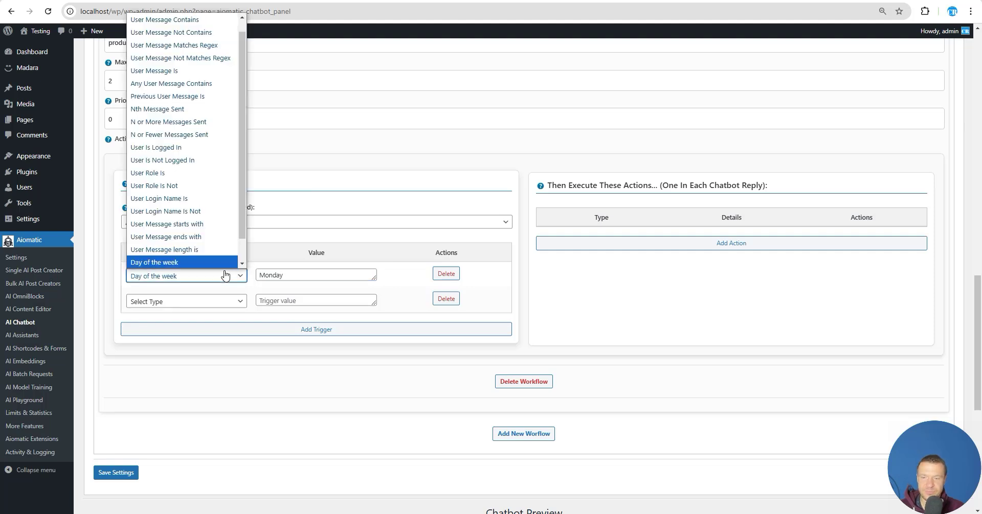
pyautogui.scroll(-1, 214, 248)
pyautogui.click(167, 249)
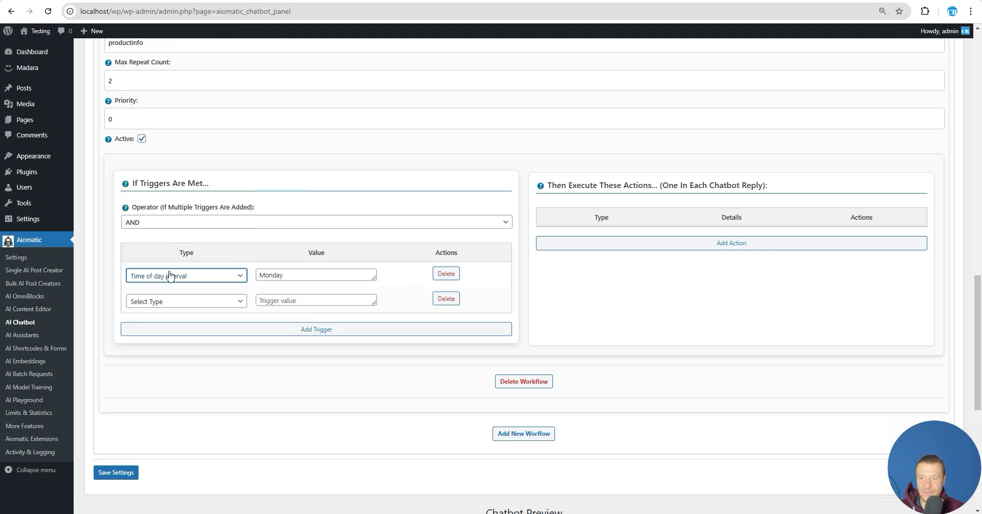
pyautogui.doubleClick(294, 276)
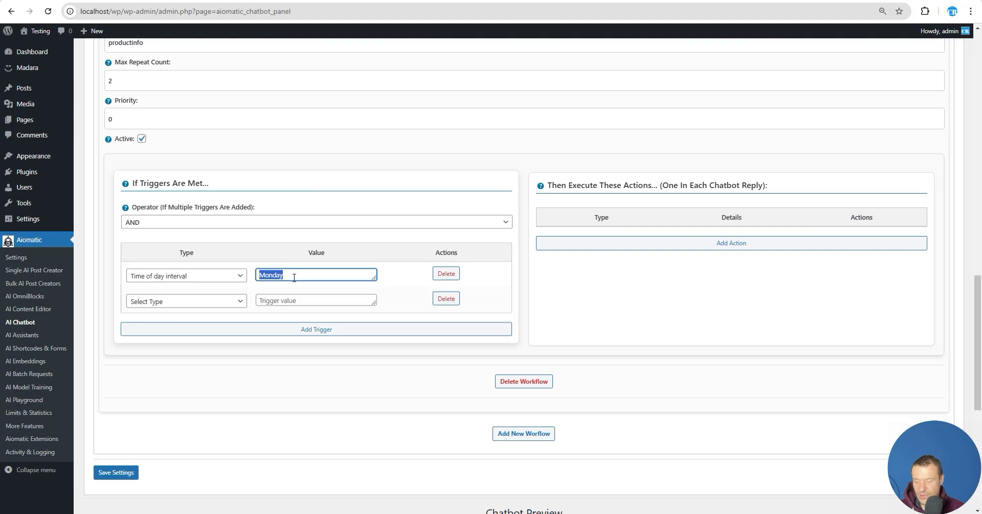
pyautogui.write('5-9')
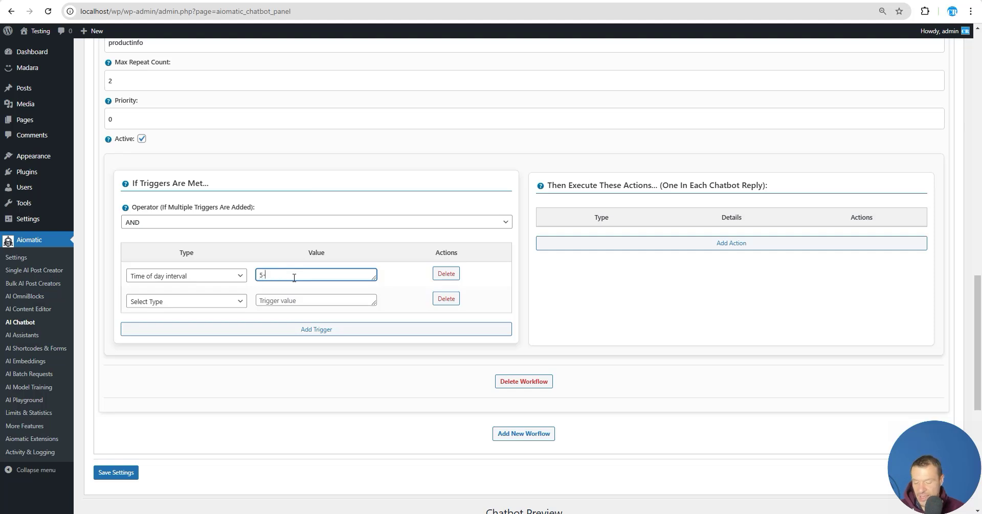
pyautogui.doubleClick(262, 276)
pyautogui.write('12-1')
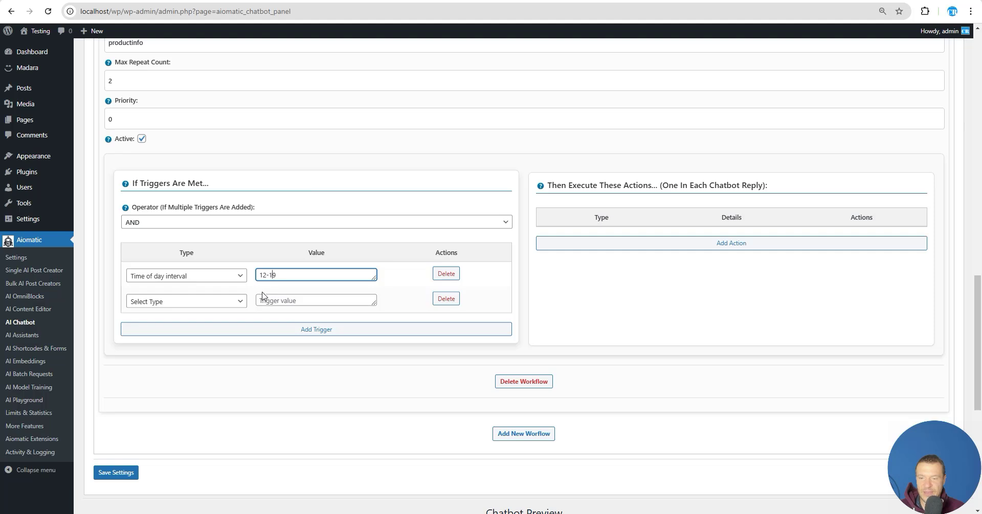
# - Change the first trigger's type to Specific date, check the required date format in the triggers help, and set the value to 2024-11-28
pyautogui.click(226, 277)
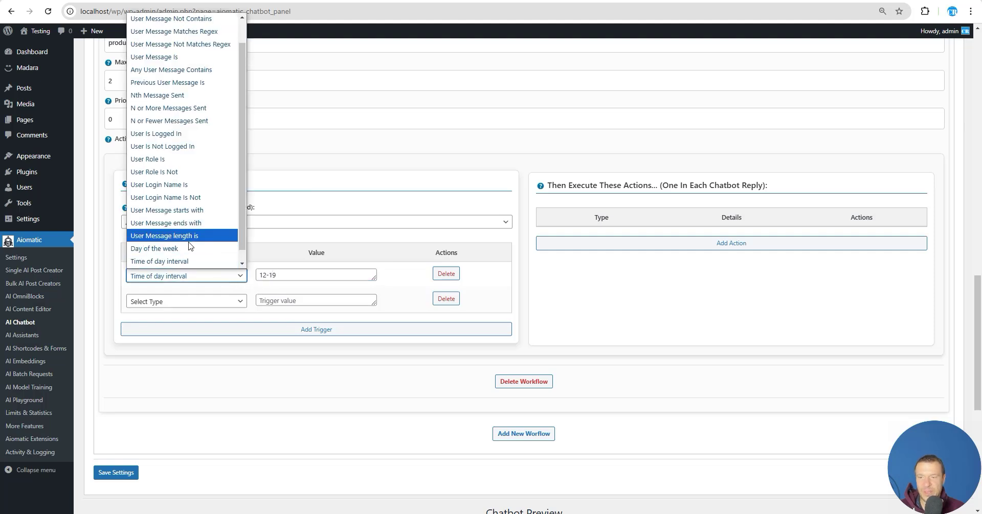
pyautogui.scroll(-1, 226, 266)
pyautogui.click(169, 265)
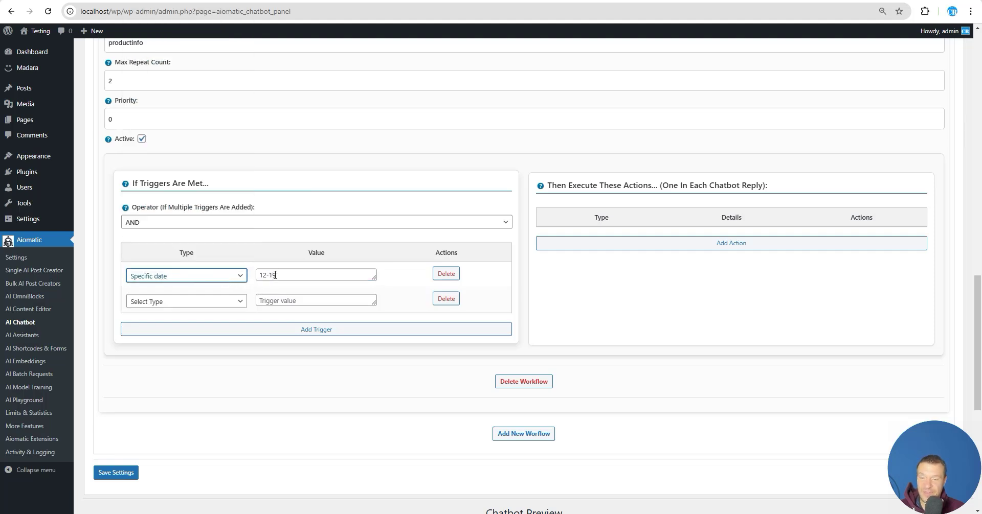
pyautogui.moveTo(279, 275); pyautogui.dragTo(254, 278)
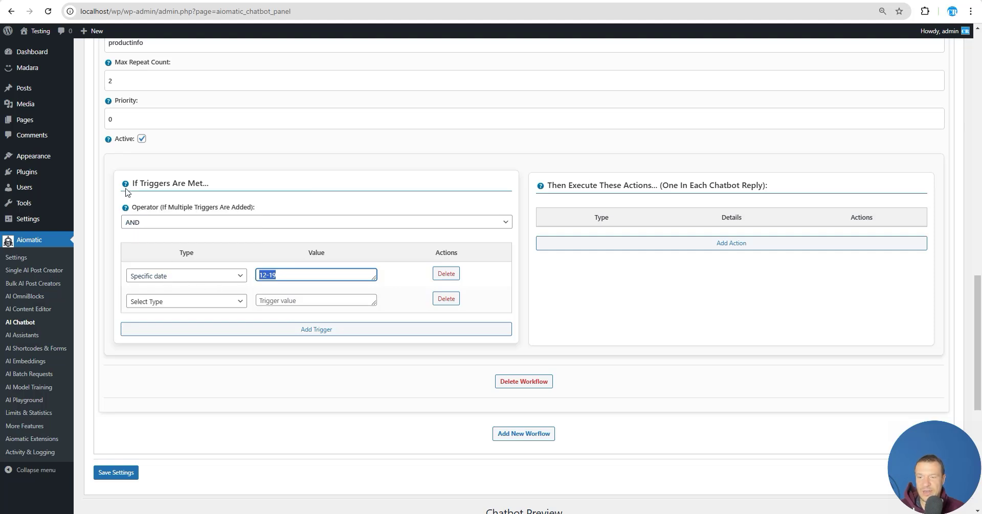
pyautogui.moveTo(125, 185)
pyautogui.moveTo(163, 262); pyautogui.dragTo(175, 264)
pyautogui.click(179, 264)
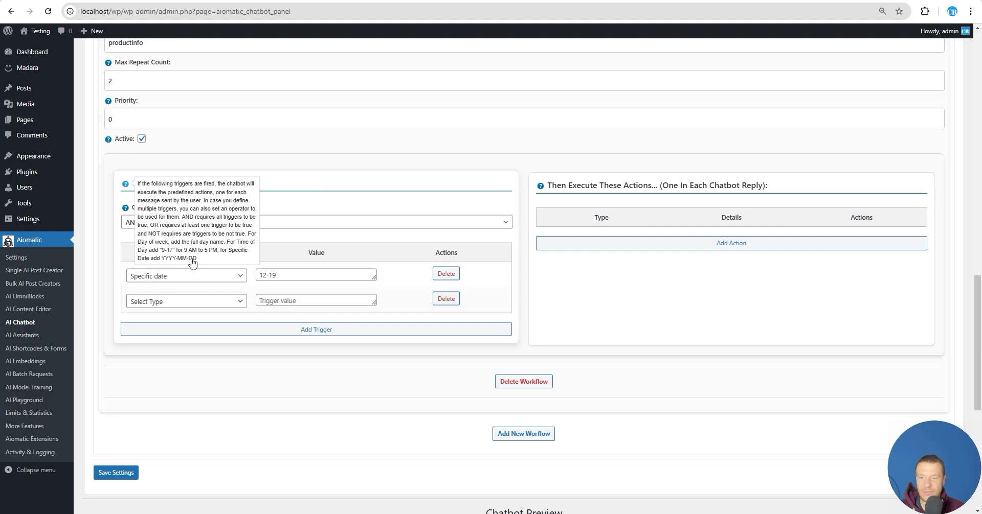
pyautogui.moveTo(280, 275); pyautogui.dragTo(262, 274)
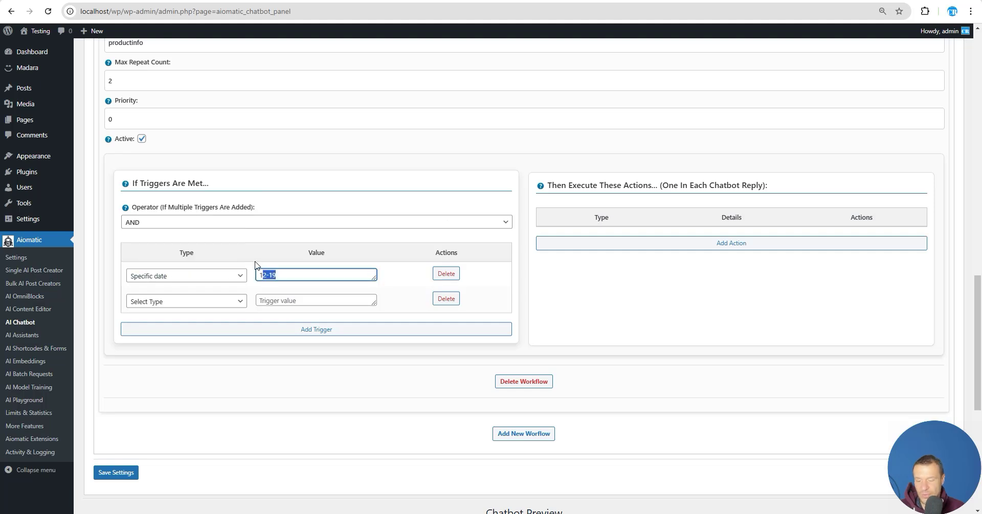
pyautogui.write('2024')
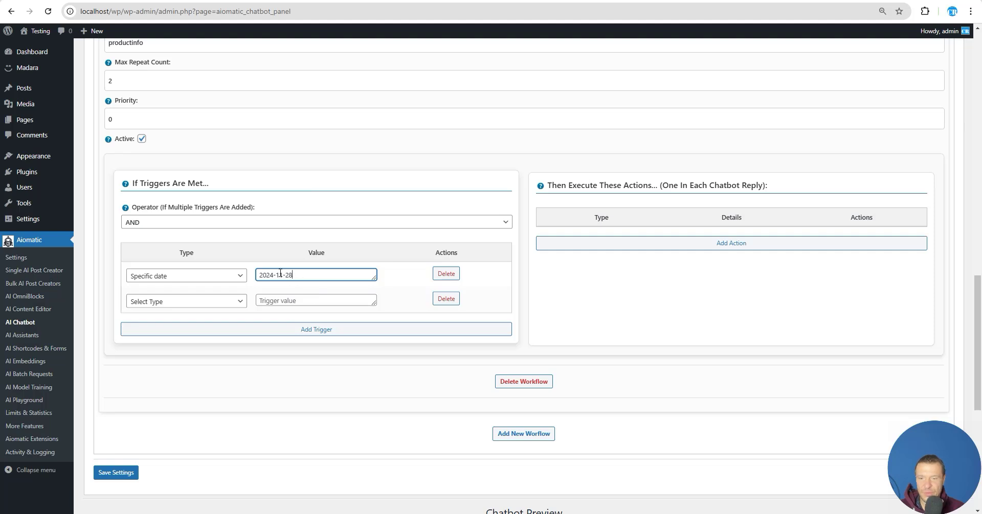
pyautogui.doubleClick(289, 276)
pyautogui.doubleClick(279, 276)
pyautogui.doubleClick(266, 276)
# - Review the full list of available trigger types for the first trigger, keeping Specific date selected
pyautogui.click(207, 278)
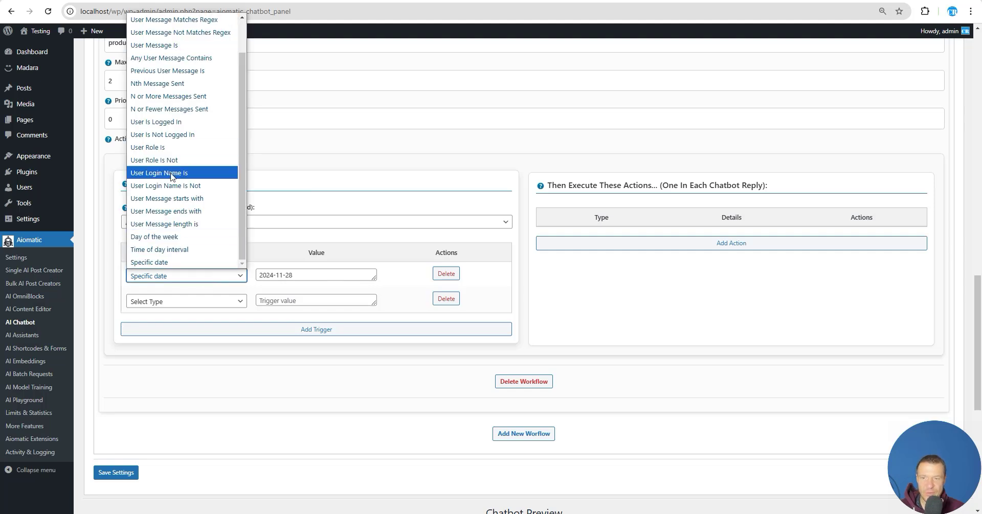
pyautogui.click(179, 278)
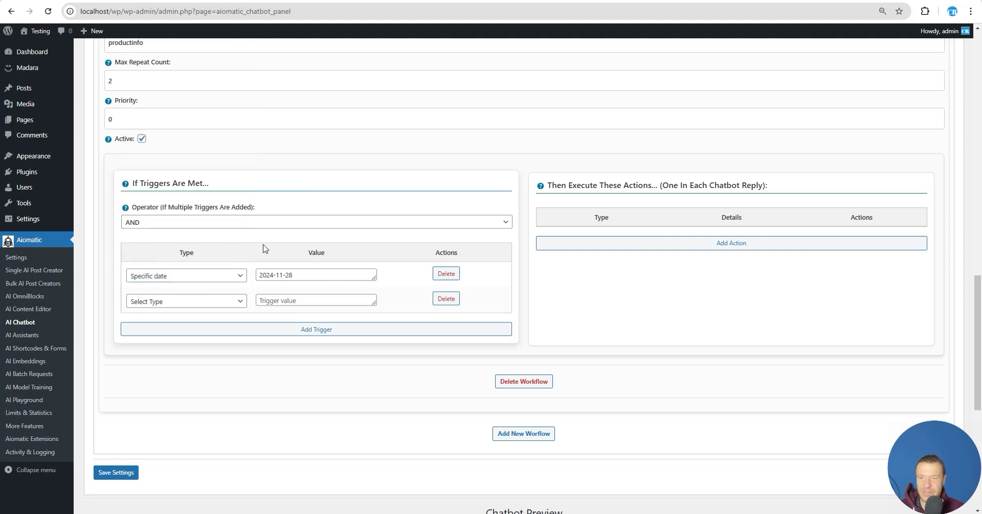
pyautogui.click(176, 281)
pyautogui.scroll(3, 174, 187)
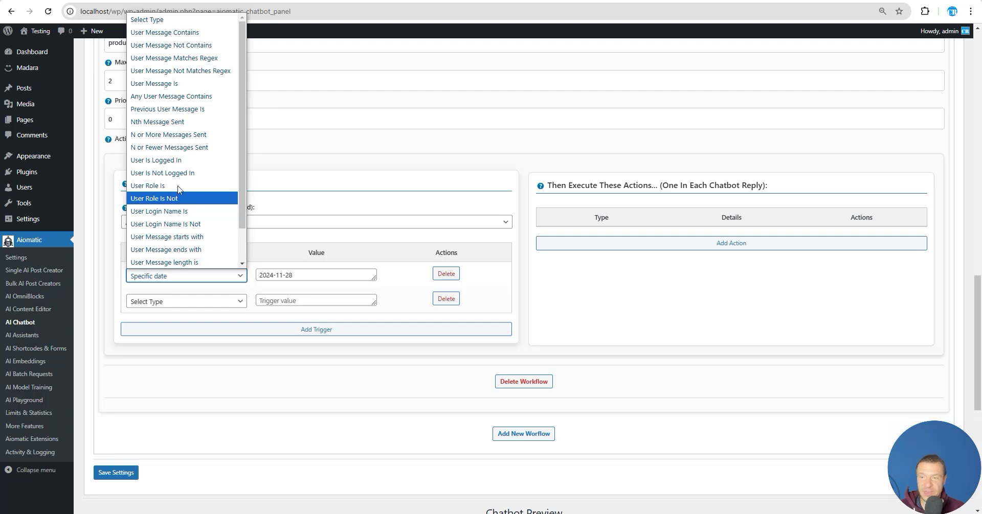
pyautogui.scroll(-1, 179, 219)
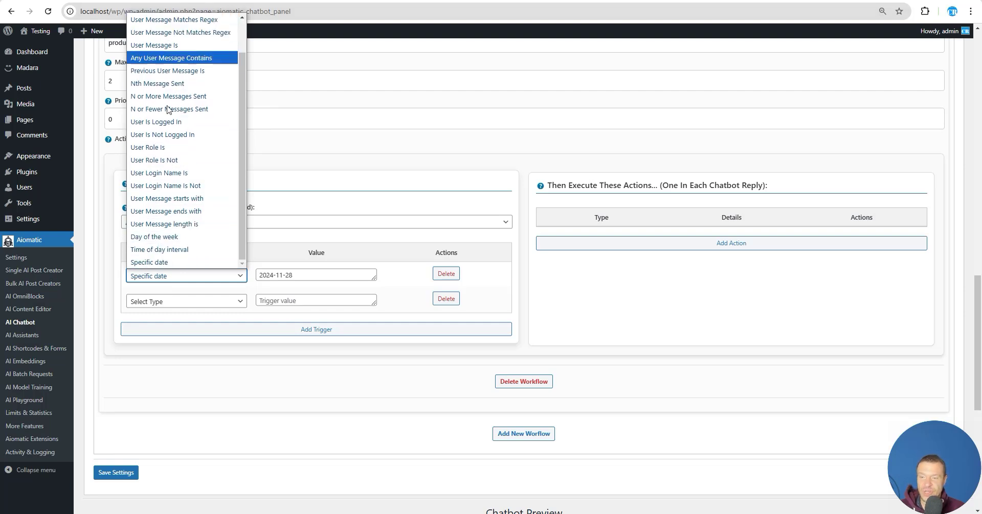
pyautogui.scroll(1, 174, 77)
pyautogui.click(297, 215)
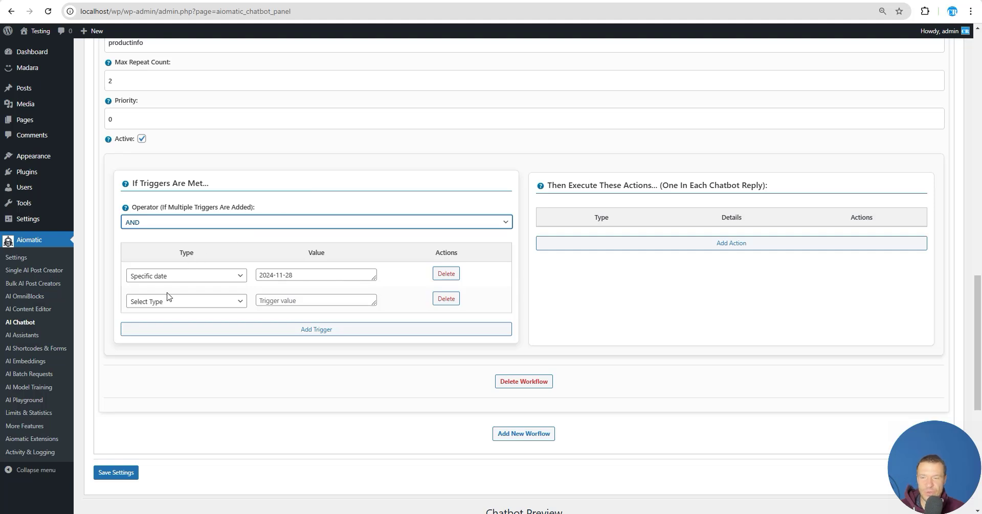
# - Add an action to the productinfo workflow and set its type to Send Chatbot Message
pyautogui.click(674, 249)
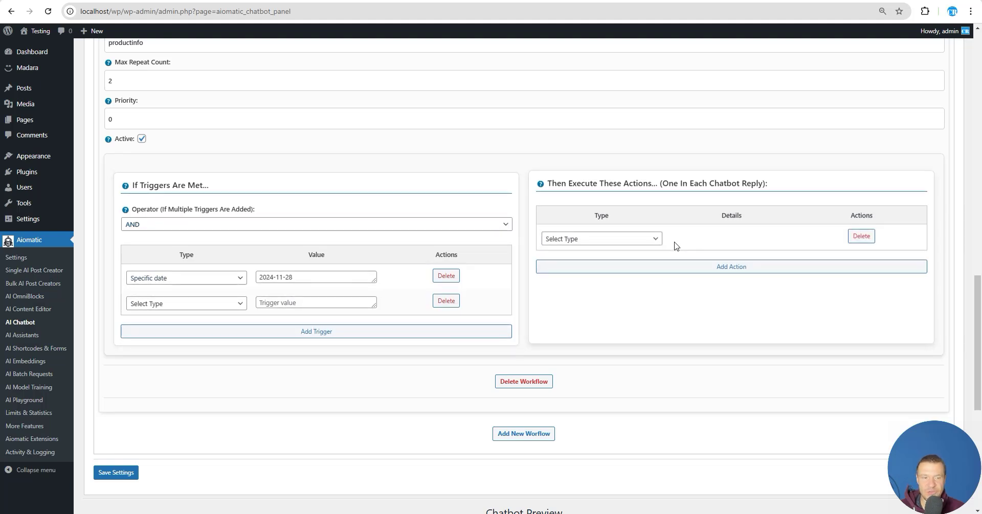
pyautogui.click(582, 241)
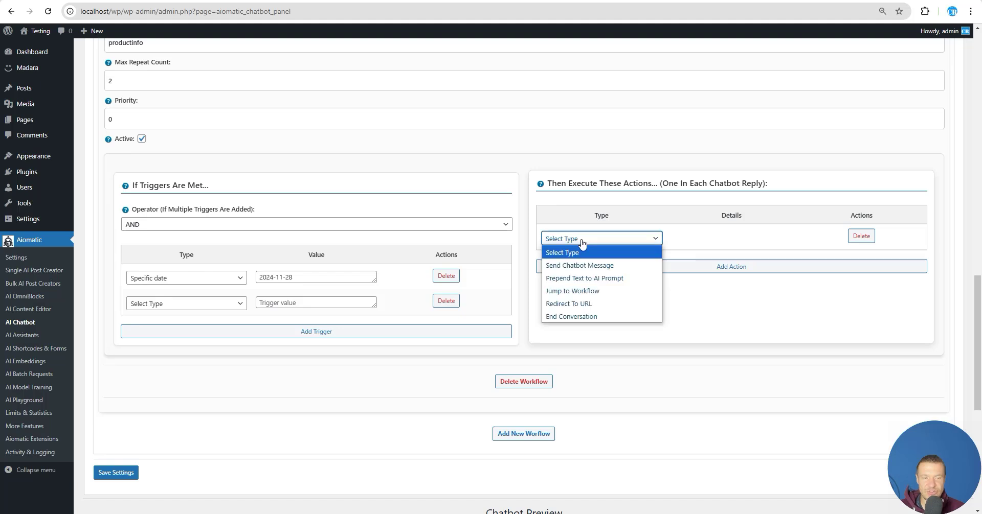
pyautogui.click(567, 265)
# - Examine the message, optional delay and optional user response fields of the Send Chatbot Message action
pyautogui.click(695, 251)
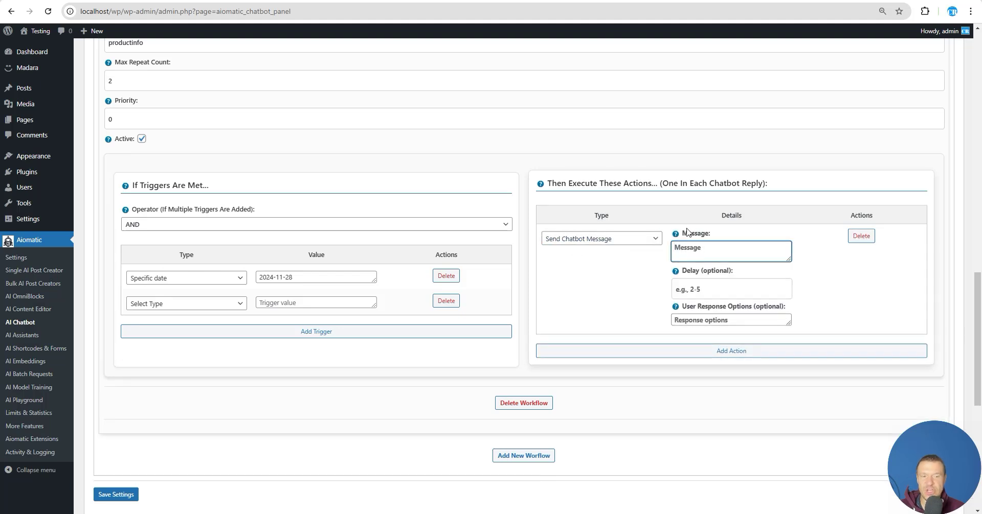
pyautogui.moveTo(683, 233); pyautogui.dragTo(710, 237)
pyautogui.click(692, 248)
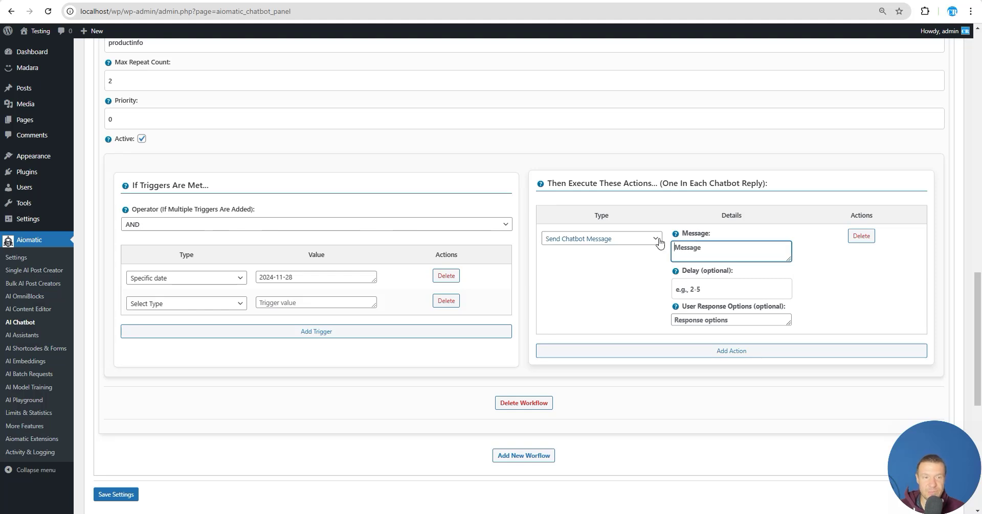
pyautogui.moveTo(675, 234)
pyautogui.moveTo(694, 254); pyautogui.dragTo(801, 252)
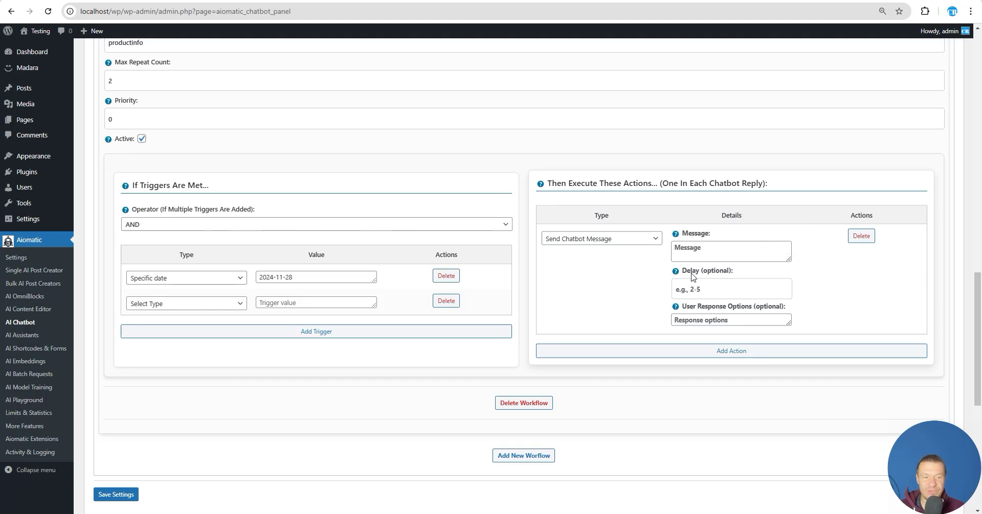
pyautogui.click(677, 288)
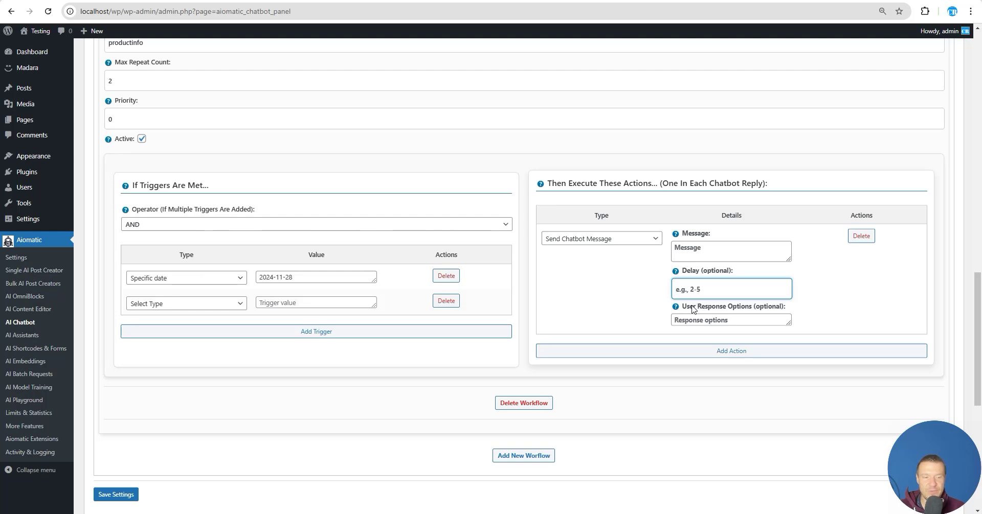
pyautogui.click(737, 318)
# - Change the productinfo action's type to Prepend Text to AI Prompt and enlarge its prepend text field
pyautogui.scroll(-7, 561, 344)
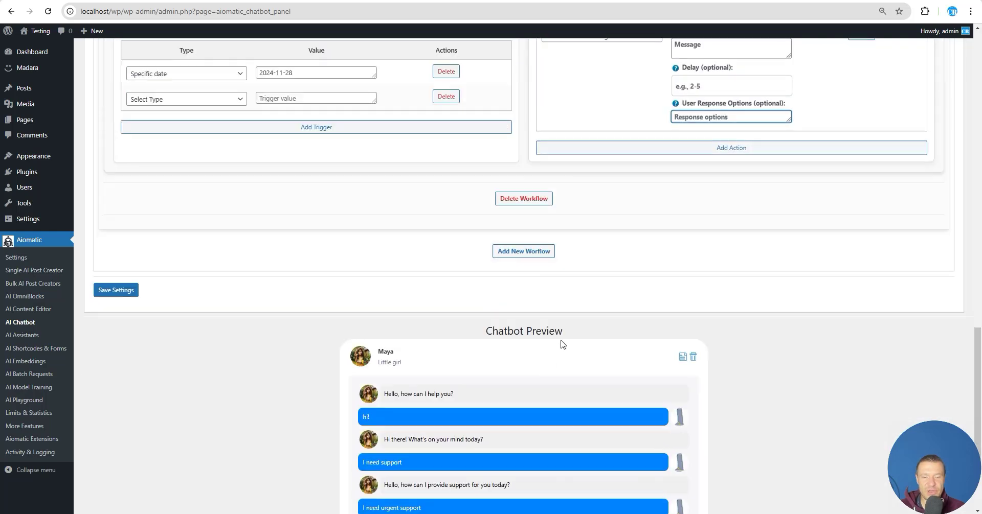
pyautogui.scroll(7, 521, 393)
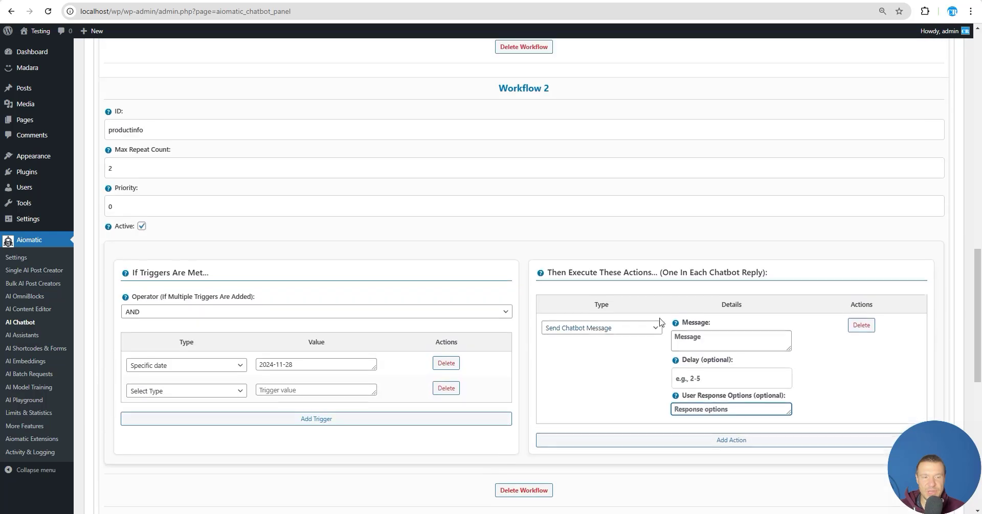
pyautogui.click(591, 326)
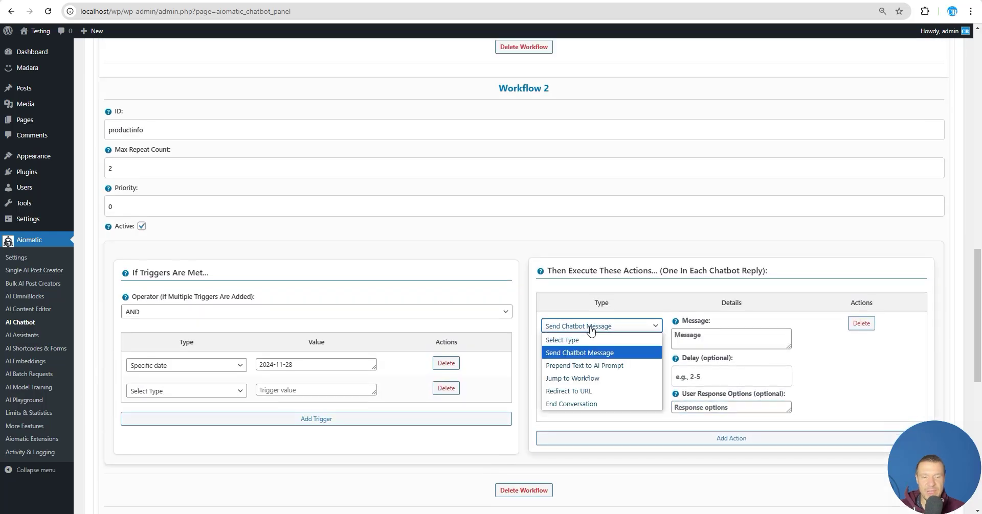
pyautogui.click(584, 363)
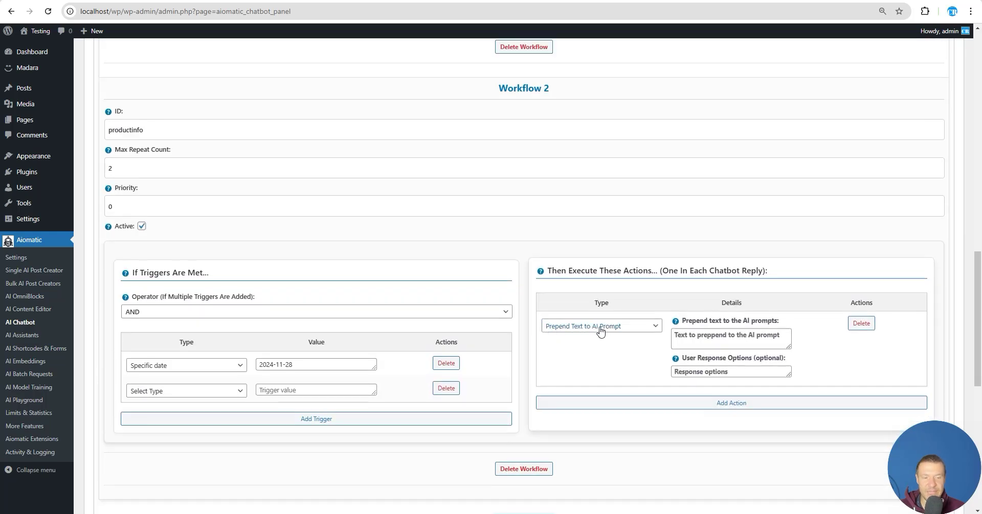
pyautogui.click(778, 337)
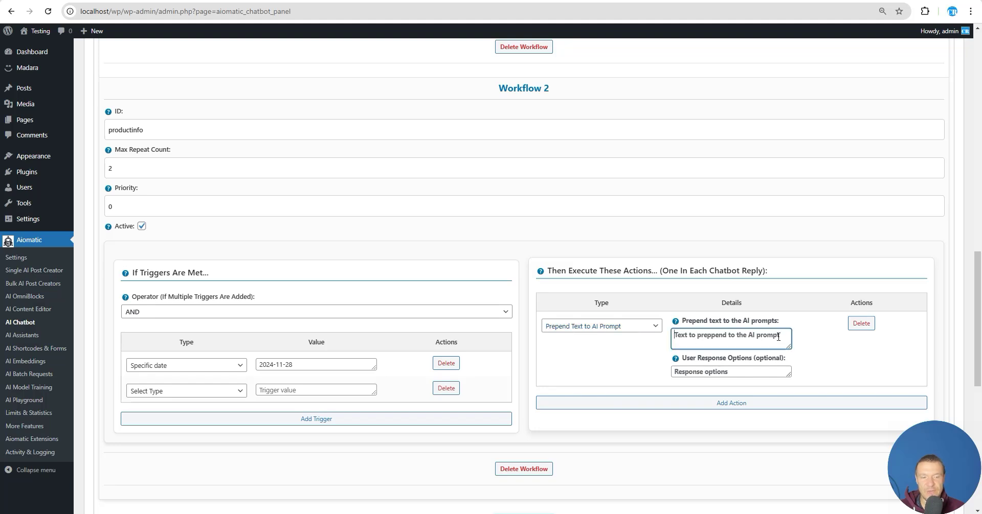
pyautogui.moveTo(787, 345); pyautogui.dragTo(790, 385)
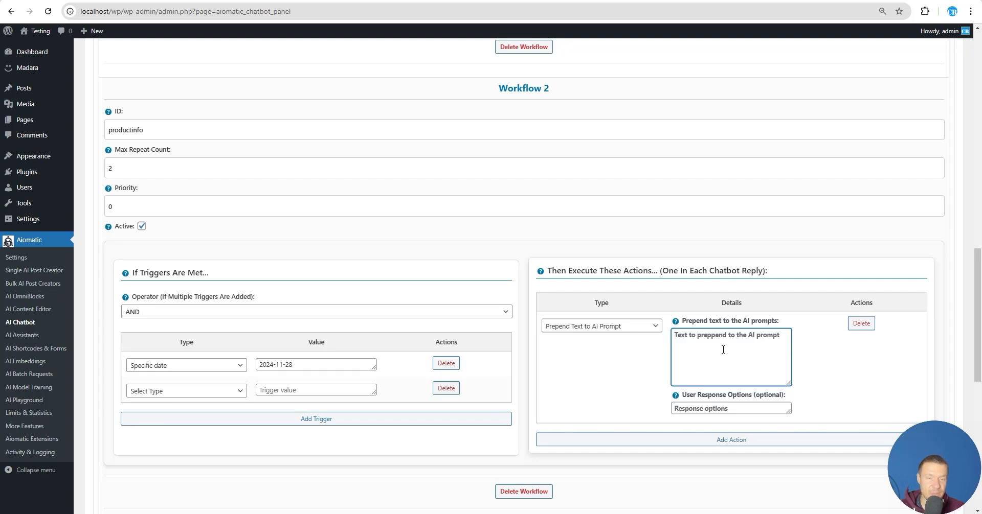
# - Review the chatbot preview conversation and the prepend text and user response fields of the Prepend Text to AI Prompt action
pyautogui.scroll(-9, 710, 344)
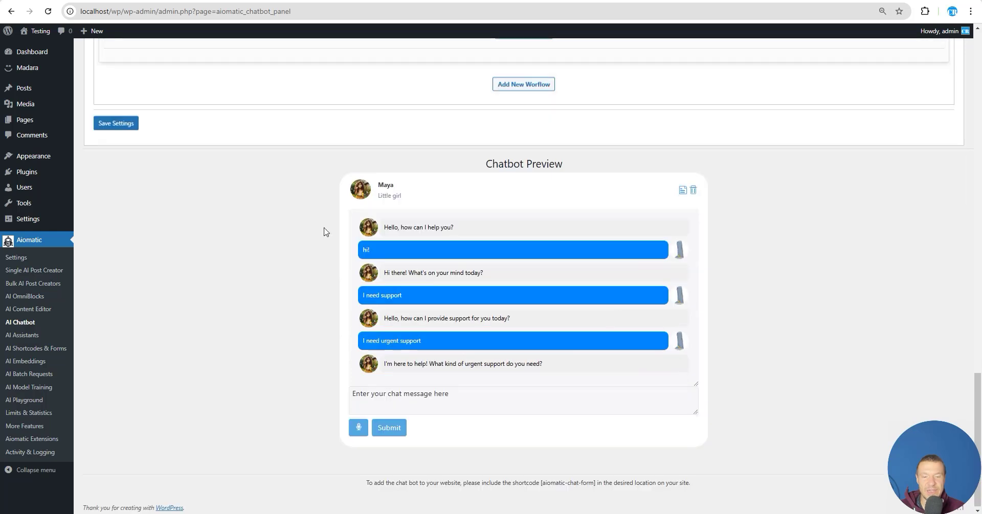
pyautogui.scroll(3, 542, 375)
pyautogui.scroll(1, 543, 374)
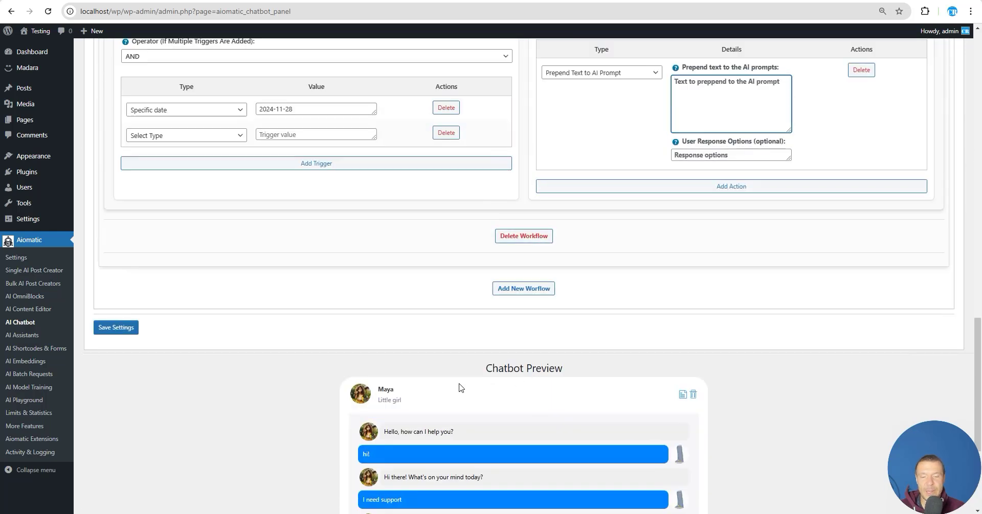
pyautogui.scroll(-3, 448, 342)
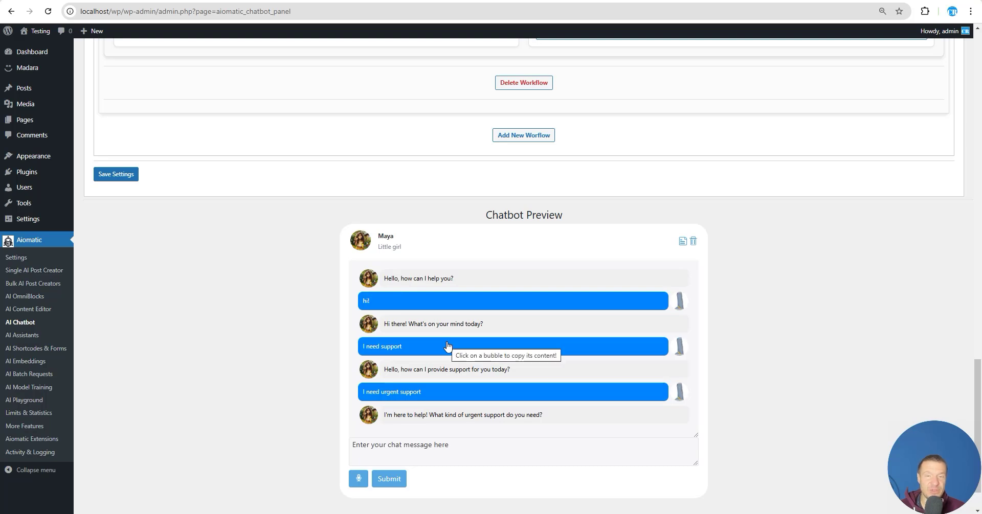
pyautogui.scroll(5, 447, 347)
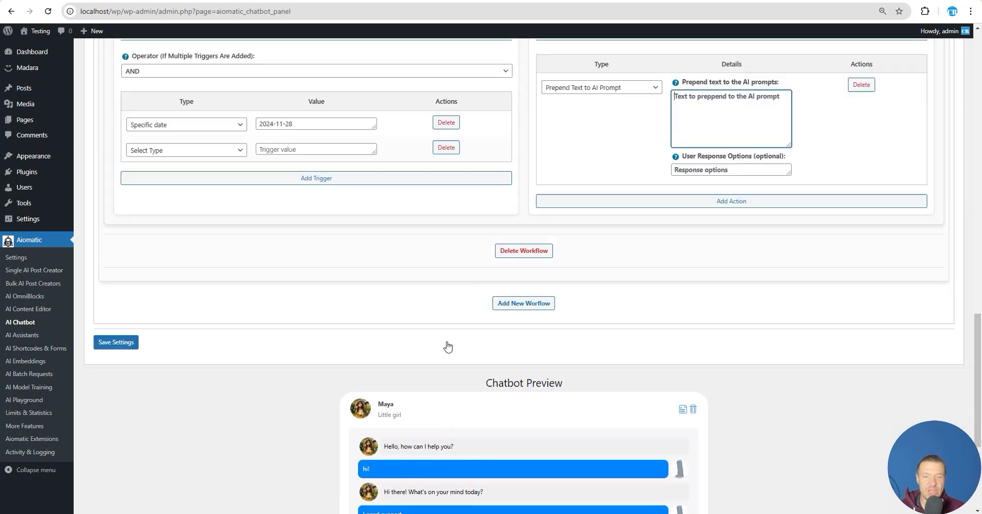
pyautogui.click(695, 190)
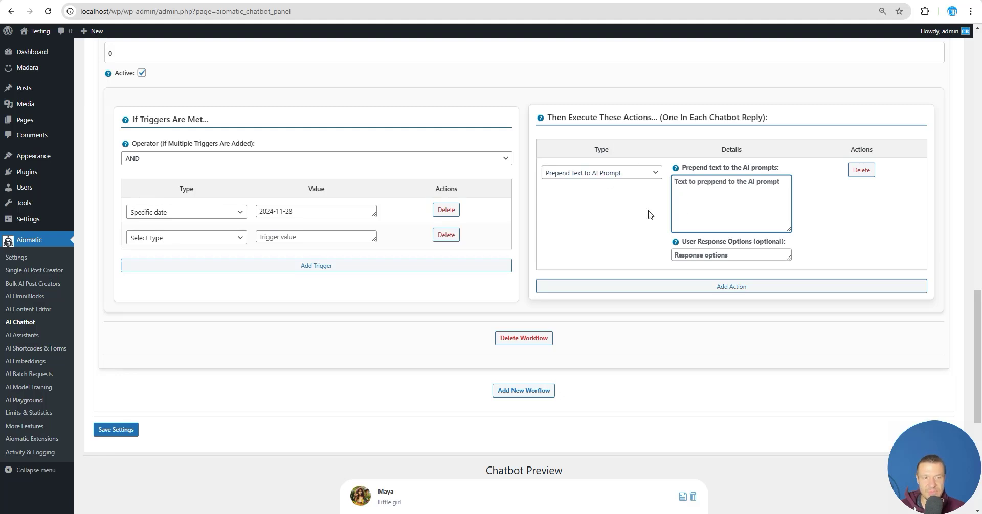
pyautogui.moveTo(676, 243)
# - Change the productinfo action's type to Jump to Workflow and check the fields around it
pyautogui.click(614, 174)
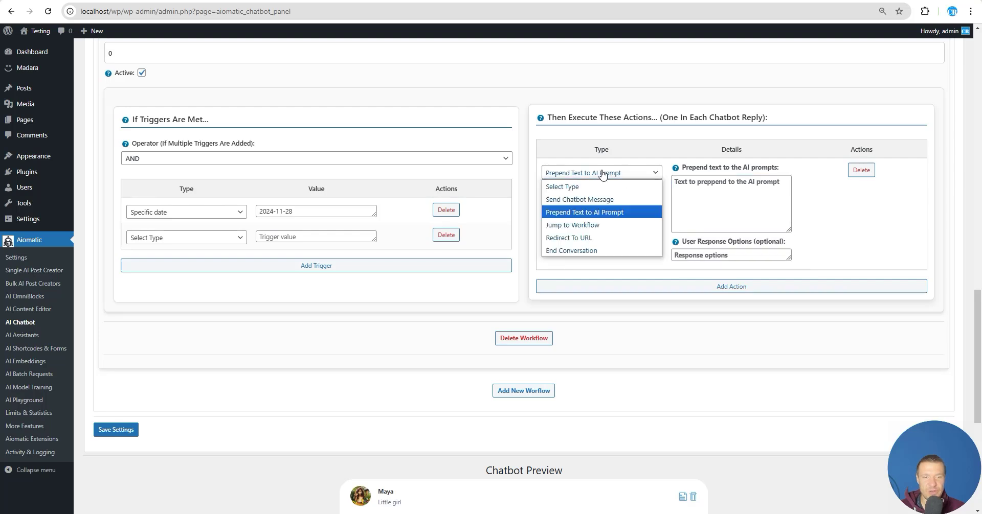
pyautogui.click(589, 223)
pyautogui.scroll(2, 405, 276)
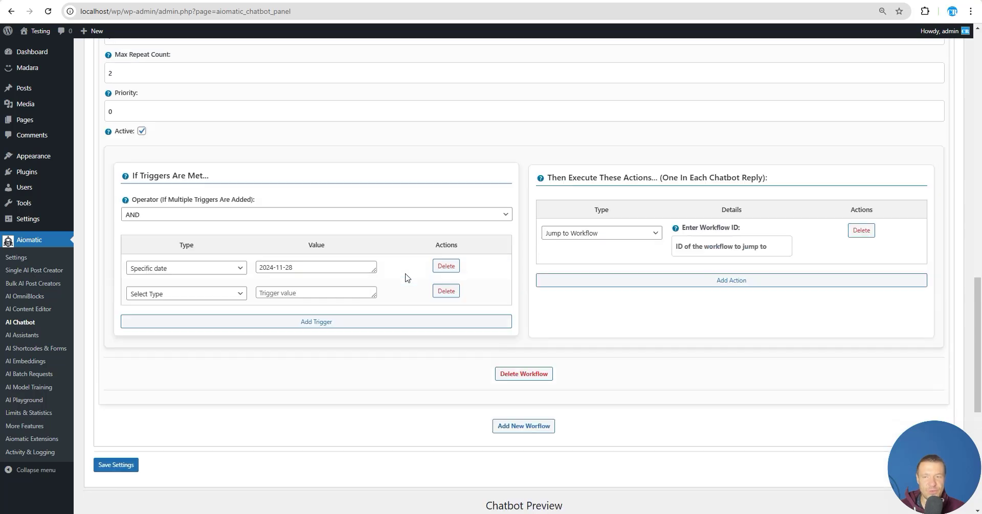
pyautogui.scroll(4, 335, 276)
pyautogui.scroll(-5, 150, 323)
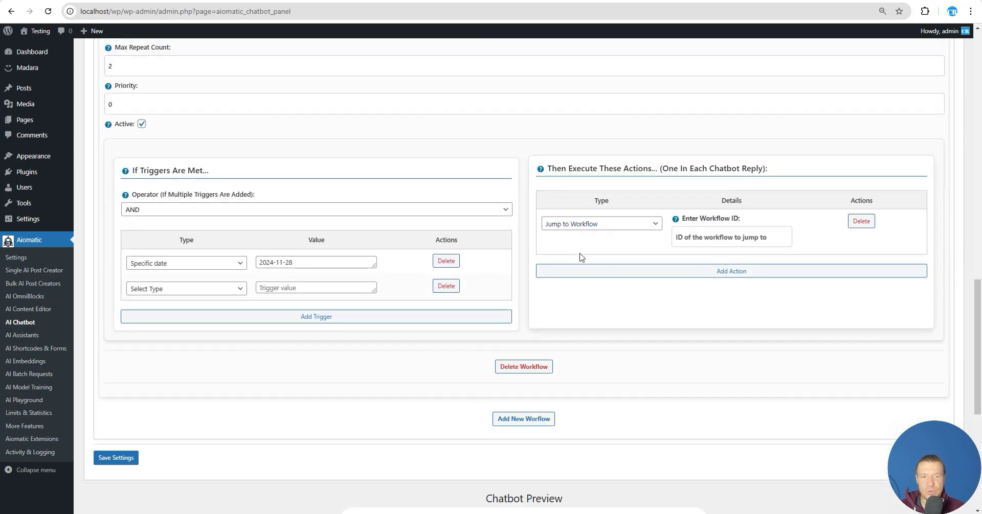
# - Copy the ID support from Workflow 1 into the Jump to Workflow action's workflow ID
pyautogui.scroll(5, 429, 263)
pyautogui.scroll(4, 306, 245)
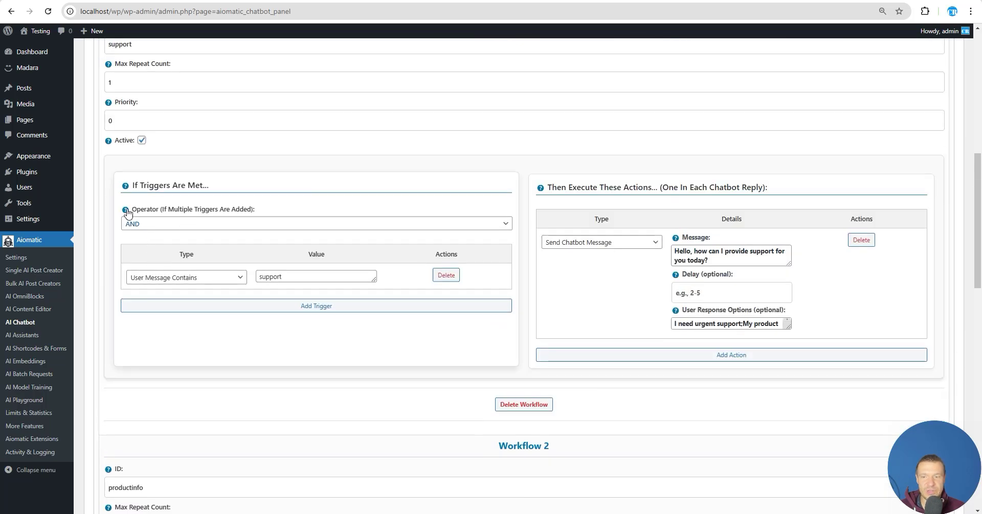
pyautogui.scroll(2, 128, 220)
pyautogui.doubleClick(120, 146)
pyautogui.hotkey('ctrl', 'c')
pyautogui.scroll(-10, 186, 261)
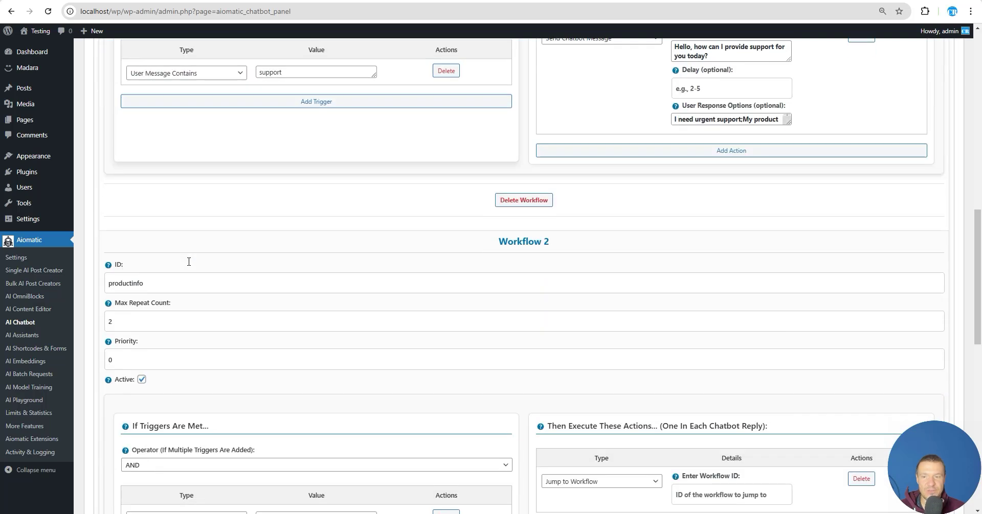
pyautogui.click(735, 296)
pyautogui.hotkey('ctrl', 'v')
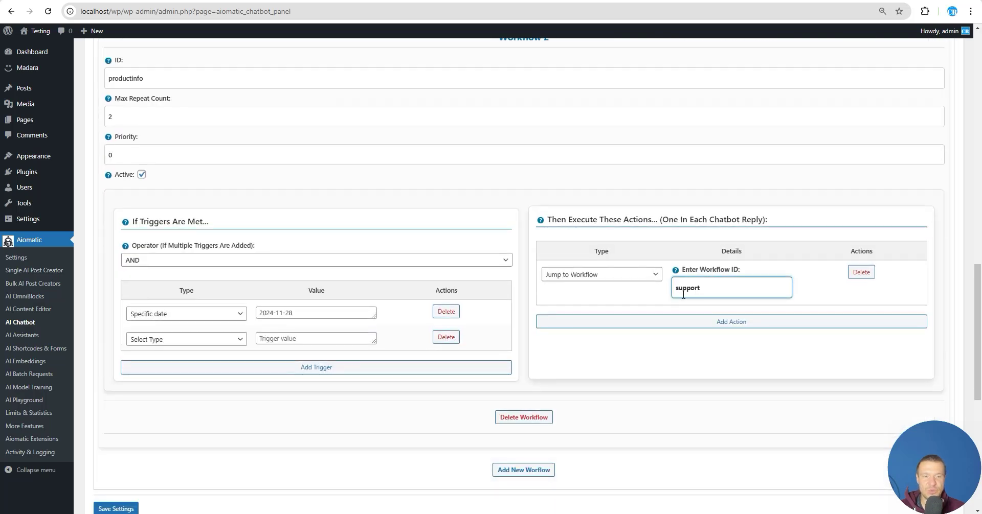
# - Review the target support workflow, change the productinfo action's type to Redirect To URL, and open its URL field for editing
pyautogui.scroll(10, 193, 287)
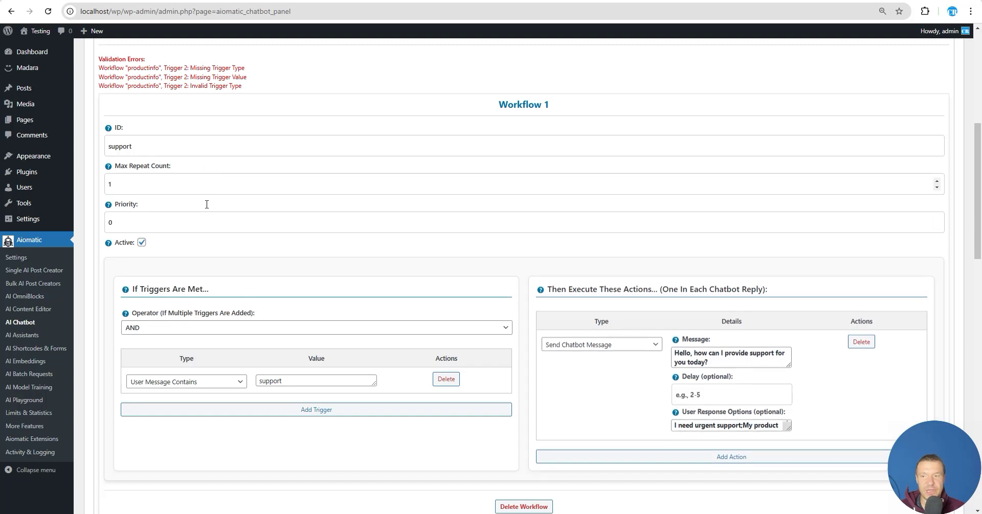
pyautogui.scroll(2, 590, 329)
pyautogui.scroll(-12, 614, 343)
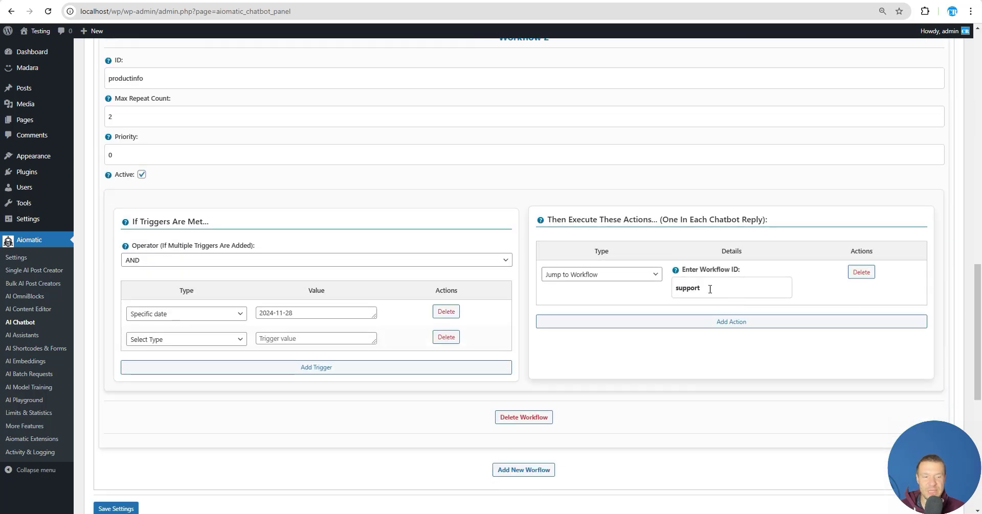
pyautogui.click(711, 289)
pyautogui.click(629, 276)
pyautogui.click(584, 340)
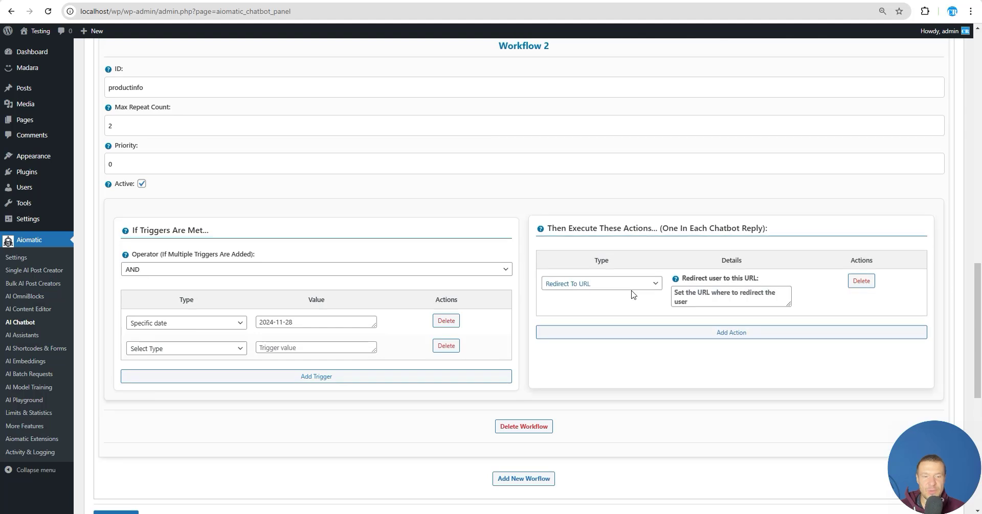
pyautogui.click(689, 296)
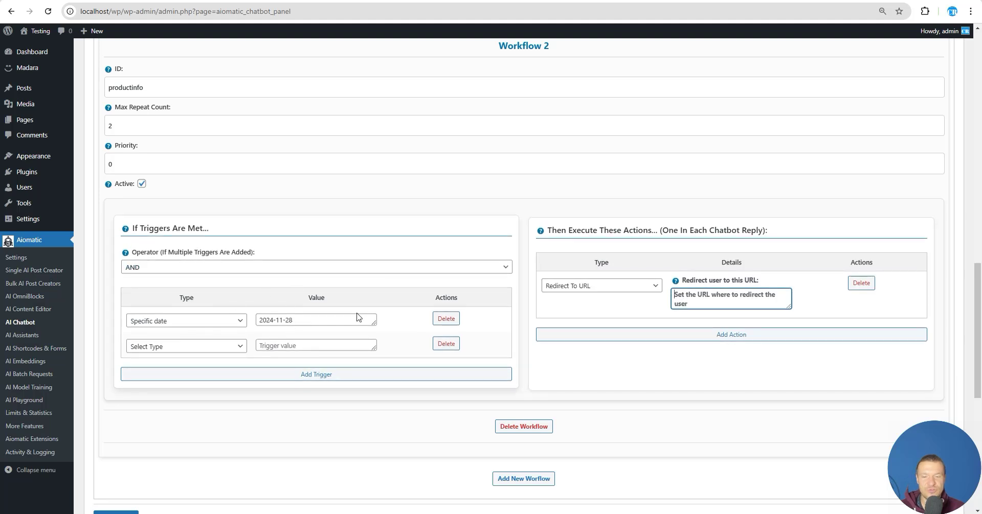
# - Change the productinfo action's type to End Conversation and review the settings of both workflows
pyautogui.click(647, 286)
pyautogui.click(591, 365)
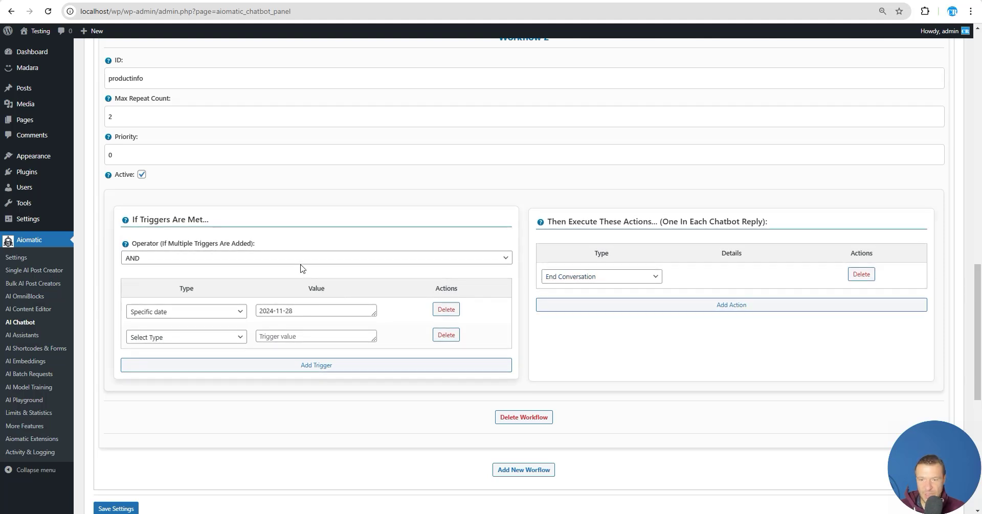
pyautogui.scroll(3, 304, 279)
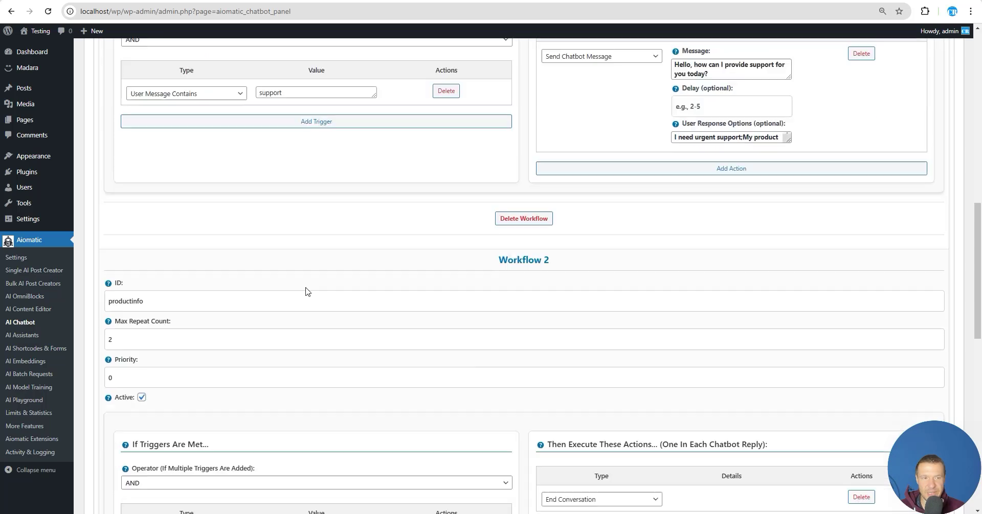
pyautogui.scroll(-4, 305, 286)
pyautogui.scroll(-4, 554, 346)
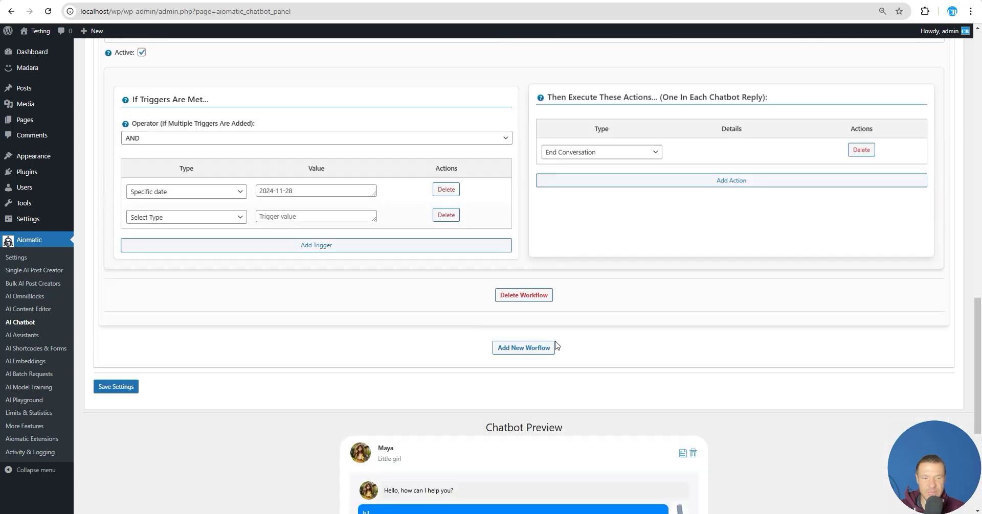
pyautogui.scroll(4, 478, 320)
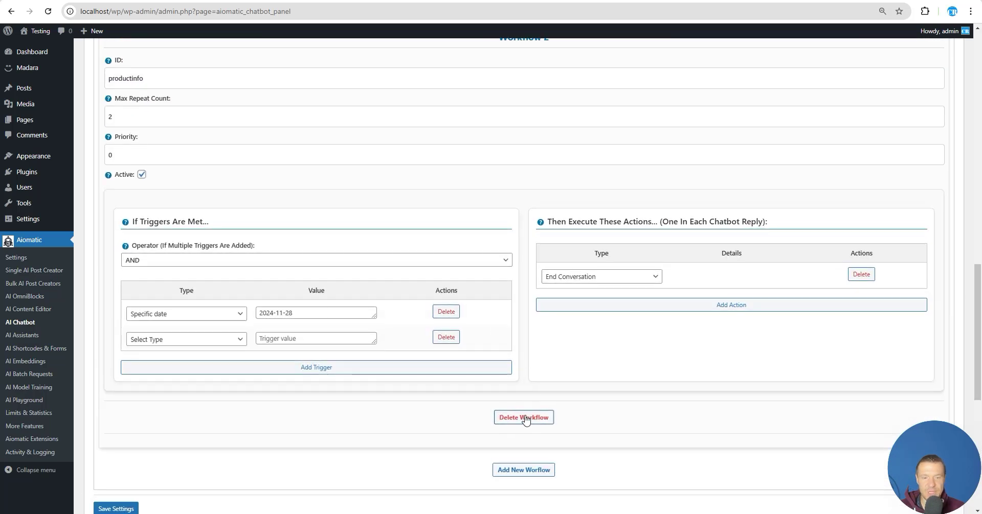
pyautogui.scroll(5, 525, 419)
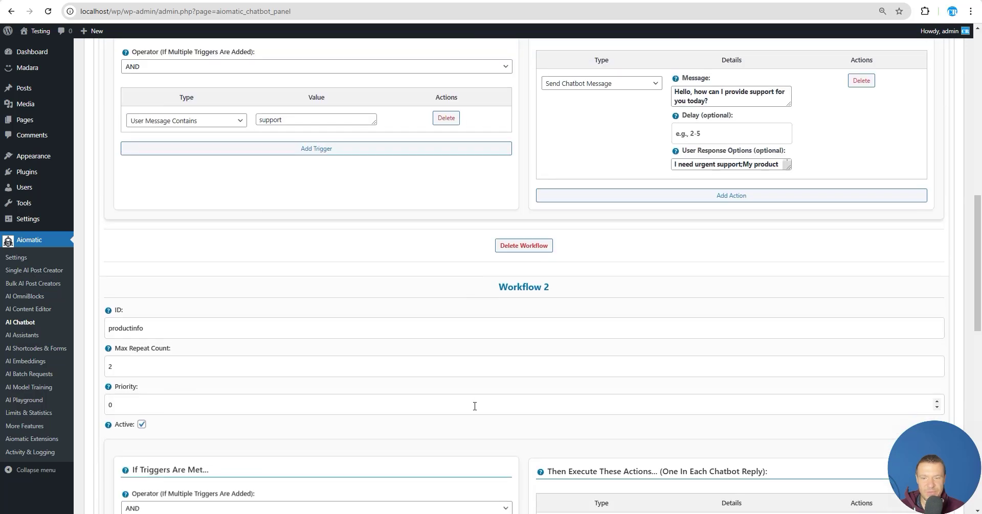
pyautogui.scroll(7, 360, 417)
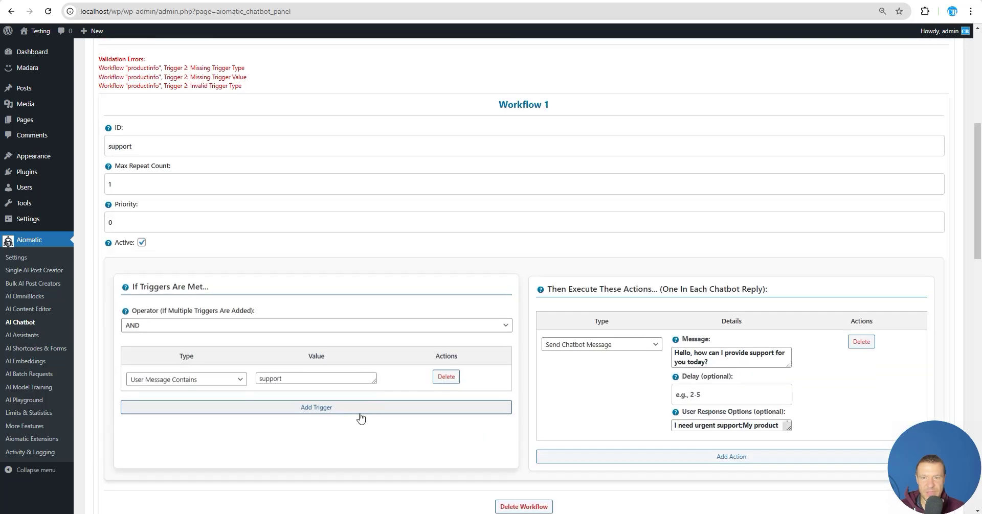
pyautogui.scroll(-9, 349, 403)
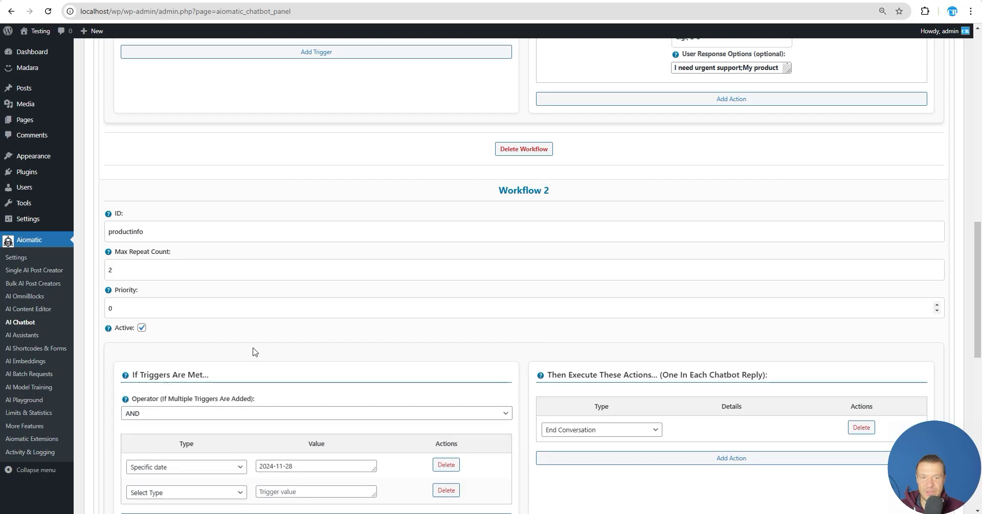
# - Review the validation errors and the trigger and action settings of both chatbot workflows
pyautogui.moveTo(497, 190); pyautogui.dragTo(562, 195)
pyautogui.scroll(-7, 490, 266)
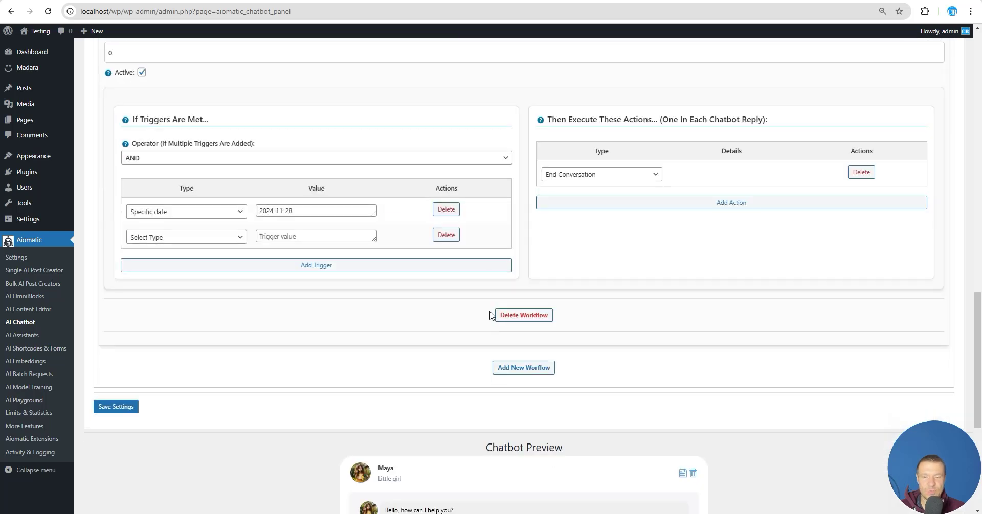
pyautogui.scroll(10, 505, 265)
pyautogui.scroll(2, 514, 275)
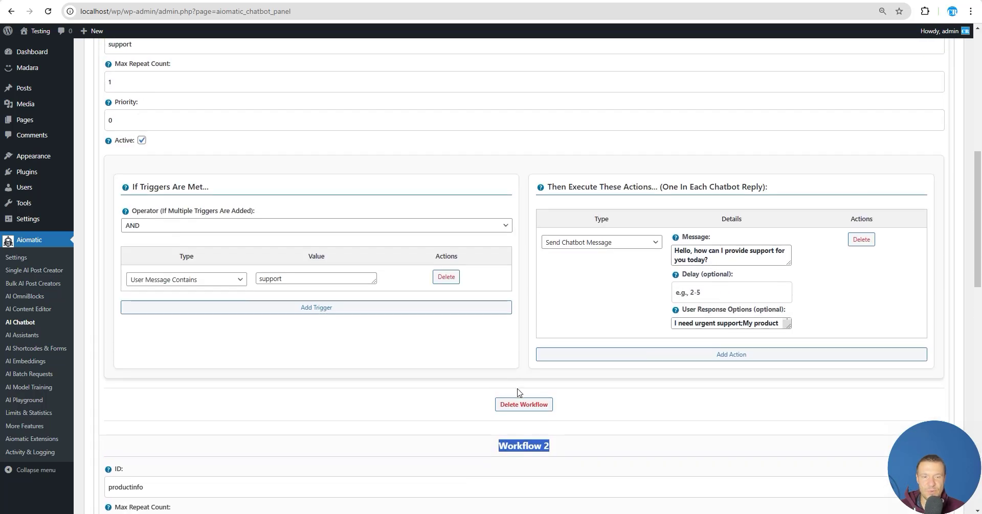
pyautogui.click(467, 410)
pyautogui.scroll(6, 467, 404)
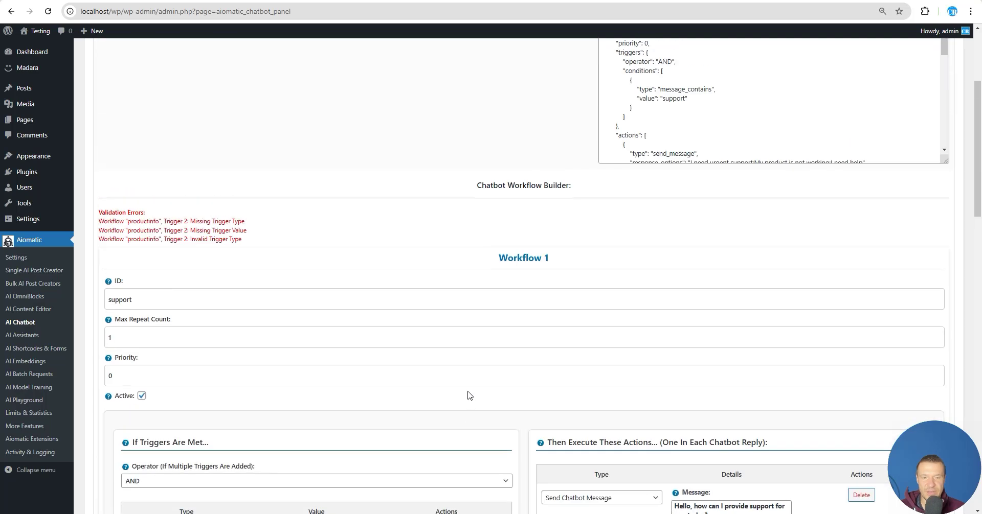
pyautogui.scroll(-17, 467, 395)
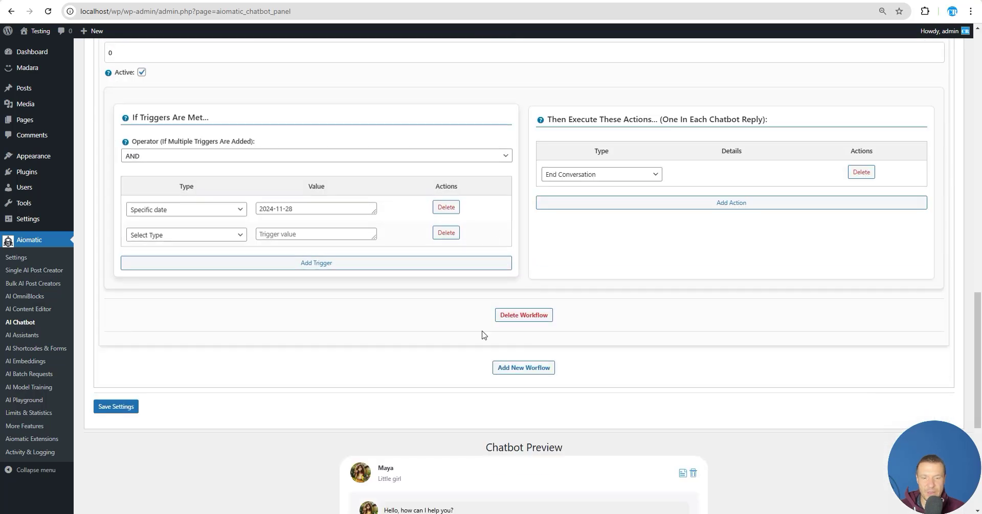
pyautogui.scroll(12, 478, 358)
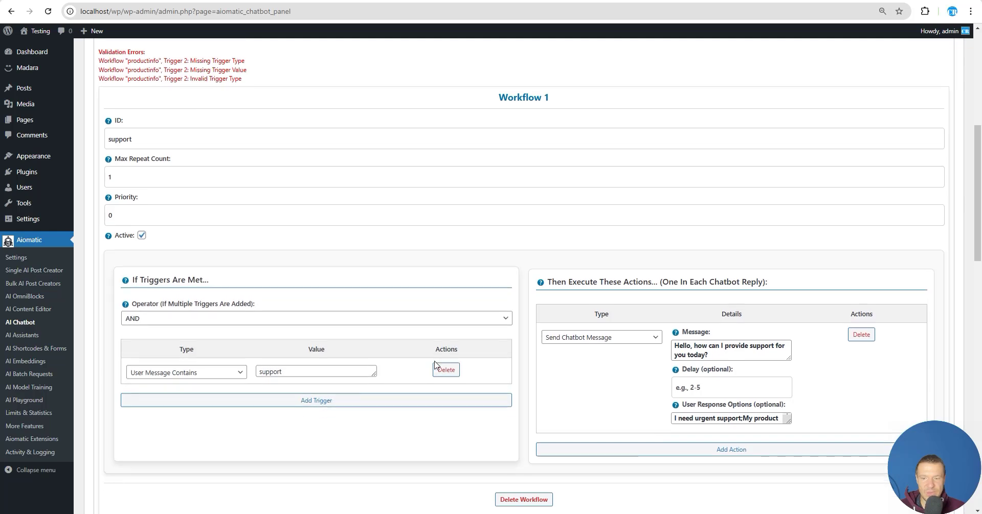
pyautogui.scroll(-11, 444, 371)
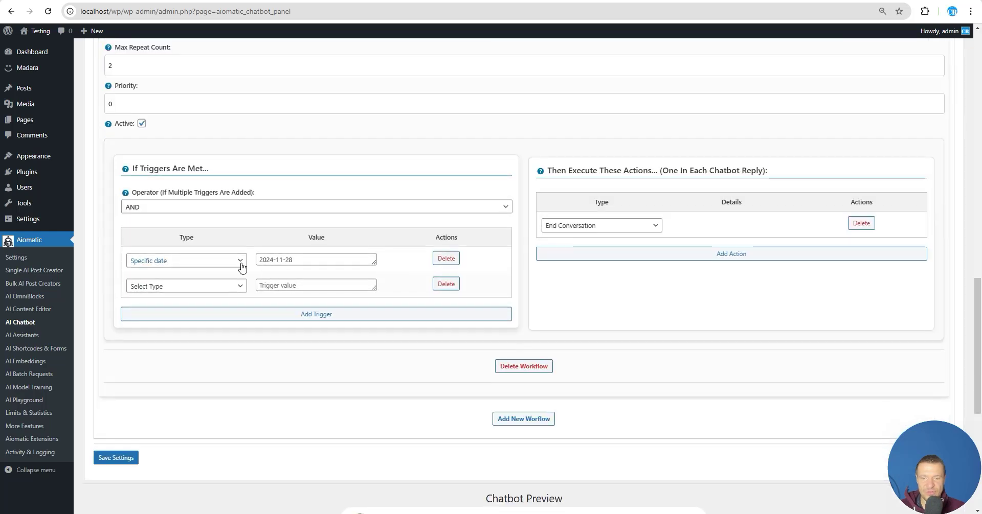
# - Set the first trigger of Workflow 2 to "User Is Logged In" and the second to "User Message Is"
pyautogui.click(193, 261)
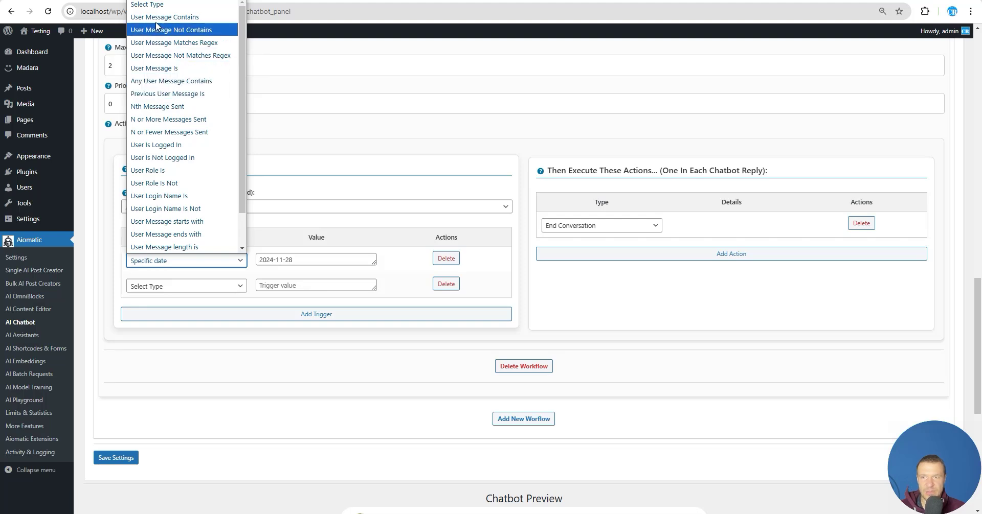
pyautogui.click(174, 147)
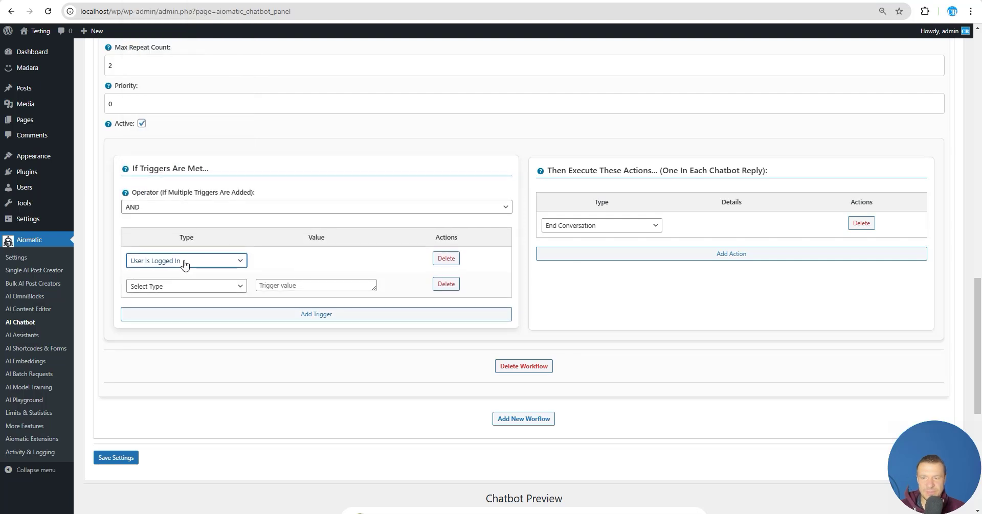
pyautogui.click(212, 283)
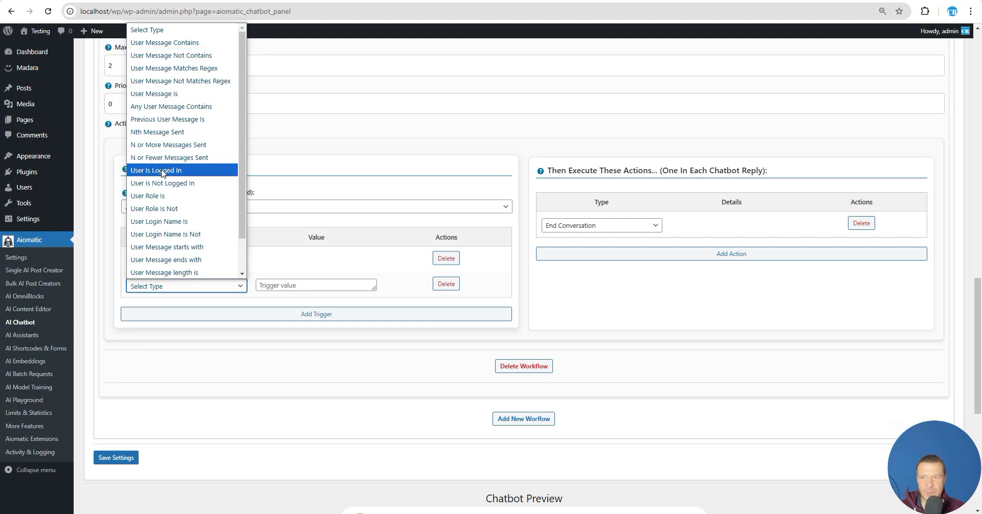
pyautogui.click(169, 94)
# - Copy "I need urgent support" from Workflow 1's user response options into the value of Workflow 2's second trigger
pyautogui.scroll(7, 284, 285)
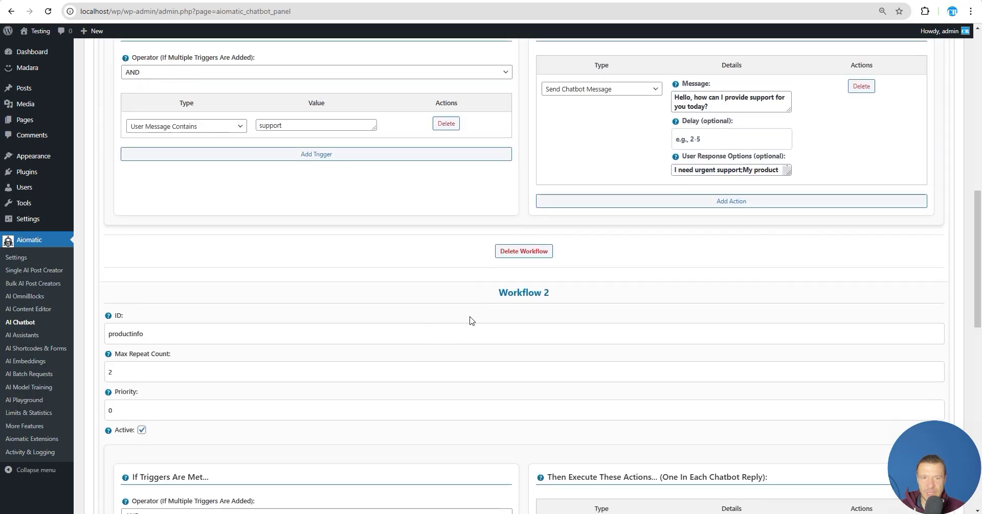
pyautogui.moveTo(786, 221); pyautogui.dragTo(788, 299)
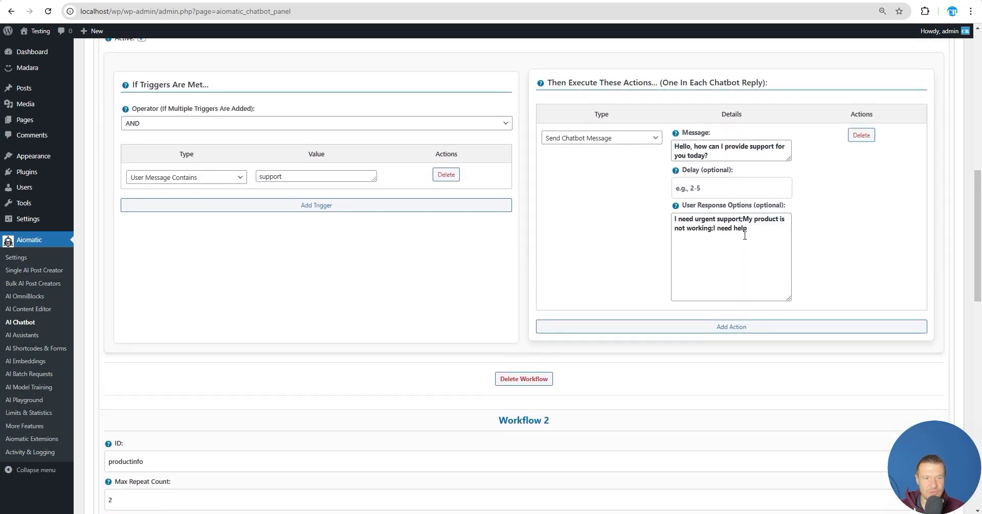
pyautogui.moveTo(675, 219); pyautogui.dragTo(740, 221)
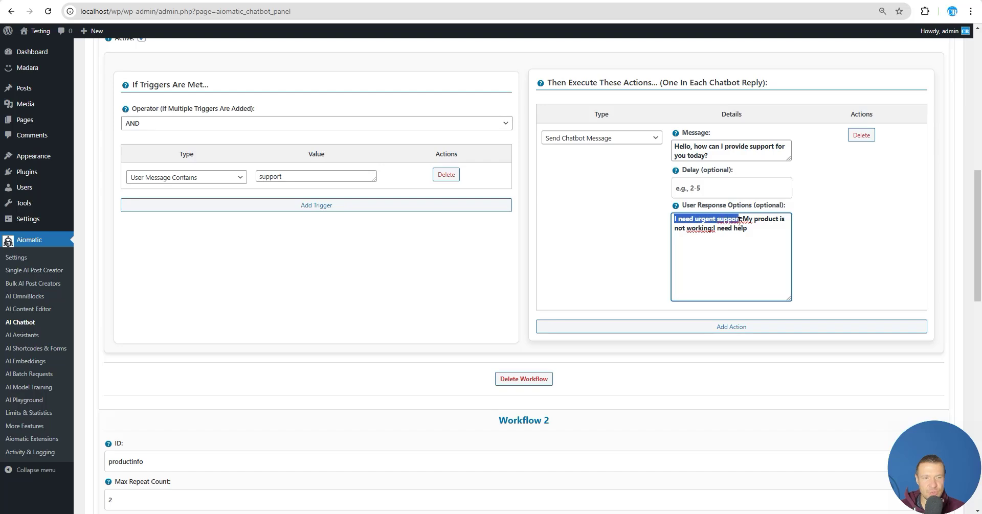
pyautogui.scroll(-8, 629, 261)
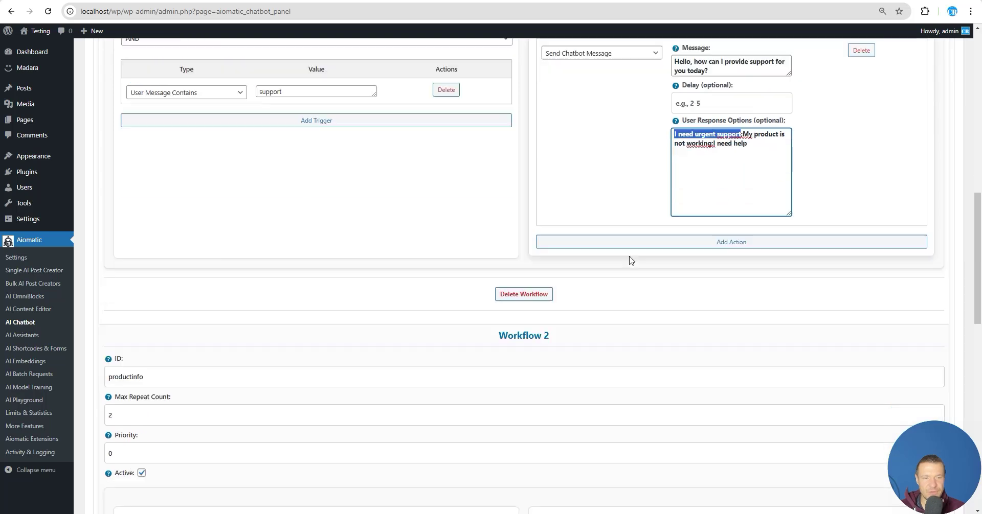
pyautogui.click(273, 310)
pyautogui.write('I need urgent support')
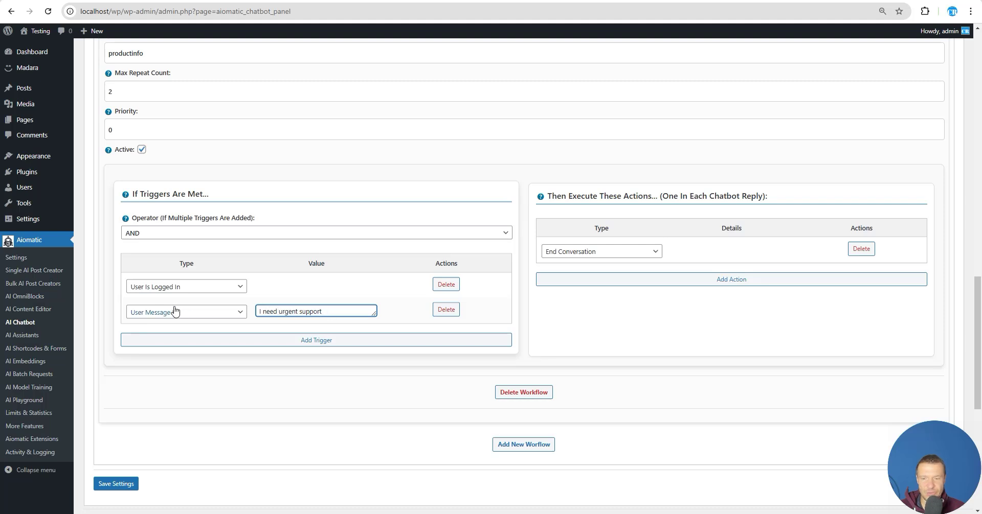
# - Change Workflow 2's action to "Prepend Text to AI Prompt" with the text "You speak only Hungarian. Replay only in Hungarian."
pyautogui.click(583, 249)
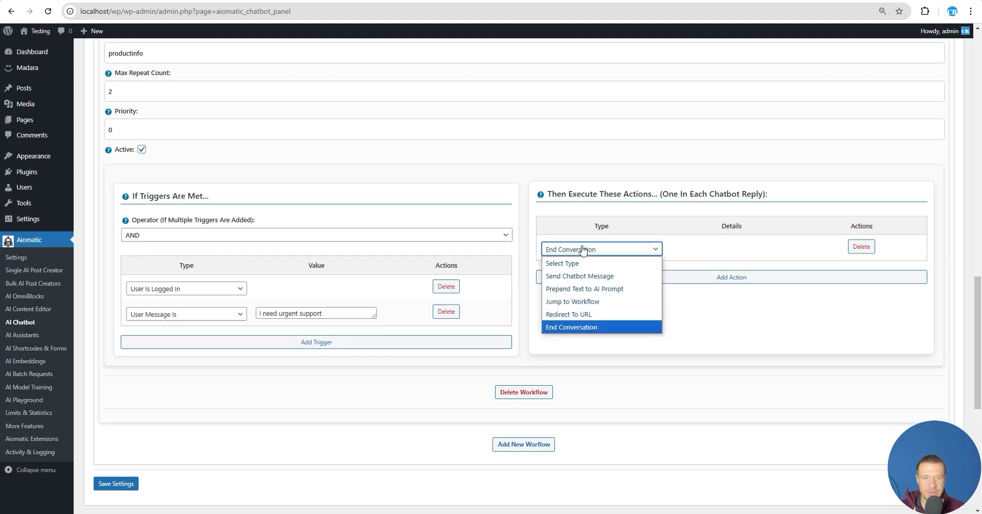
pyautogui.click(570, 289)
pyautogui.scroll(-1, 613, 255)
pyautogui.click(696, 208)
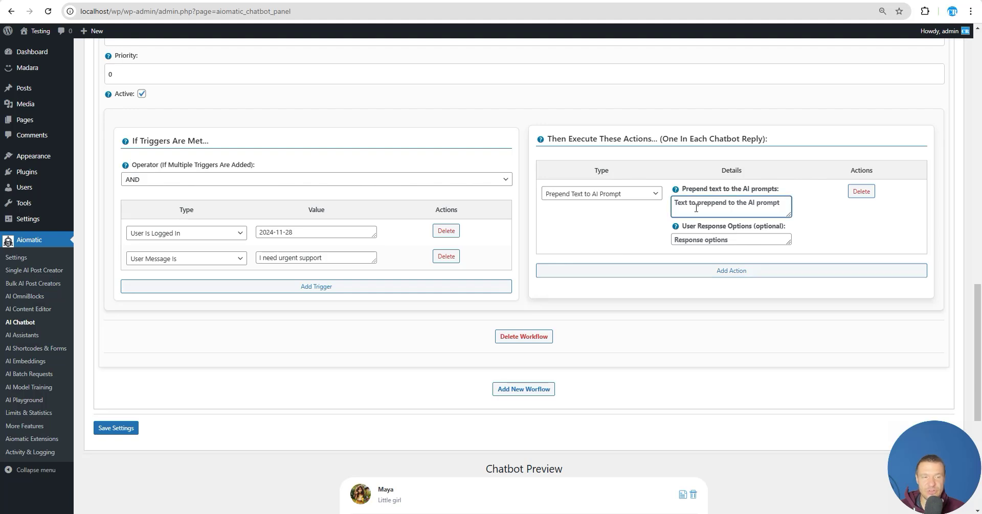
pyautogui.write('Yo')
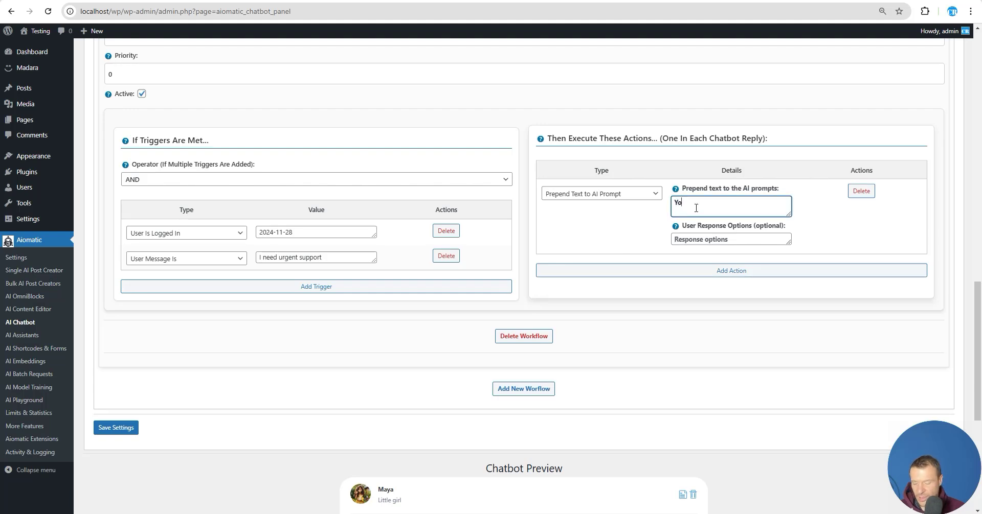
pyautogui.write('u speark')
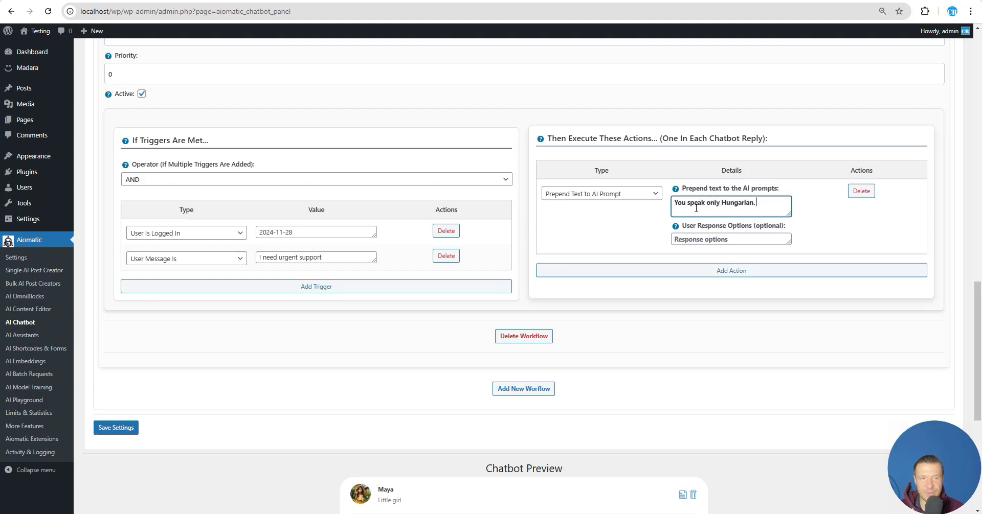
pyautogui.write('Replay only in Hungarian.')
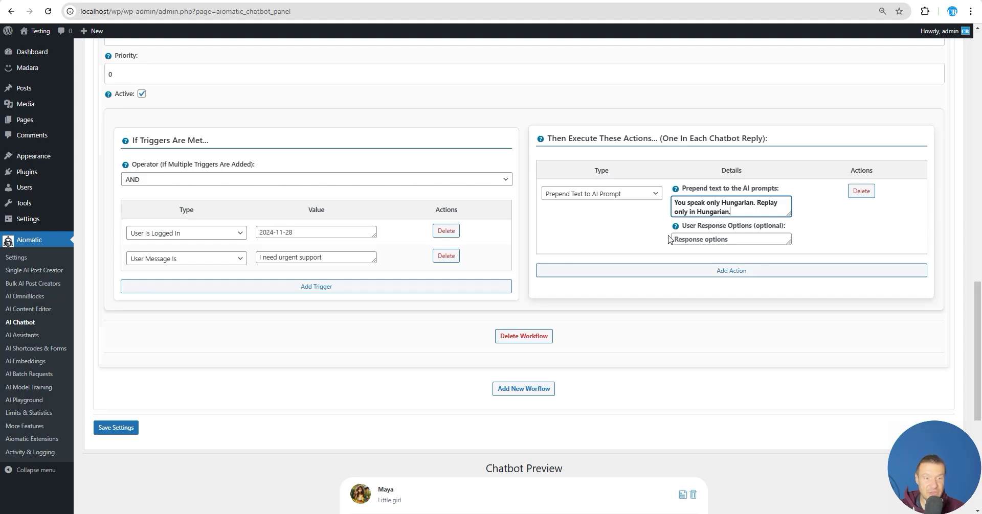
# - Add two more actions to Workflow 2 without choosing their types
pyautogui.click(644, 271)
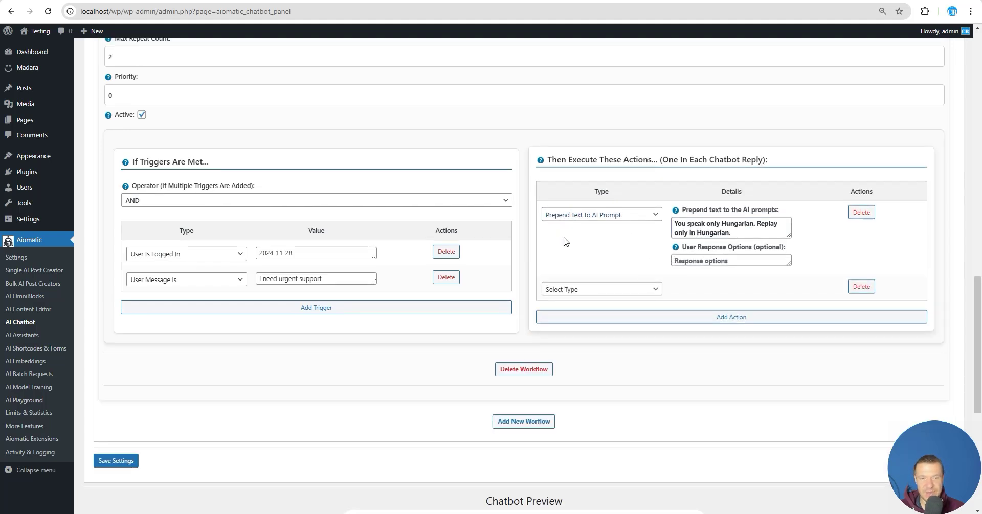
pyautogui.click(721, 321)
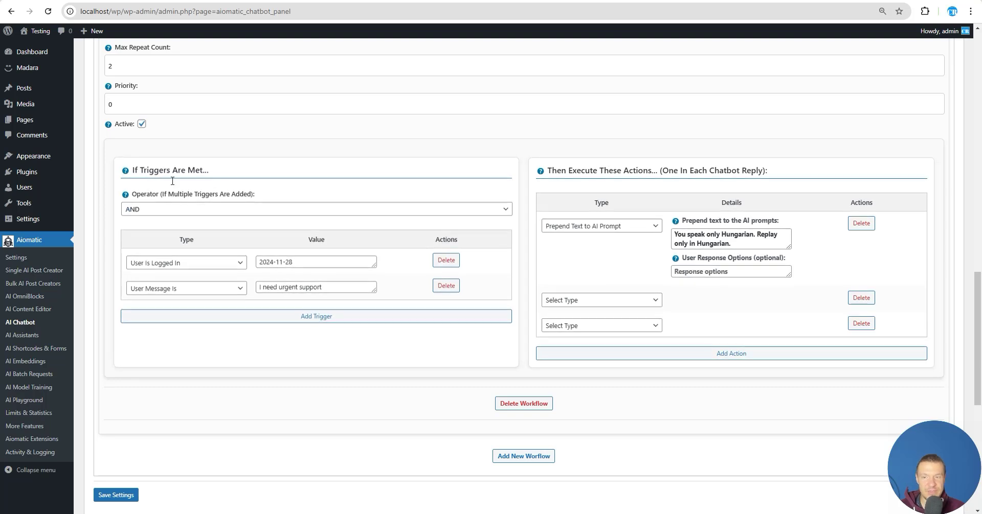
pyautogui.scroll(3, 385, 252)
pyautogui.scroll(-4, 616, 277)
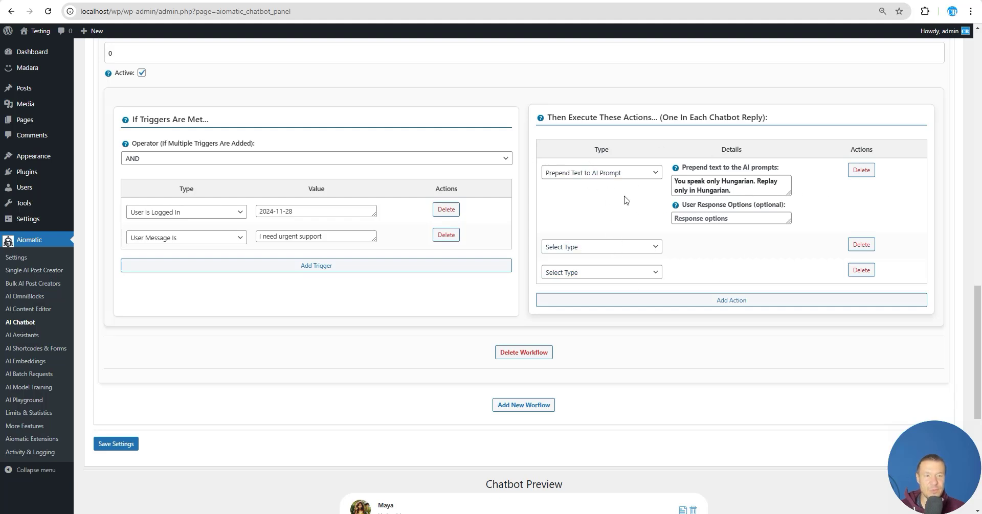
# - Check the action types available for Workflow 2's empty actions and delete the second action in the list
pyautogui.click(592, 274)
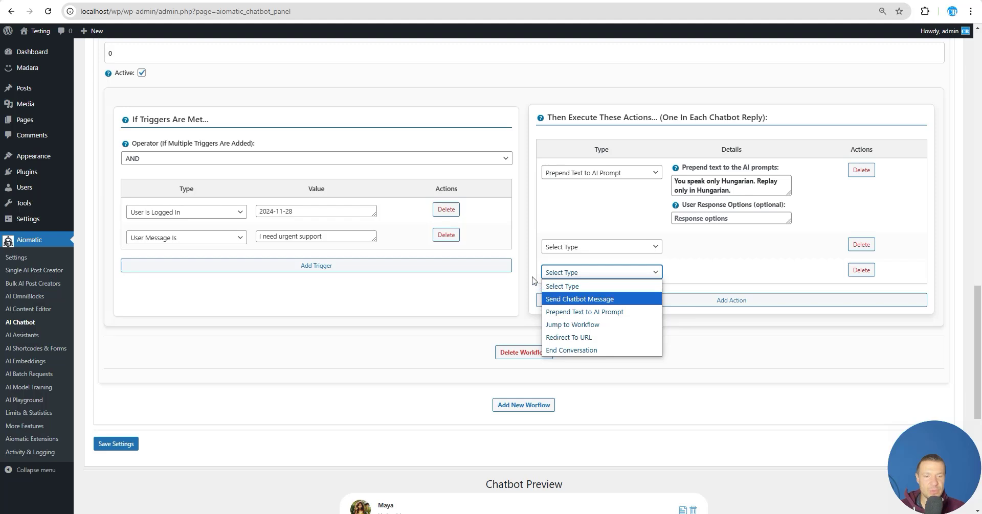
pyautogui.click(532, 281)
pyautogui.click(562, 276)
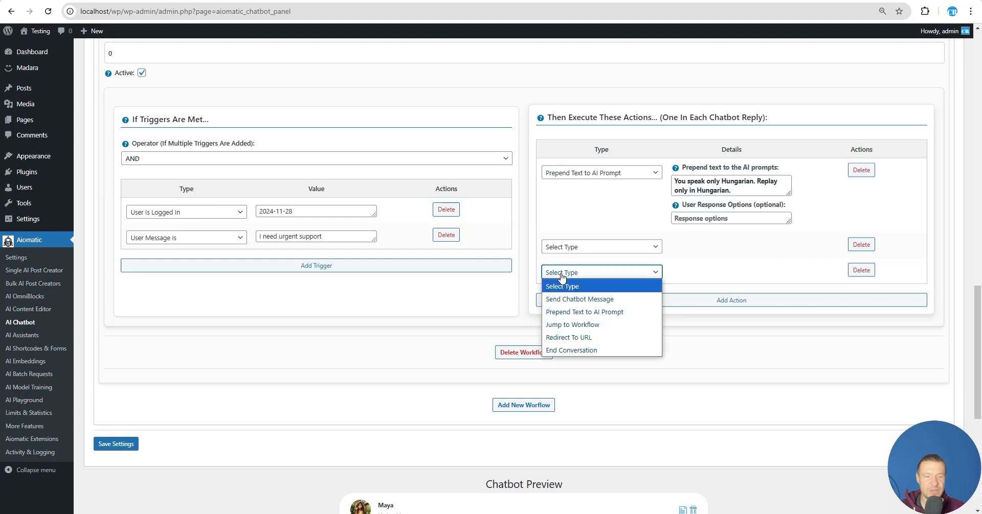
pyautogui.click(714, 287)
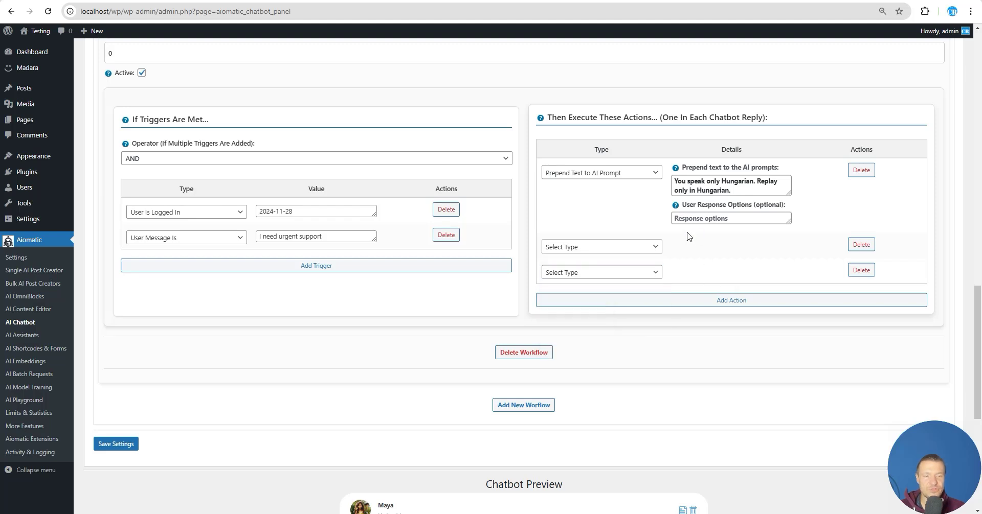
pyautogui.click(573, 247)
pyautogui.click(573, 247)
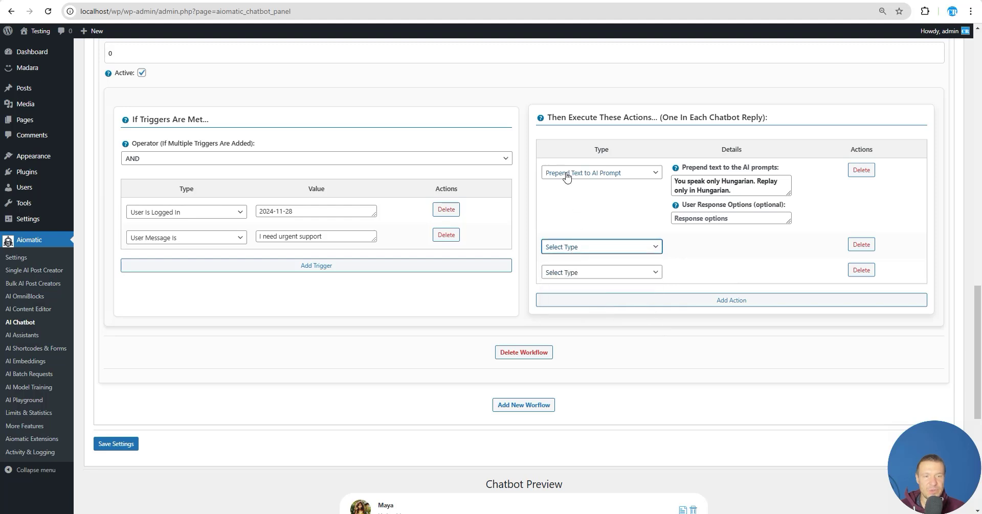
pyautogui.click(863, 245)
# - Examine Workflow 1's ID and its "User Message Contains" trigger value
pyautogui.scroll(15, 607, 235)
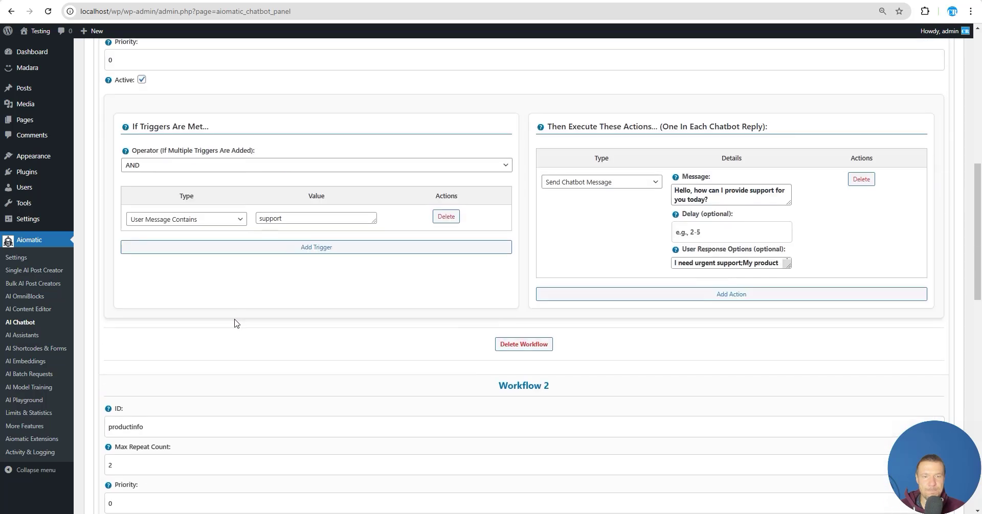
pyautogui.scroll(-4, 312, 311)
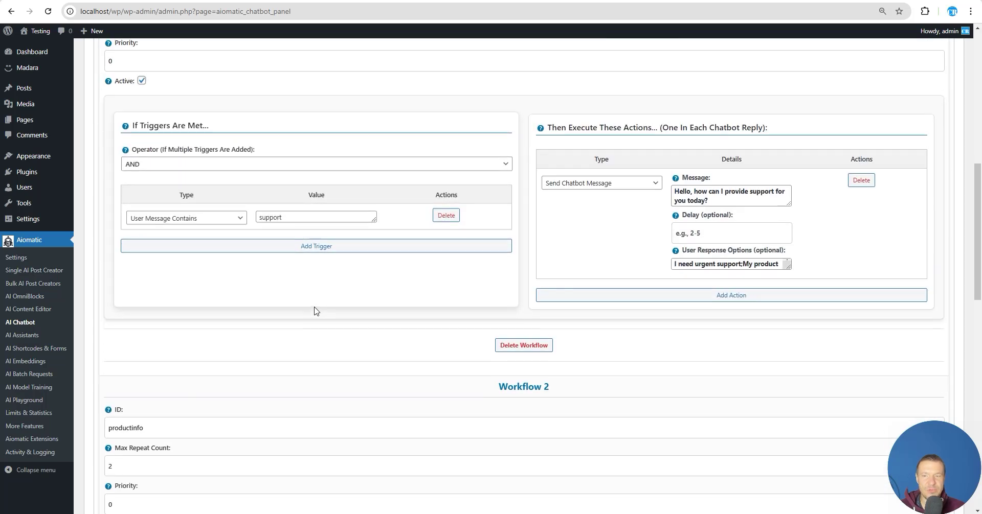
pyautogui.scroll(3, 305, 311)
pyautogui.moveTo(137, 137); pyautogui.dragTo(109, 133)
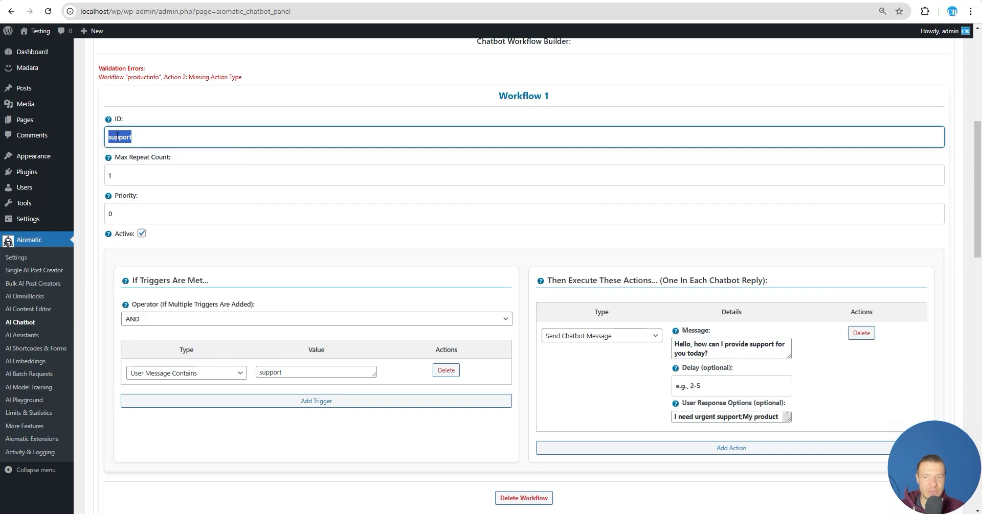
pyautogui.click(156, 378)
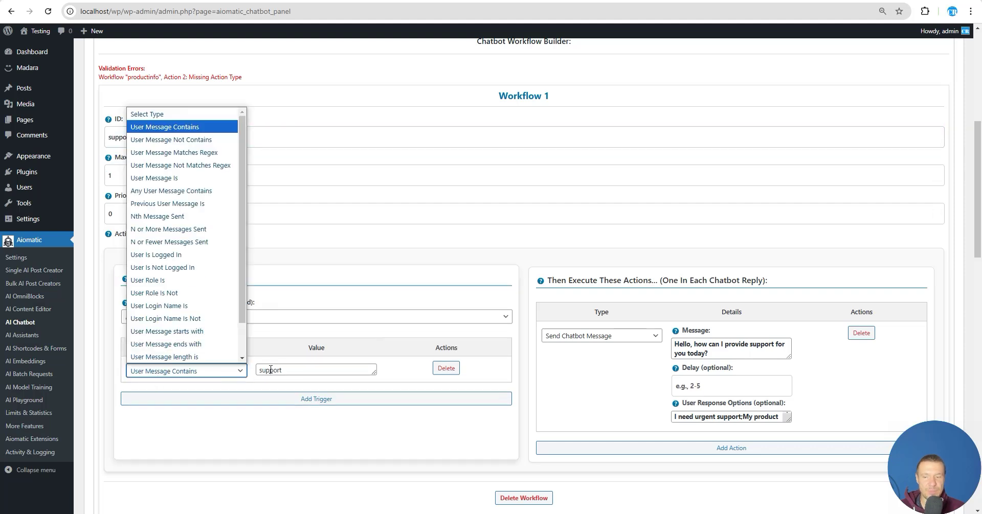
pyautogui.click(267, 370)
pyautogui.doubleClick(267, 372)
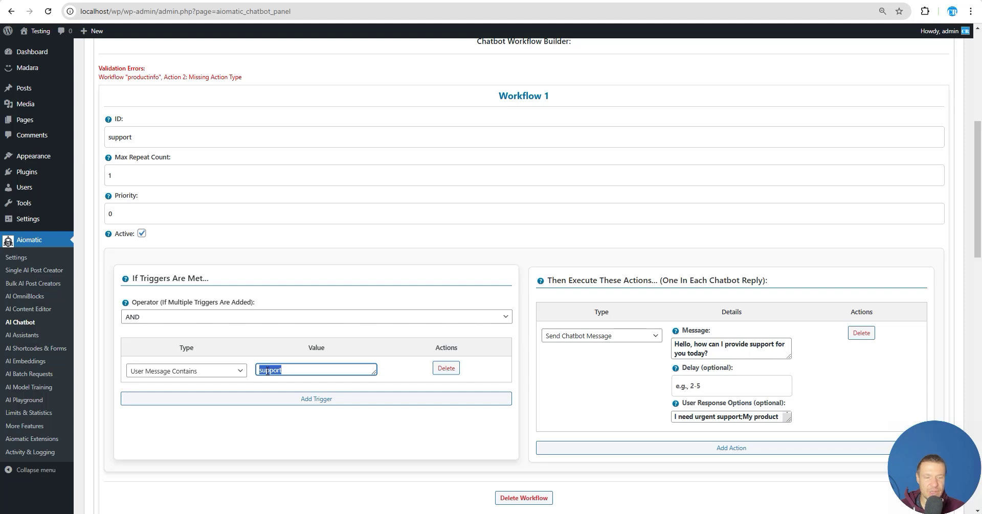
# - Examine Workflow 1's chatbot message and user response options, enlarging the response options field to read the full text
pyautogui.scroll(-2, 267, 371)
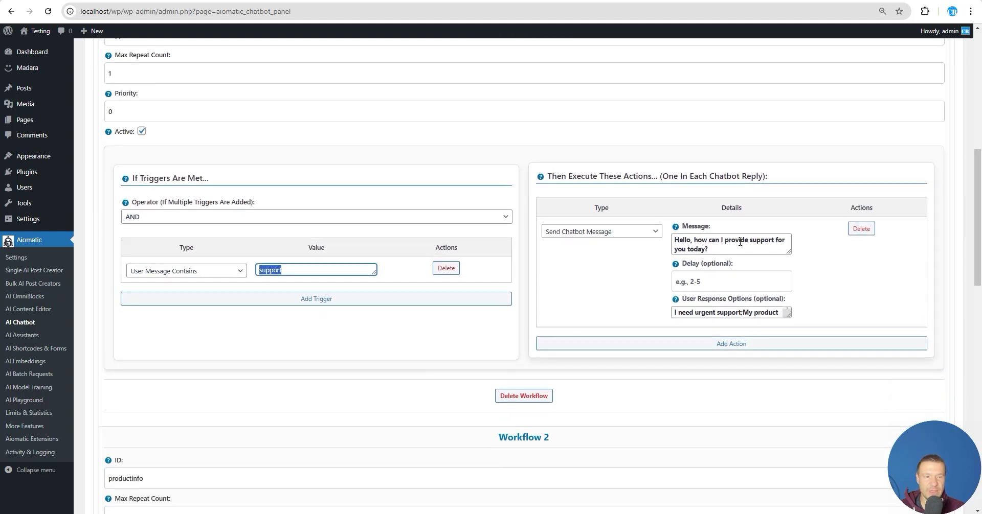
pyautogui.moveTo(676, 239); pyautogui.dragTo(703, 248)
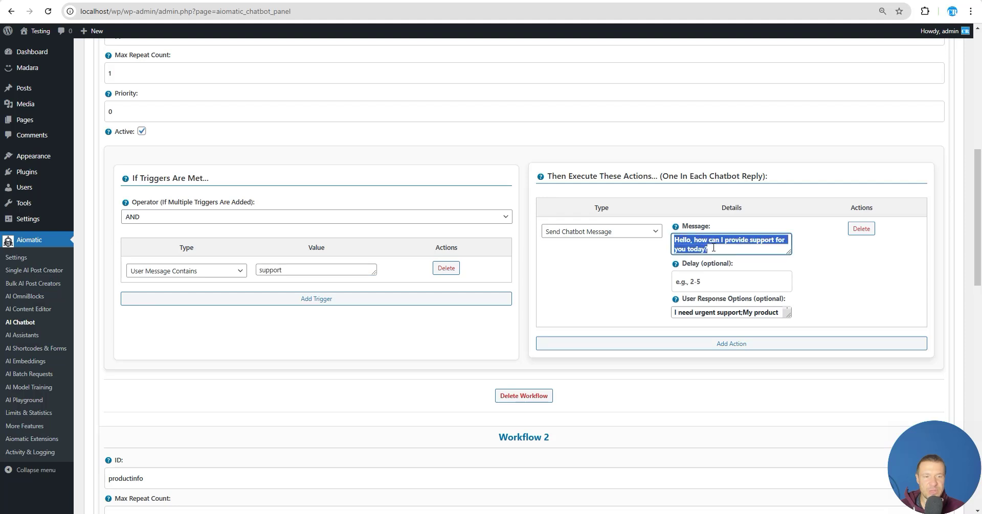
pyautogui.moveTo(674, 312); pyautogui.dragTo(789, 345)
pyautogui.click(711, 322)
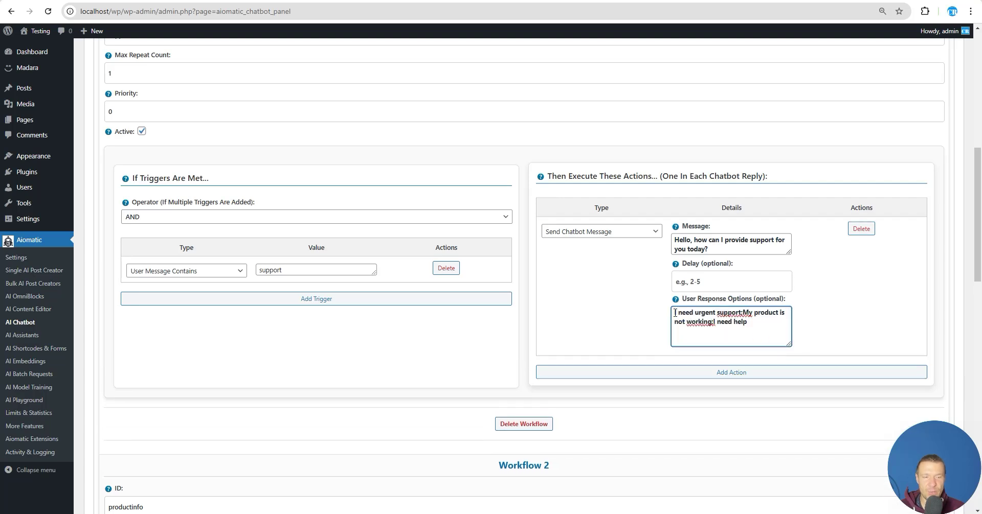
pyautogui.moveTo(675, 313); pyautogui.dragTo(740, 312)
pyautogui.scroll(-12, 503, 315)
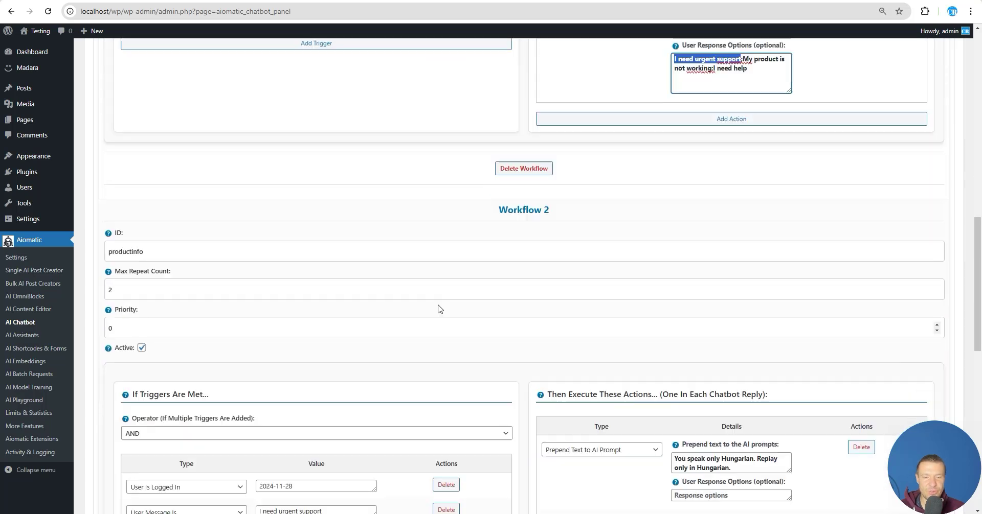
# - Change Workflow 2's ID to urgentsupport
pyautogui.scroll(3, 265, 247)
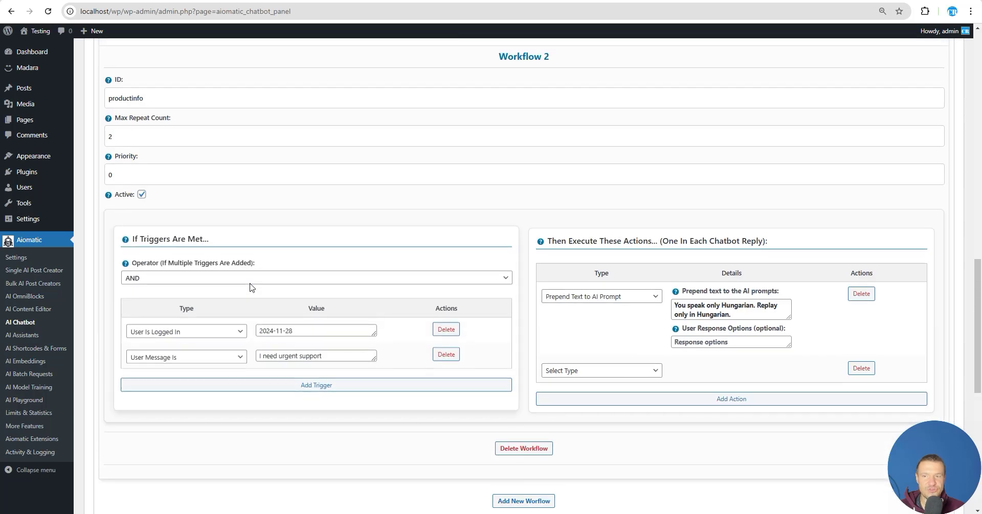
pyautogui.scroll(1, 192, 256)
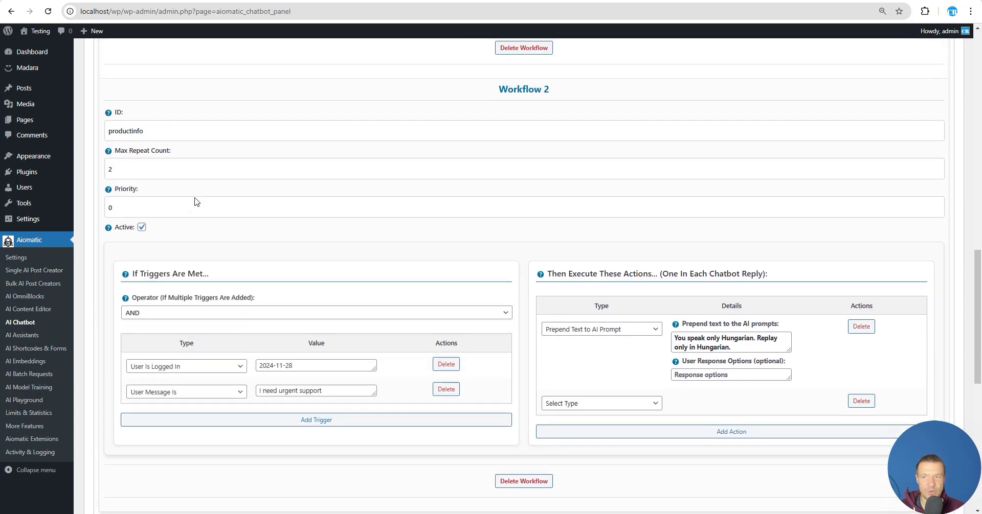
pyautogui.doubleClick(126, 149)
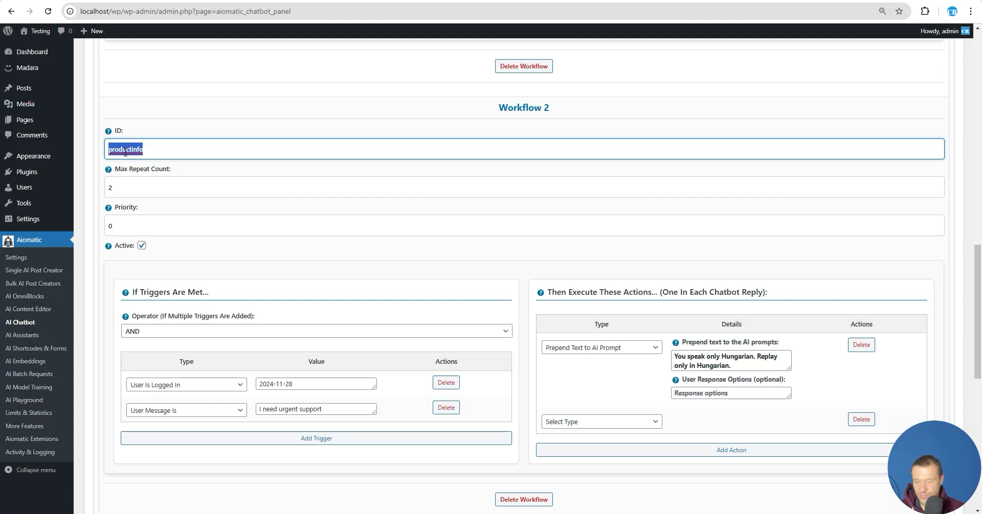
pyautogui.write('urgen')
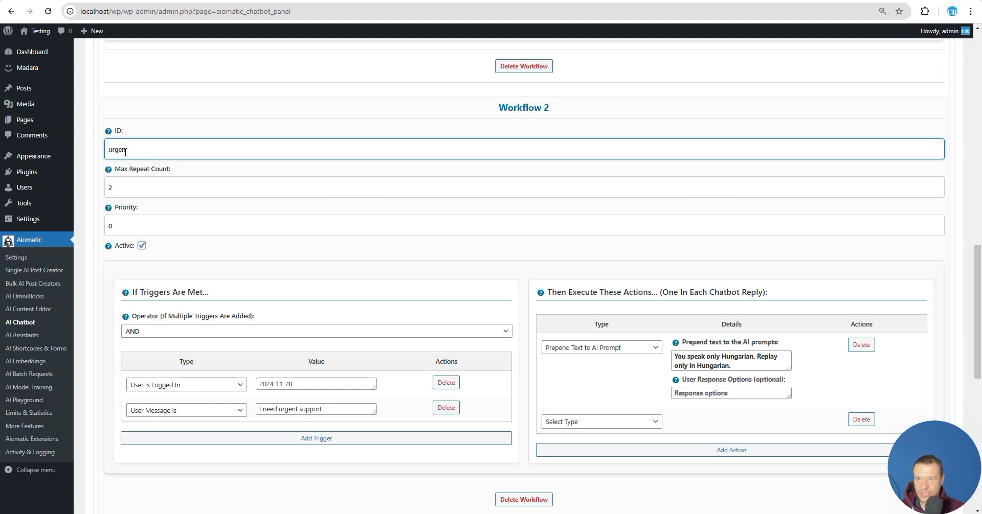
pyautogui.write('tsupport')
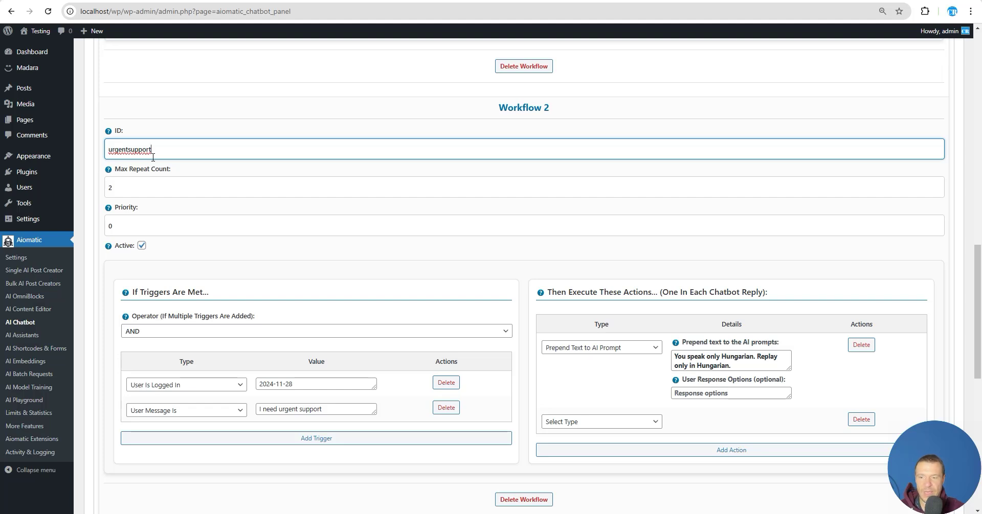
# - Compare Workflow 2's "User Message Is" trigger value with Workflow 1's response options and read the text prepended to the AI prompt
pyautogui.scroll(-2, 152, 157)
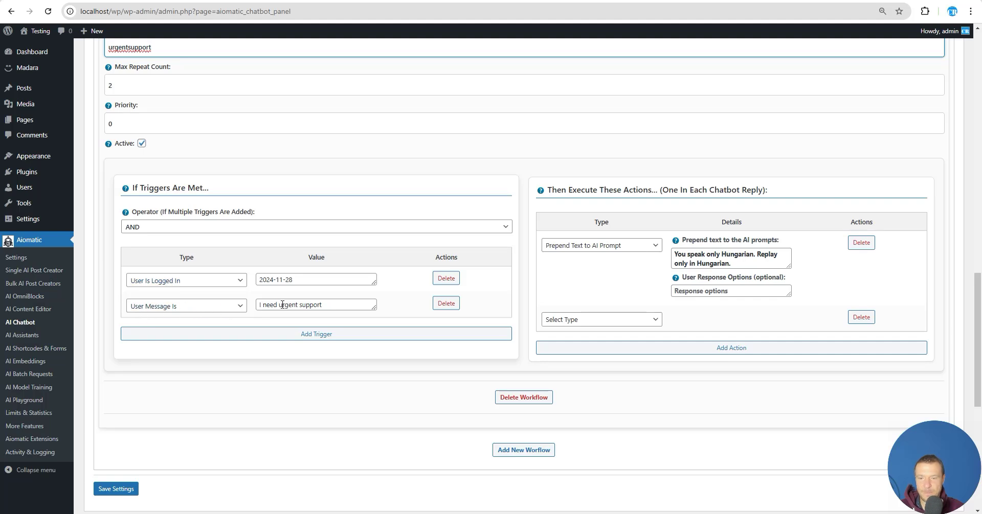
pyautogui.click(893, 1)
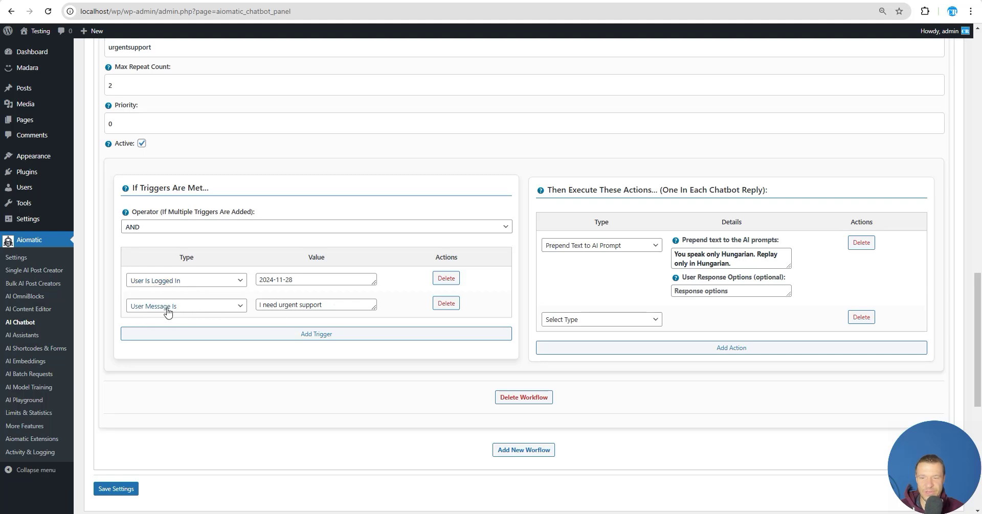
pyautogui.moveTo(258, 305); pyautogui.dragTo(319, 303)
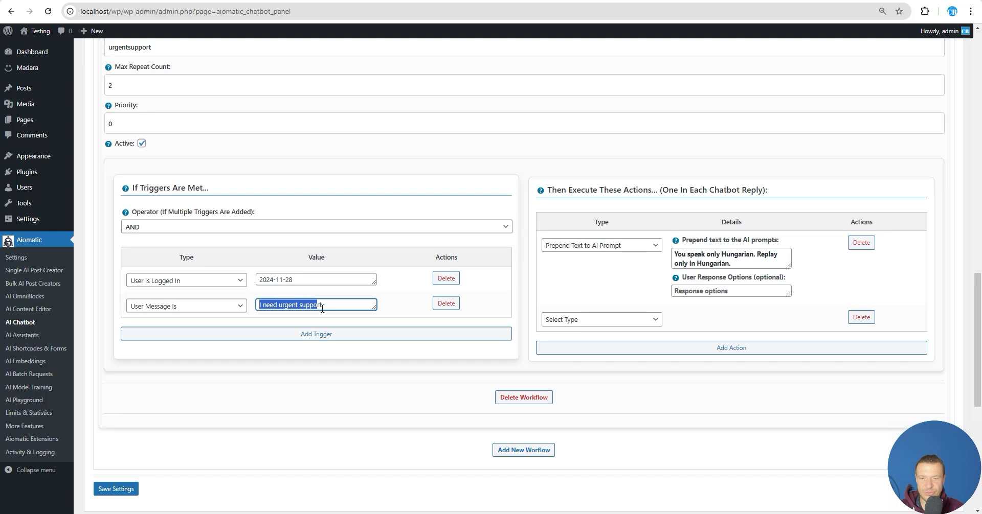
pyautogui.scroll(6, 745, 220)
pyautogui.moveTo(674, 159); pyautogui.dragTo(744, 160)
pyautogui.scroll(-6, 478, 339)
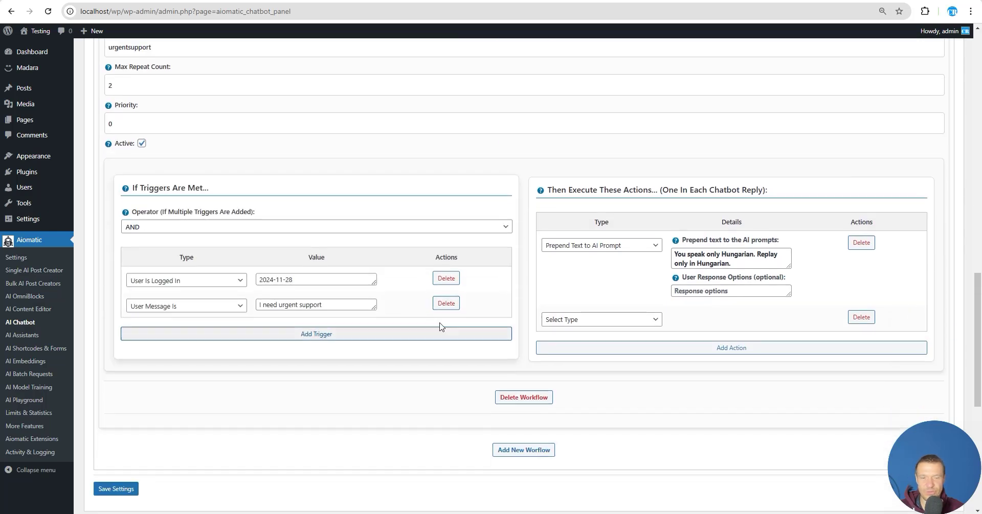
pyautogui.scroll(-1, 346, 333)
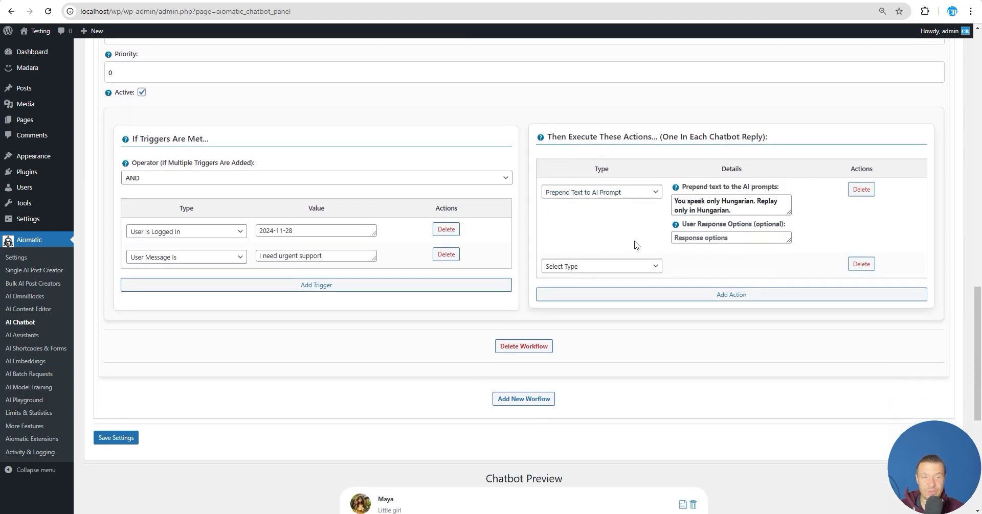
pyautogui.doubleClick(736, 199)
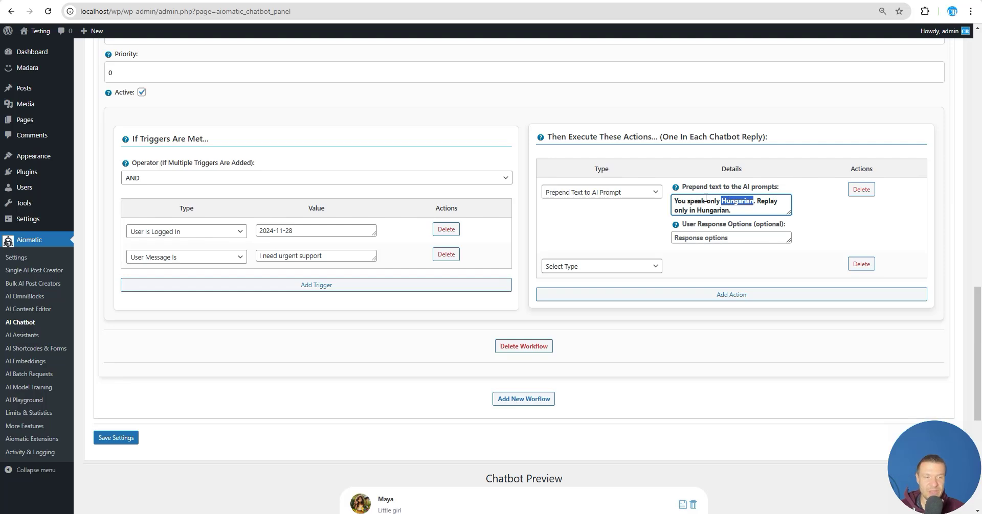
pyautogui.moveTo(675, 200); pyautogui.dragTo(732, 211)
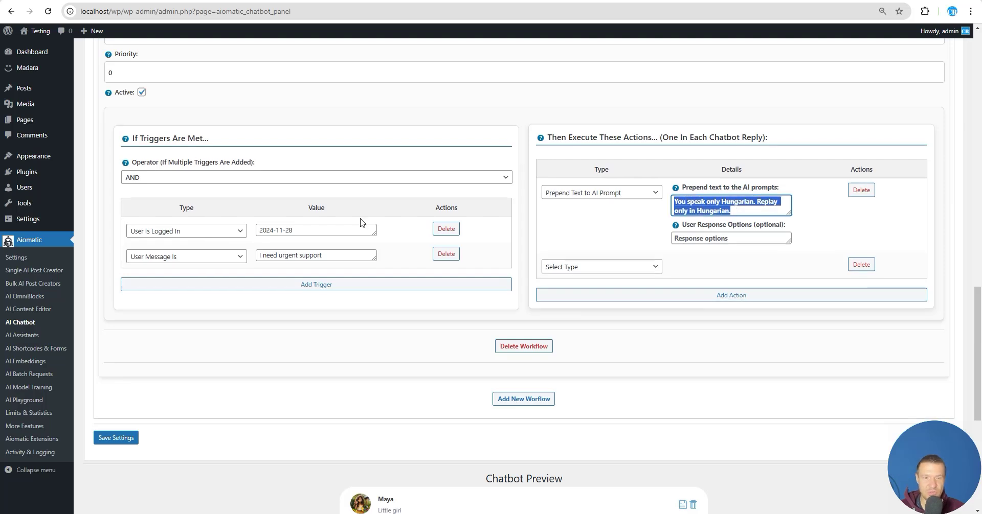
pyautogui.scroll(5, 490, 296)
pyautogui.scroll(-7, 509, 262)
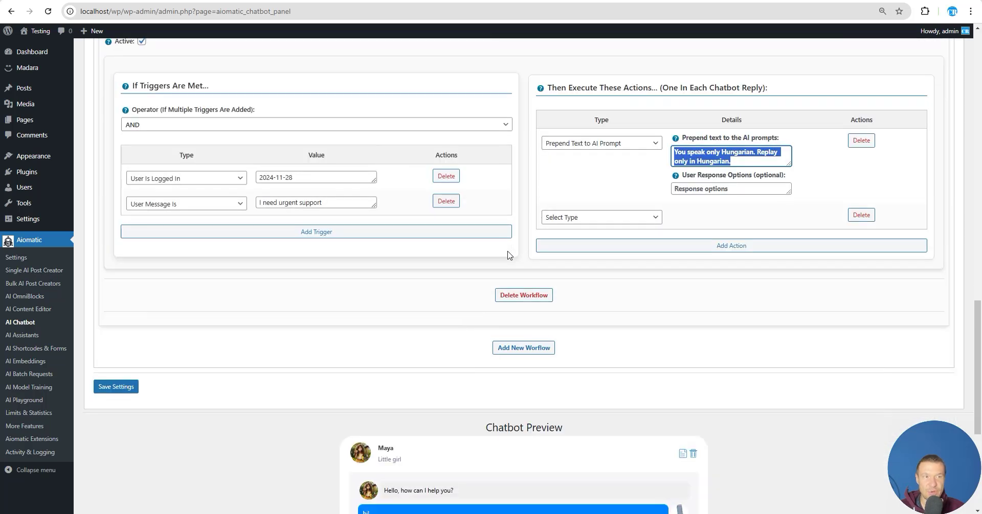
# - Set Workflow 2's second action to End Conversation and save the chatbot settings
pyautogui.click(596, 219)
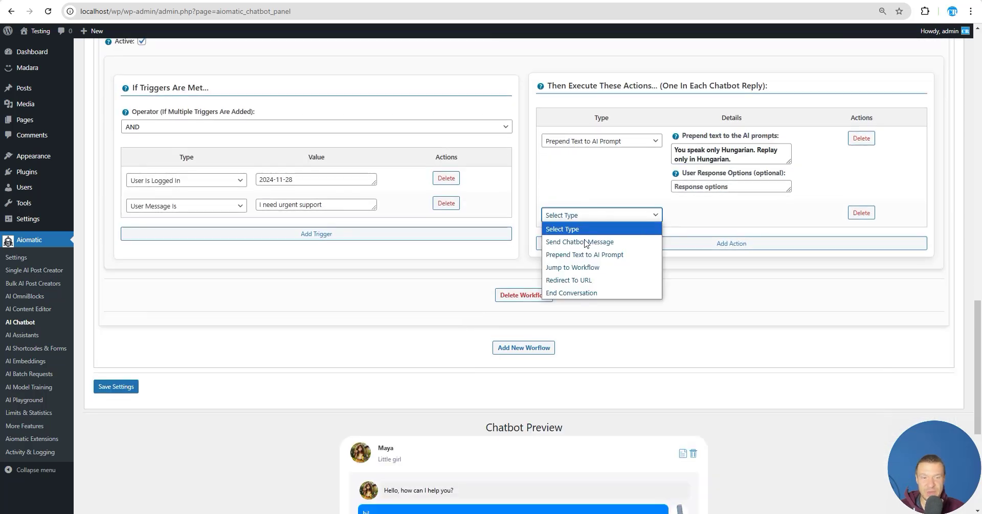
pyautogui.click(567, 292)
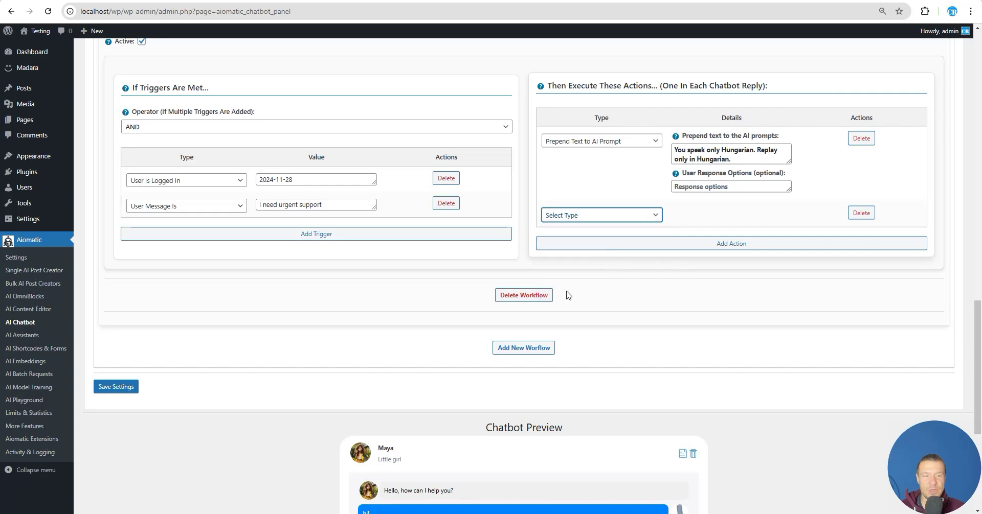
pyautogui.scroll(2, 511, 209)
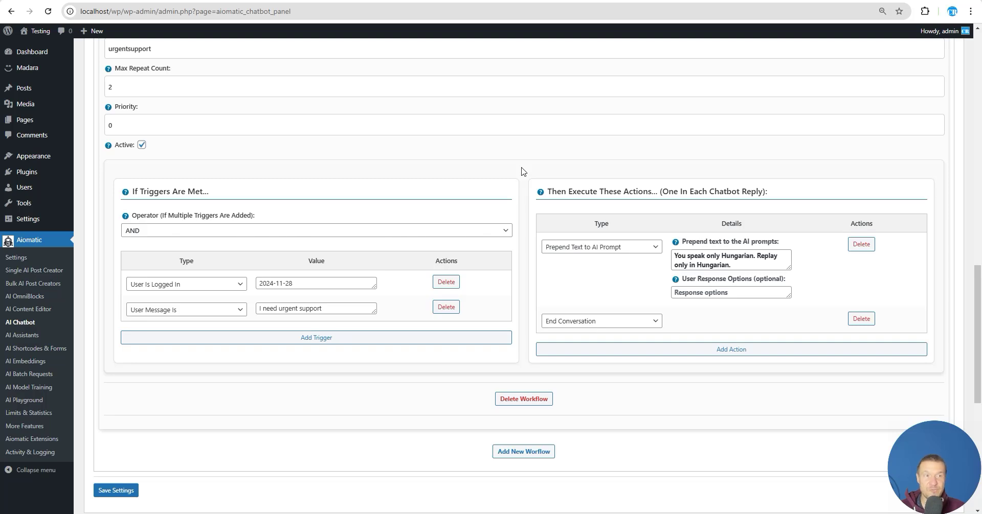
pyautogui.scroll(9, 450, 329)
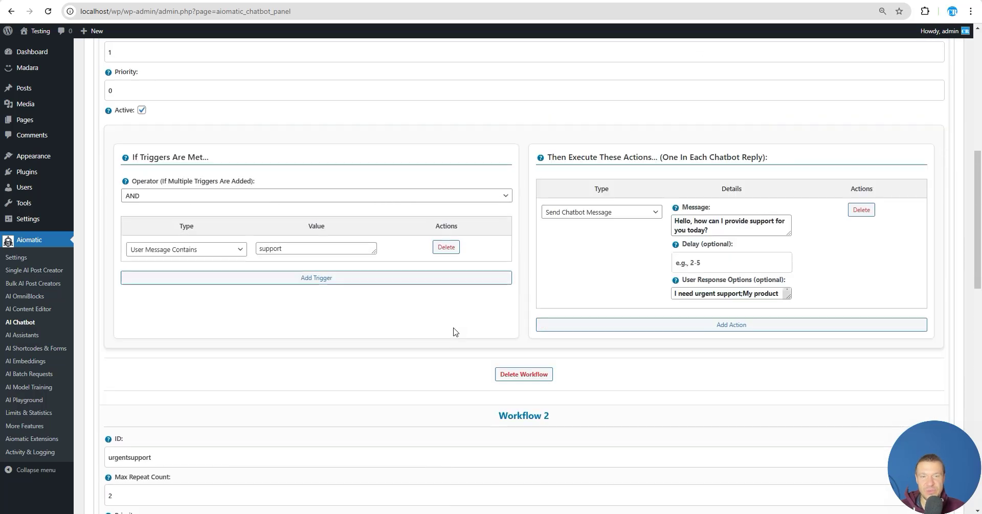
pyautogui.scroll(-9, 455, 329)
pyautogui.scroll(-1, 453, 329)
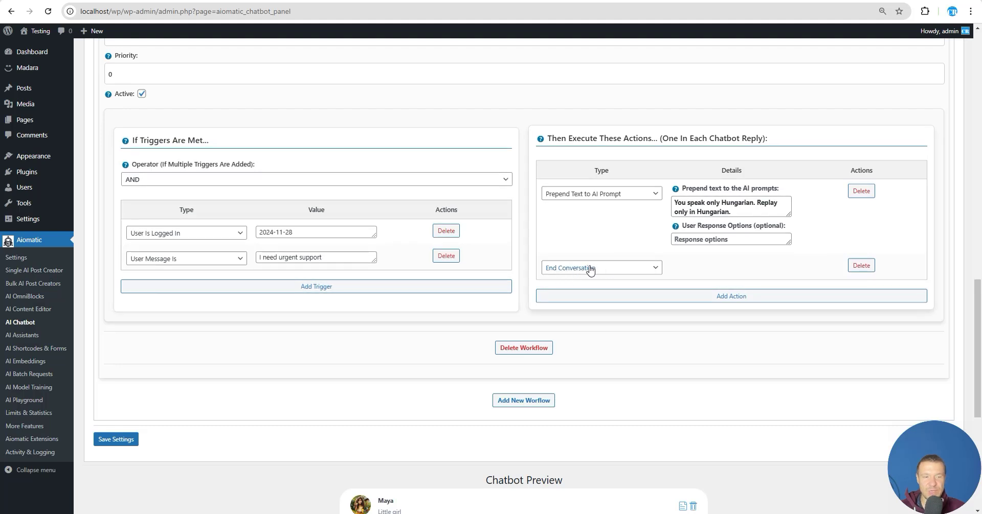
pyautogui.click(107, 443)
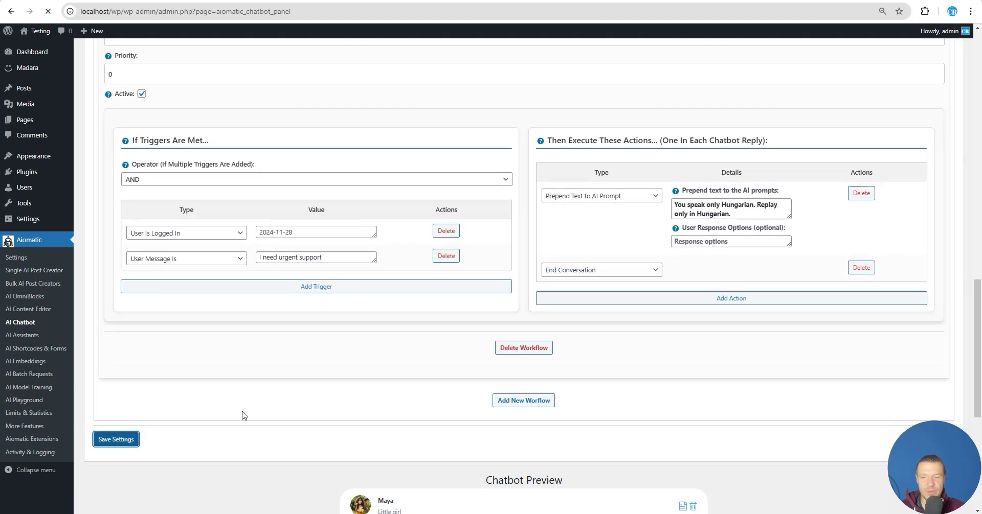
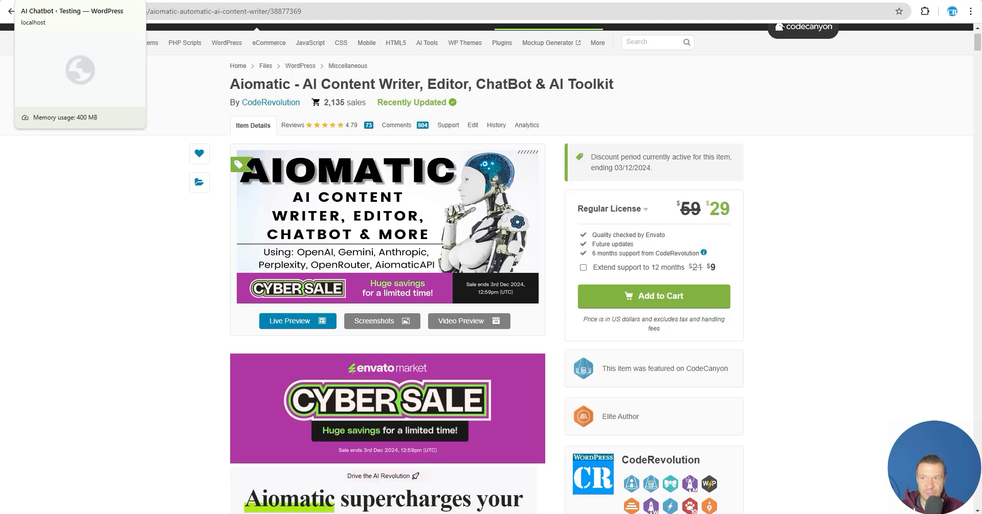
# - Return to the AI Chatbot browser tab and look over the triggers and actions of both workflows
pyautogui.click(77, 1)
pyautogui.scroll(-5, 323, 200)
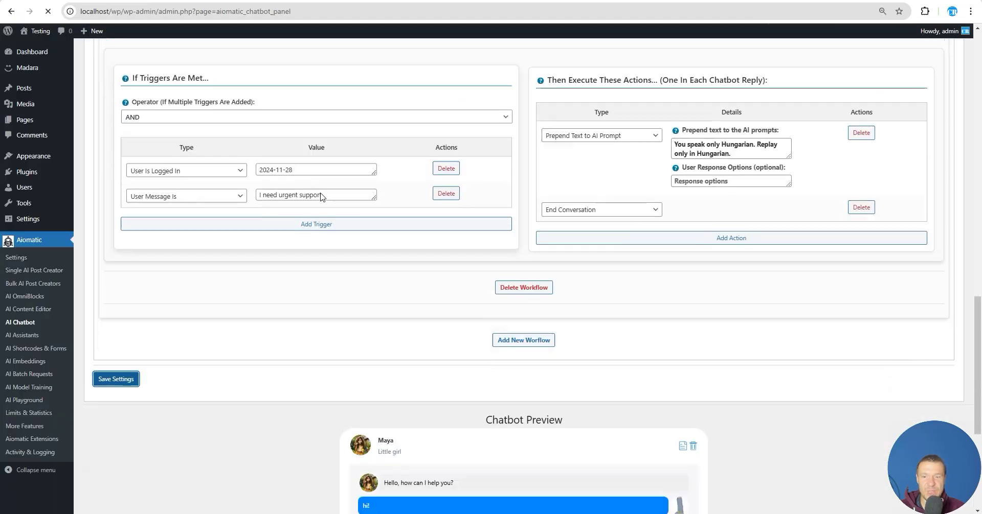
pyautogui.scroll(6, 291, 244)
pyautogui.scroll(1, 291, 243)
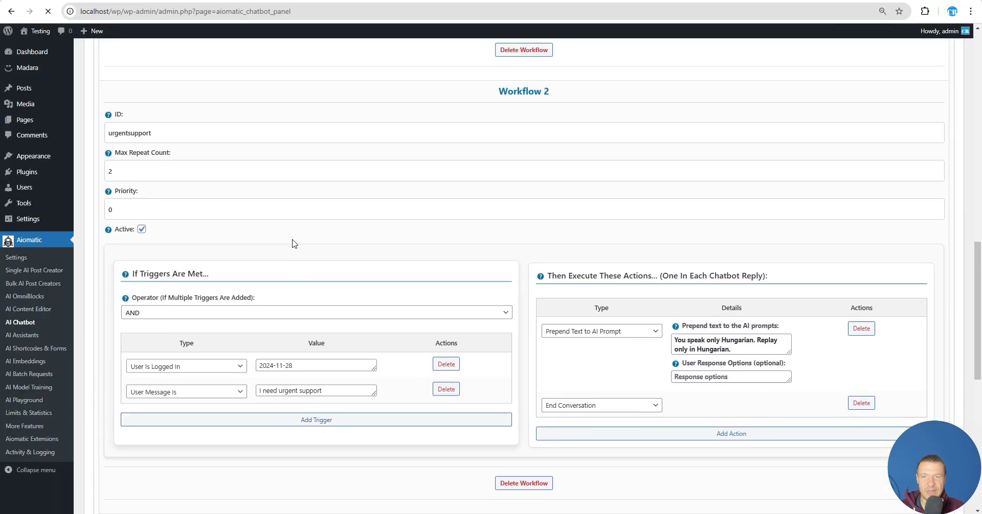
pyautogui.scroll(-5, 287, 235)
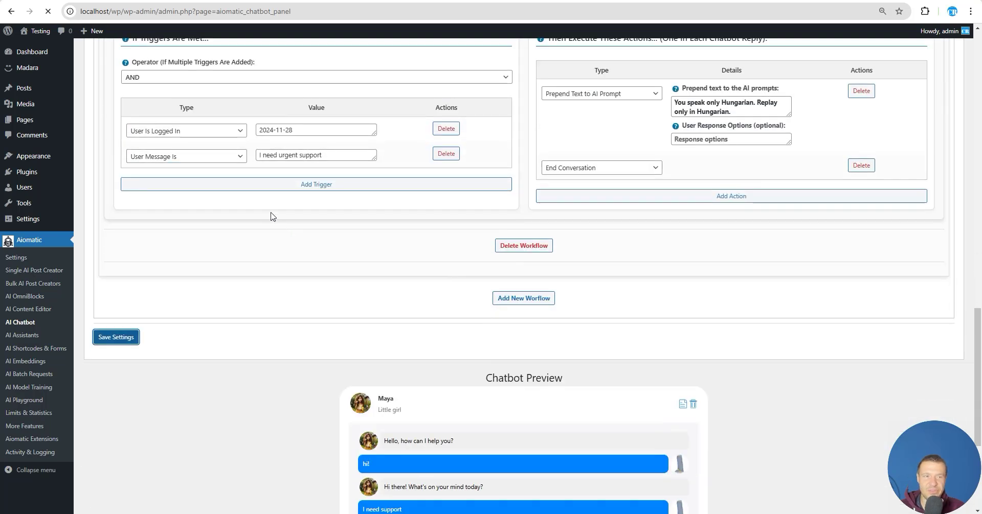
pyautogui.scroll(5, 272, 214)
pyautogui.scroll(15, 468, 358)
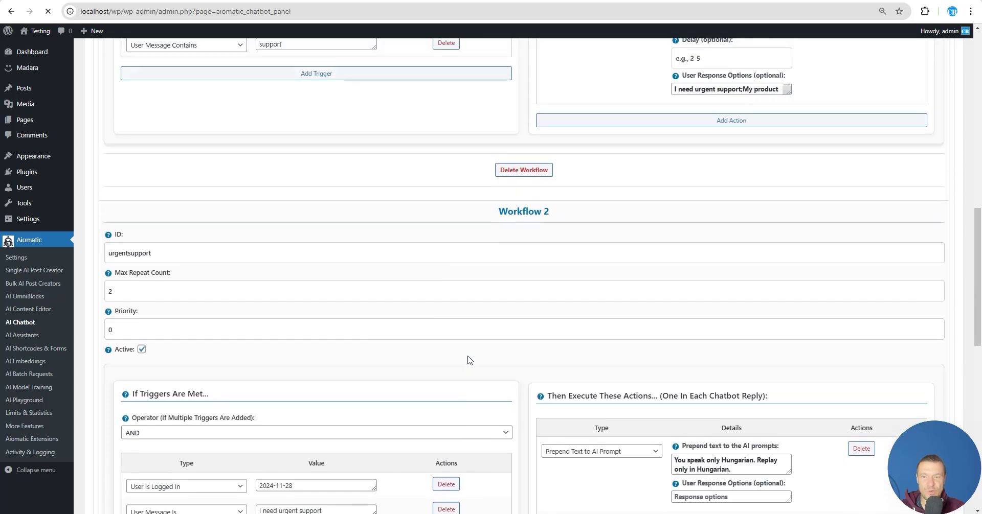
pyautogui.scroll(-3, 455, 346)
pyautogui.scroll(-6, 456, 344)
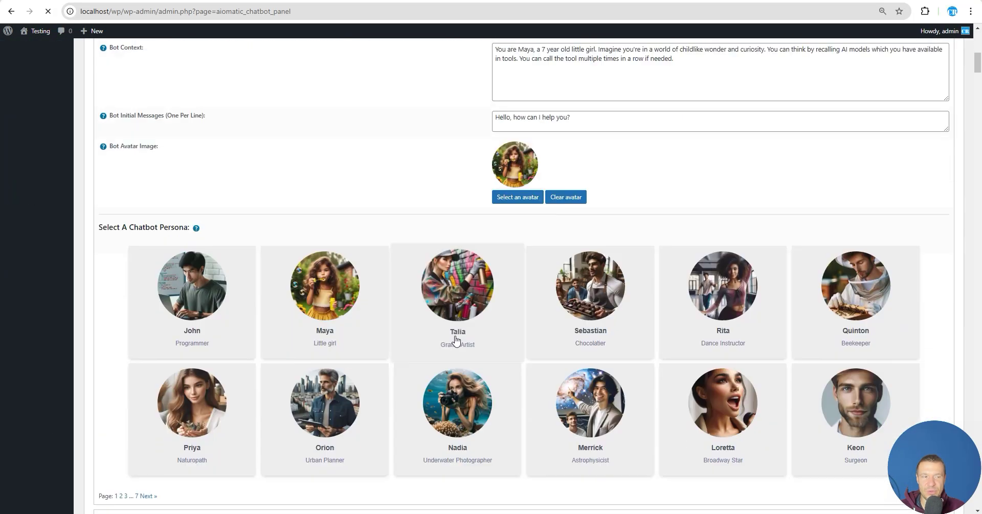
pyautogui.moveTo(978, 149); pyautogui.dragTo(972, 190)
pyautogui.scroll(-2, 818, 213)
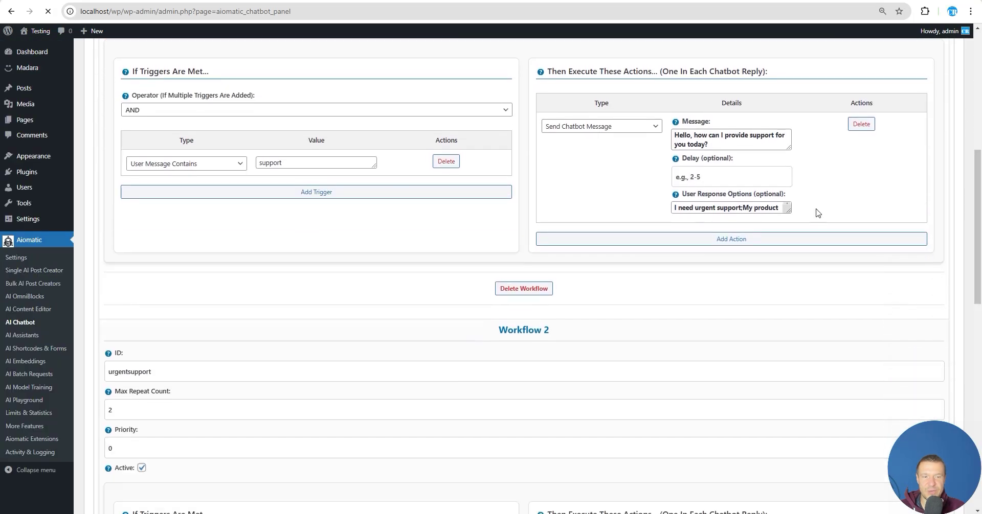
pyautogui.scroll(2, 493, 324)
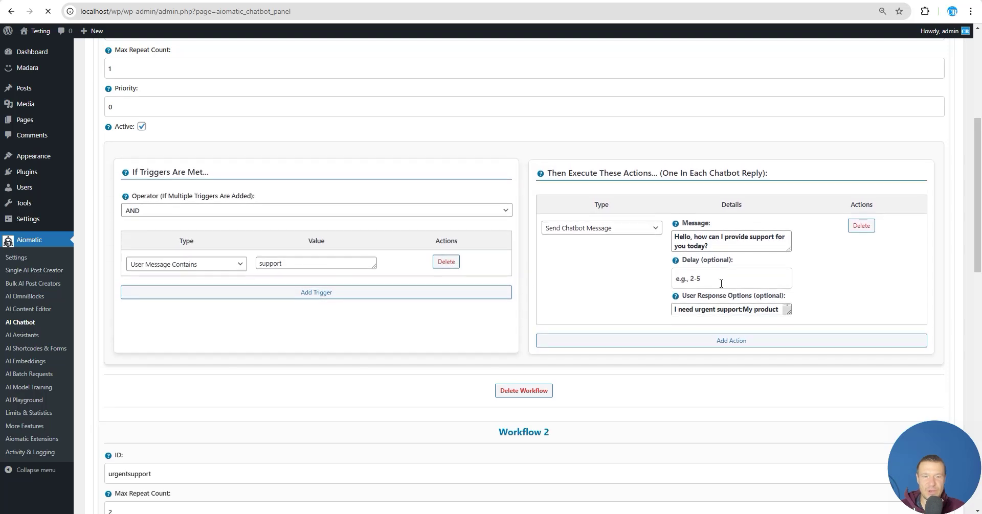
# - Send the message "i need support" in the chatbot preview to test Workflow 1
pyautogui.moveTo(979, 248); pyautogui.dragTo(965, 488)
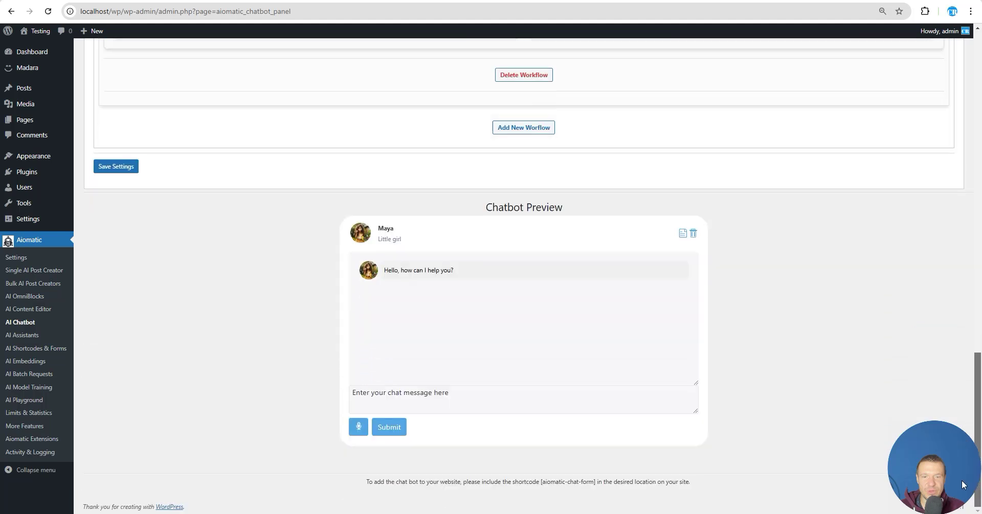
pyautogui.click(417, 402)
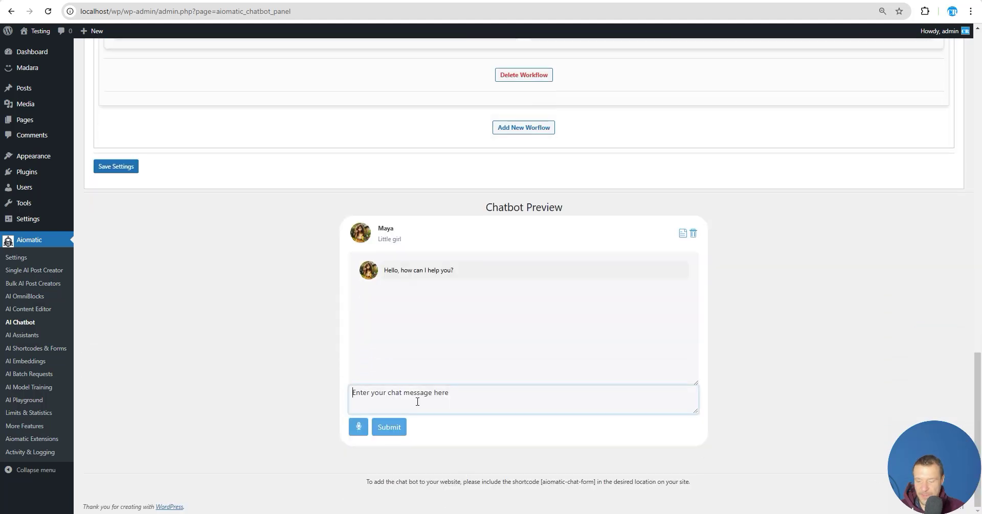
pyautogui.write('i need')
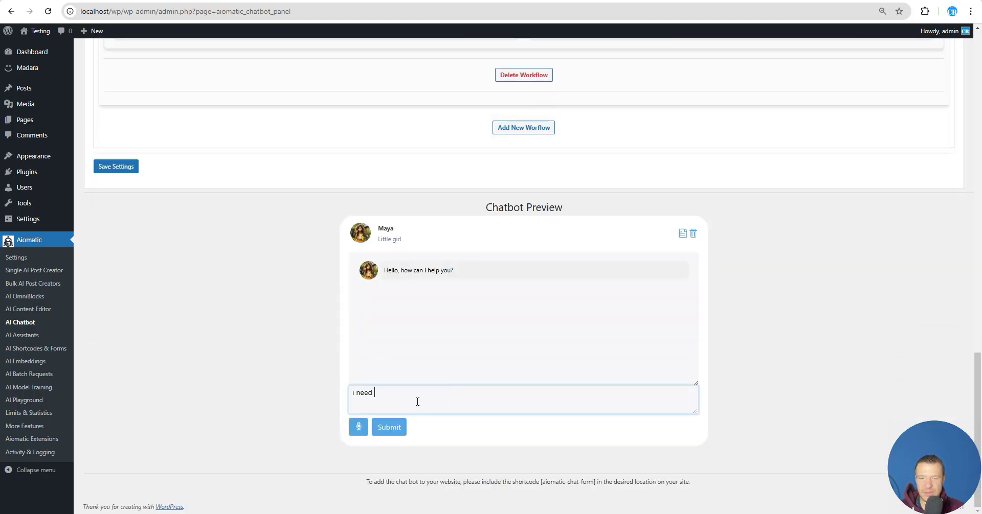
pyautogui.write(' support')
pyautogui.press('Return')
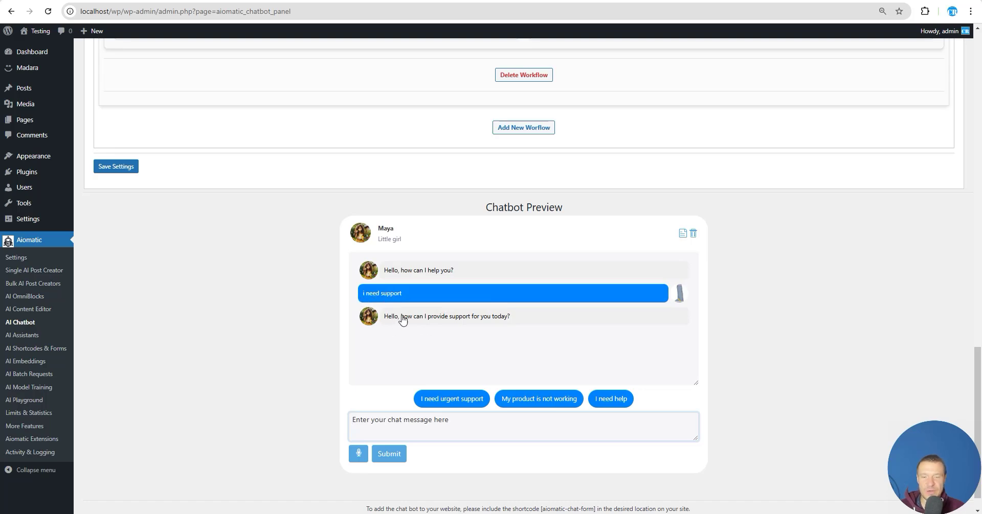
# - Compare the chatbot's reply with Workflow 1's message and examine Workflow 2's triggers and actions
pyautogui.scroll(15, 453, 324)
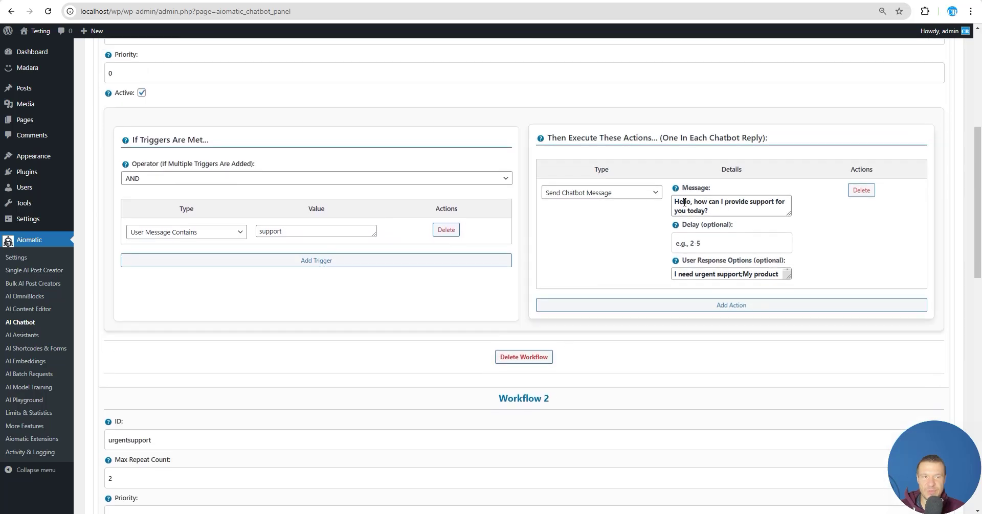
pyautogui.scroll(3, 121, 143)
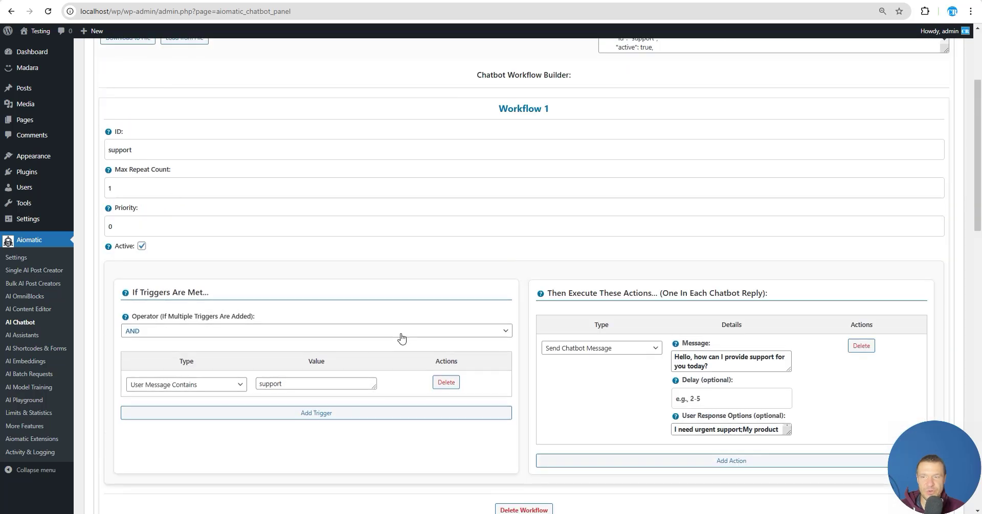
pyautogui.scroll(-3, 401, 337)
pyautogui.scroll(-6, 697, 199)
pyautogui.scroll(6, 362, 382)
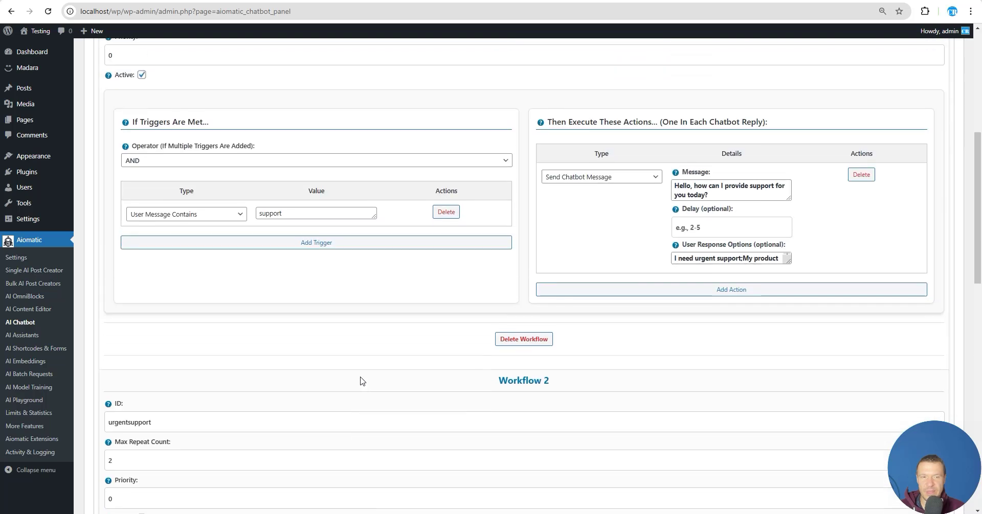
pyautogui.scroll(-5, 429, 372)
pyautogui.scroll(-4, 258, 273)
pyautogui.scroll(3, 270, 300)
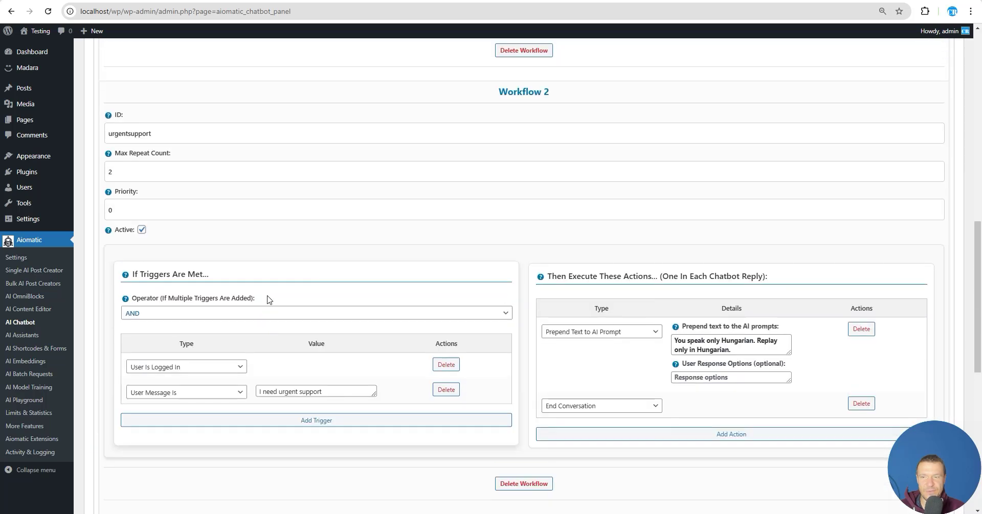
# - Check Workflow 2's max repeat count and test it by choosing the "I need urgent support" response in the chatbot preview
pyautogui.doubleClick(110, 172)
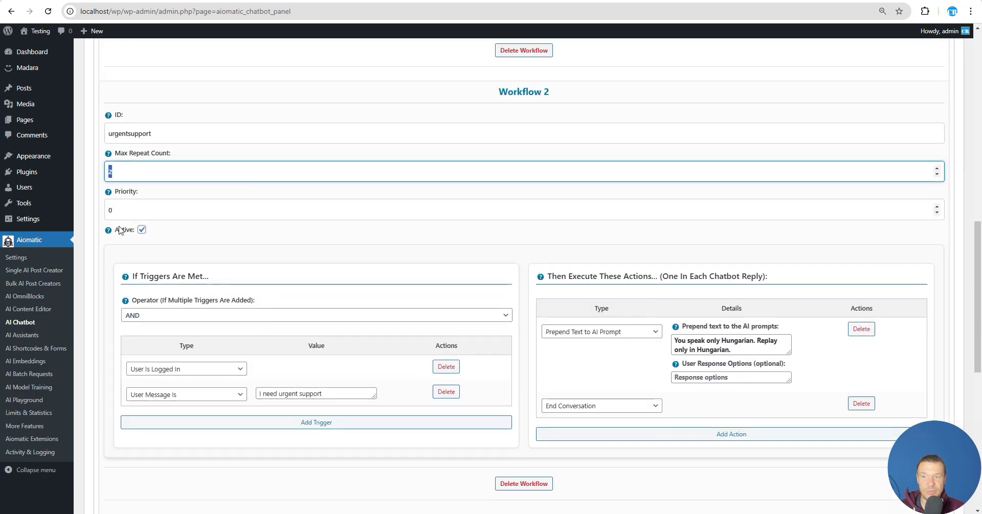
pyautogui.scroll(1, 123, 245)
pyautogui.scroll(-5, 123, 245)
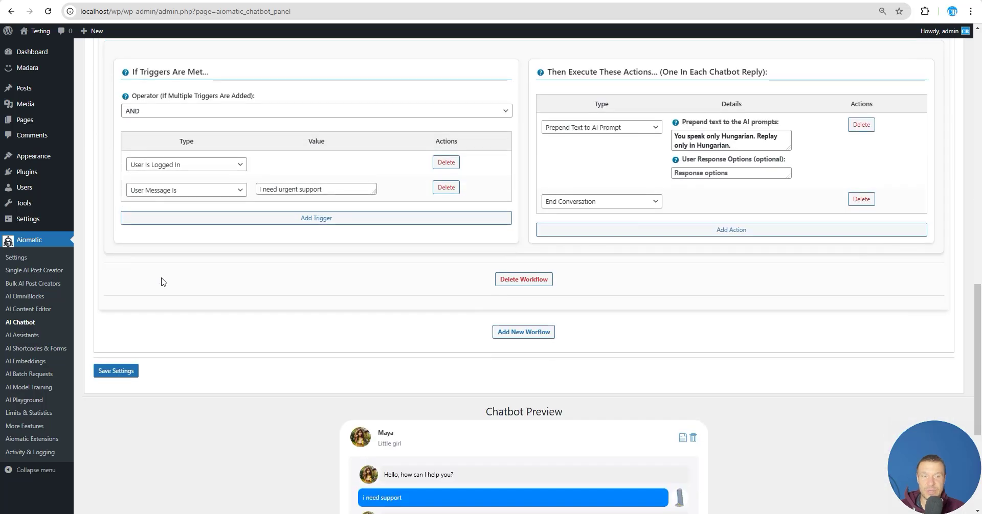
pyautogui.scroll(-3, 163, 285)
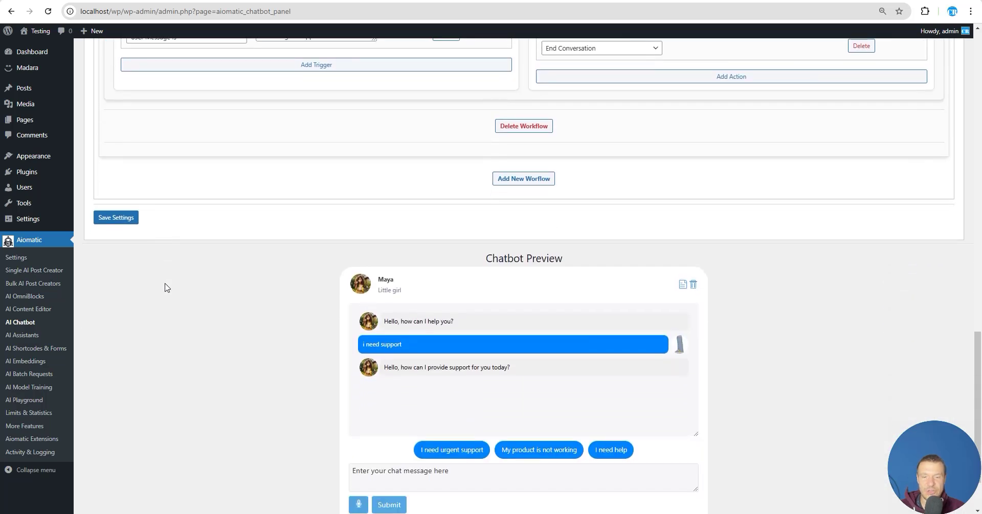
pyautogui.scroll(4, 287, 282)
pyautogui.scroll(-5, 281, 348)
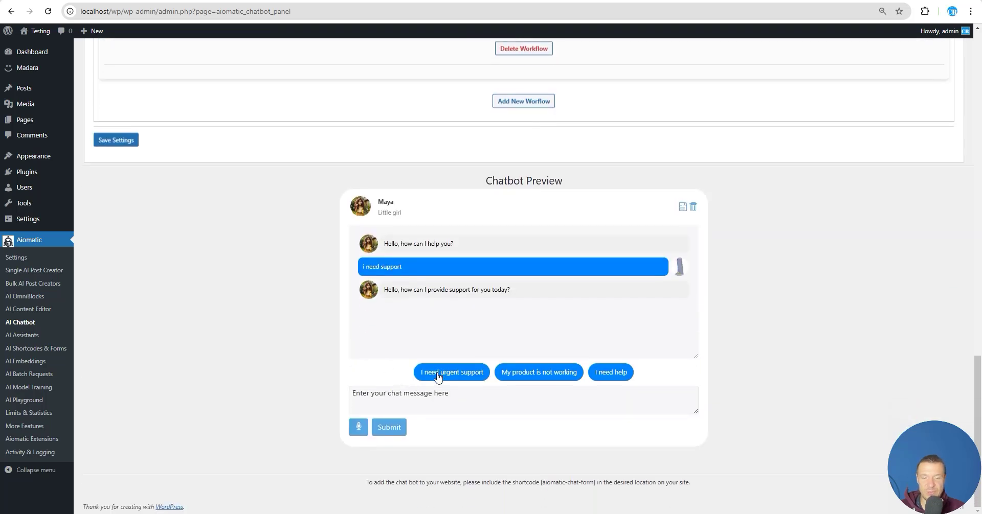
pyautogui.click(437, 373)
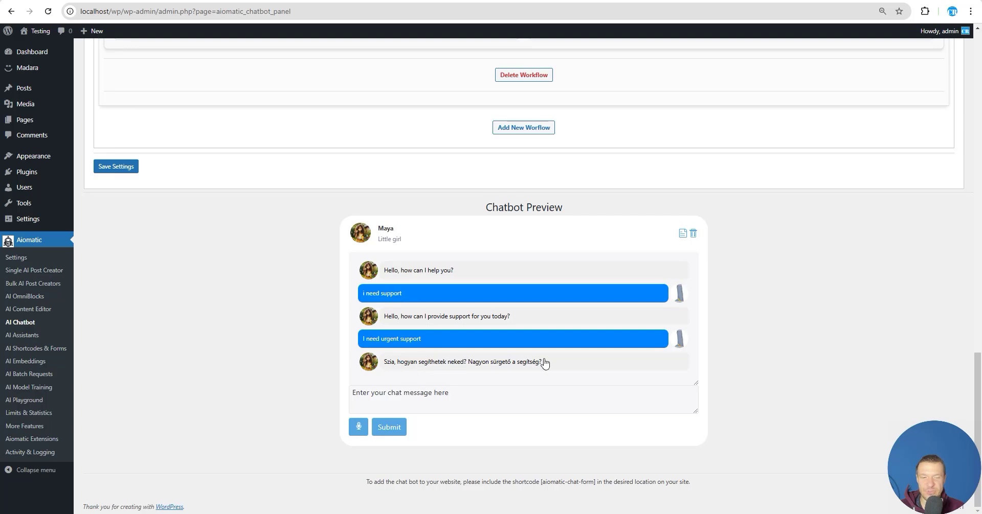
# - Enlarge the prepended prompt text box in Workflow 2 and examine the workflow's two actions against the chatbot's reply
pyautogui.scroll(1, 201, 390)
pyautogui.scroll(5, 201, 390)
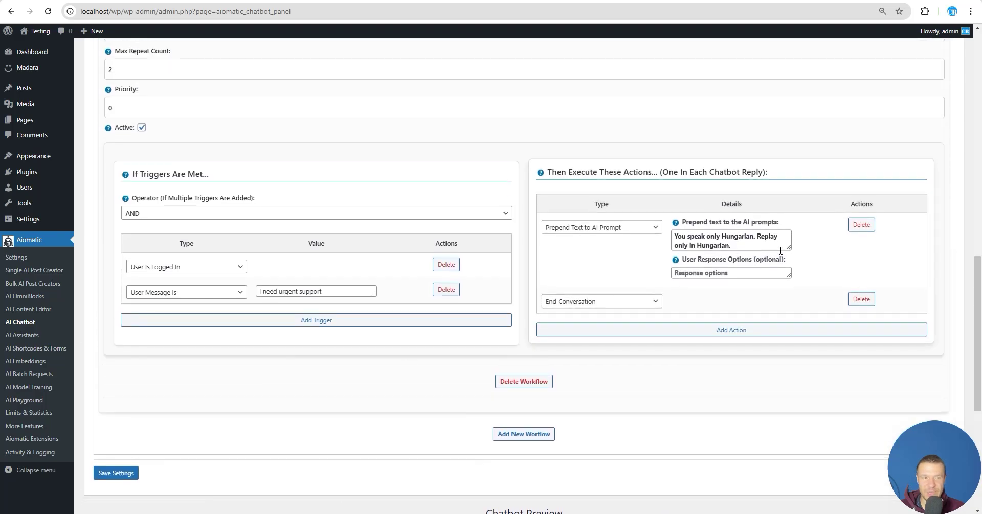
pyautogui.moveTo(788, 248); pyautogui.dragTo(788, 296)
pyautogui.moveTo(731, 246); pyautogui.dragTo(663, 238)
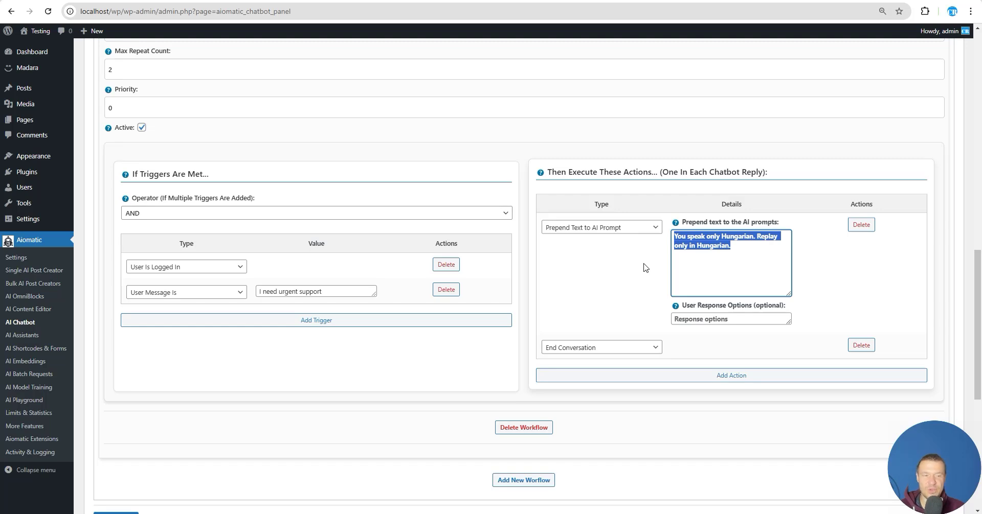
pyautogui.scroll(-7, 580, 359)
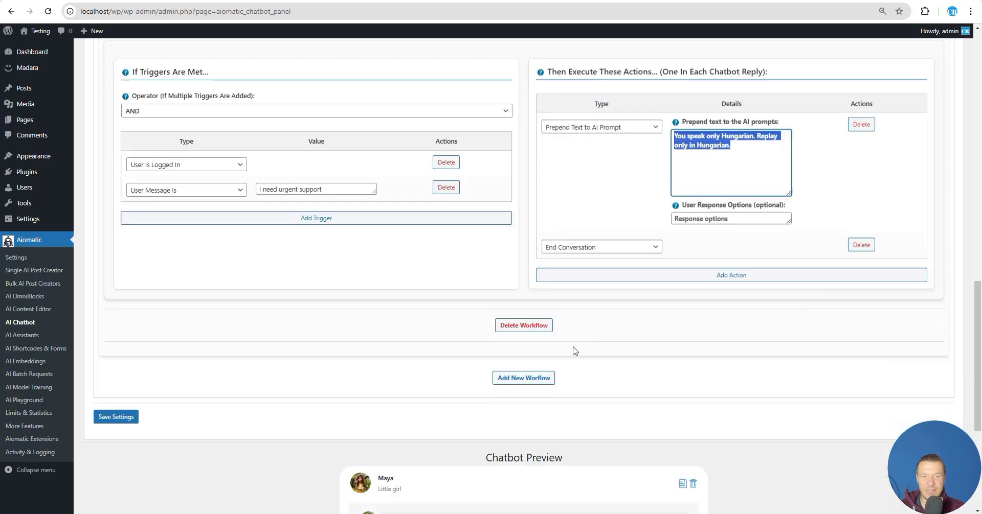
pyautogui.scroll(4, 558, 221)
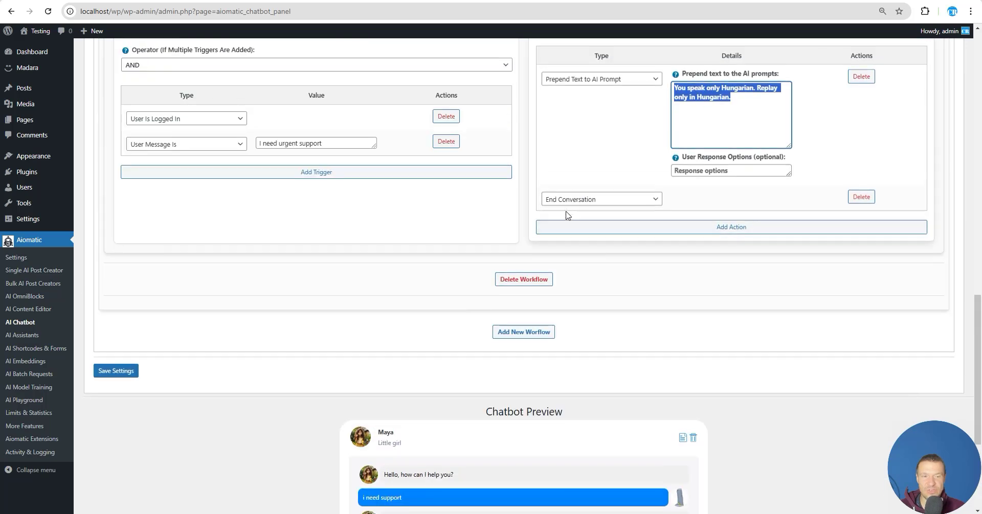
# - Send the message "hi" in the chatbot preview to test Workflow 2's End Conversation action
pyautogui.scroll(-4, 369, 338)
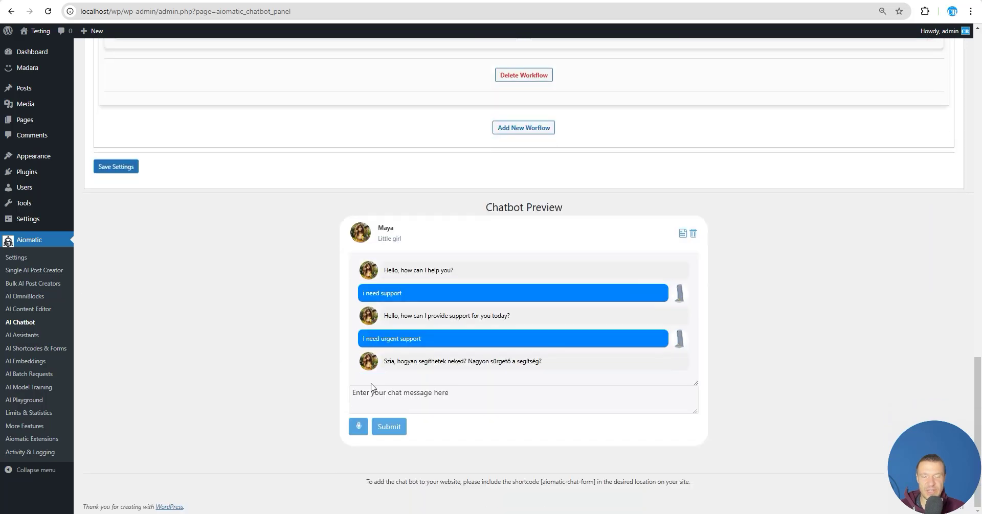
pyautogui.click(373, 393)
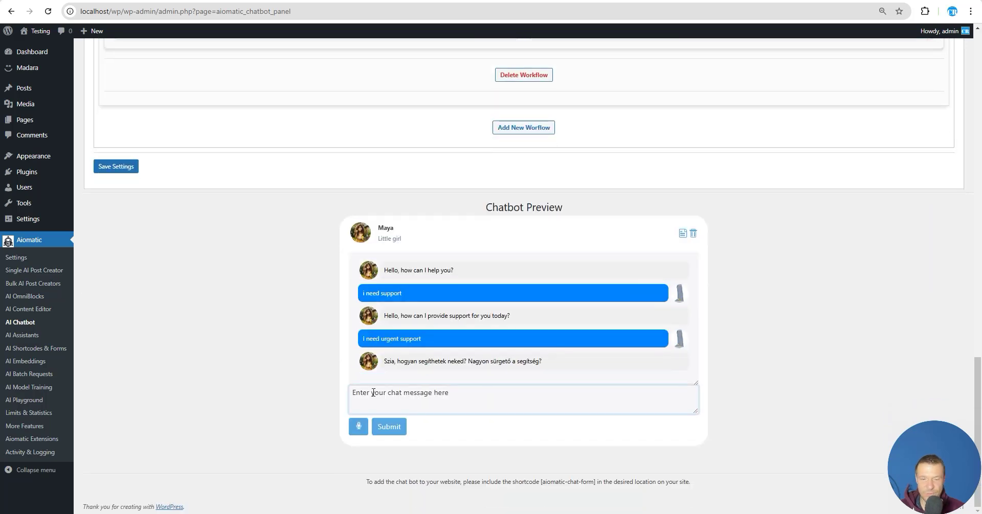
pyautogui.write('hiu')
pyautogui.press('Return')
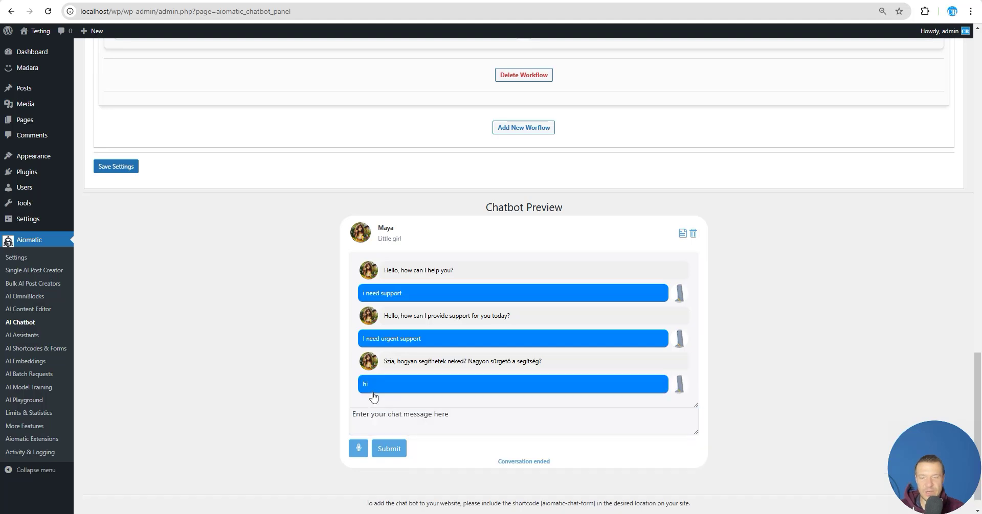
pyautogui.moveTo(498, 463); pyautogui.dragTo(553, 463)
pyautogui.click(434, 429)
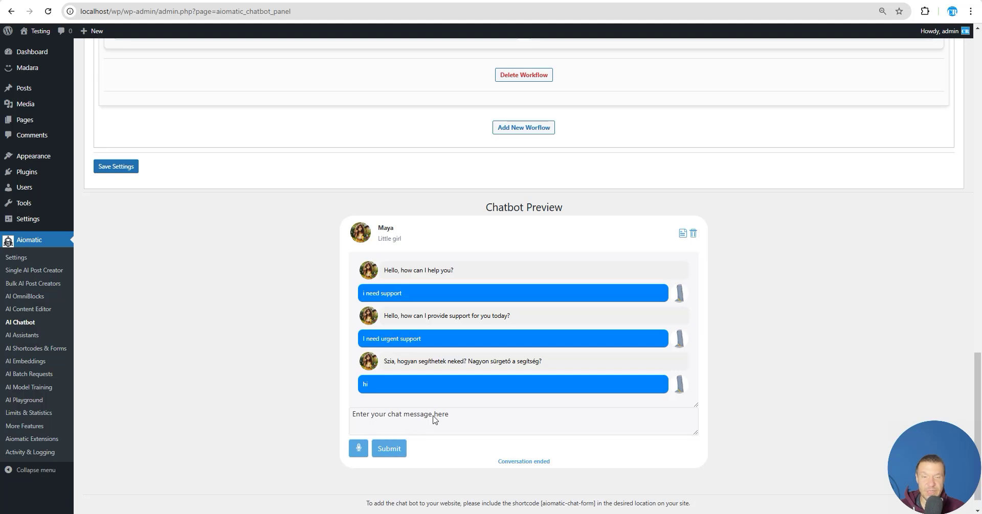
# - Replace Workflow 2's End Conversation action with a new Redirect To URL action
pyautogui.scroll(6, 404, 412)
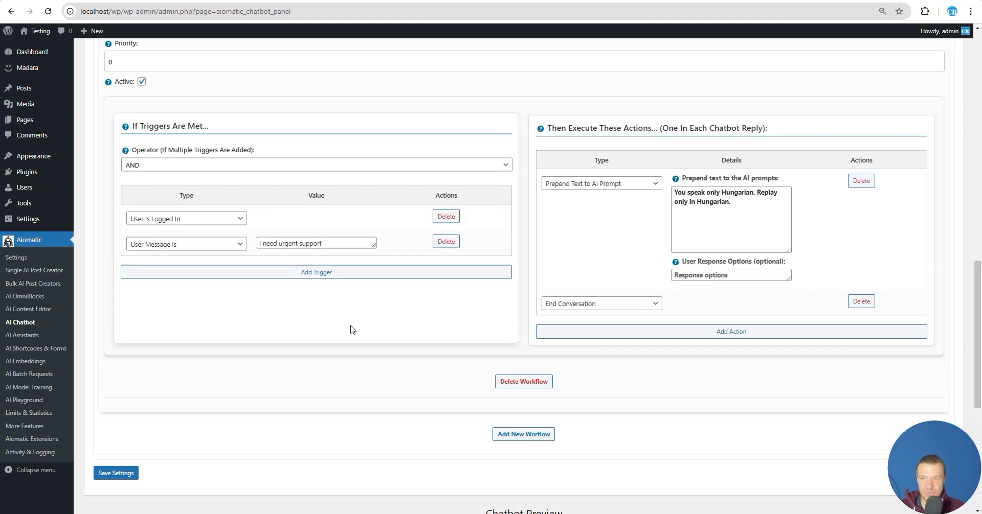
pyautogui.scroll(2, 351, 328)
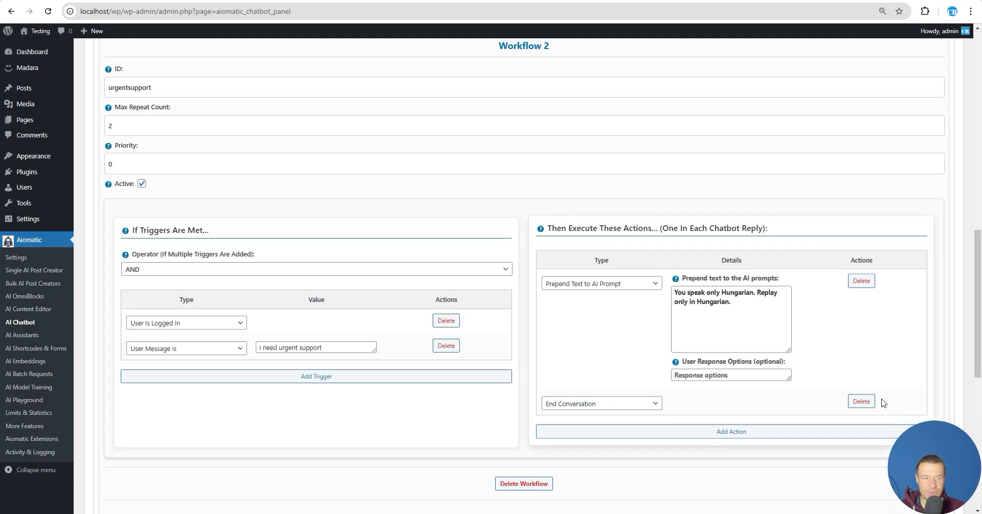
pyautogui.click(861, 404)
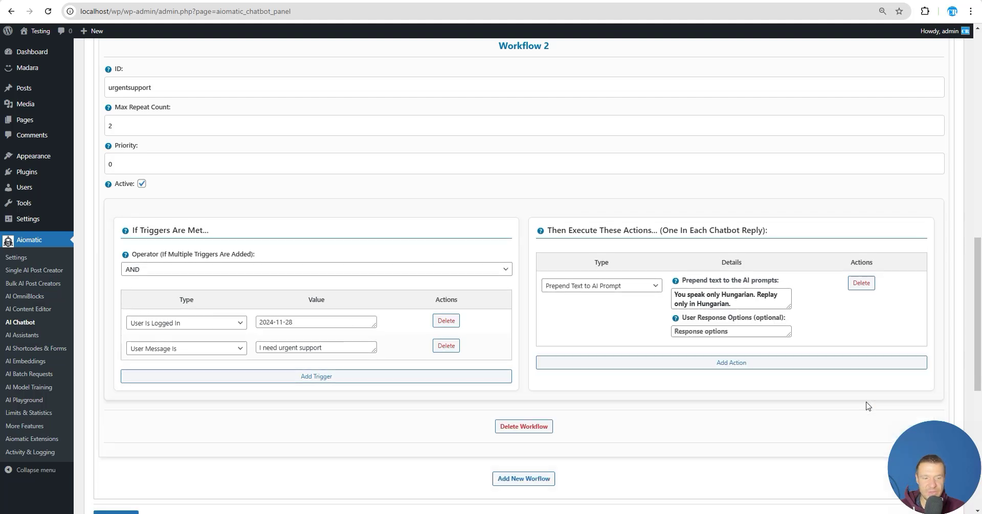
pyautogui.click(640, 363)
pyautogui.scroll(-1, 566, 321)
pyautogui.click(566, 325)
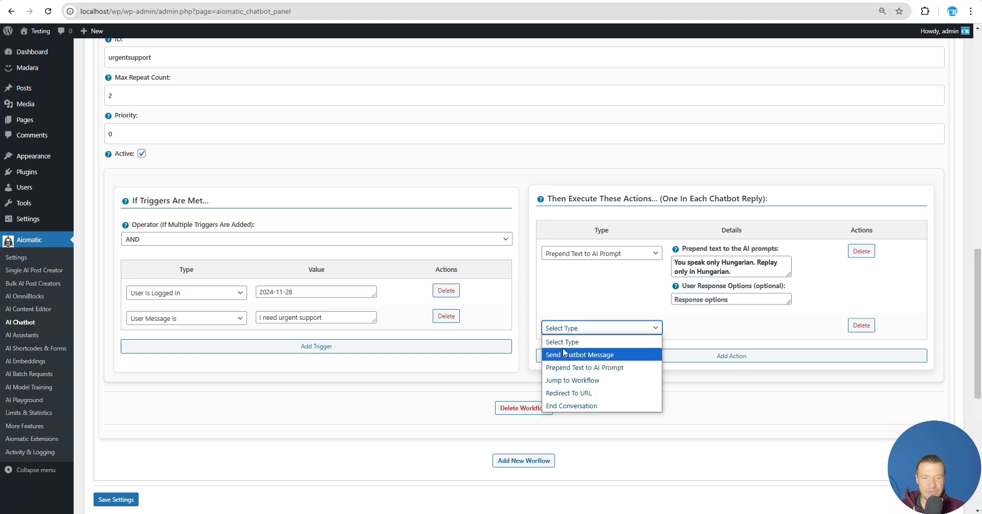
pyautogui.click(562, 394)
# - Open coderevolution.ro in a new browser tab and copy the site's address
pyautogui.hotkey('ctrl', 't')
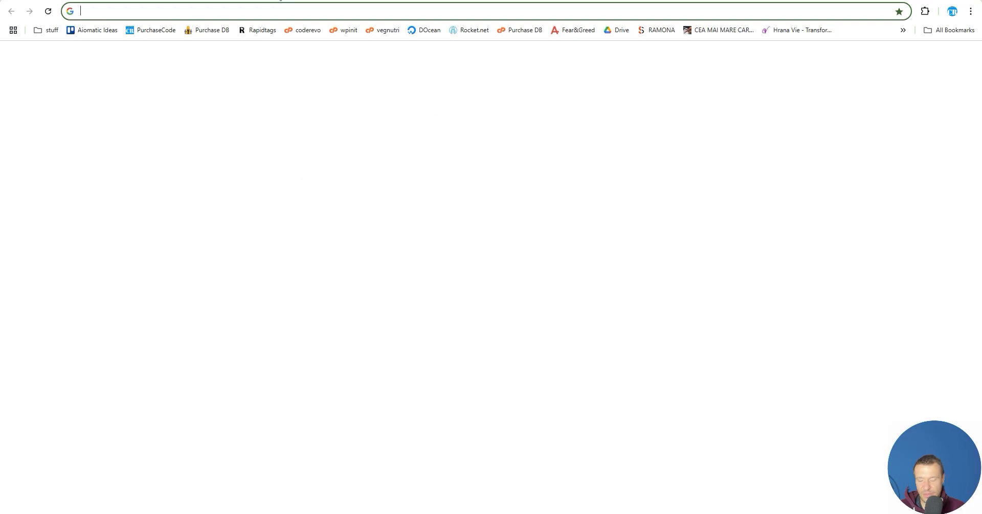
pyautogui.write('coder')
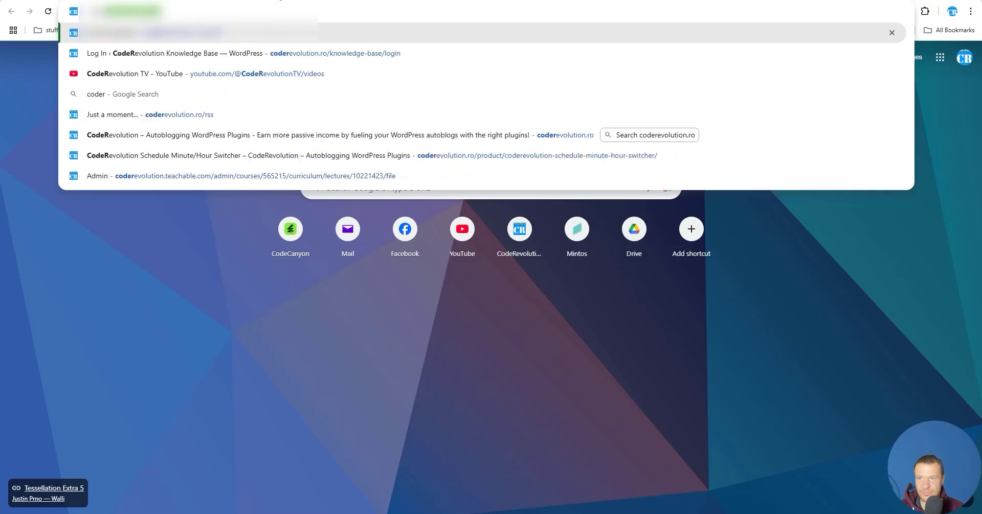
pyautogui.press('Return')
pyautogui.doubleClick(147, 11)
pyautogui.press('BackSpace')
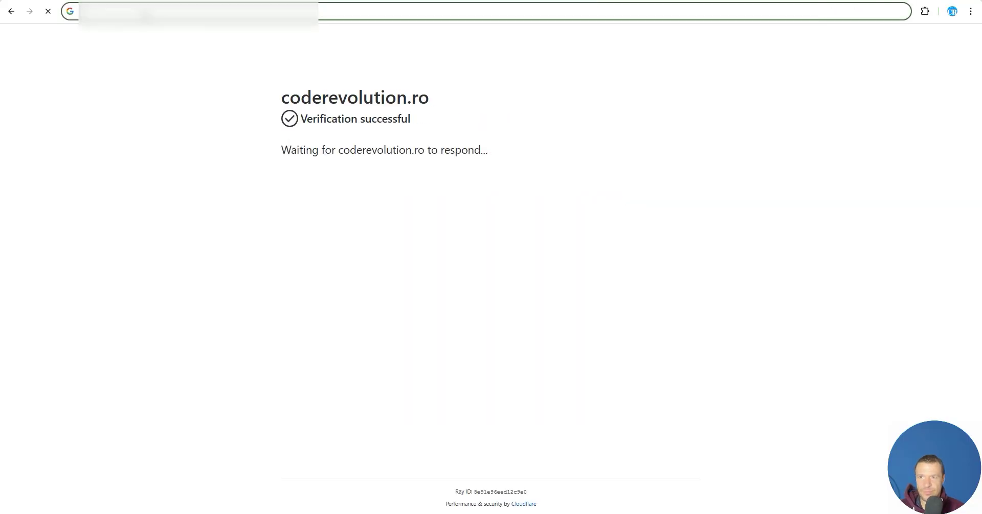
pyautogui.write('coderevolution.ro')
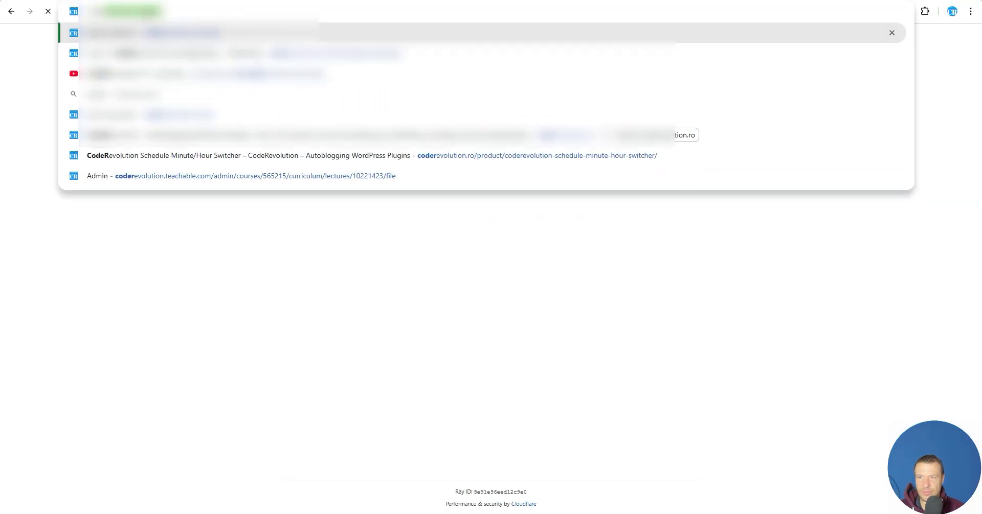
pyautogui.press('Return')
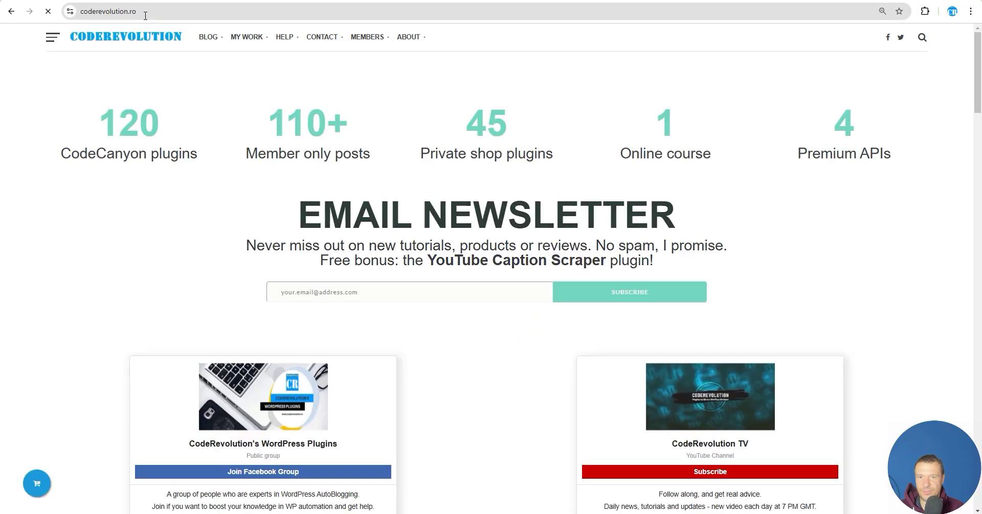
pyautogui.click(145, 16)
pyautogui.hotkey('ctrl', 'c')
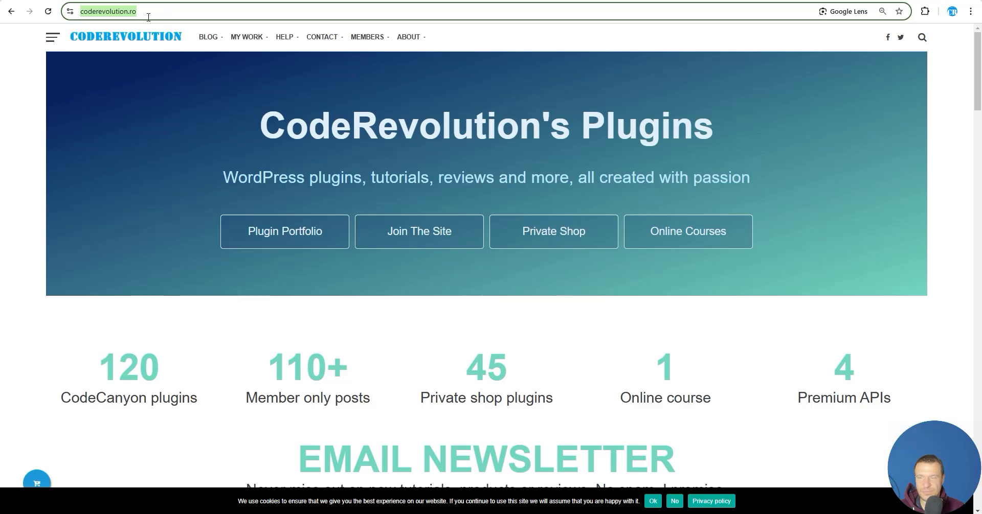
pyautogui.click(134, 2)
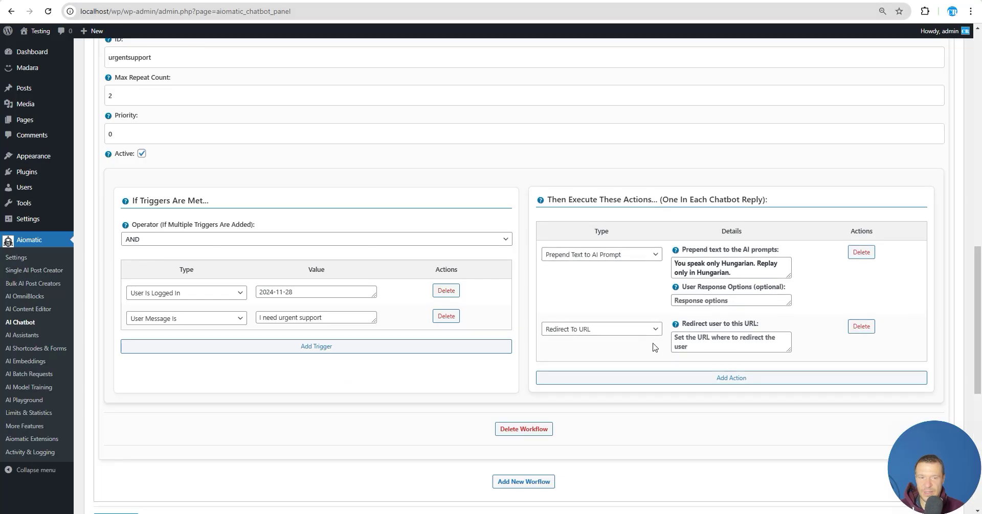
pyautogui.click(683, 338)
pyautogui.hotkey('ctrl', 'v')
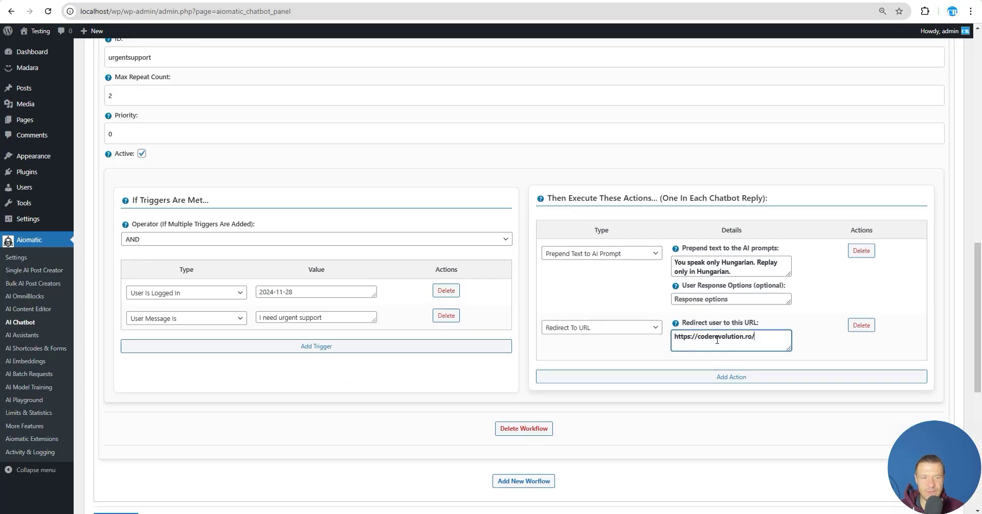
pyautogui.click(583, 327)
pyautogui.click(583, 328)
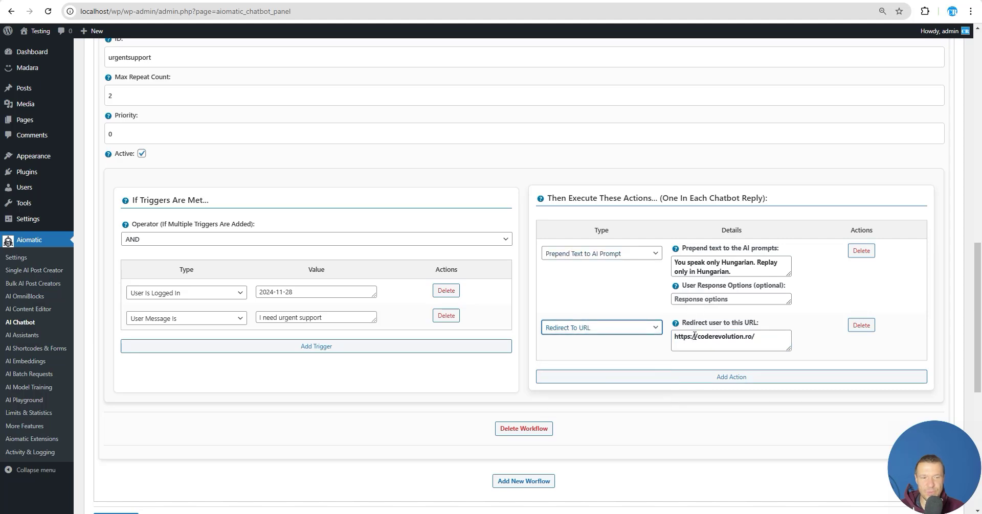
pyautogui.scroll(-2, 529, 361)
pyautogui.click(129, 372)
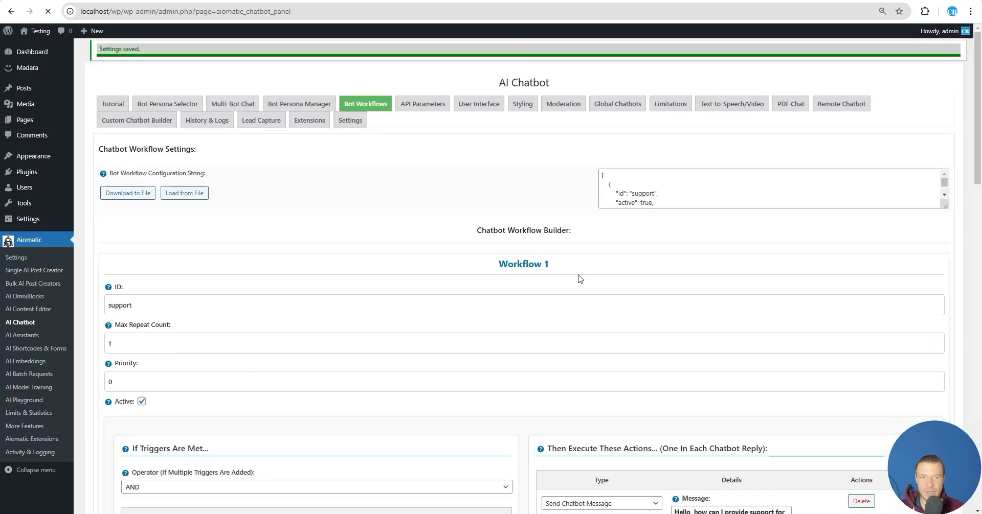
# - Review Workflow 2's saved actions and copy "I need urgent support" from Workflow 1's user response options
pyautogui.scroll(-20, 580, 279)
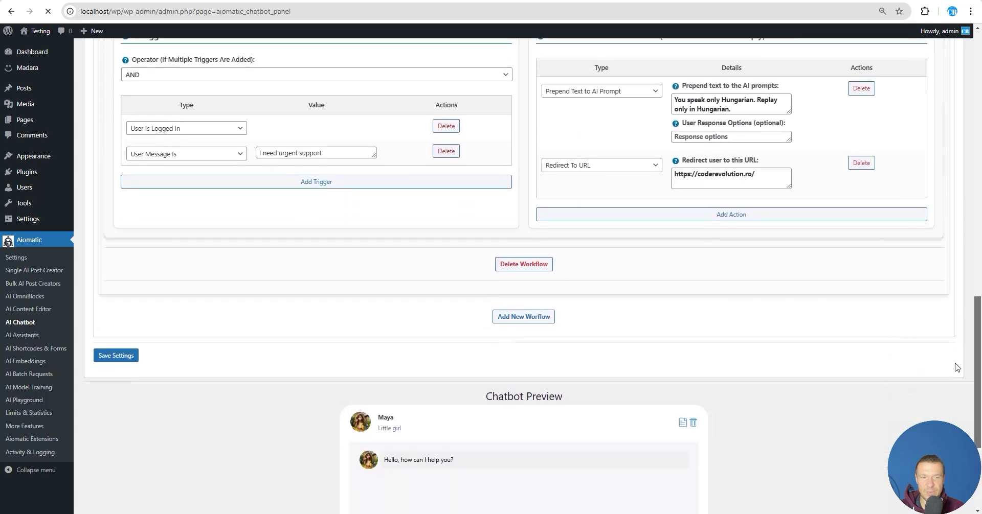
pyautogui.scroll(-2, 954, 391)
pyautogui.scroll(5, 951, 416)
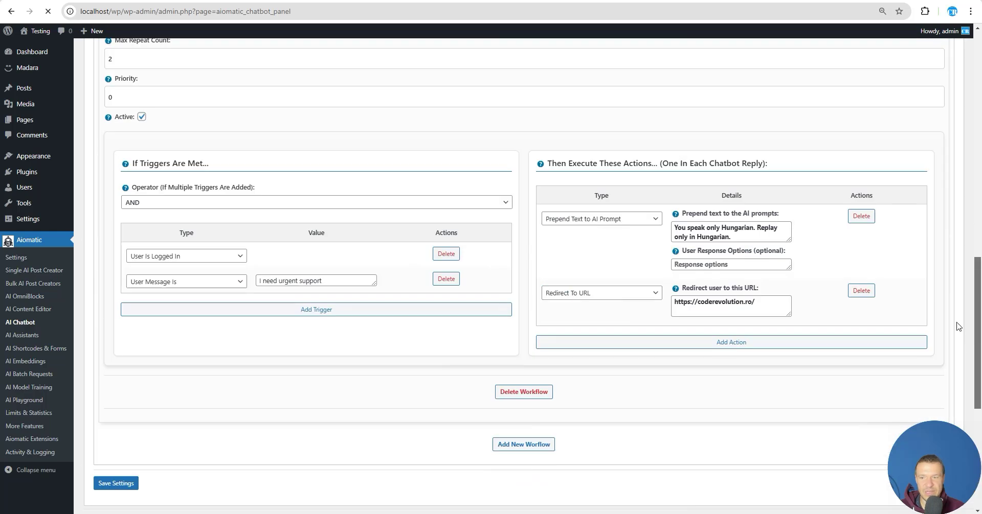
pyautogui.scroll(5, 176, 298)
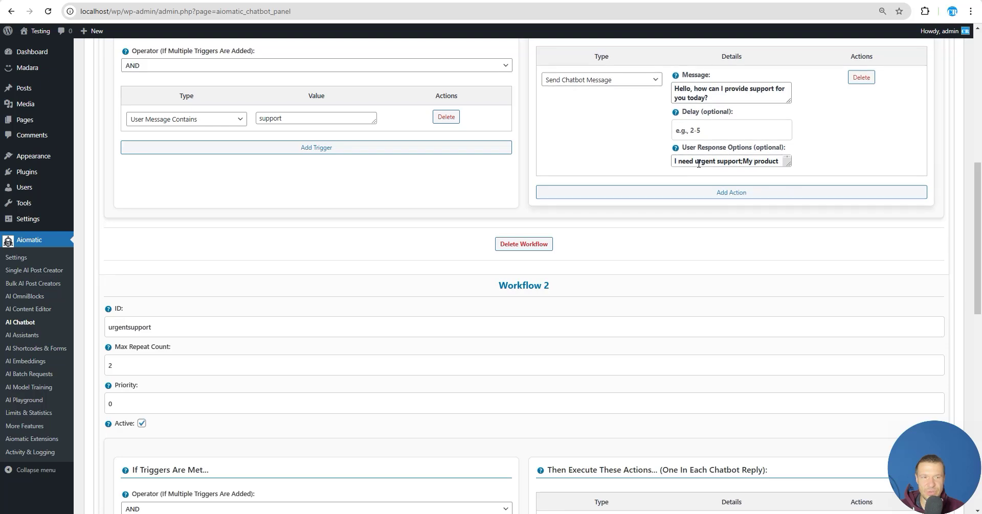
pyautogui.moveTo(740, 161); pyautogui.dragTo(673, 161)
pyautogui.hotkey('ctrl', 'c')
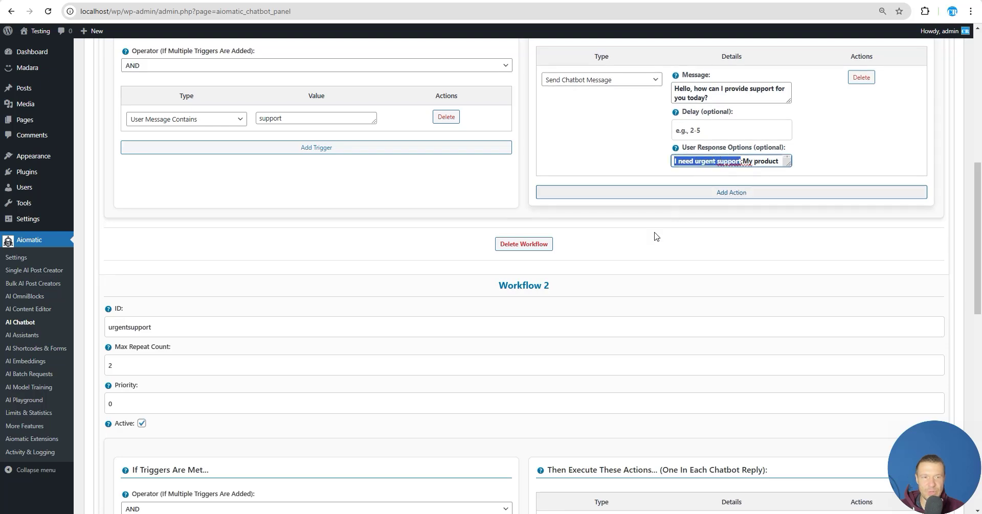
# - Send "I need urgent support" in the chatbot preview and compare the reply with Workflow 2's triggers and actions
pyautogui.scroll(5, 373, 93)
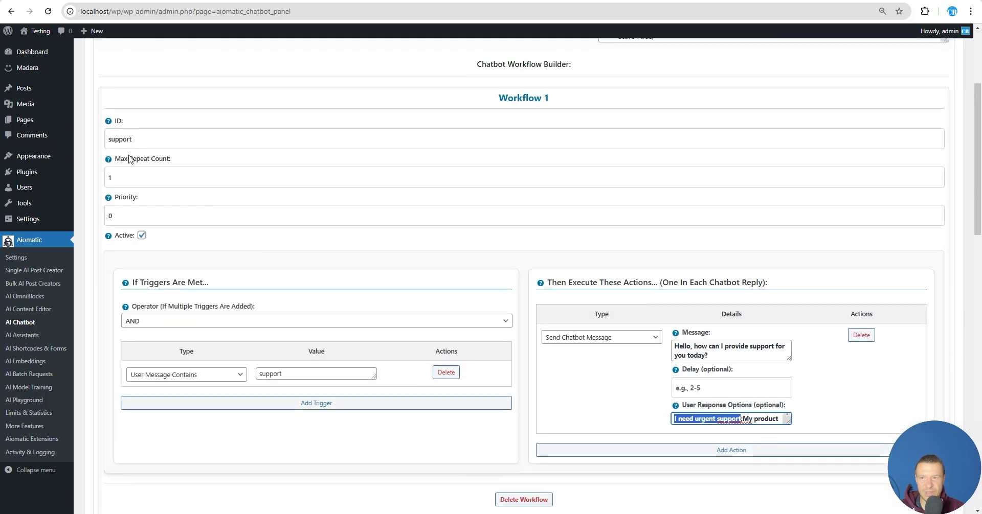
pyautogui.scroll(-5, 136, 159)
pyautogui.scroll(-15, 217, 238)
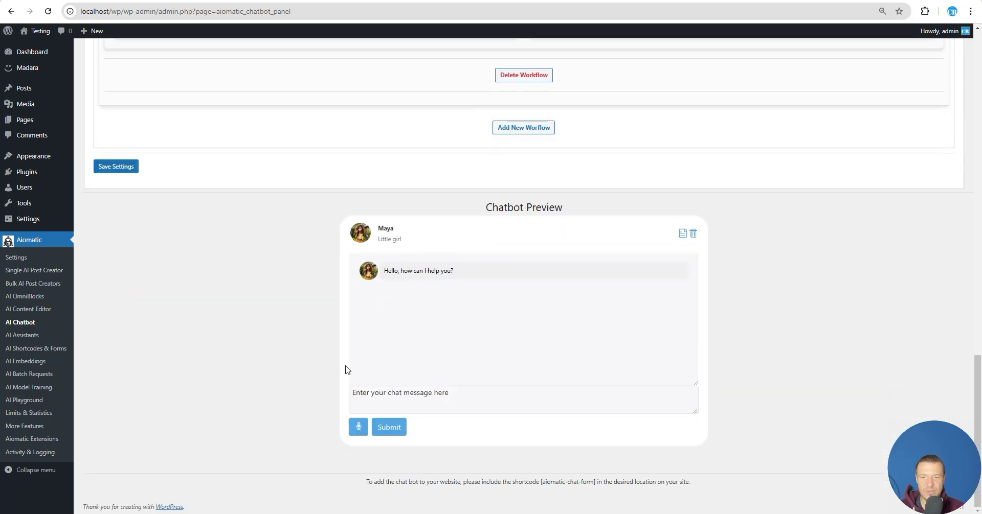
pyautogui.click(379, 395)
pyautogui.hotkey('ctrl', 'v')
pyautogui.press('Return')
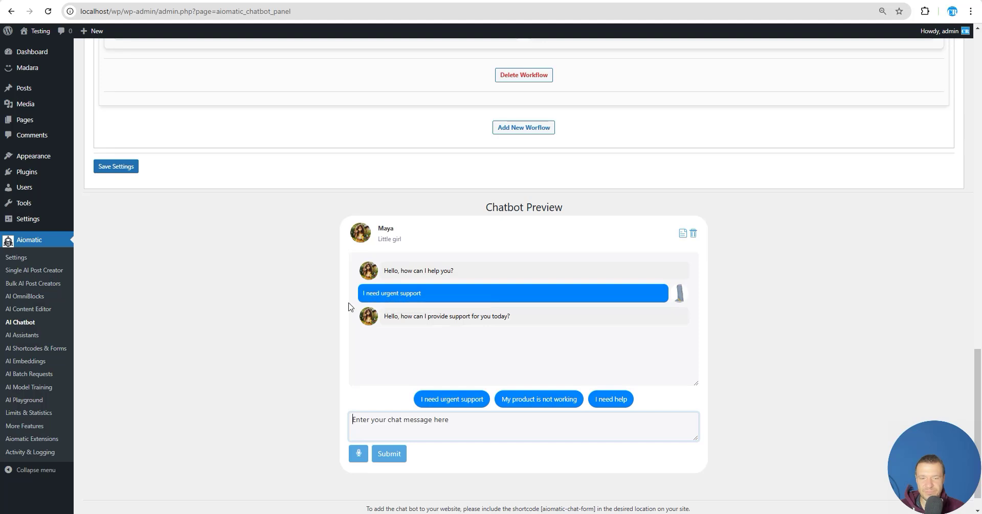
pyautogui.scroll(6, 317, 334)
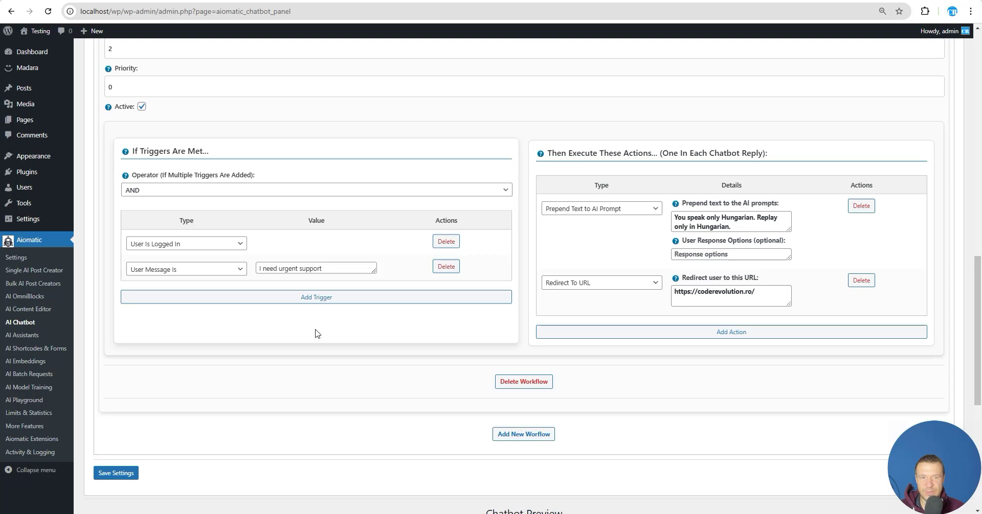
# - Send "hi!" in the chatbot preview to test Workflow 2's redirect action and look over the page that opens
pyautogui.scroll(-6, 315, 333)
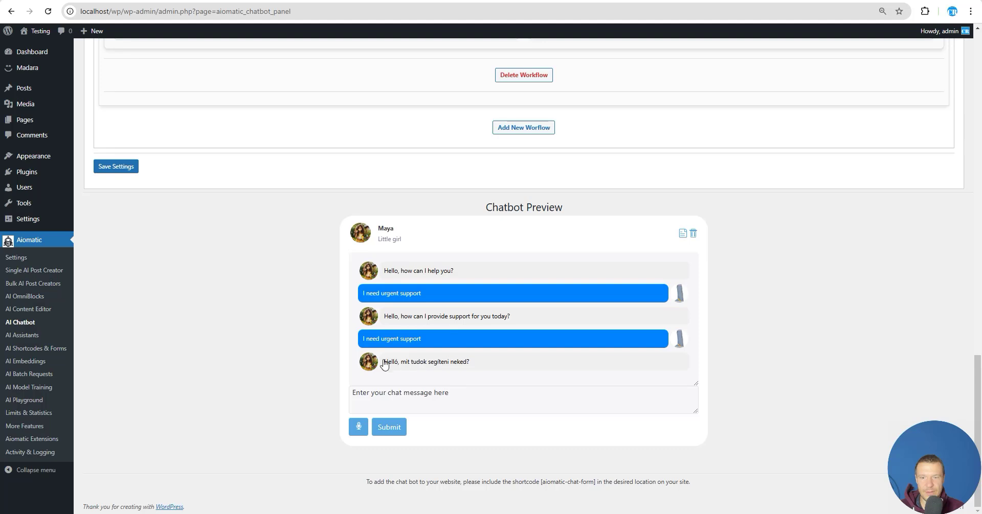
pyautogui.click(376, 394)
pyautogui.write('hi!')
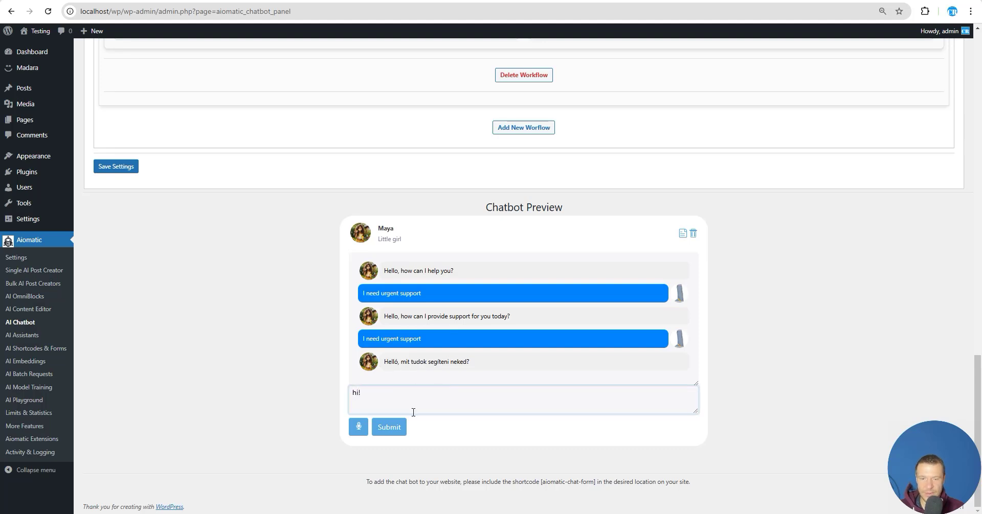
pyautogui.press('Return')
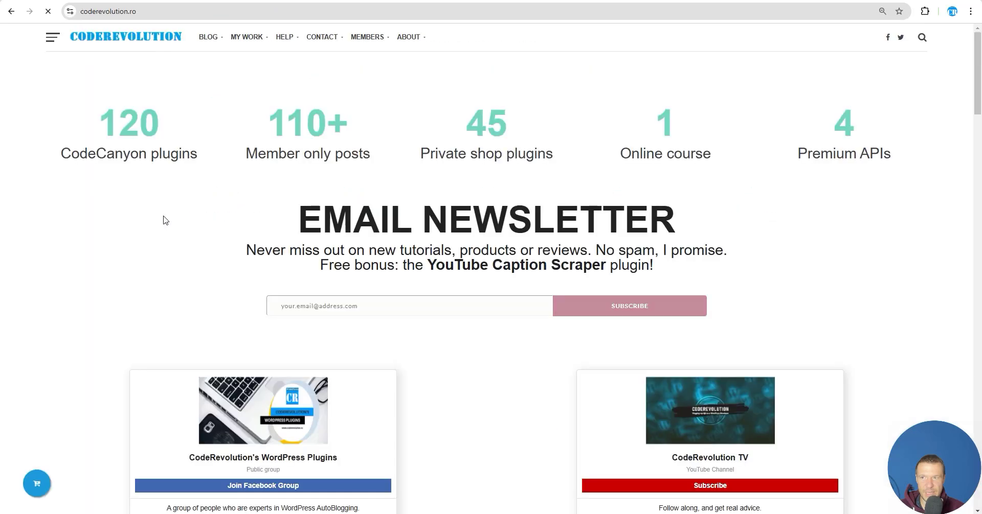
pyautogui.scroll(-4, 158, 240)
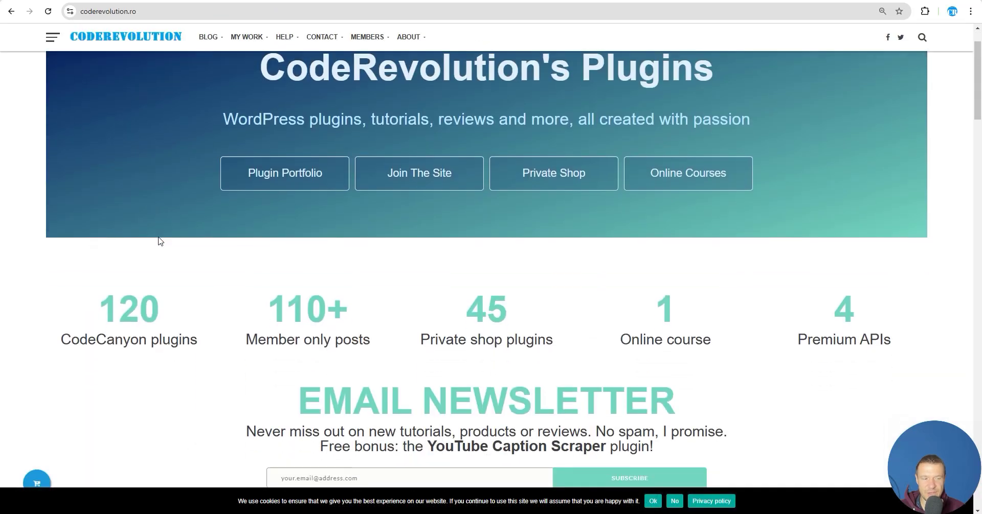
pyautogui.scroll(4, 162, 244)
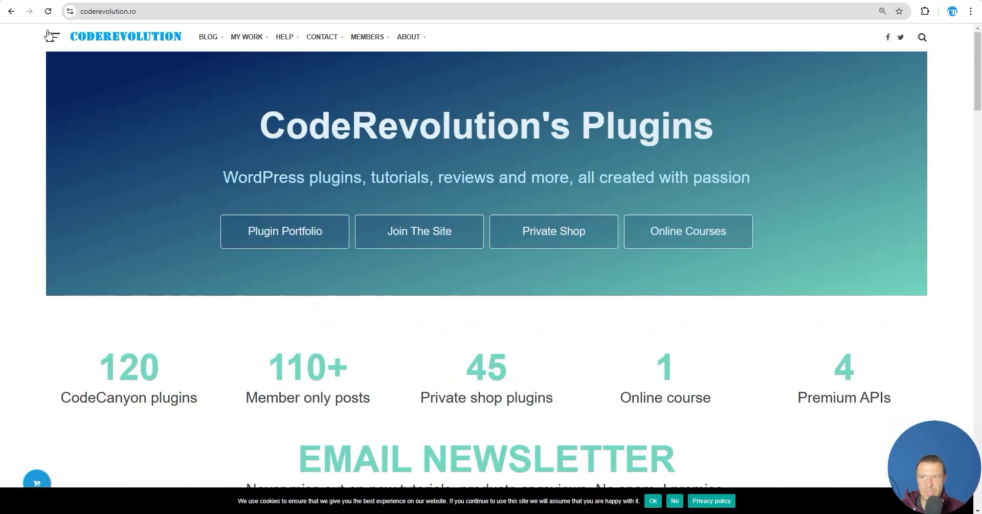
# - Return to the chatbot settings page and compare the repeat counts, triggers and actions of Workflows 1 and 2
pyautogui.click(12, 14)
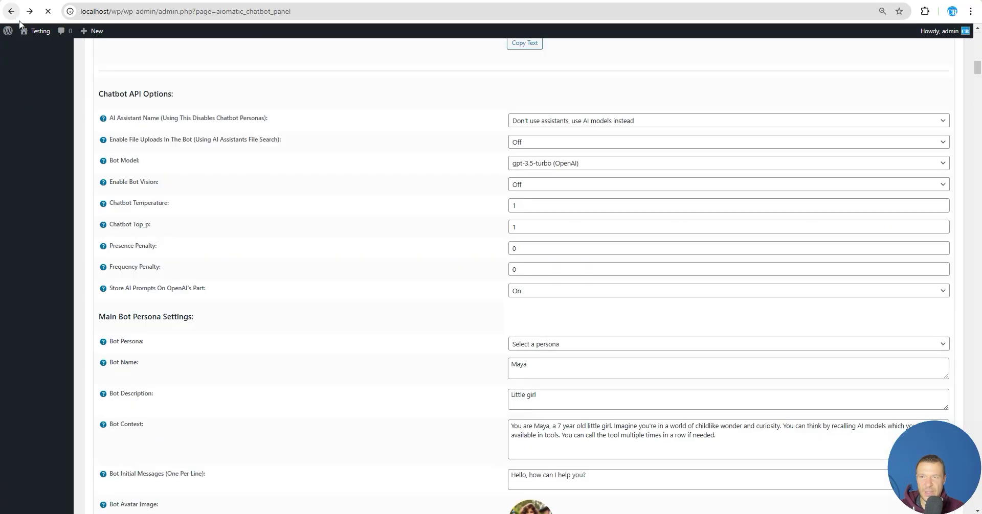
pyautogui.scroll(-3, 334, 357)
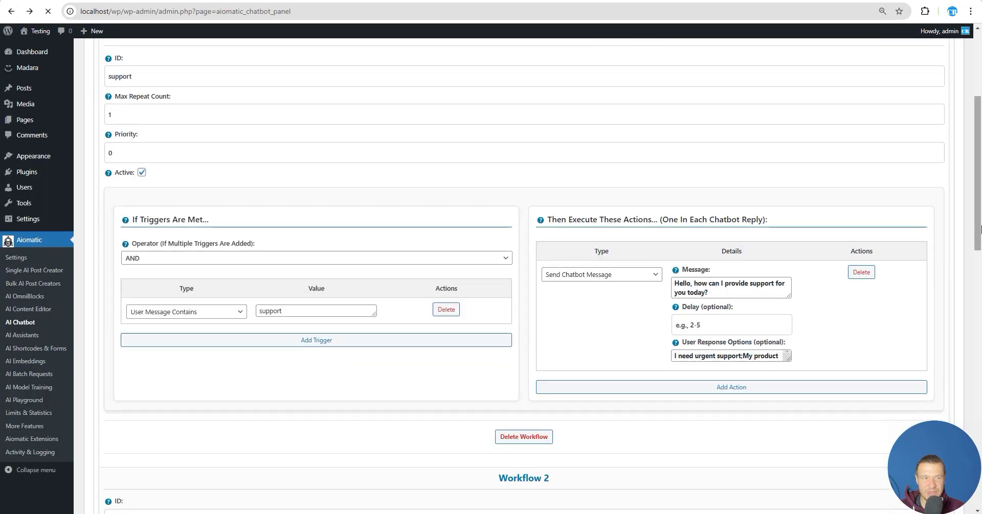
pyautogui.moveTo(977, 231); pyautogui.dragTo(976, 408)
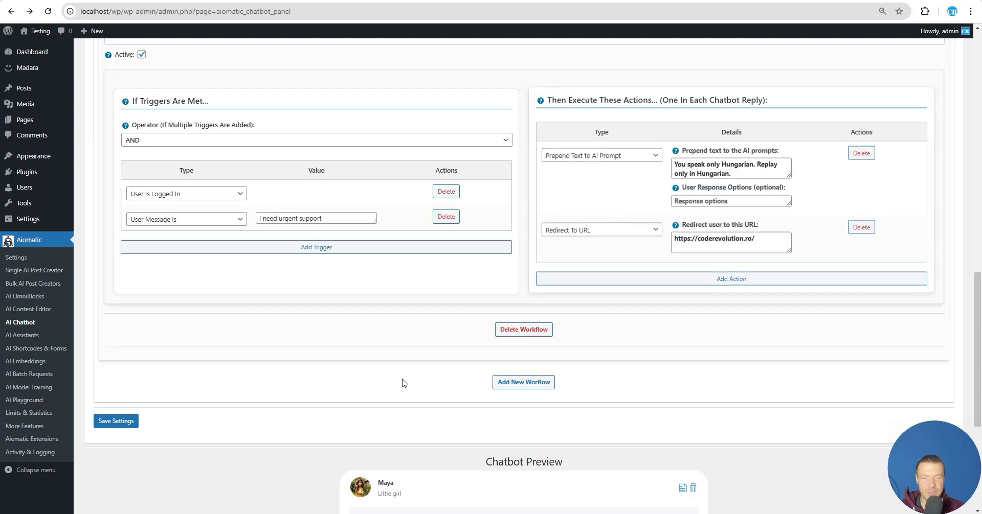
pyautogui.scroll(10, 401, 384)
pyautogui.scroll(3, 490, 371)
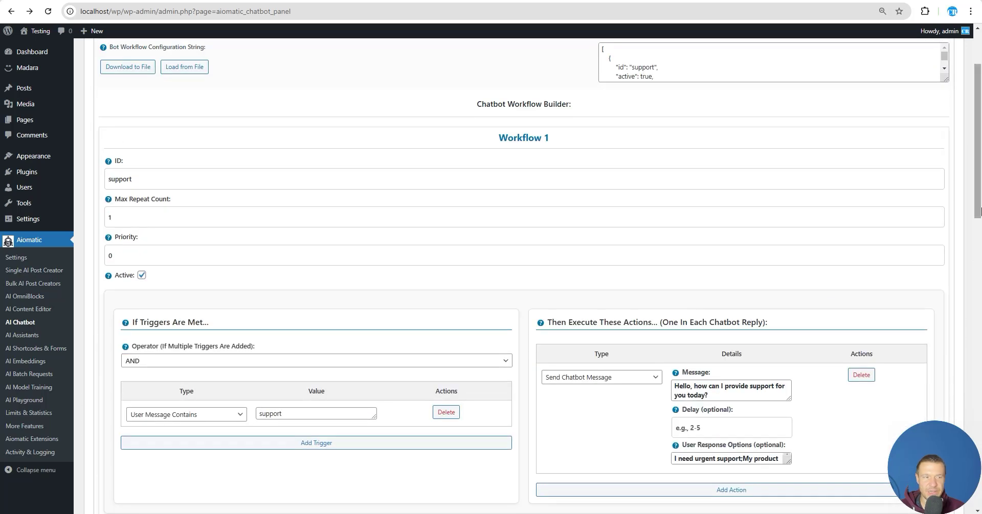
pyautogui.scroll(-15, 511, 333)
pyautogui.scroll(4, 541, 296)
pyautogui.scroll(12, 605, 271)
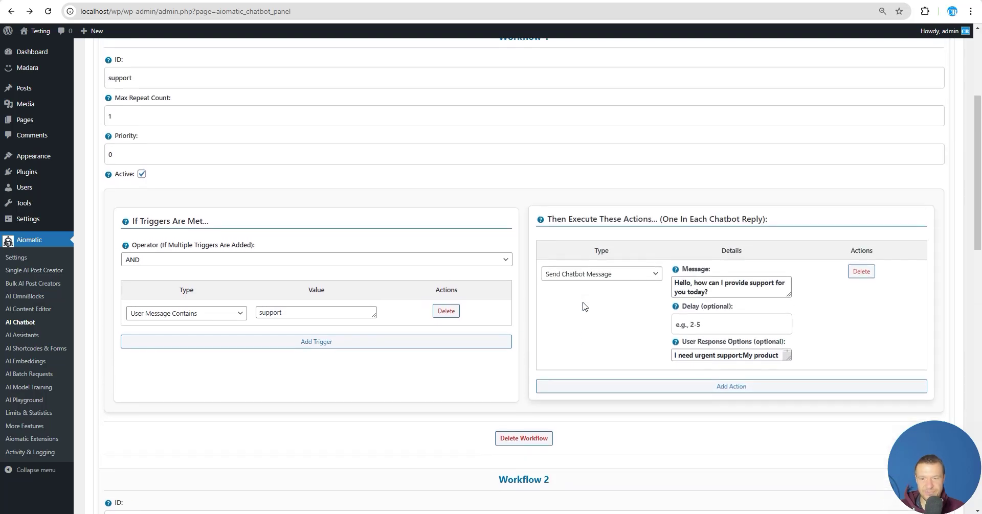
pyautogui.scroll(2, 563, 348)
pyautogui.scroll(-3, 559, 352)
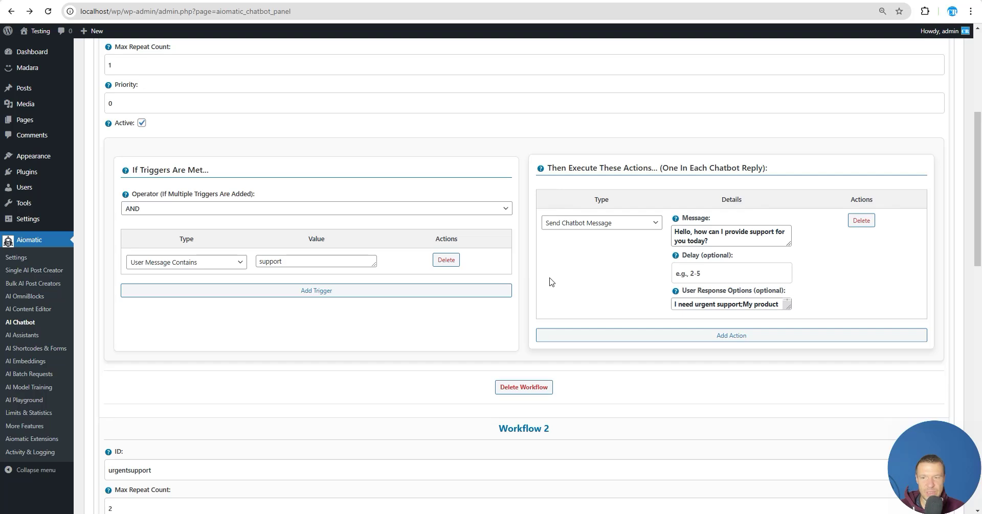
pyautogui.scroll(-5, 550, 282)
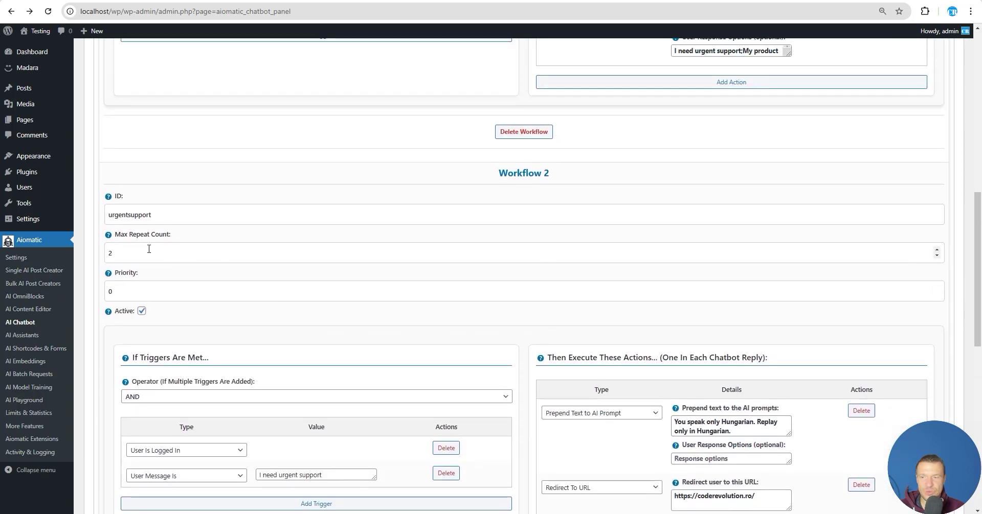
pyautogui.scroll(-2, 149, 249)
pyautogui.scroll(9, 153, 313)
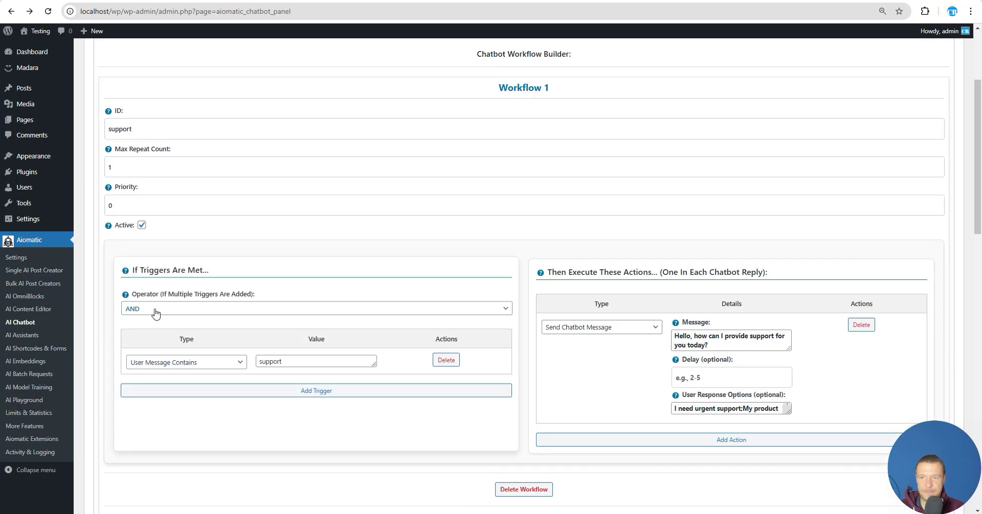
pyautogui.scroll(-8, 155, 313)
pyautogui.click(117, 200)
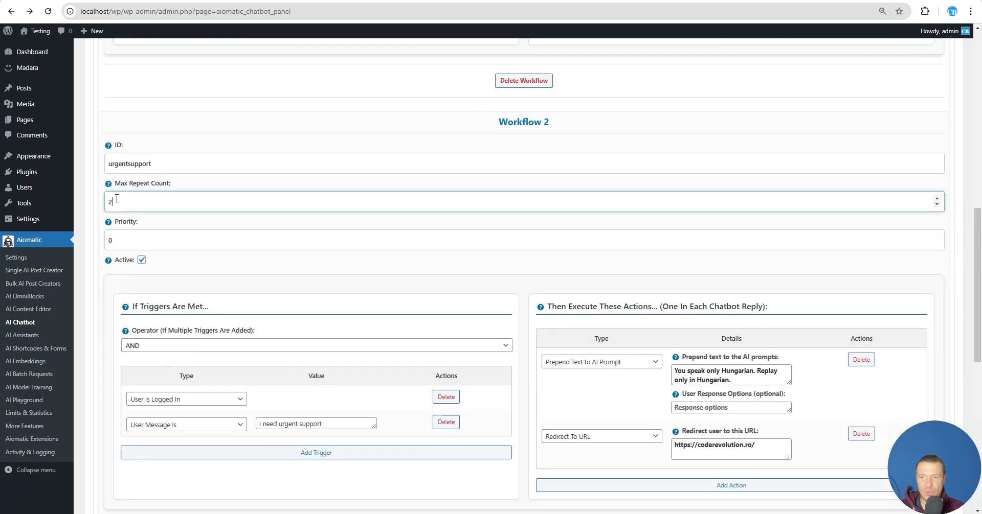
pyautogui.doubleClick(117, 199)
# - Change Workflow 2's User Message Is trigger to "I need urgent help" and save the chatbot settings
pyautogui.scroll(-2, 189, 314)
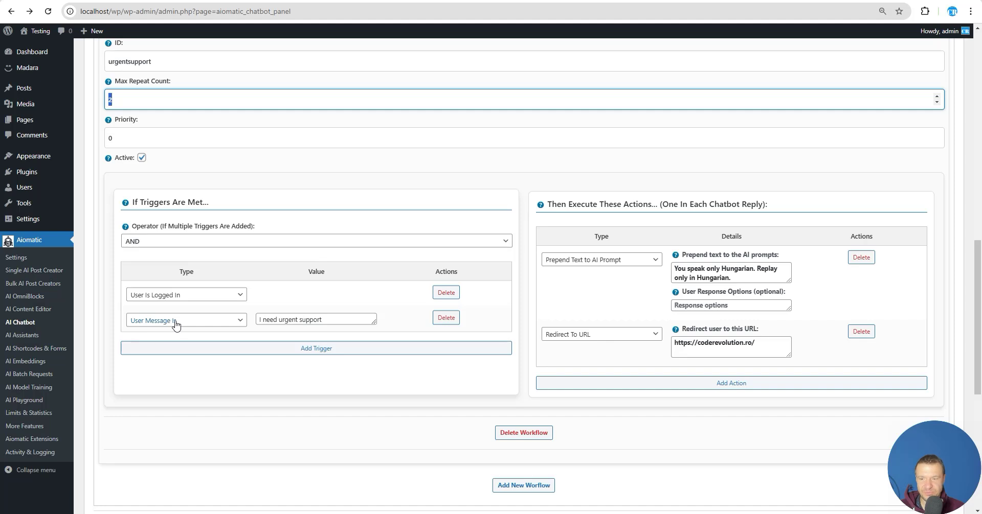
pyautogui.doubleClick(313, 320)
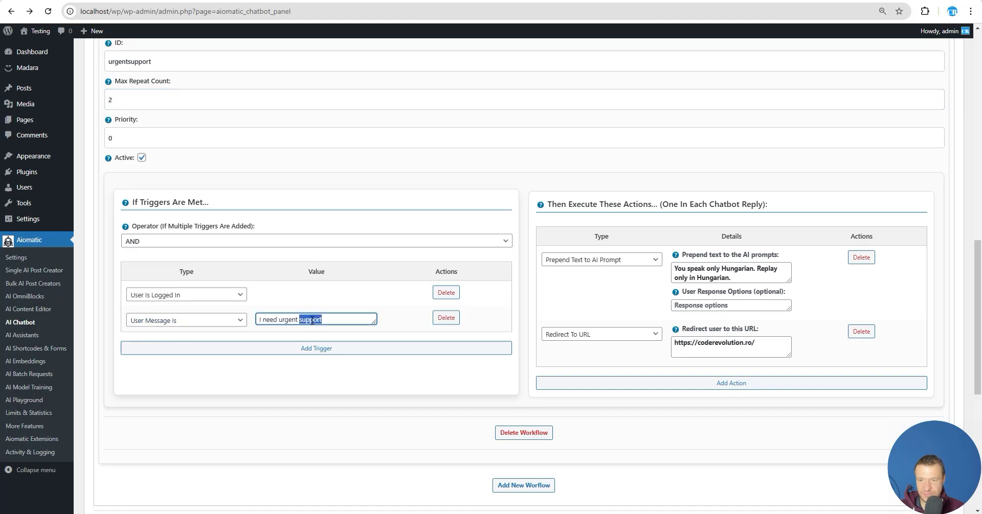
pyautogui.write('hel')
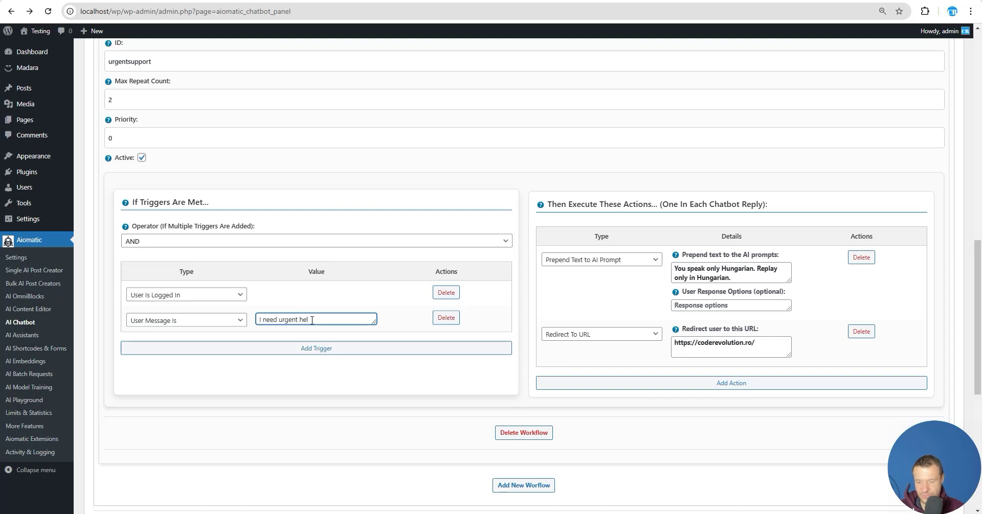
pyautogui.scroll(-3, 235, 340)
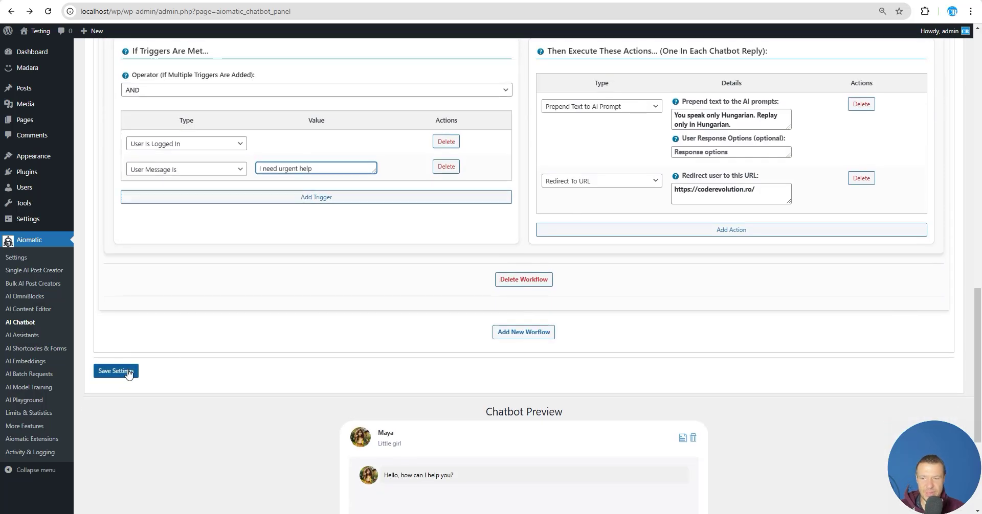
pyautogui.click(118, 372)
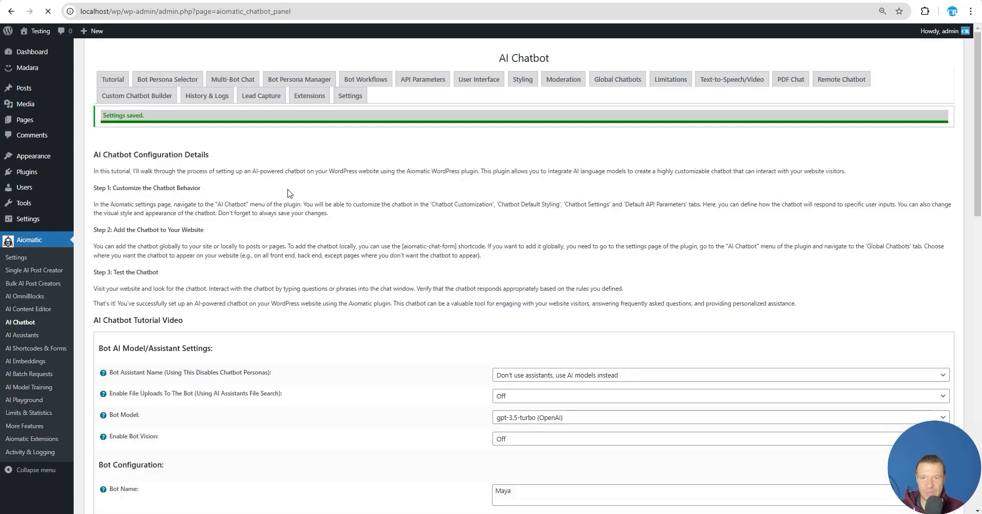
# - Review the saved Workflow 1 and Workflow 2 settings, comparing their priority values
pyautogui.scroll(-5, 282, 244)
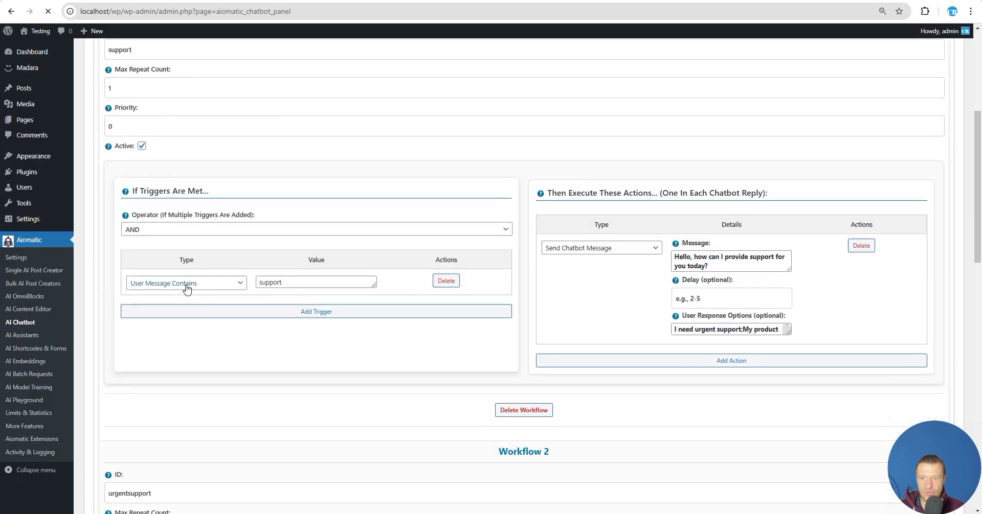
pyautogui.scroll(-4, 215, 284)
pyautogui.scroll(1, 304, 248)
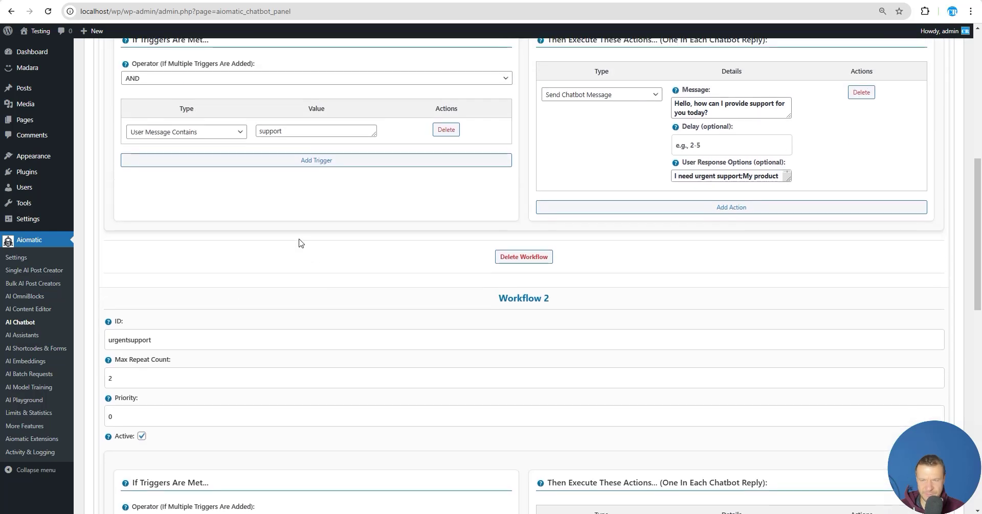
pyautogui.scroll(4, 286, 225)
pyautogui.scroll(-1, 258, 230)
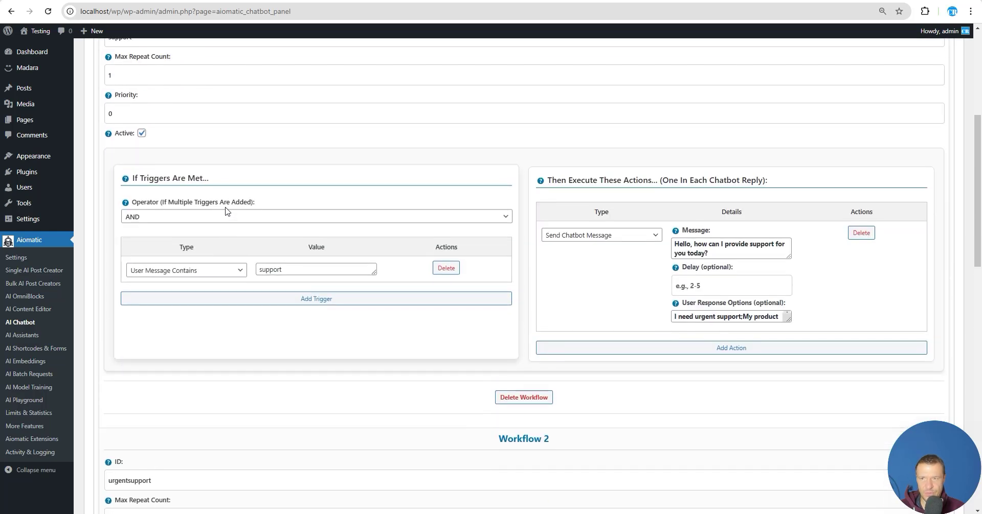
pyautogui.scroll(2, 228, 213)
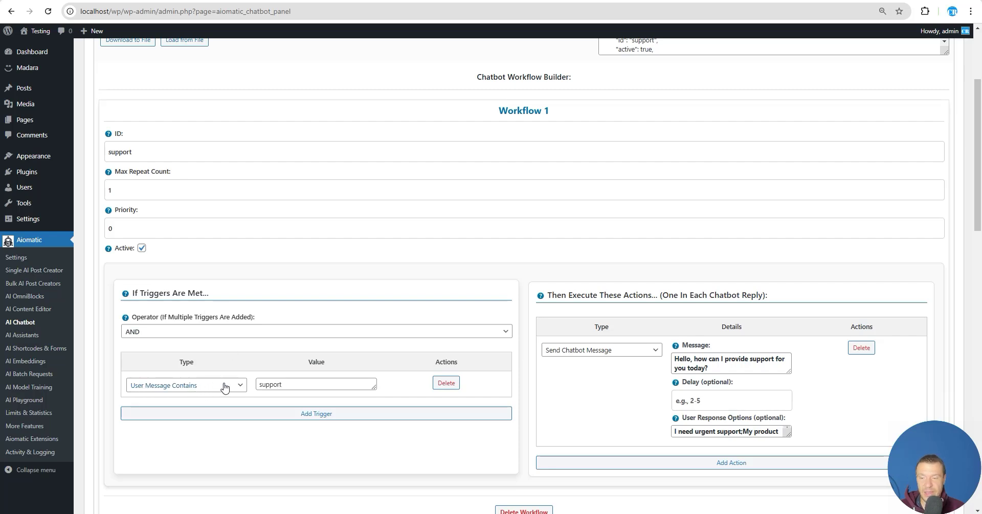
pyautogui.scroll(-2, 335, 368)
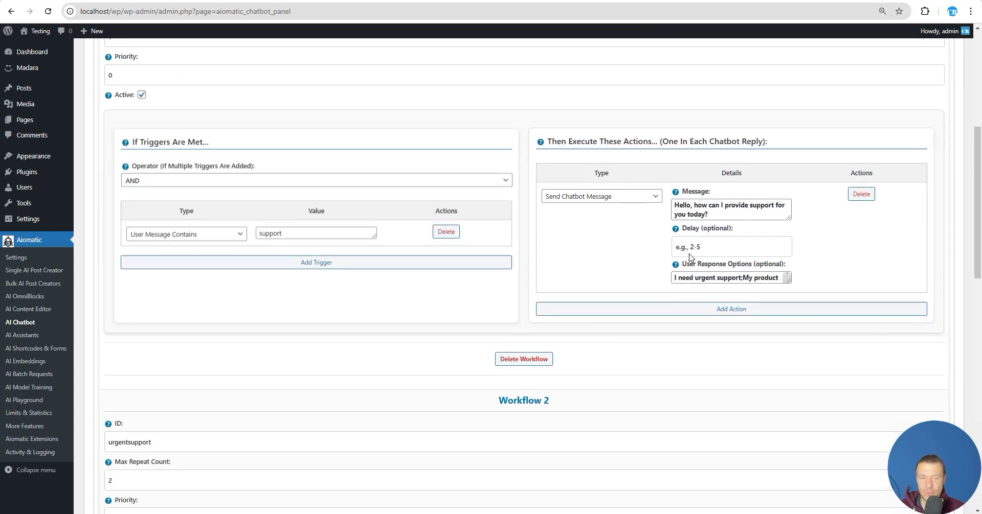
pyautogui.scroll(1, 273, 252)
pyautogui.click(115, 183)
pyautogui.scroll(-8, 115, 183)
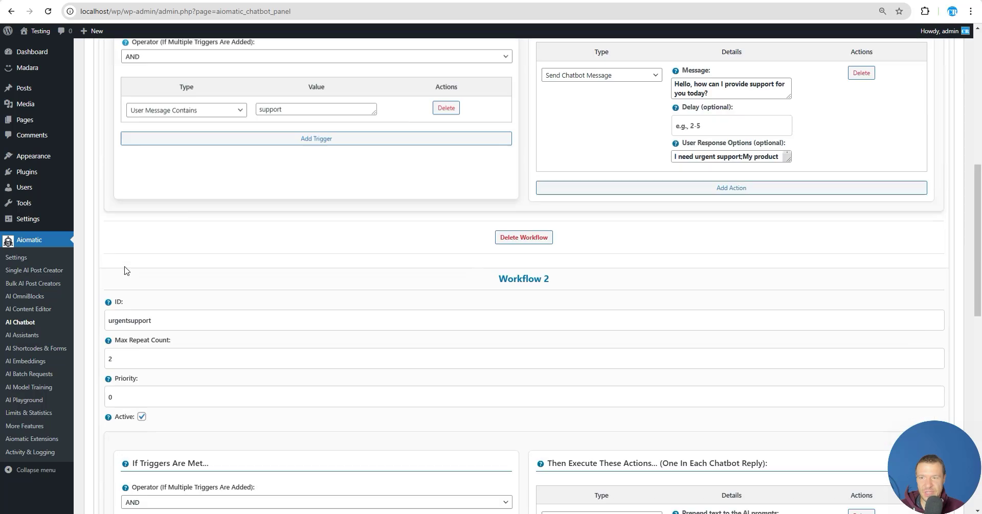
pyautogui.click(117, 214)
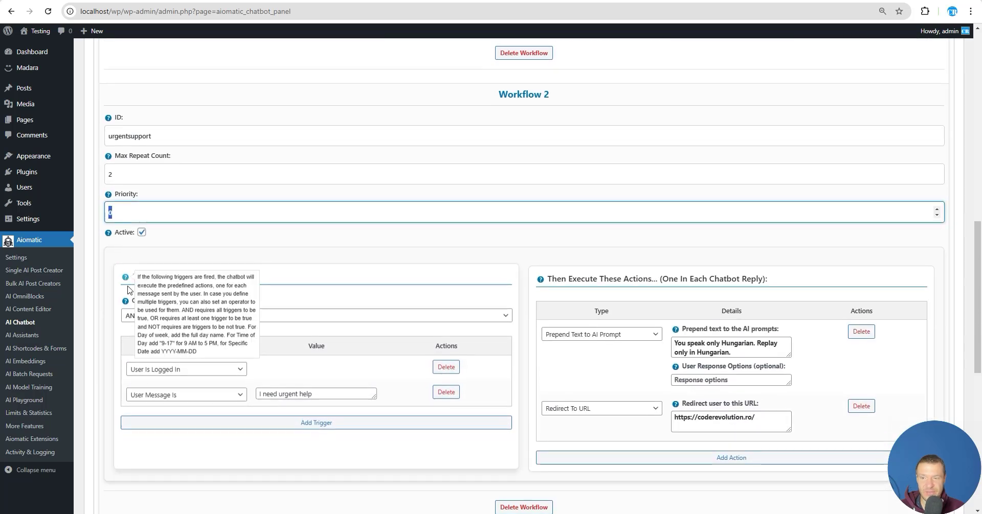
# - Compare the message triggers of both workflows and copy "I need urgent help" from Workflow 2's trigger
pyautogui.scroll(7, 131, 298)
pyautogui.scroll(1, 216, 114)
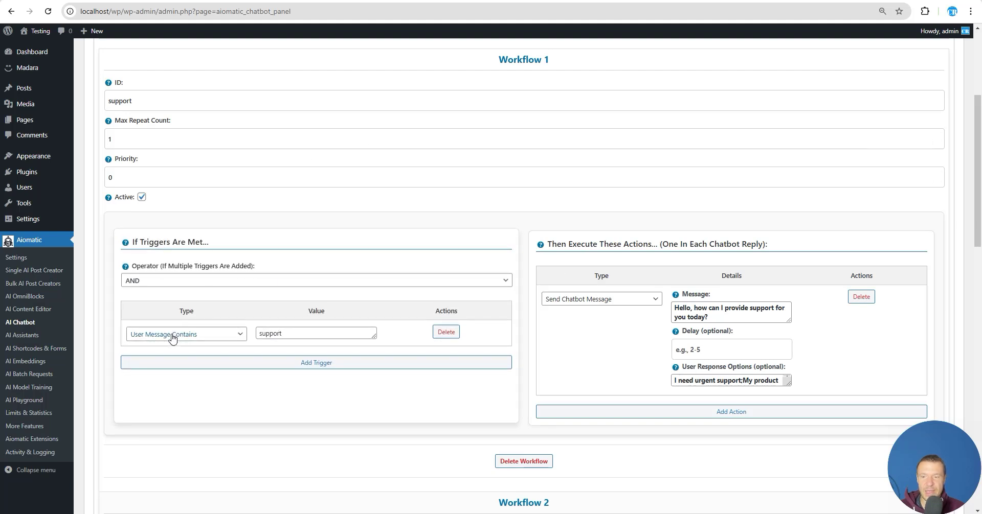
pyautogui.doubleClick(277, 335)
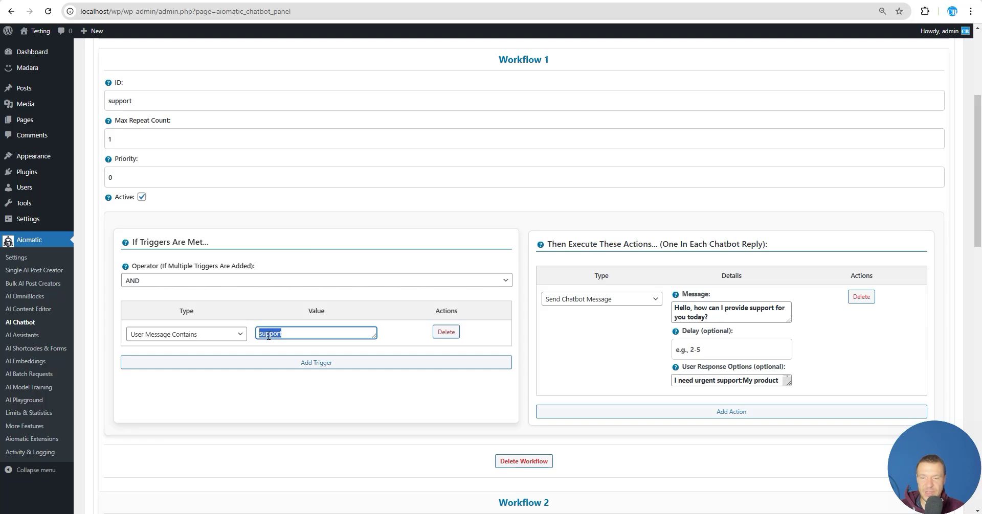
pyautogui.scroll(-10, 268, 336)
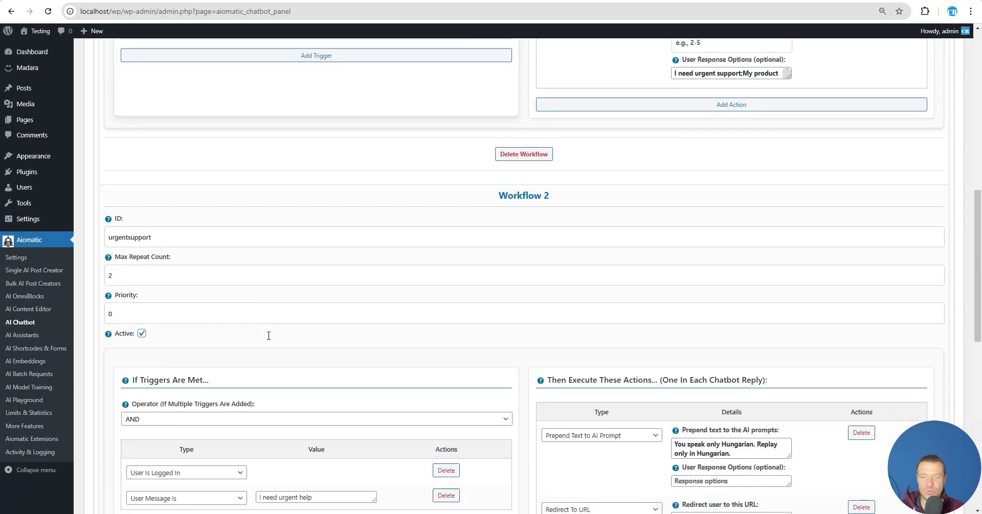
pyautogui.moveTo(263, 292); pyautogui.dragTo(298, 293)
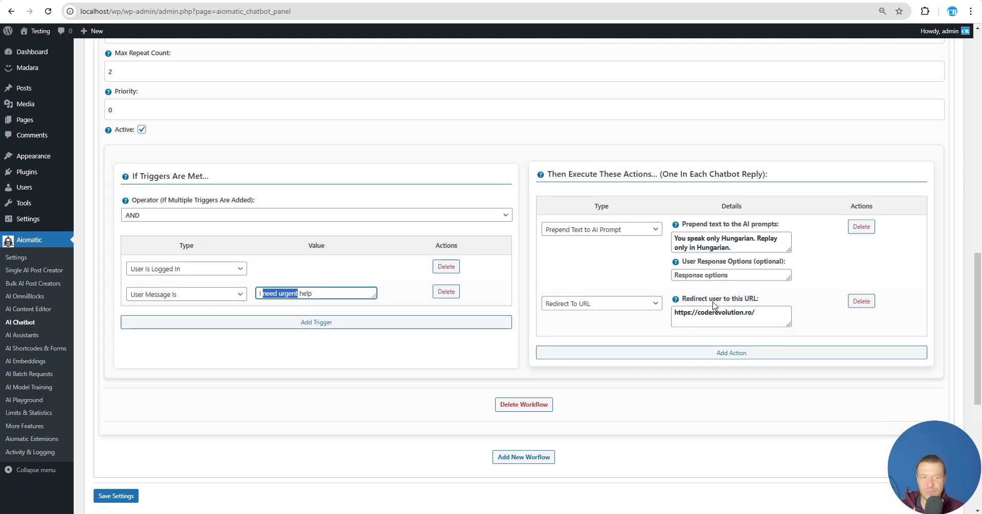
pyautogui.tripleClick(280, 291)
pyautogui.hotkey('ctrl', 'c')
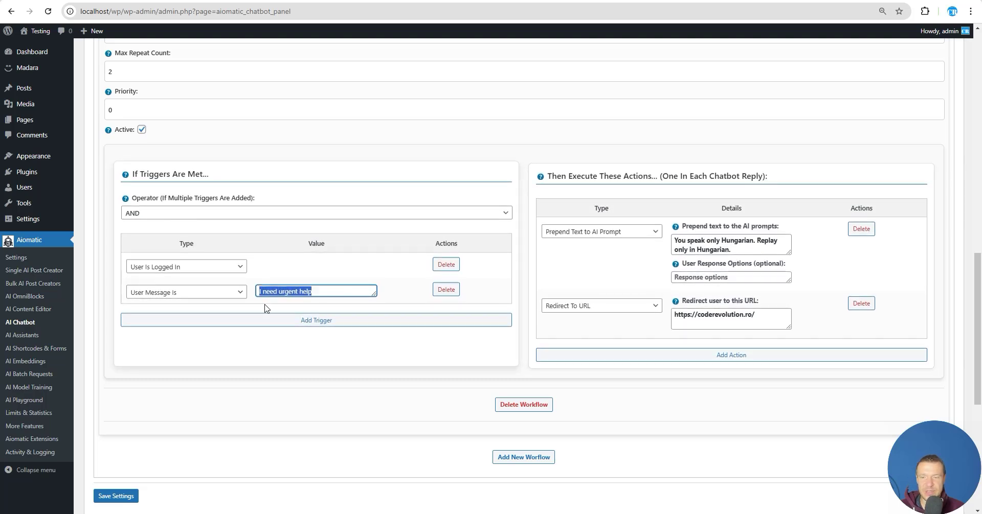
pyautogui.scroll(-6, 270, 332)
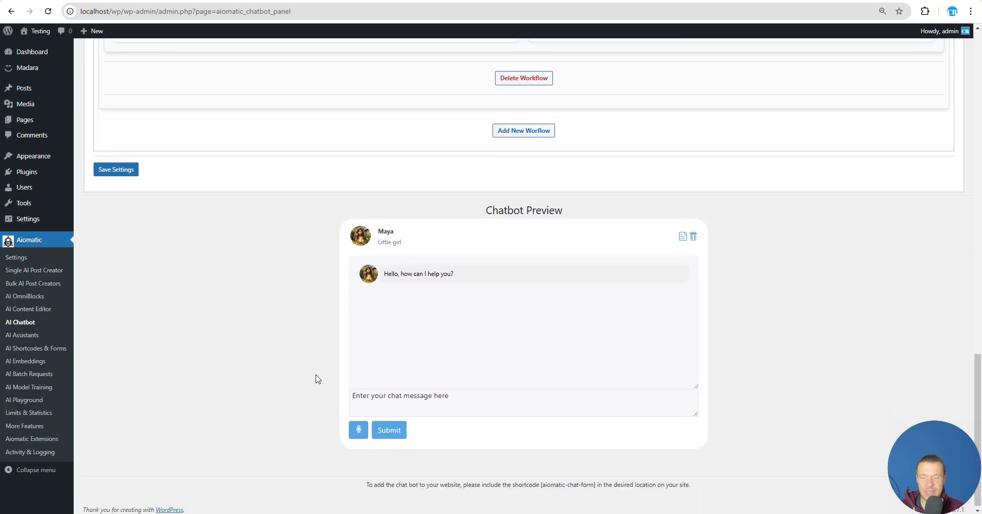
# - Delete the Redirect To URL action from Workflow 2 and save the chatbot settings
pyautogui.scroll(8, 315, 379)
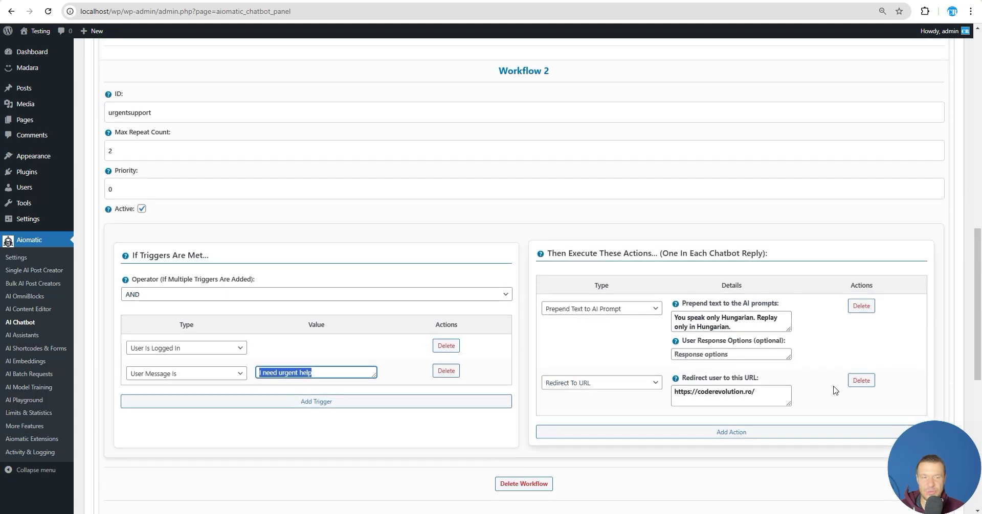
pyautogui.click(861, 381)
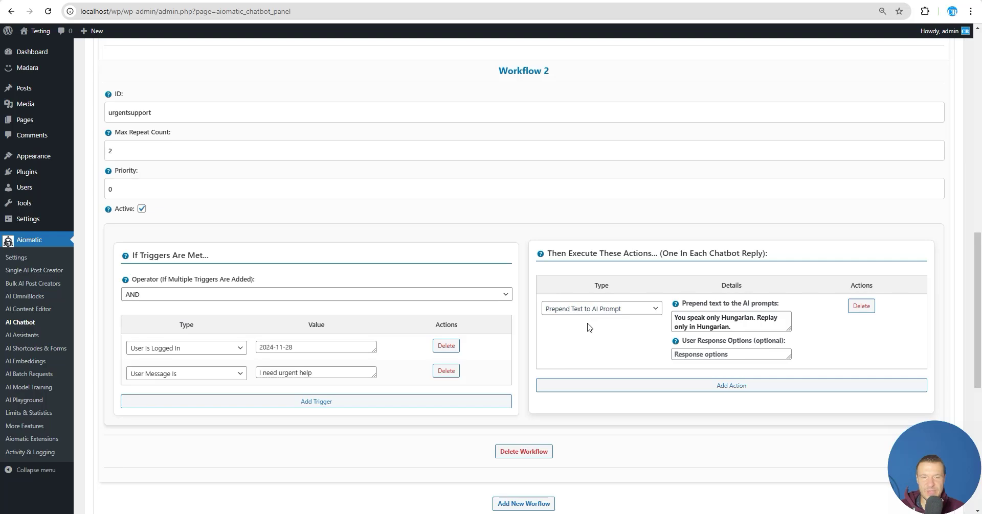
pyautogui.scroll(-4, 589, 327)
pyautogui.click(130, 340)
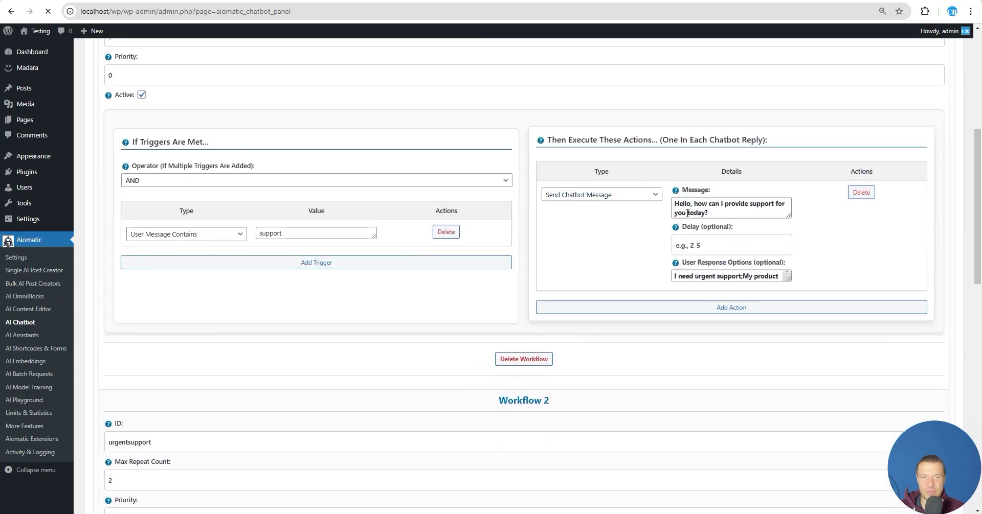
# - Send "I need urgent help" twice in the chatbot preview to test Workflow 2's Hungarian reply
pyautogui.scroll(-8, 376, 335)
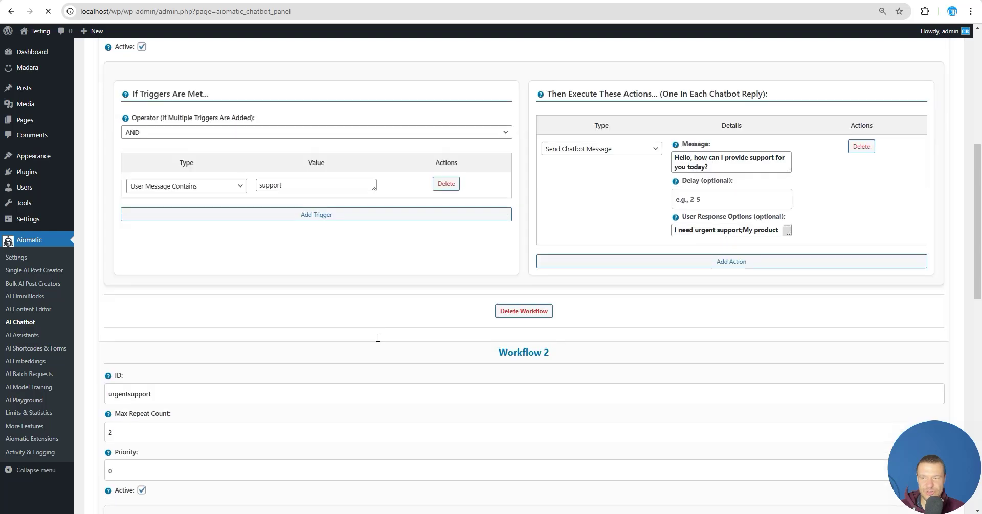
pyautogui.scroll(-5, 366, 320)
pyautogui.click(392, 404)
pyautogui.hotkey('ctrl', 'v')
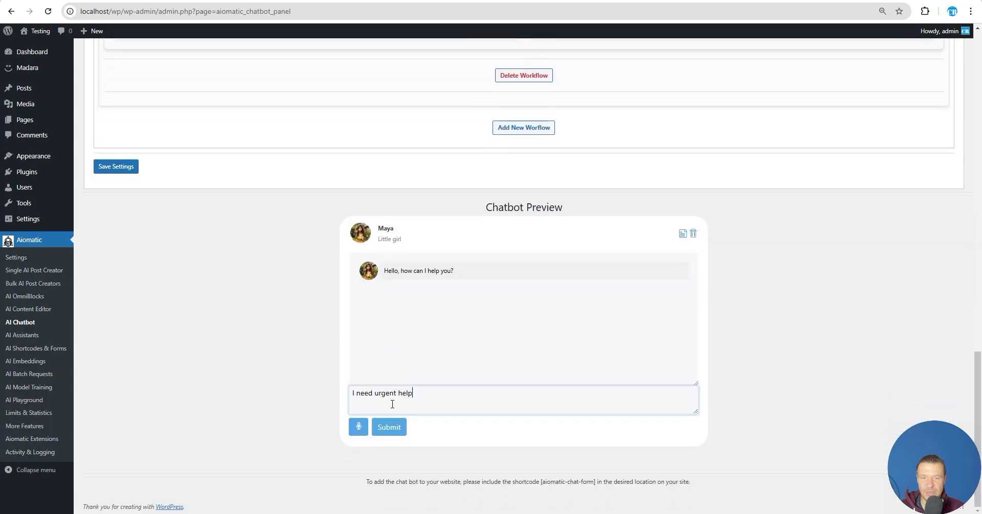
pyautogui.press('Return')
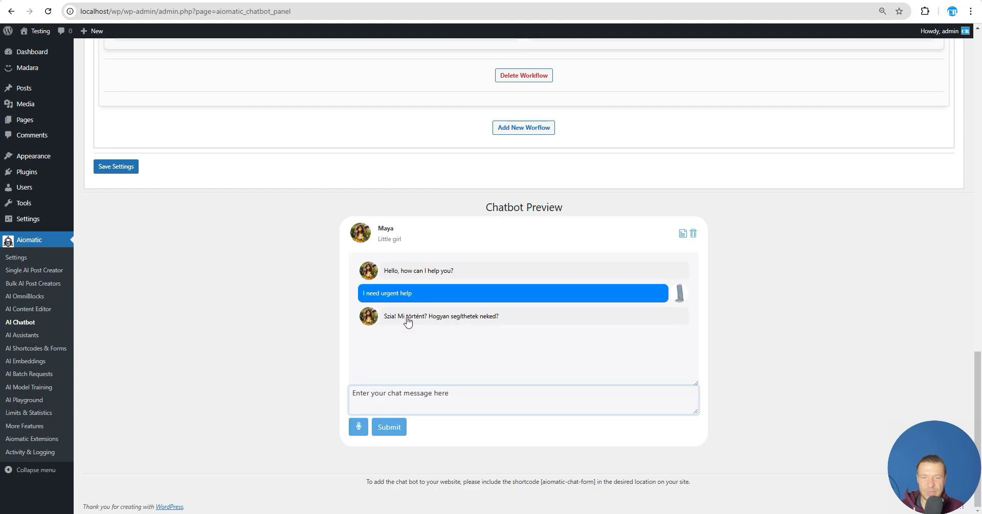
pyautogui.hotkey('ctrl', 'v')
pyautogui.press('Return')
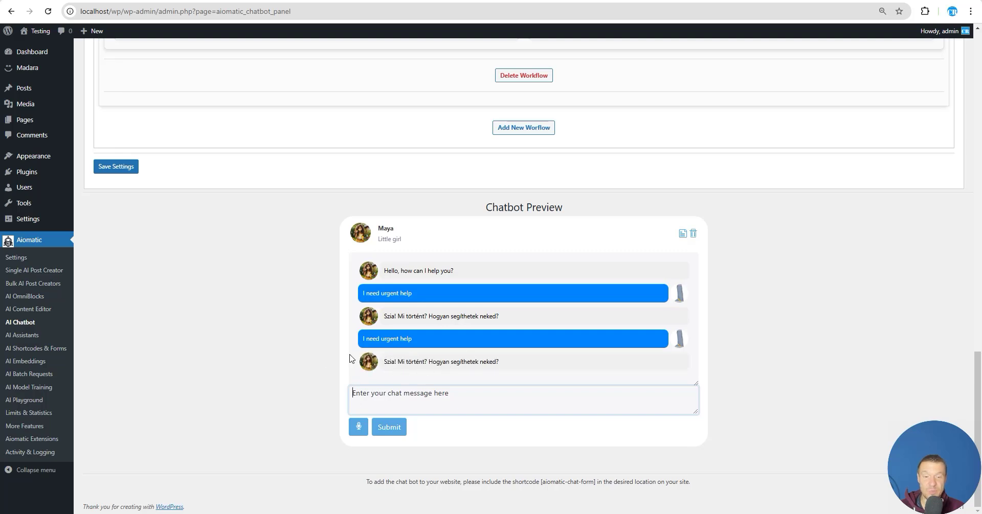
# - Check Workflow 2's Max Repeat Count and action, and send "I need urgent help" two more times in the chatbot preview
pyautogui.scroll(10, 327, 404)
pyautogui.click(111, 290)
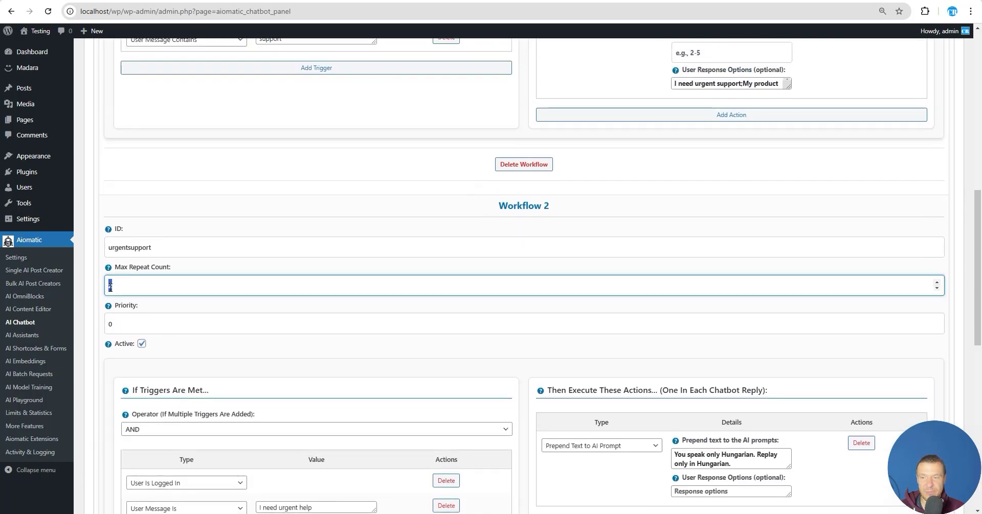
pyautogui.scroll(-5, 383, 313)
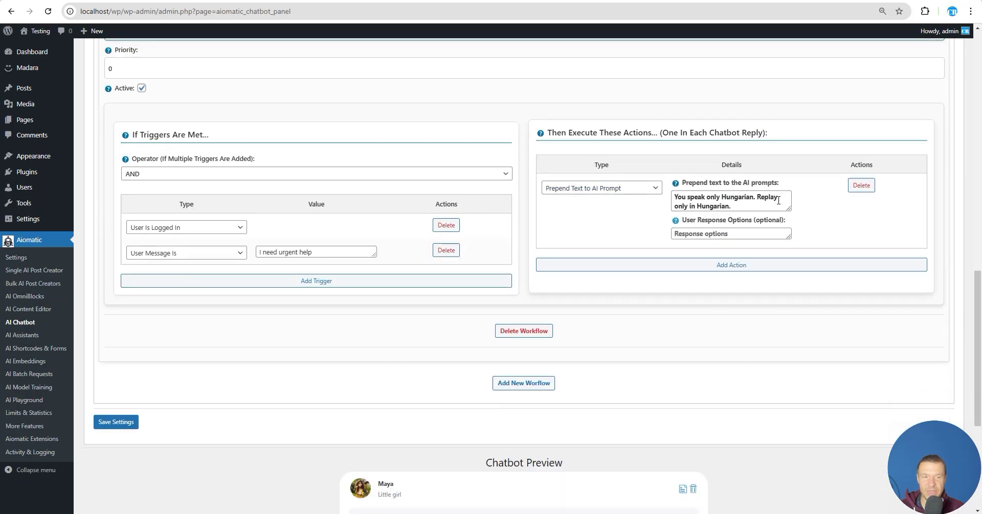
pyautogui.scroll(-5, 428, 364)
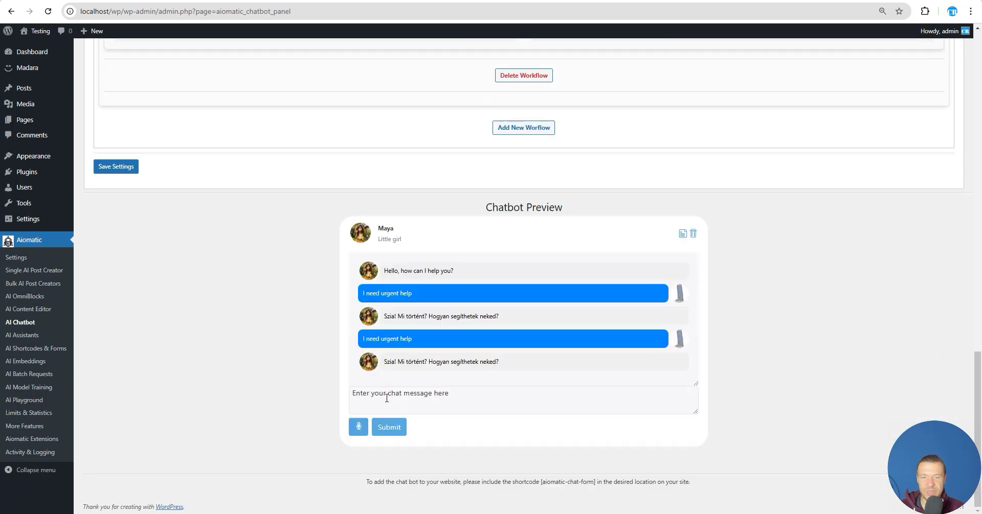
pyautogui.click(386, 398)
pyautogui.hotkey('ctrl', 'v')
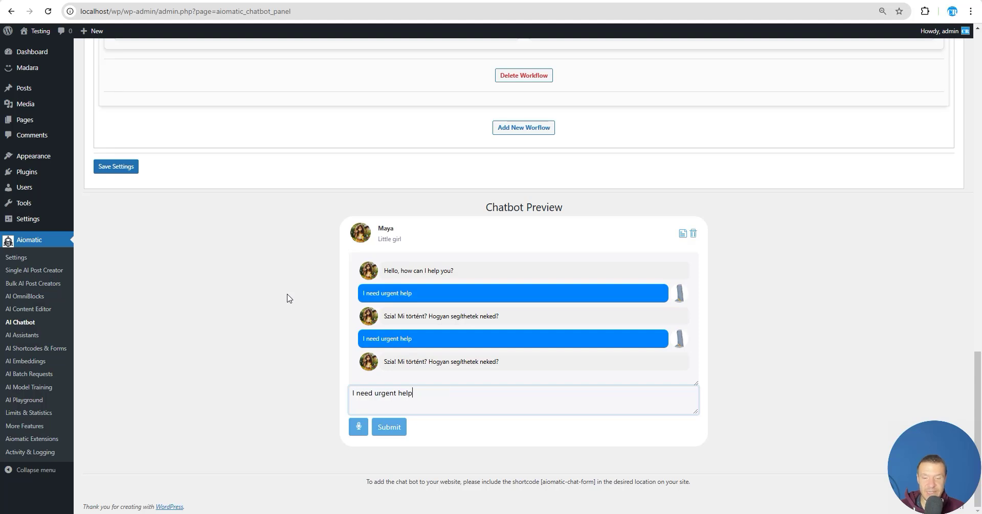
pyautogui.press('Return')
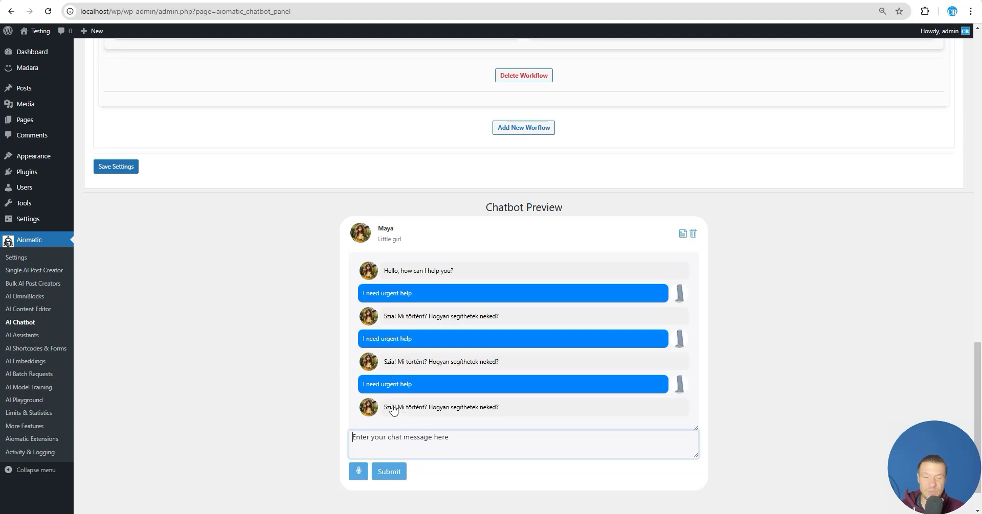
pyautogui.hotkey('ctrl', 'v')
pyautogui.press('Return')
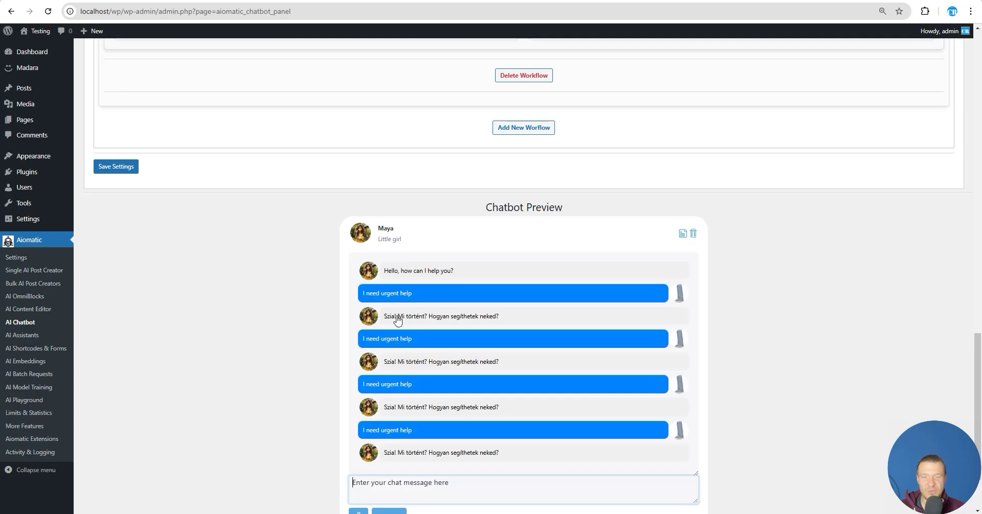
# - Change Workflow 2's action to Send Chatbot Message with the message "Hi, How can I help!" and save the chatbot settings
pyautogui.scroll(15, 322, 363)
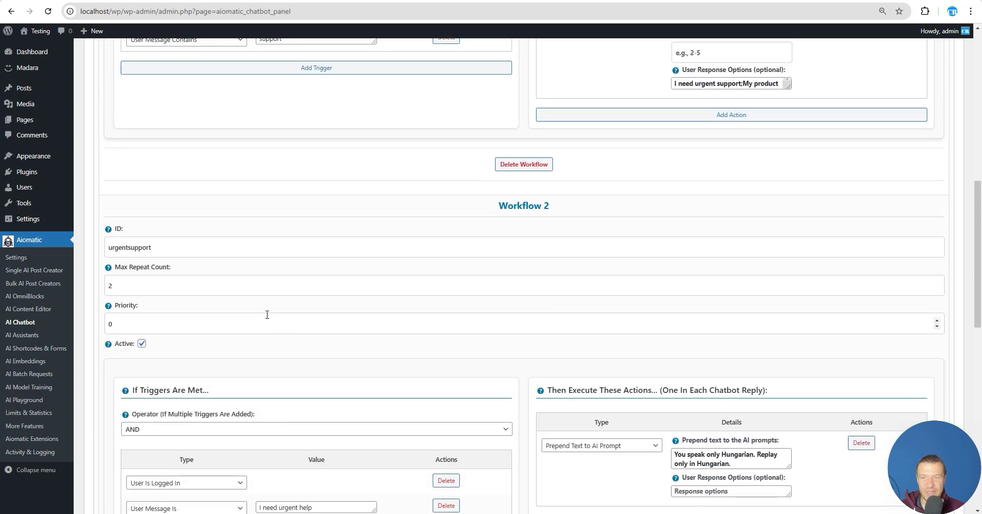
pyautogui.click(114, 282)
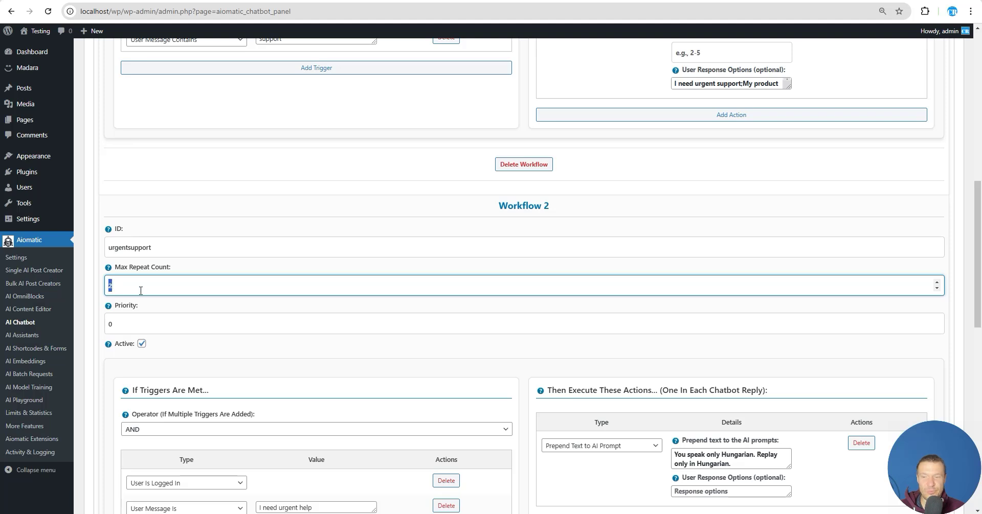
pyautogui.scroll(-2, 143, 366)
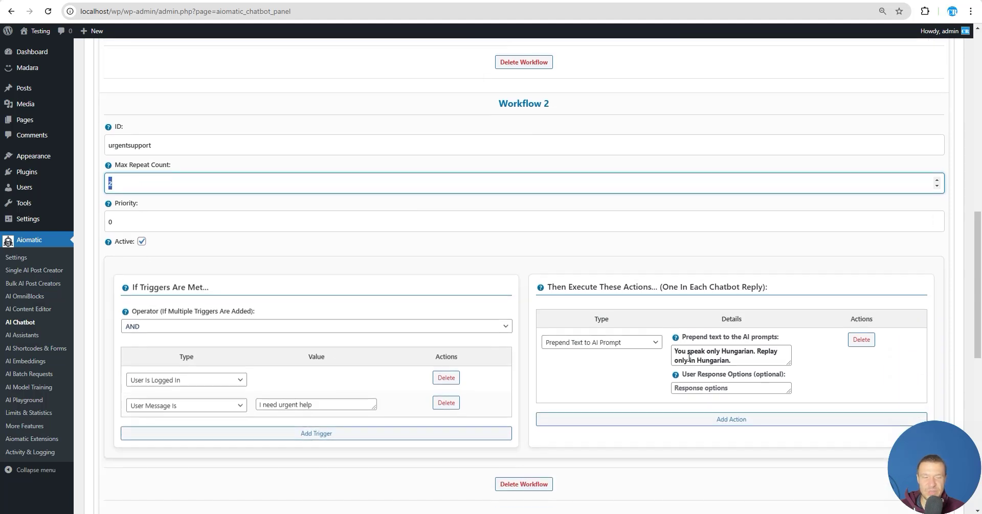
pyautogui.tripleClick(674, 350)
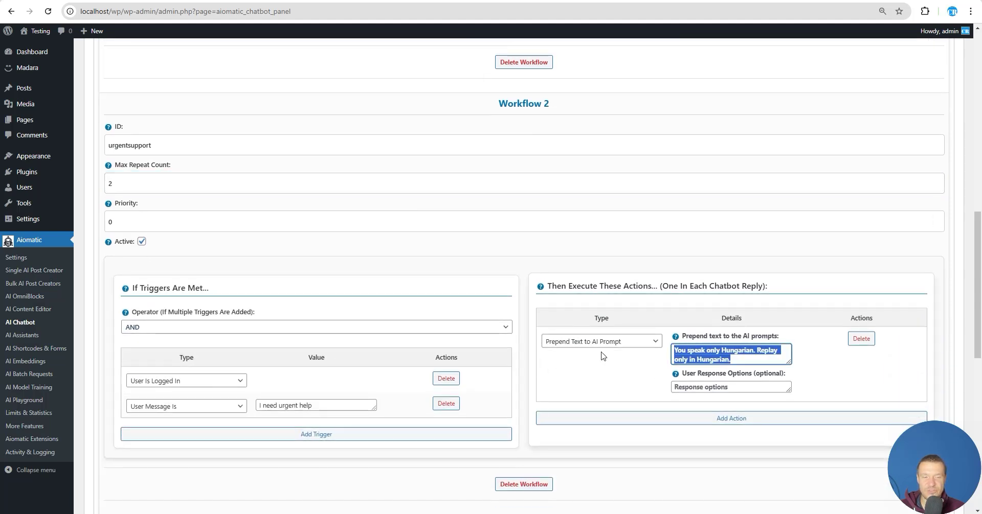
pyautogui.click(588, 341)
pyautogui.click(574, 369)
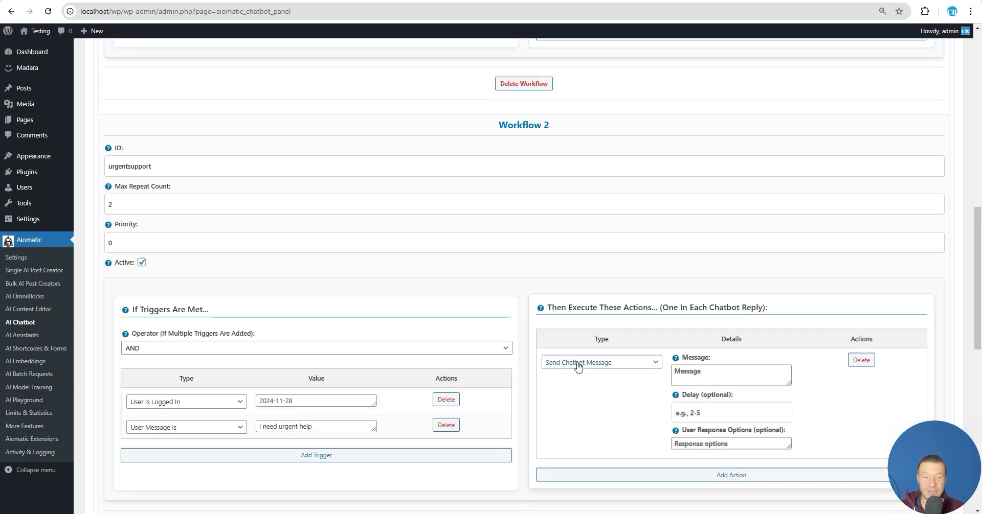
pyautogui.click(696, 381)
pyautogui.write('Hi, How')
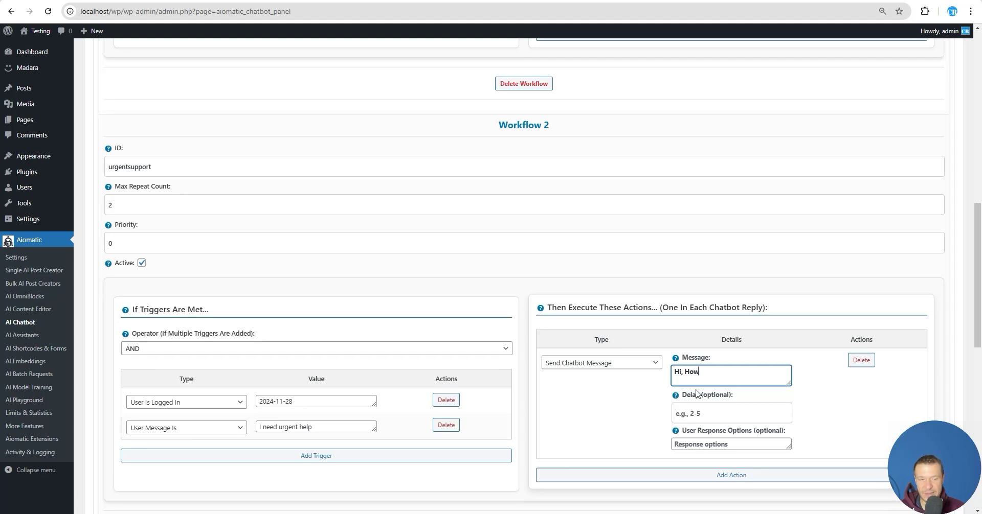
pyautogui.write(' can I help!')
pyautogui.scroll(-3, 581, 408)
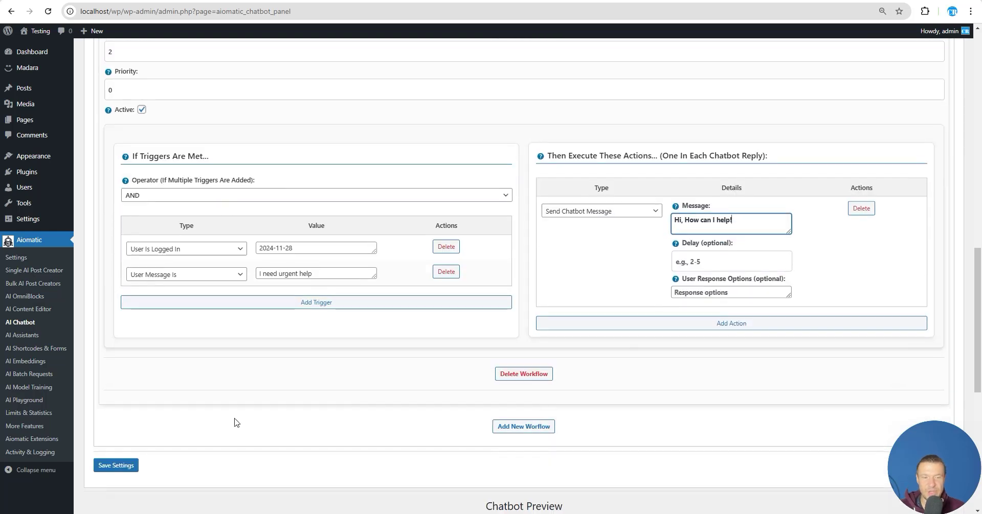
pyautogui.click(115, 465)
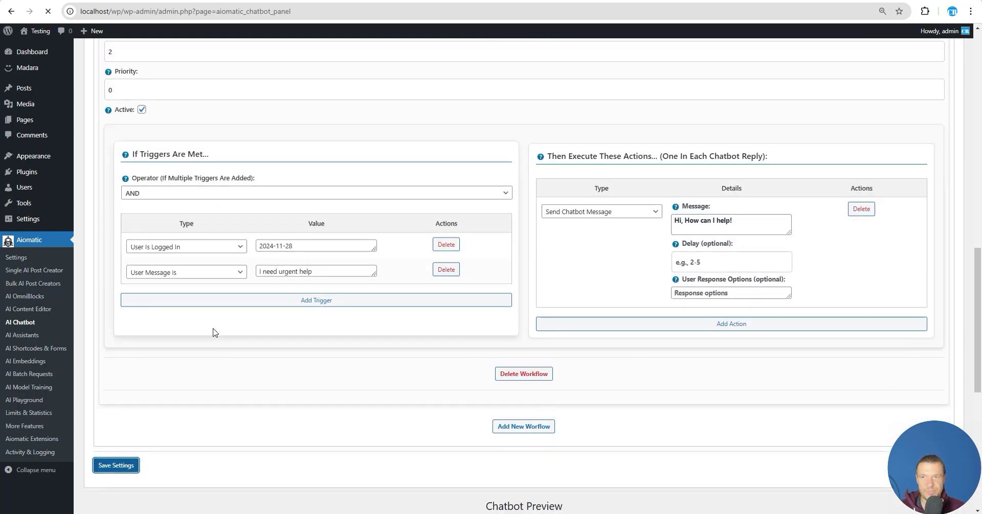
# - Send "I need urgent help" three times in the chatbot preview to test the saved message action against its repeat limit
pyautogui.scroll(-4, 563, 360)
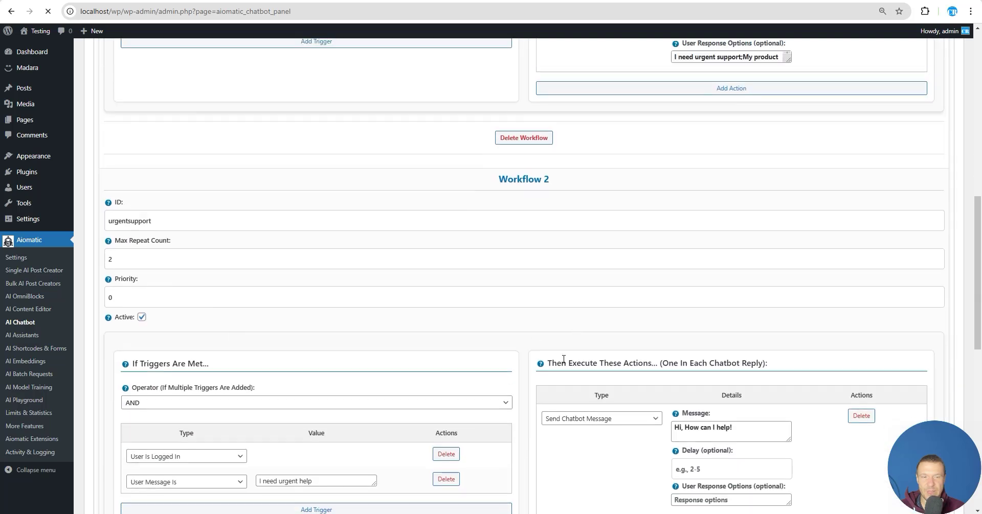
pyautogui.scroll(6, 563, 359)
pyautogui.click(583, 302)
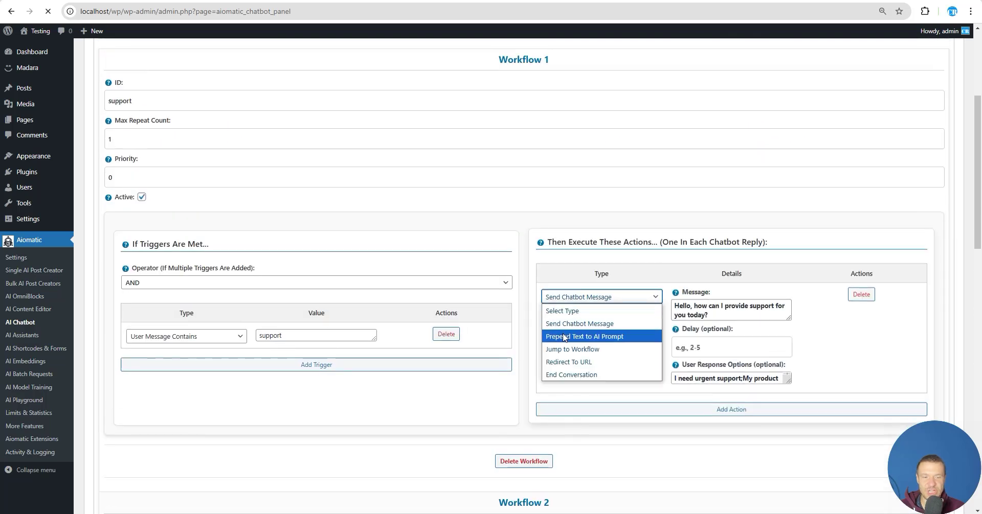
pyautogui.click(465, 398)
pyautogui.scroll(-9, 445, 401)
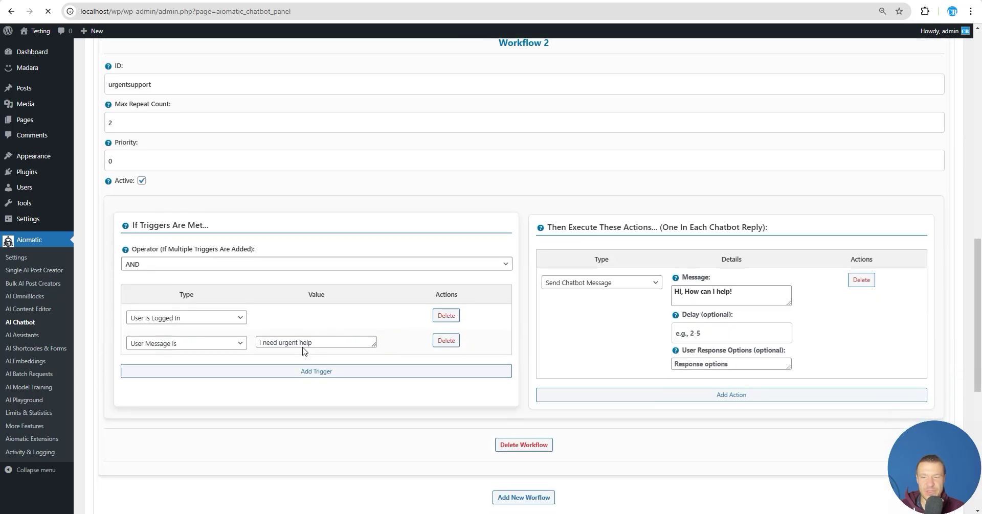
pyautogui.scroll(-8, 305, 351)
pyautogui.click(413, 400)
pyautogui.write('I need urgent help')
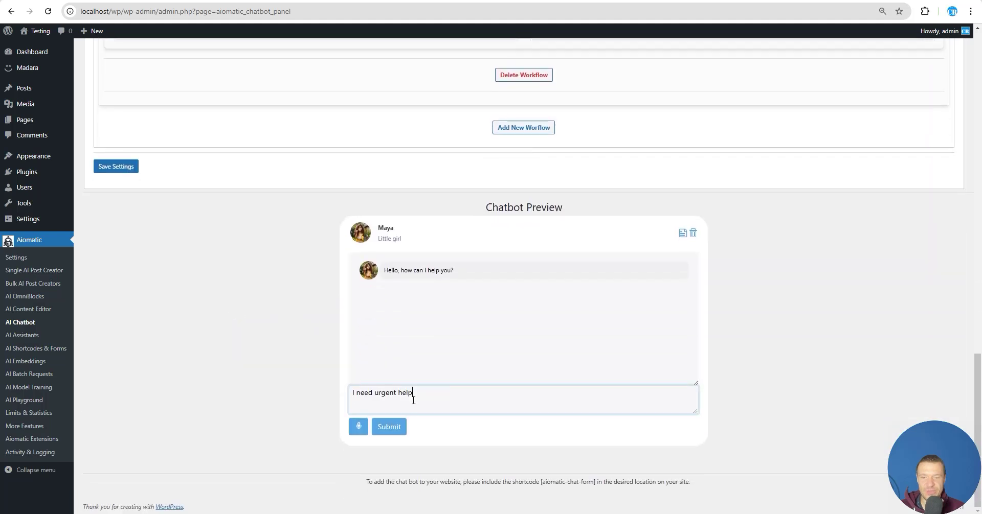
pyautogui.press('Return')
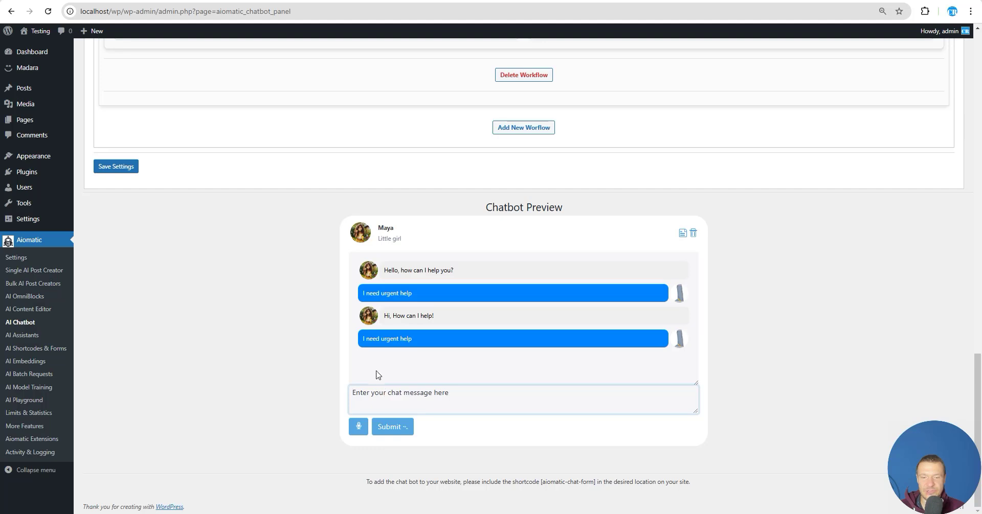
pyautogui.write('I need urgent help')
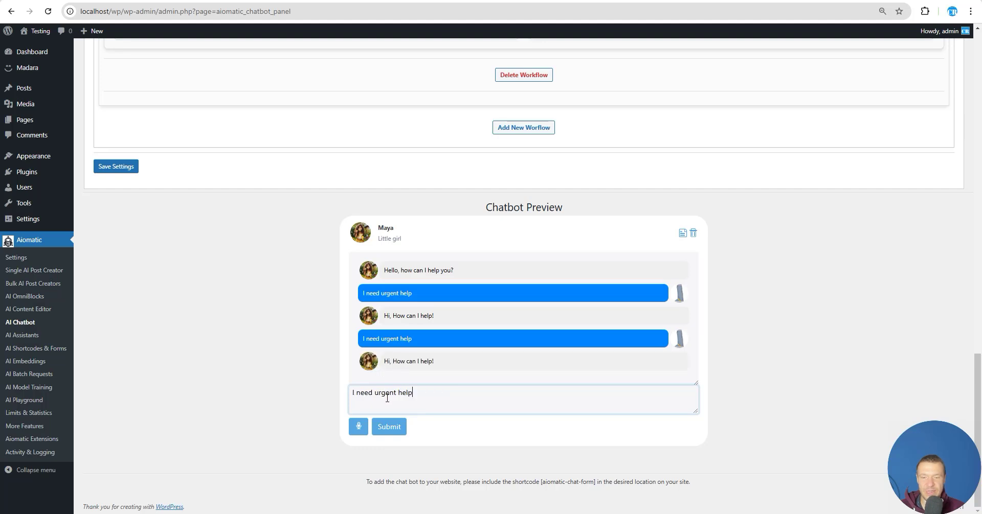
pyautogui.press('Return')
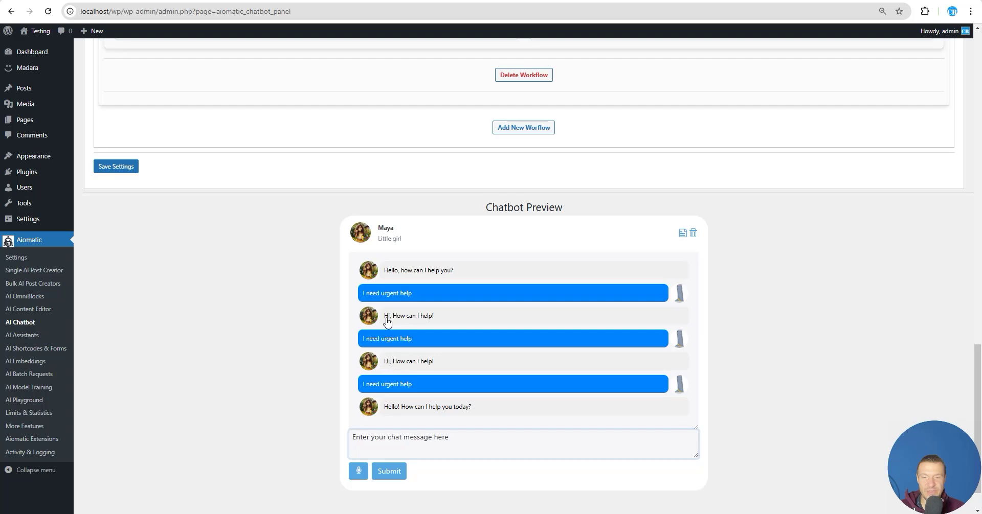
# - Check Workflow 2's Max Repeat Count and change its action type to Jump to Workflow
pyautogui.scroll(10, 311, 393)
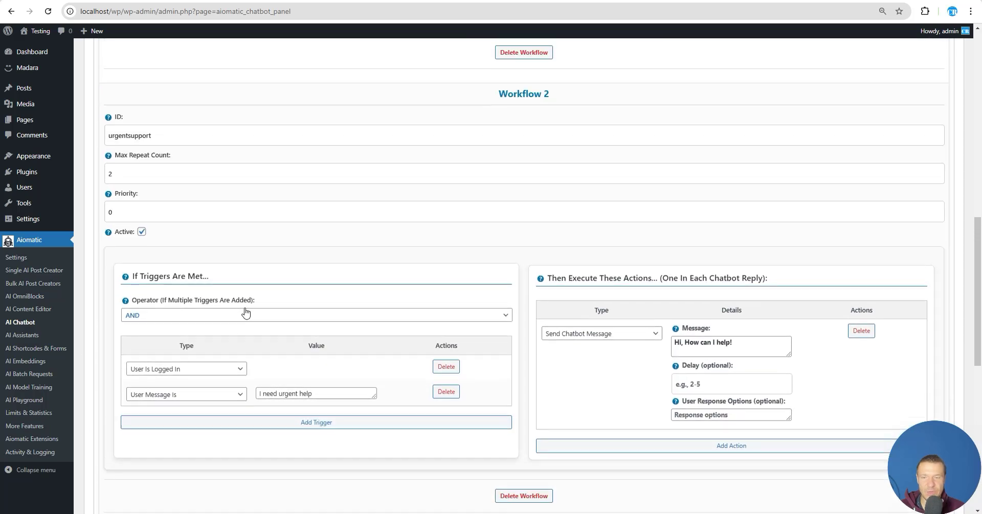
pyautogui.doubleClick(108, 264)
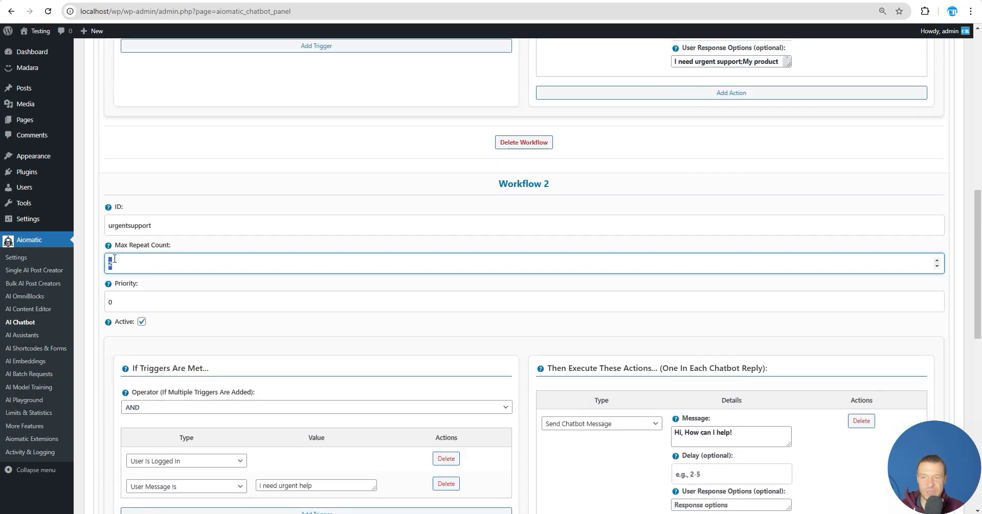
pyautogui.click(115, 263)
pyautogui.scroll(-5, 131, 461)
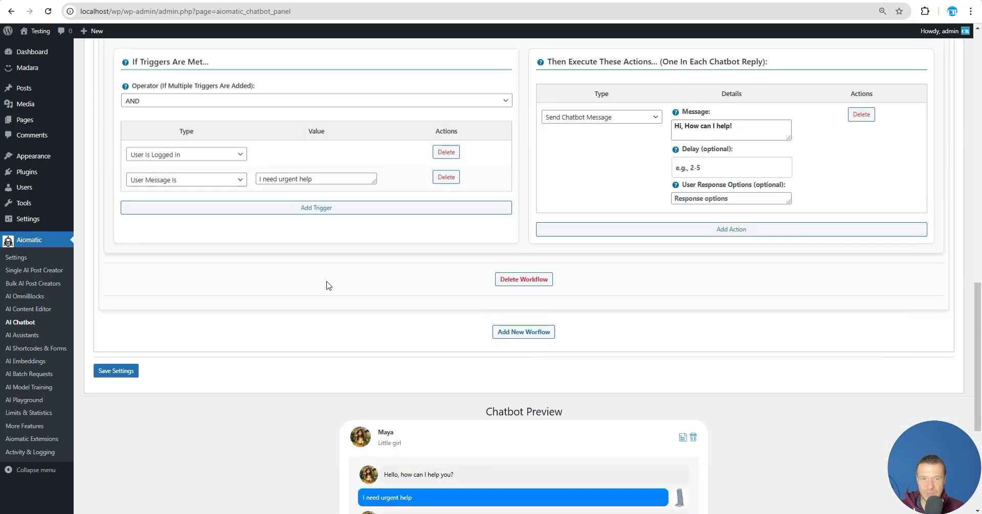
pyautogui.scroll(1, 618, 217)
pyautogui.click(579, 219)
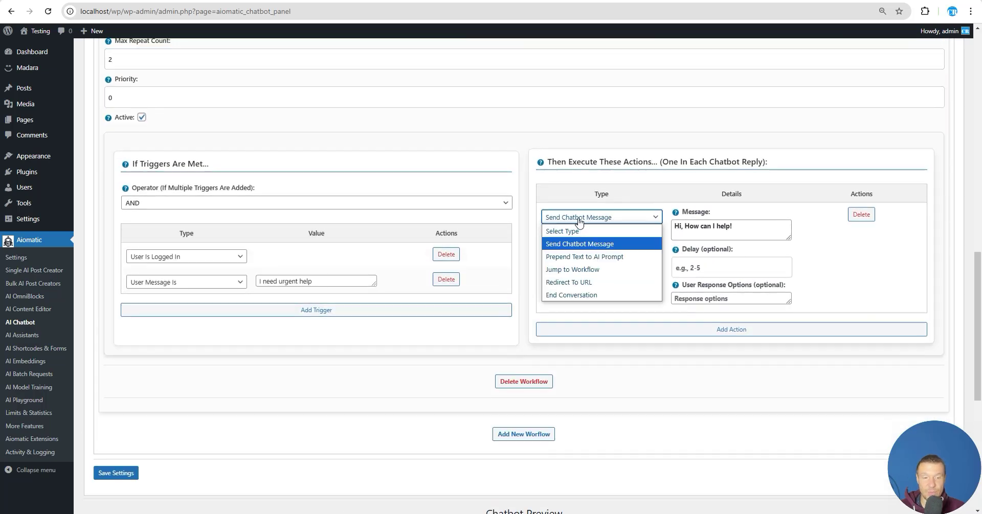
pyautogui.click(563, 273)
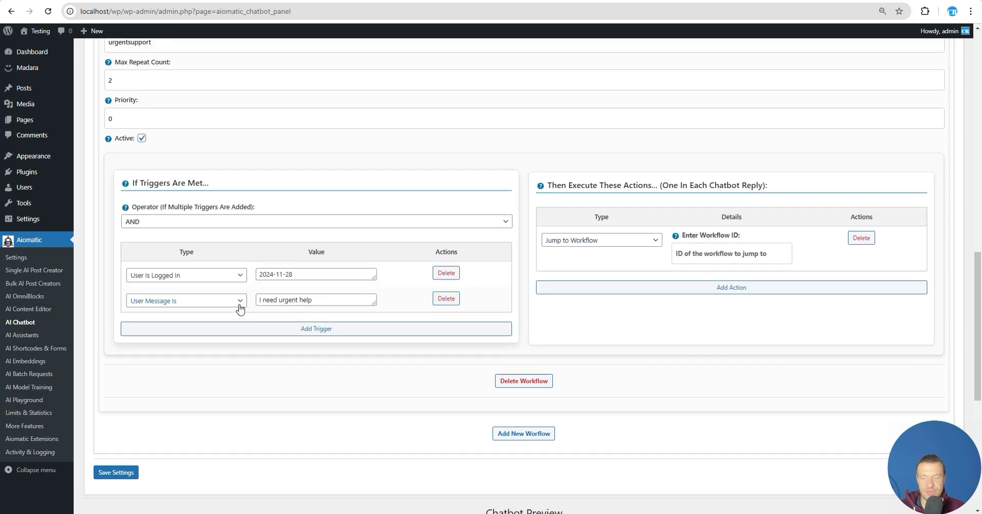
# - Set Workflow 2's Jump to Workflow target to Workflow 1's ID, "support", and save the chatbot settings
pyautogui.scroll(1, 181, 288)
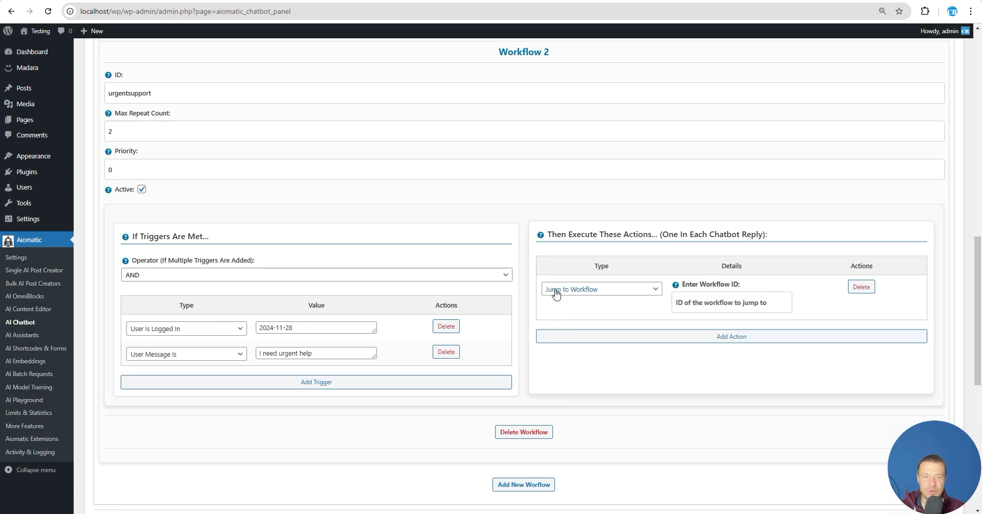
pyautogui.scroll(2, 465, 307)
pyautogui.scroll(-2, 592, 296)
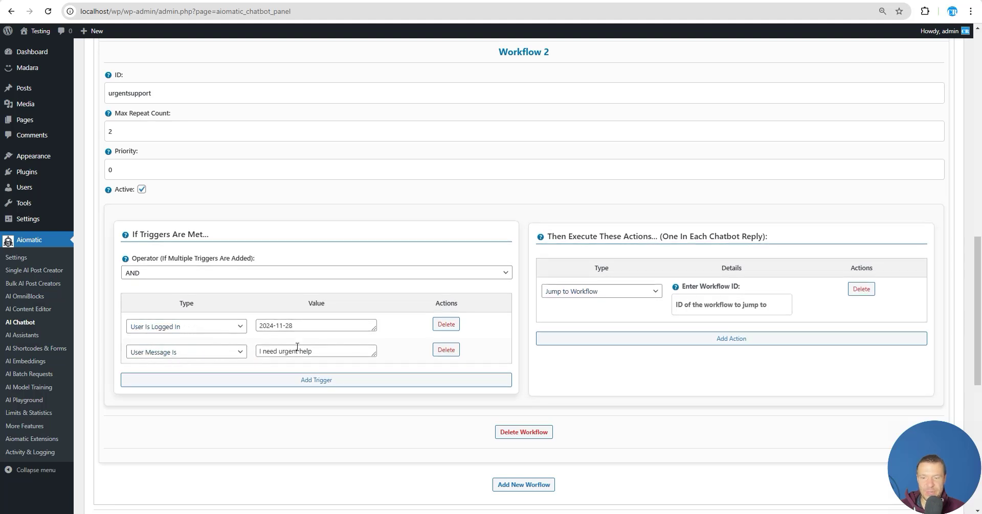
pyautogui.click(164, 353)
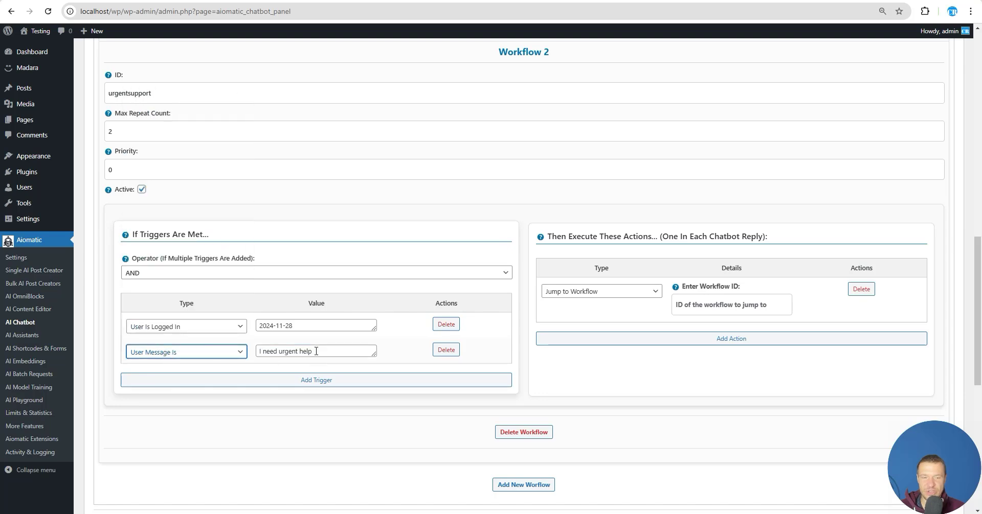
pyautogui.scroll(8, 317, 266)
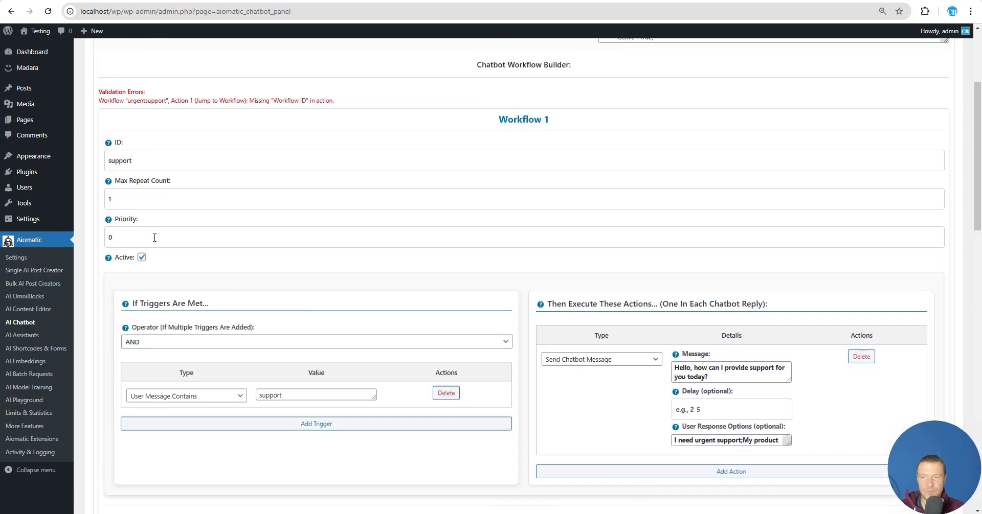
pyautogui.doubleClick(121, 160)
pyautogui.hotkey('ctrl', 'c')
pyautogui.scroll(-6, 399, 326)
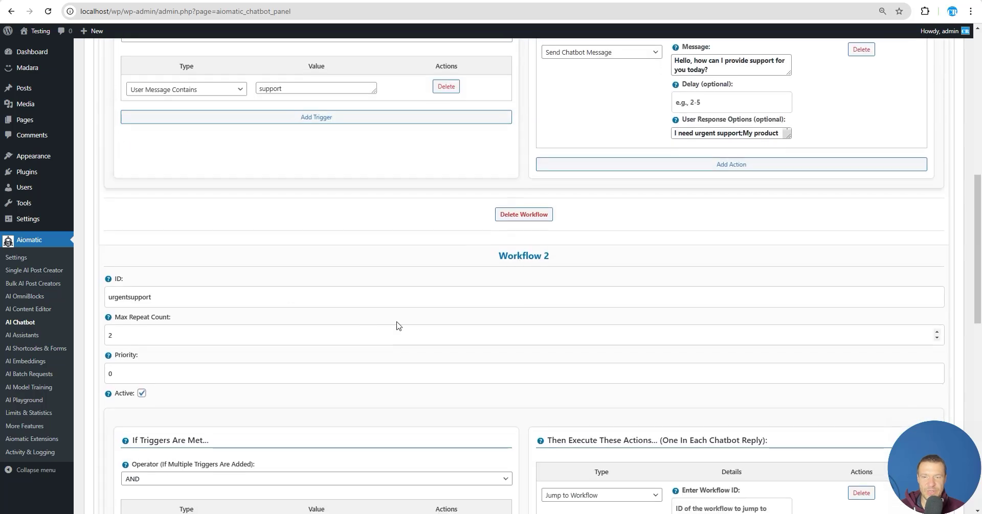
pyautogui.scroll(-3, 399, 326)
pyautogui.click(716, 355)
pyautogui.hotkey('ctrl', 'v')
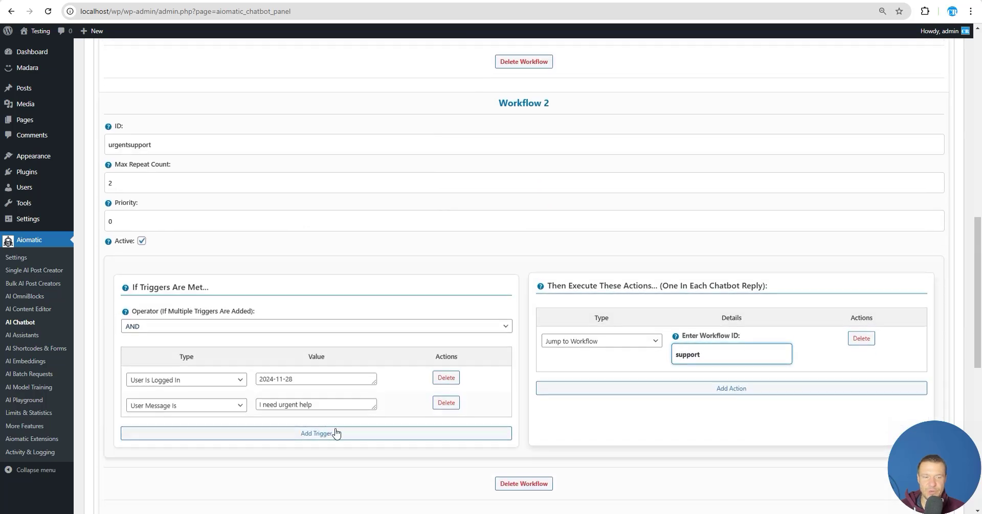
pyautogui.scroll(-4, 336, 433)
pyautogui.click(115, 371)
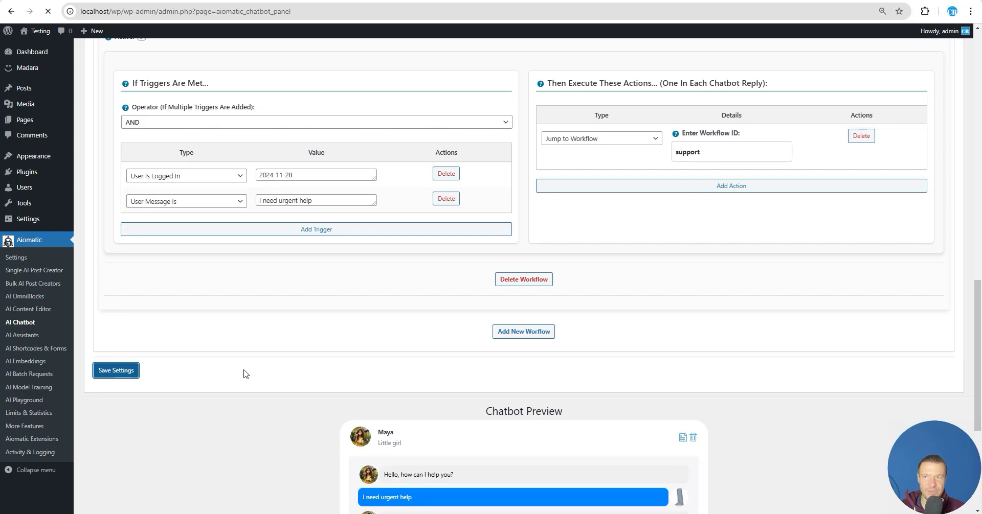
# - Copy Workflow 2's trigger text "I need urgent help" and send it in the chatbot preview to test the workflow jump
pyautogui.scroll(-5, 263, 369)
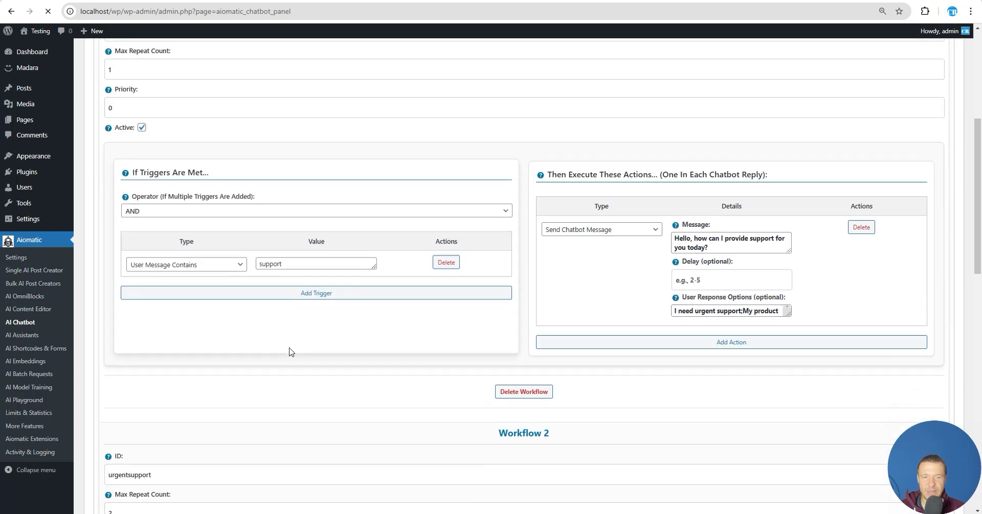
pyautogui.scroll(-6, 228, 327)
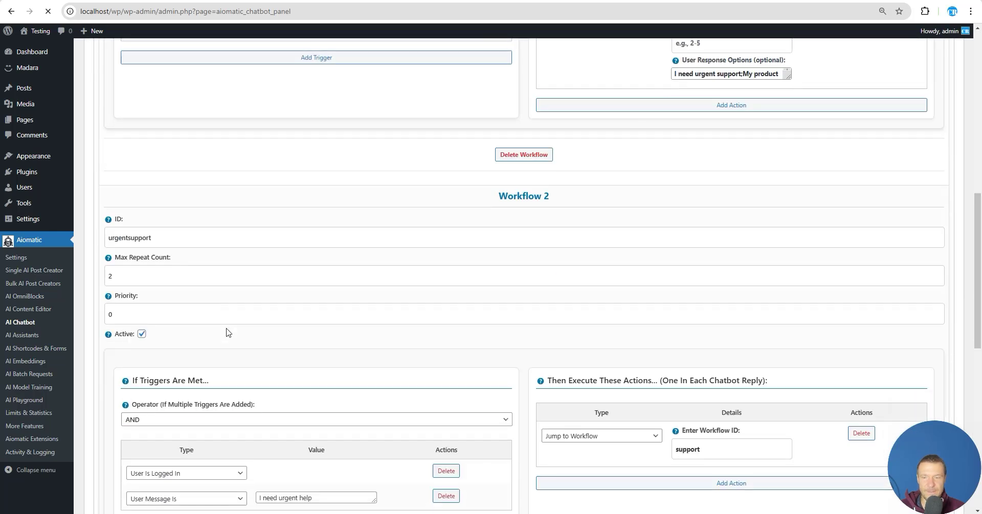
pyautogui.scroll(6, 246, 363)
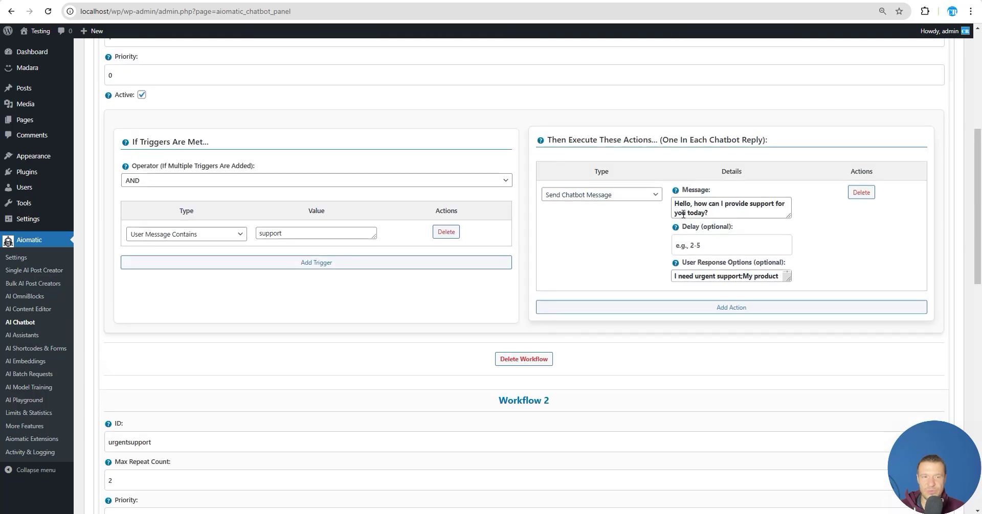
pyautogui.scroll(-8, 441, 313)
pyautogui.doubleClick(267, 291)
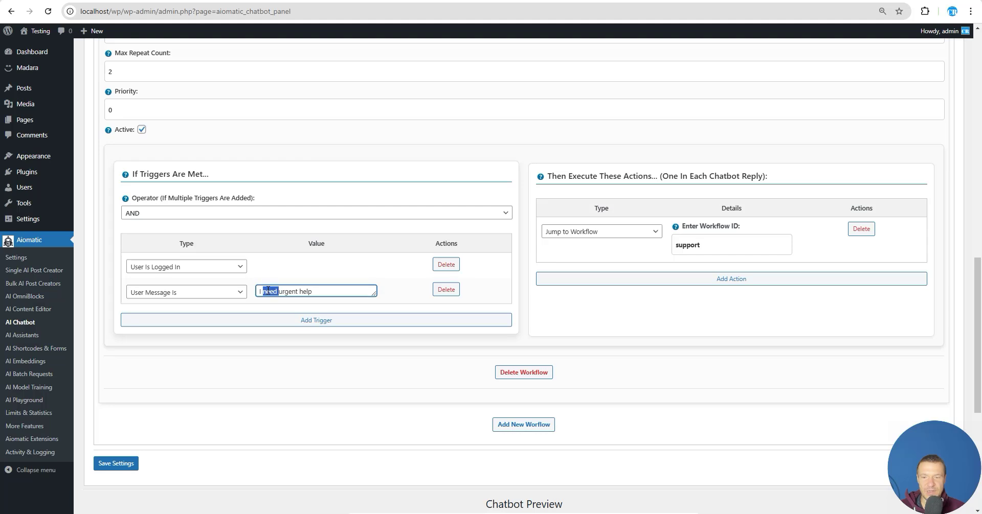
pyautogui.click(267, 290)
pyautogui.hotkey('ctrl', 'c')
pyautogui.scroll(-6, 267, 299)
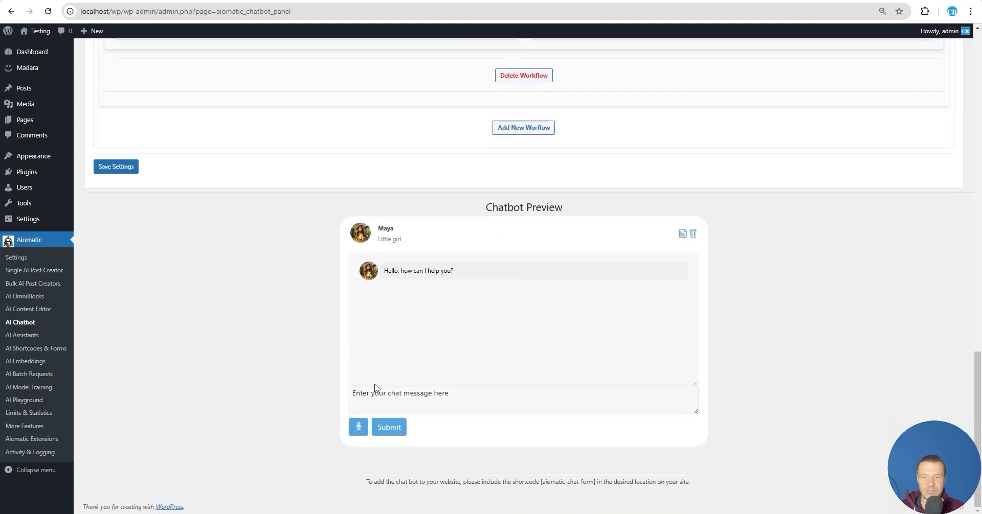
pyautogui.click(373, 390)
pyautogui.hotkey('ctrl', 'v')
pyautogui.press('Return')
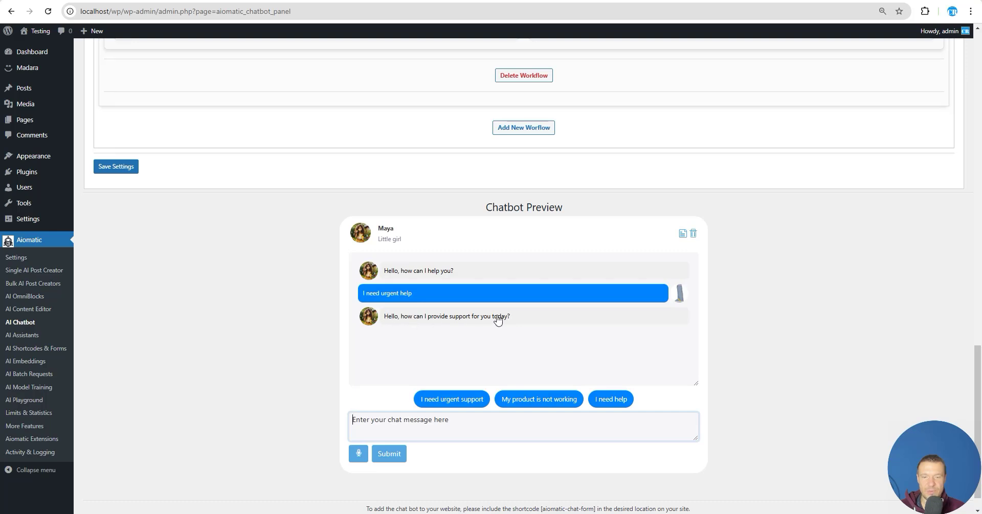
# - Review Workflow 2's trigger text and jump target, and add three more actions to the "support" workflow
pyautogui.scroll(5, 335, 408)
pyautogui.scroll(1, 408, 379)
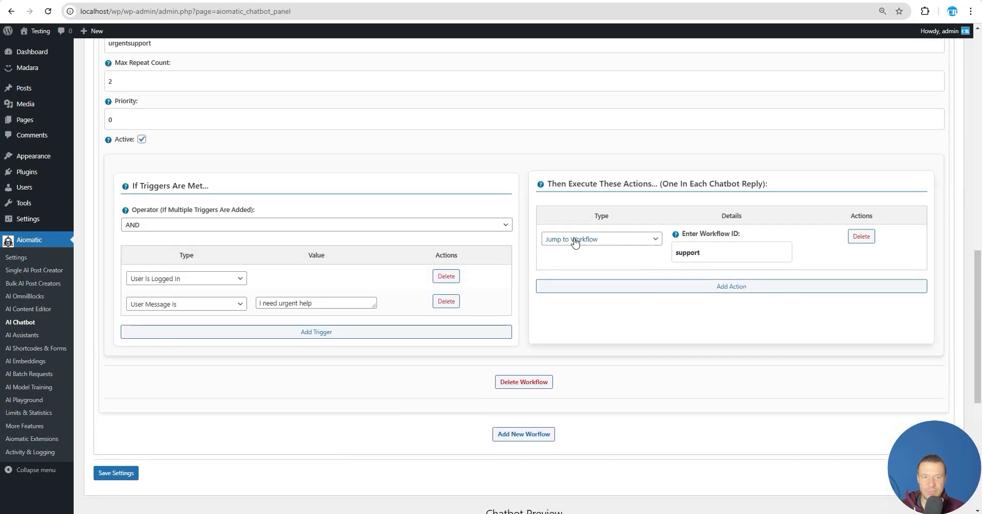
pyautogui.moveTo(262, 300); pyautogui.dragTo(325, 300)
pyautogui.scroll(1, 184, 276)
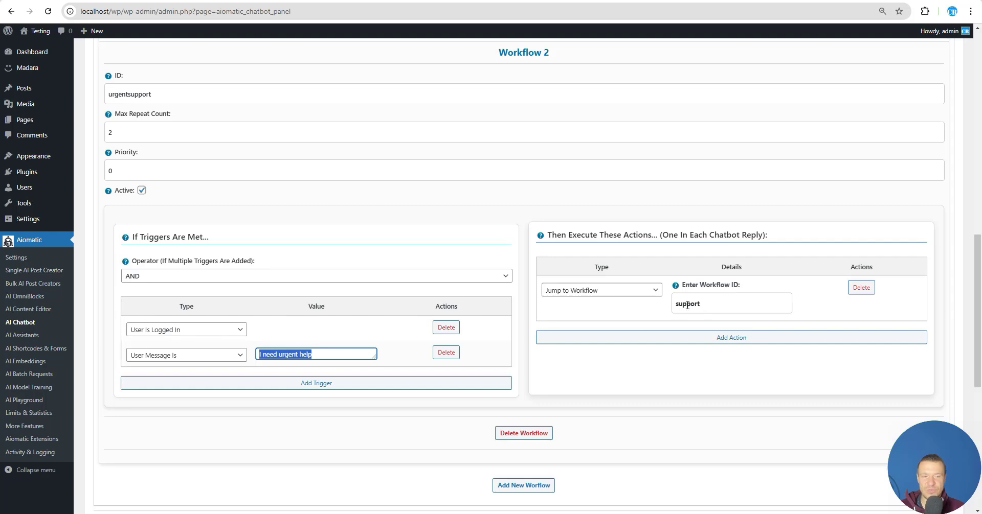
pyautogui.scroll(10, 688, 304)
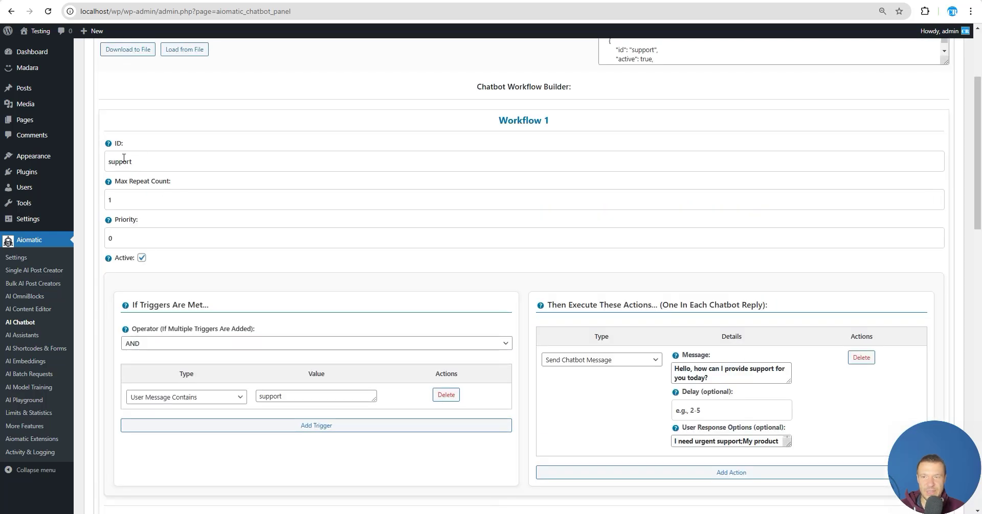
pyautogui.scroll(-2, 475, 373)
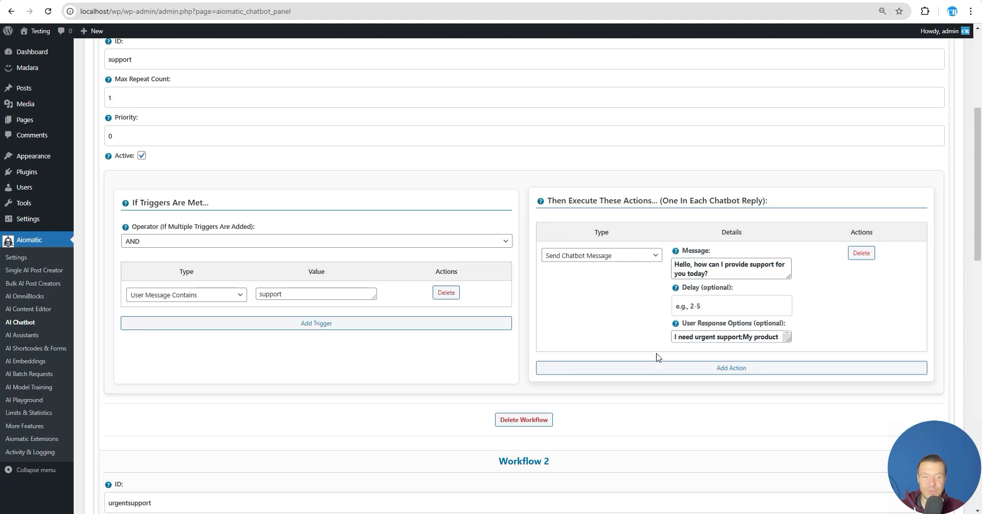
pyautogui.click(681, 367)
pyautogui.click(648, 420)
pyautogui.click(644, 447)
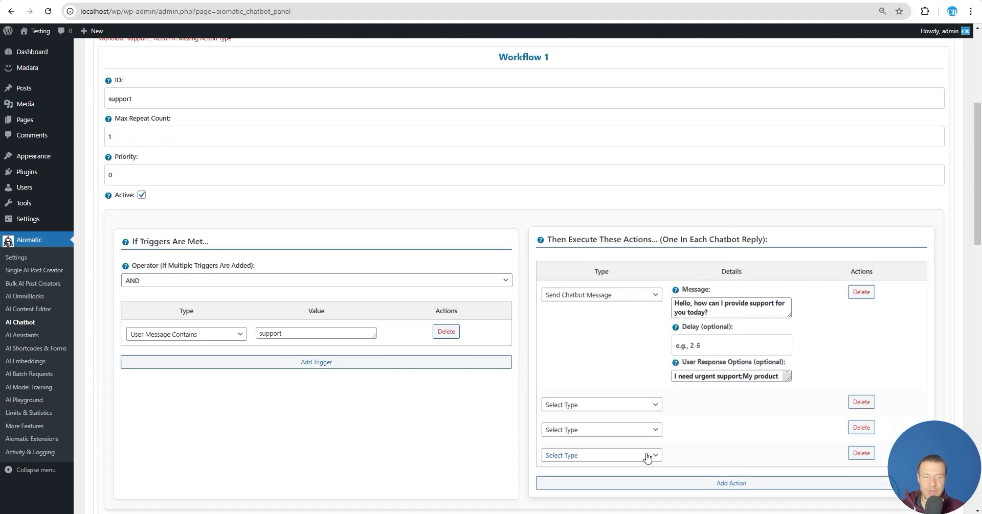
# - Make the "support" workflow's second action a Send Chatbot Message with the text "Ok, let me think about this."
pyautogui.click(557, 407)
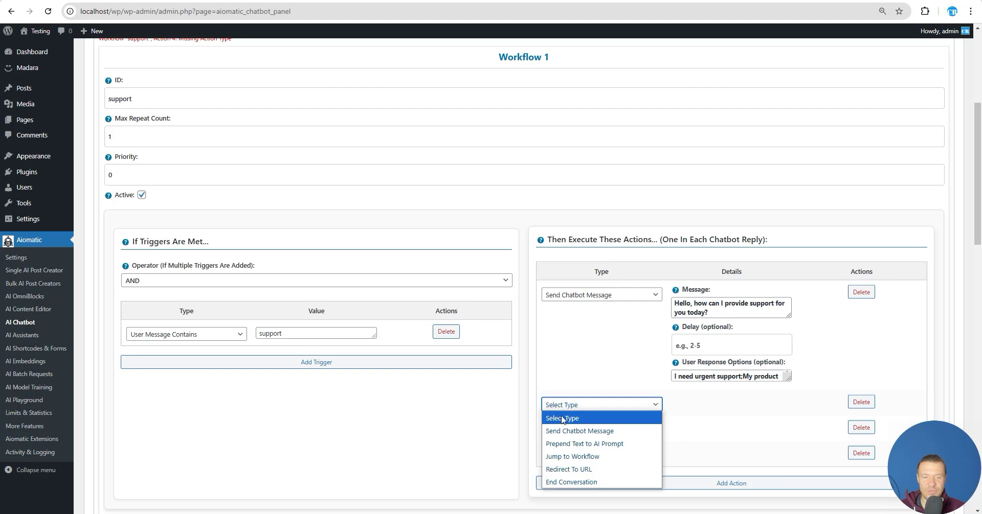
pyautogui.click(562, 432)
pyautogui.click(707, 419)
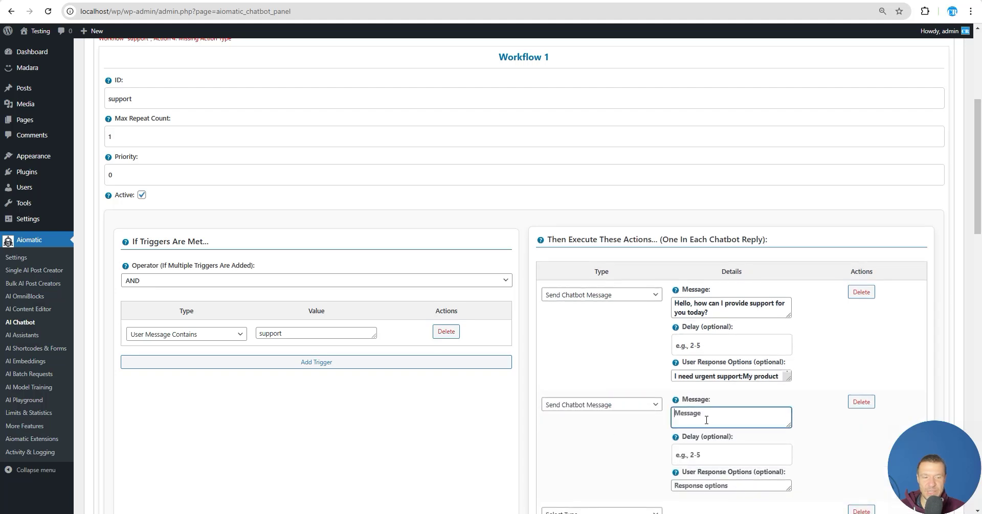
pyautogui.write('Ok, let me think about this.')
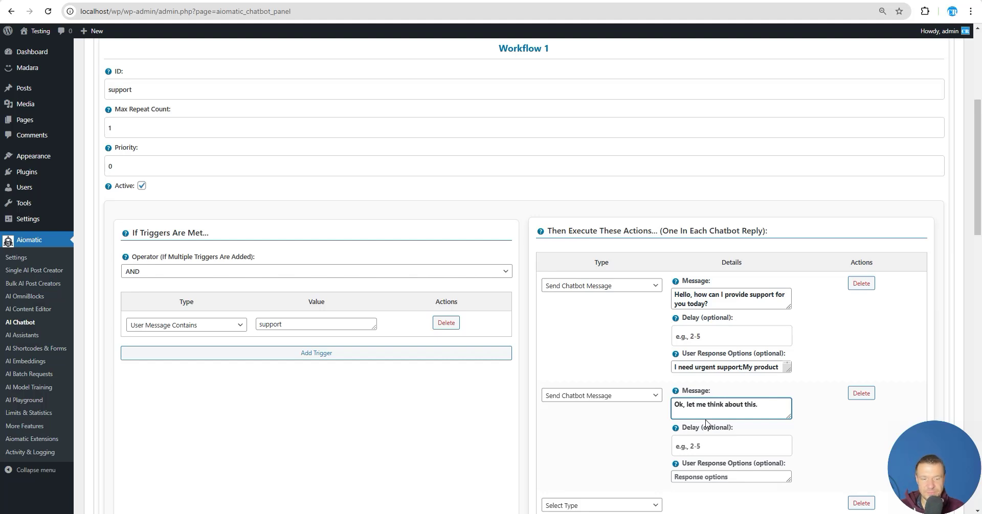
# - Make the "support" workflow's third action a Send Chatbot Message with the text "Nice!"
pyautogui.scroll(-2, 706, 424)
pyautogui.click(553, 404)
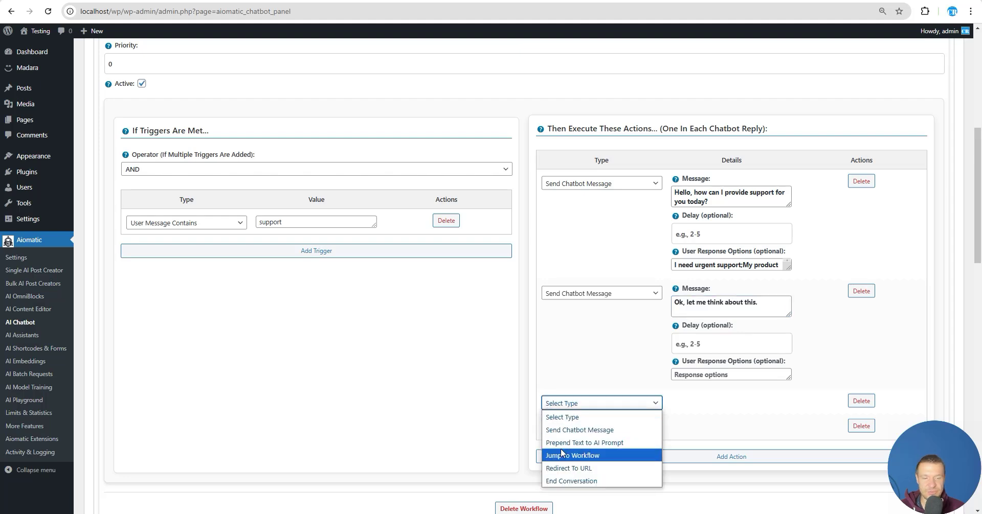
pyautogui.click(561, 431)
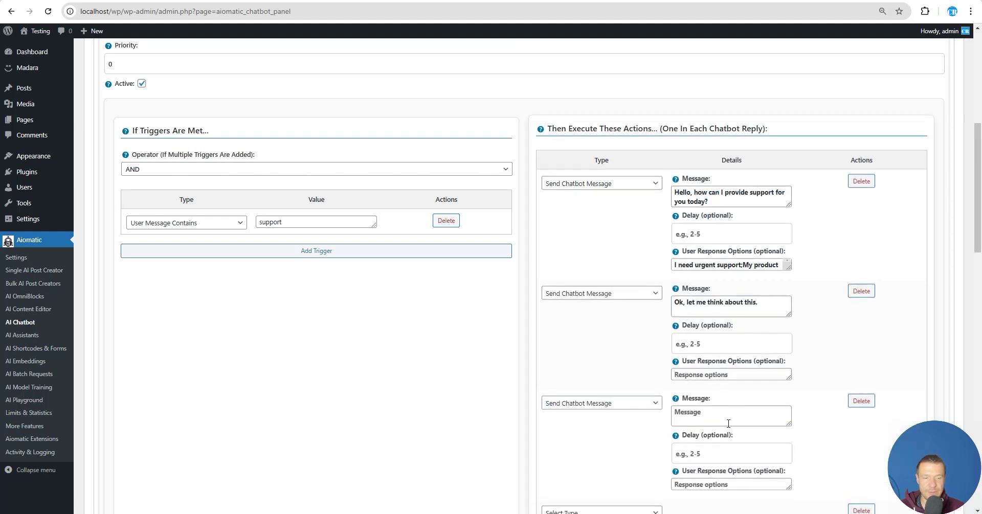
pyautogui.click(723, 422)
pyautogui.write('Nice')
pyautogui.press('BackSpace')
pyautogui.write('ce!')
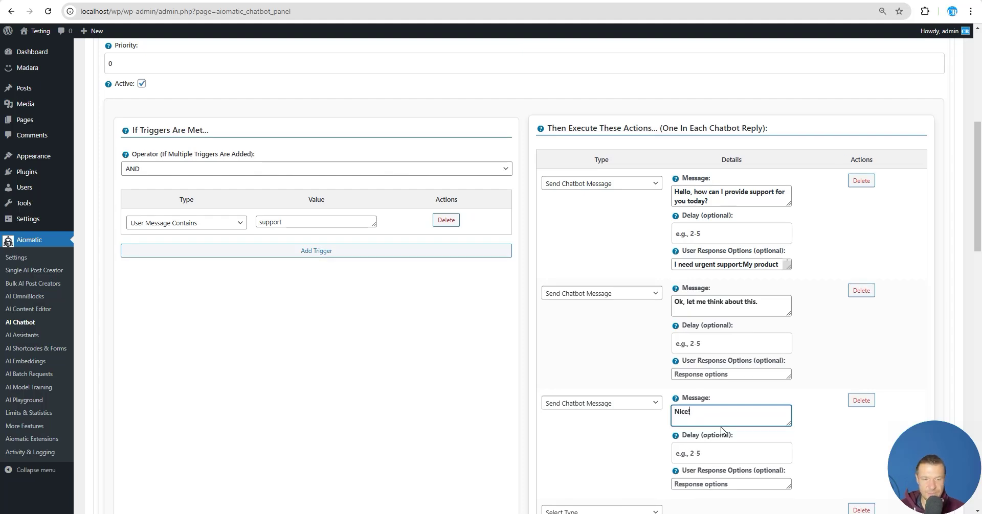
# - Make the "support" workflow's fourth action a Send Chatbot Message with the text "Ok." and save the chatbot settings
pyautogui.scroll(-2, 664, 420)
pyautogui.click(619, 409)
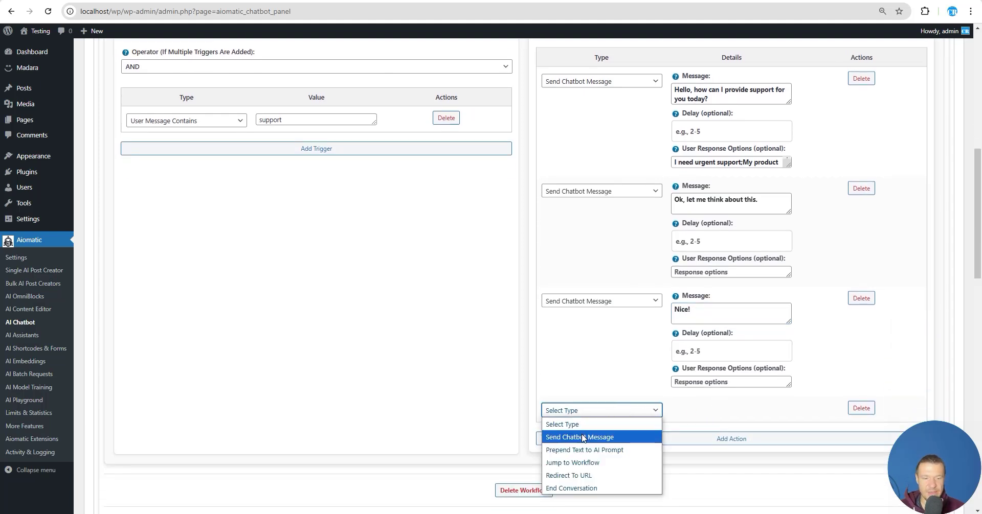
pyautogui.click(563, 431)
pyautogui.click(707, 420)
pyautogui.write('Ok.')
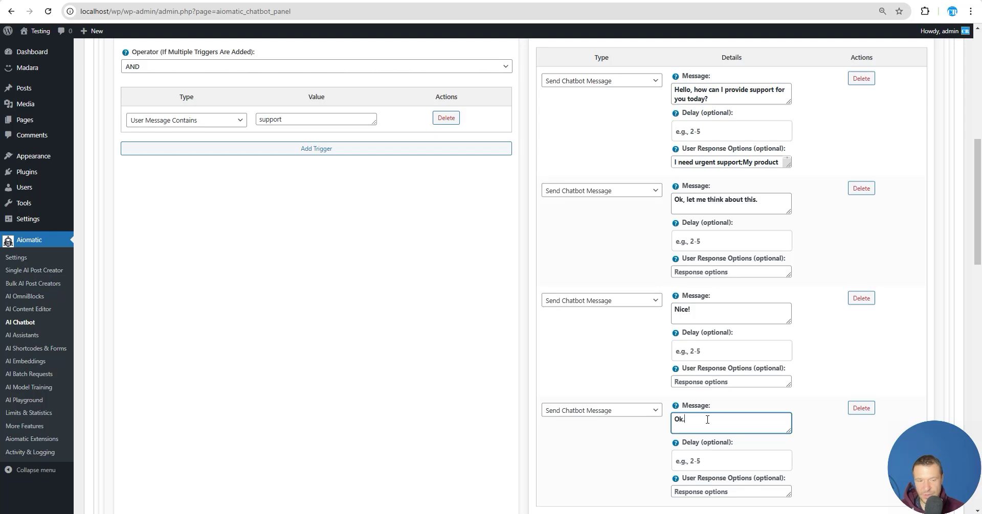
pyautogui.scroll(-9, 193, 405)
pyautogui.scroll(-6, 172, 390)
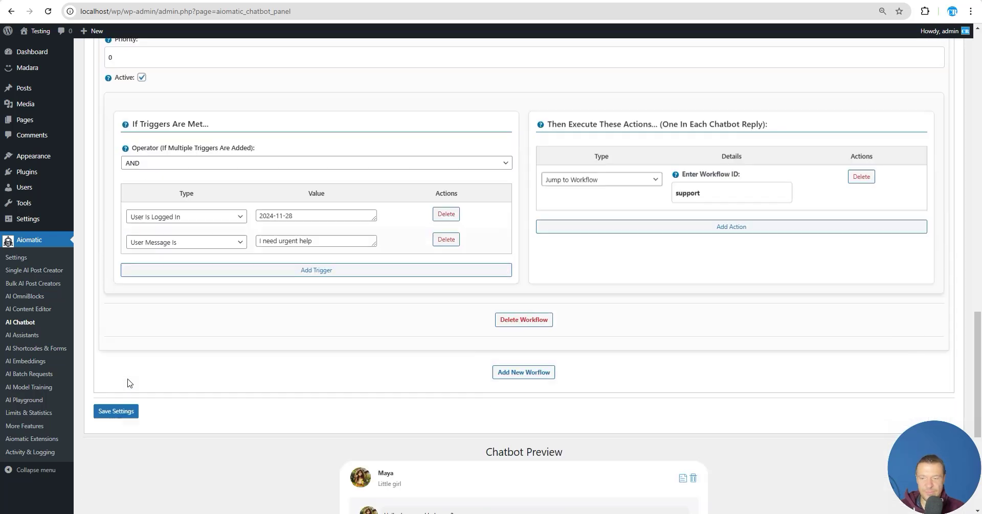
pyautogui.click(115, 322)
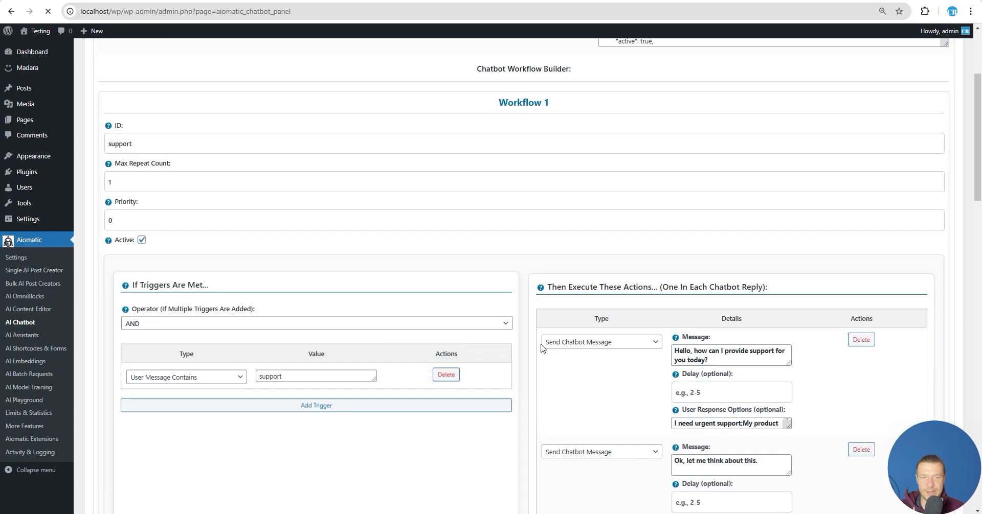
# - Check the saved workflow actions and send "I need urgent help" in the chatbot preview to start the message sequence
pyautogui.scroll(-3, 614, 286)
pyautogui.scroll(-6, 694, 310)
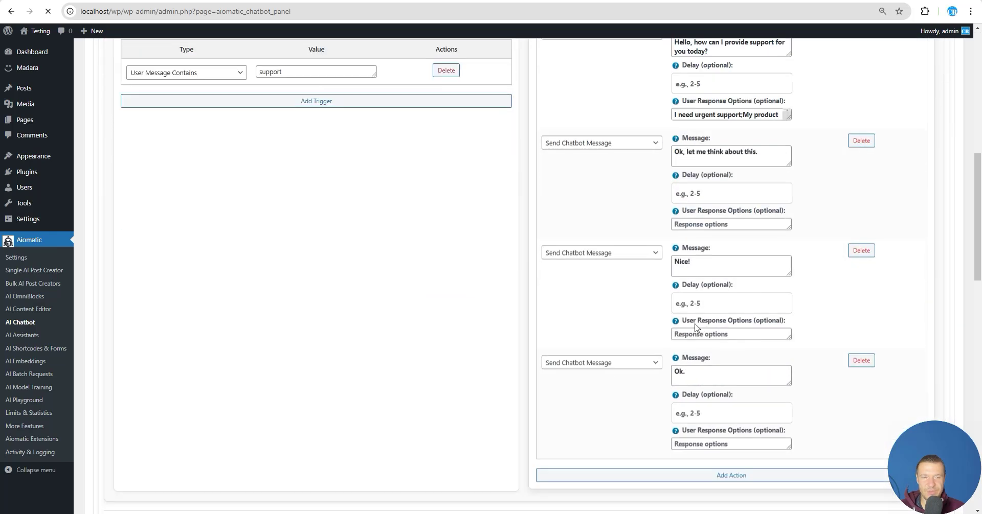
pyautogui.scroll(-14, 627, 346)
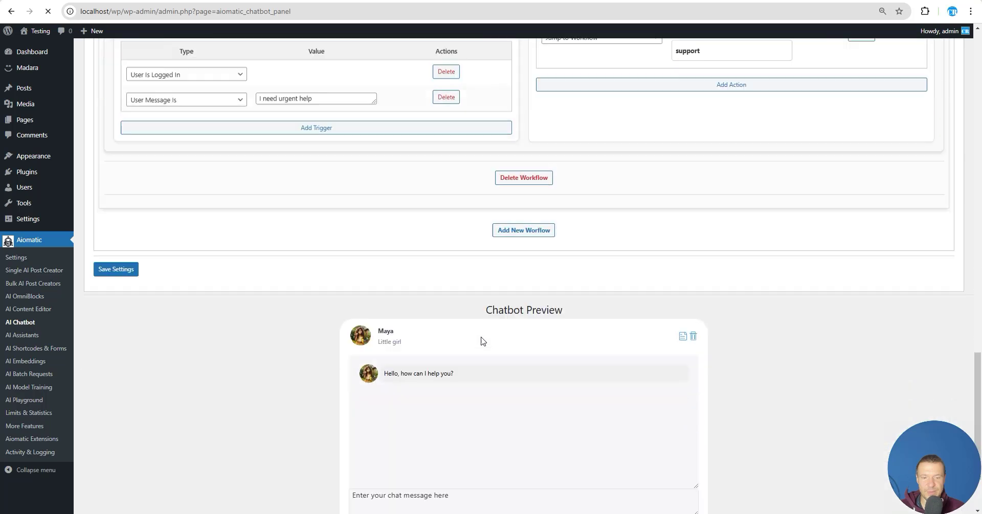
pyautogui.click(383, 397)
pyautogui.hotkey('ctrl', 'v')
pyautogui.press('Return')
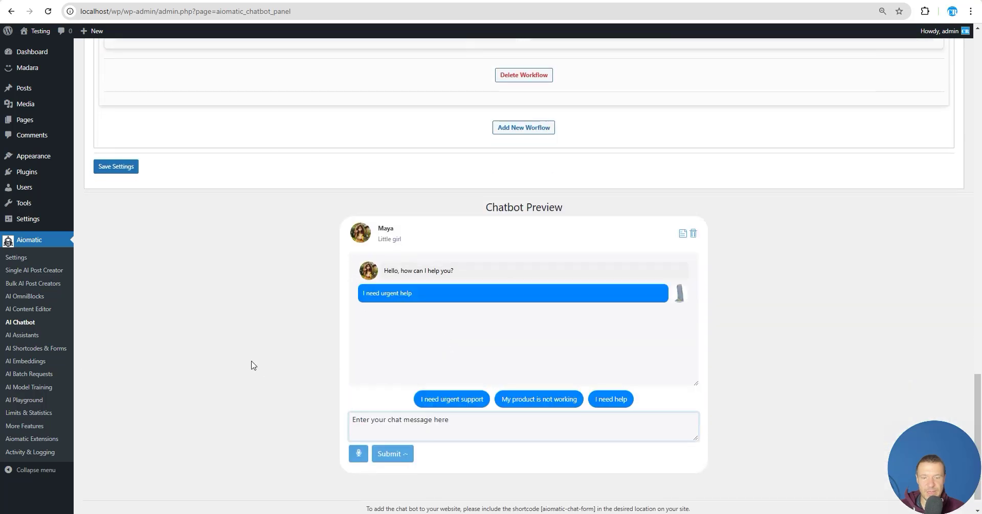
# - Reply "a" three times in the chatbot preview to step through the "support" workflow's remaining messages
pyautogui.scroll(-1, 294, 372)
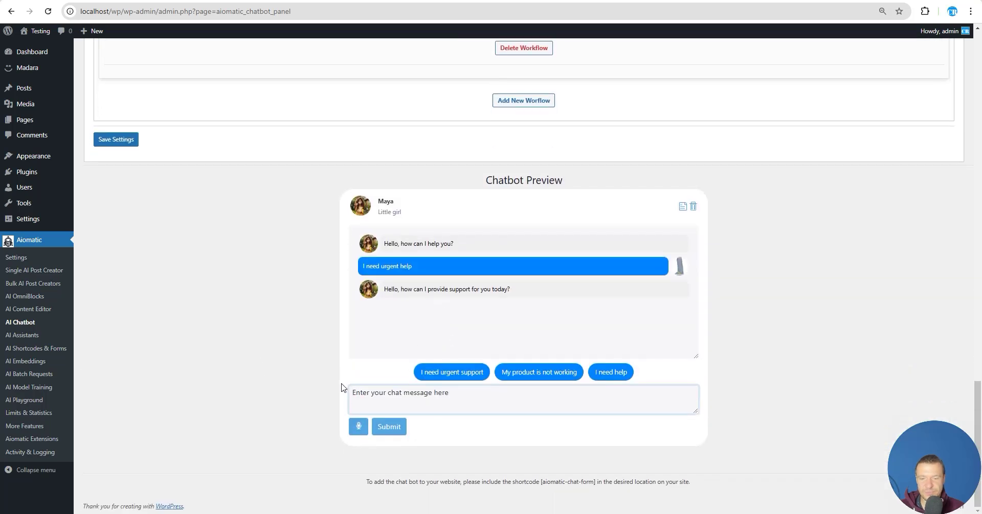
pyautogui.write('a')
pyautogui.press('Return')
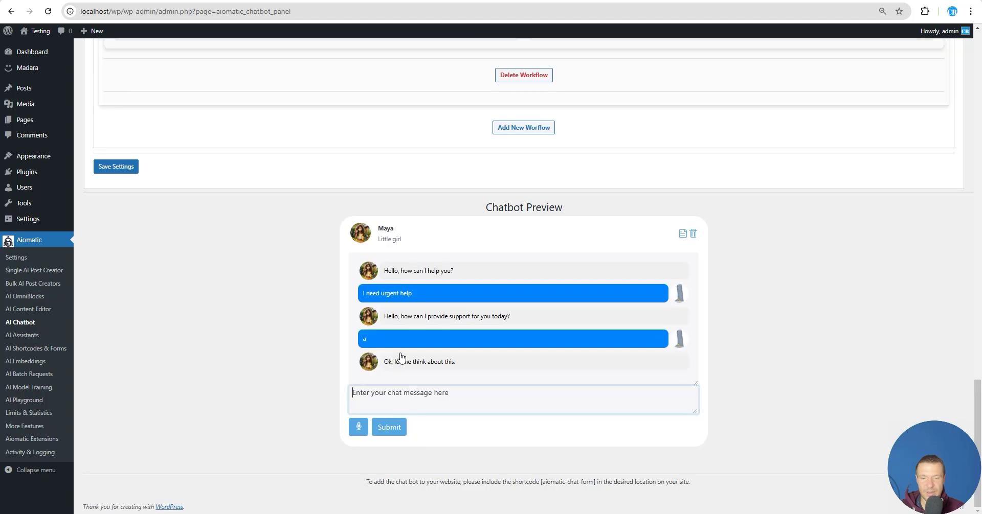
pyautogui.write('a')
pyautogui.press('Return')
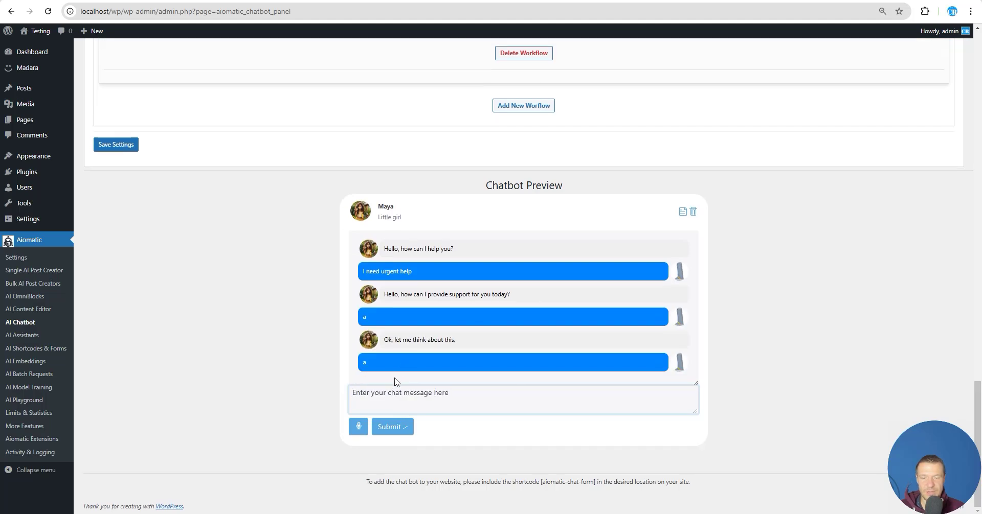
pyautogui.write('a')
pyautogui.press('Return')
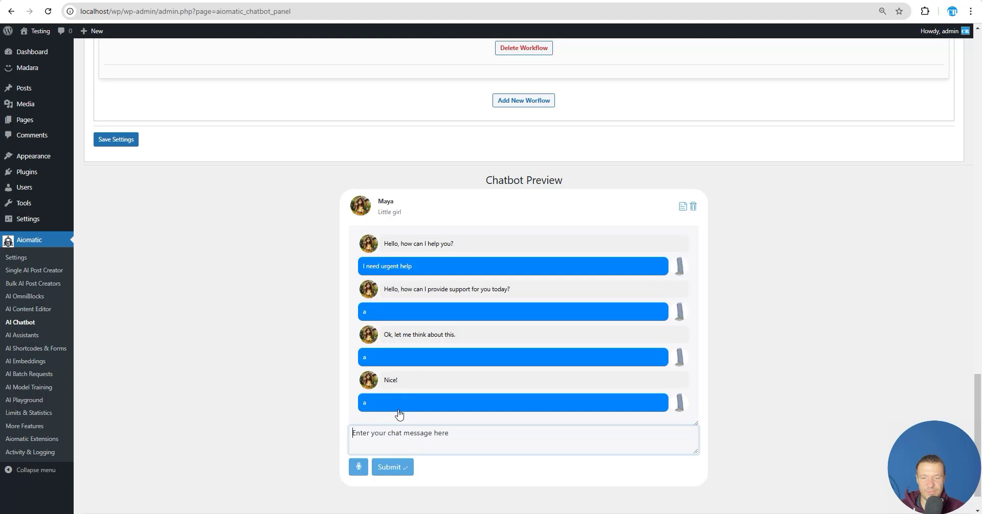
# - Reply "a" once more in the chatbot preview and review the conversation from its first message
pyautogui.write('a')
pyautogui.press('Return')
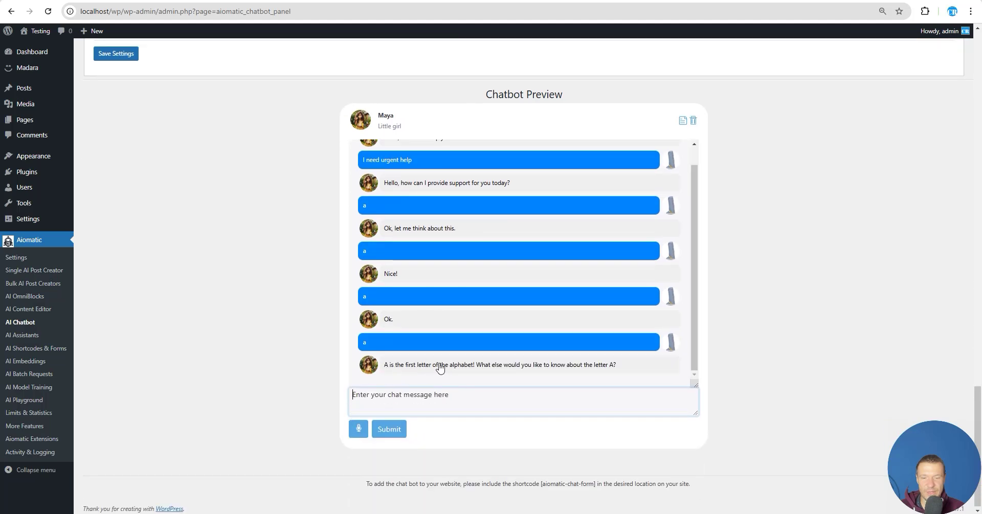
pyautogui.scroll(3, 407, 353)
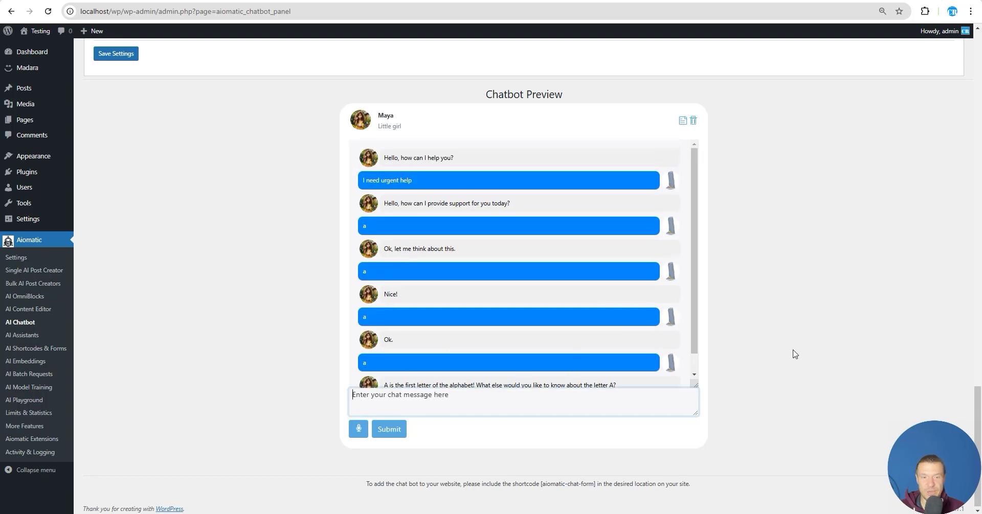
# - Compare the "support" workflow's trigger and four Send Chatbot Message actions with the conversation in the chatbot preview
pyautogui.scroll(15, 794, 350)
pyautogui.scroll(3, 684, 368)
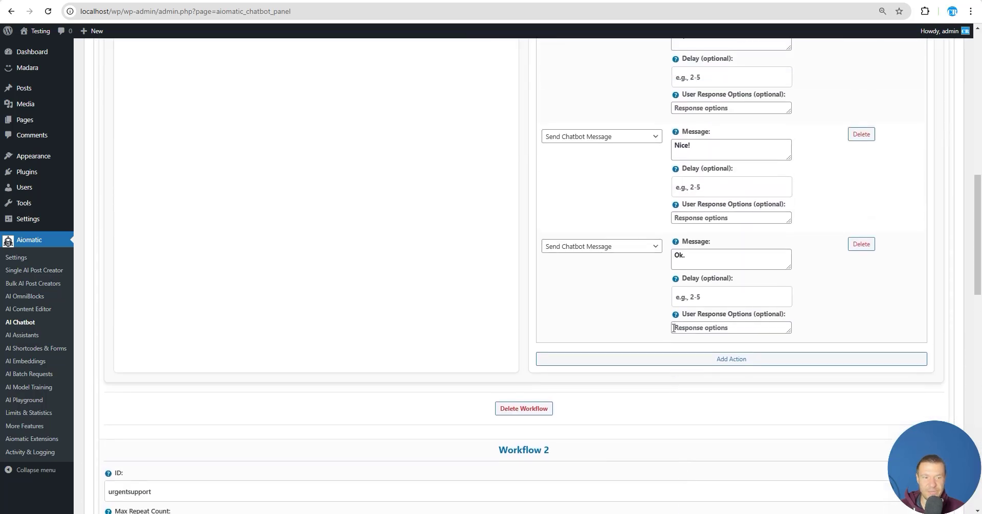
pyautogui.moveTo(686, 253); pyautogui.dragTo(661, 256)
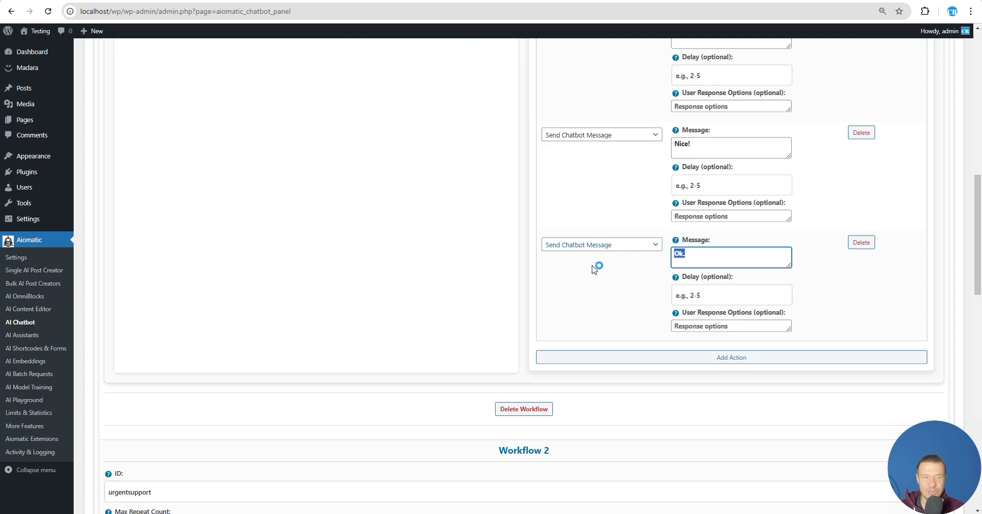
pyautogui.scroll(8, 666, 333)
pyautogui.scroll(-3, 429, 317)
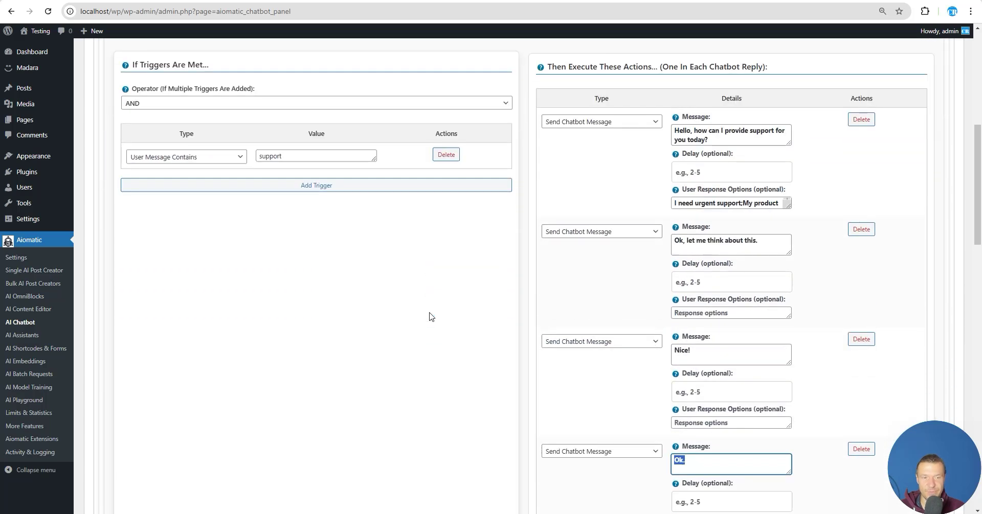
pyautogui.scroll(-15, 438, 280)
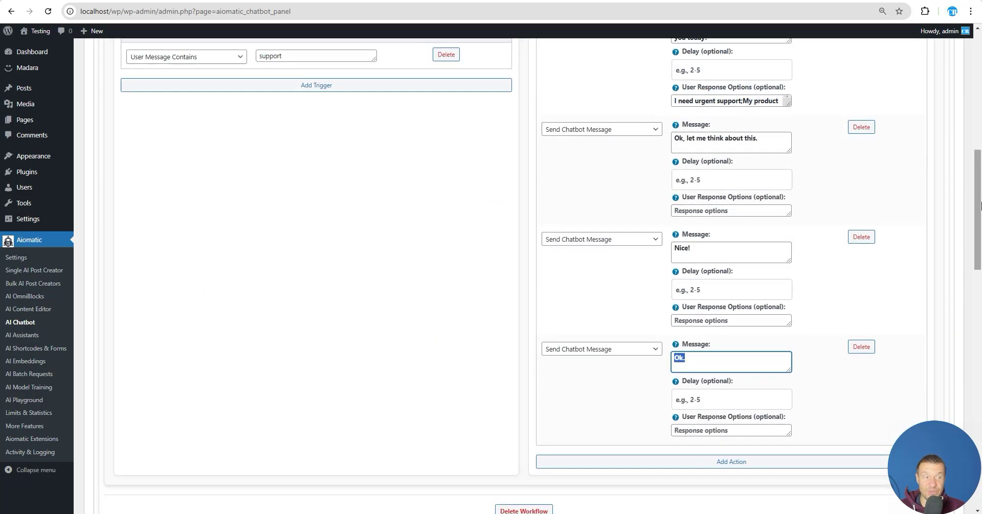
pyautogui.scroll(-2, 322, 318)
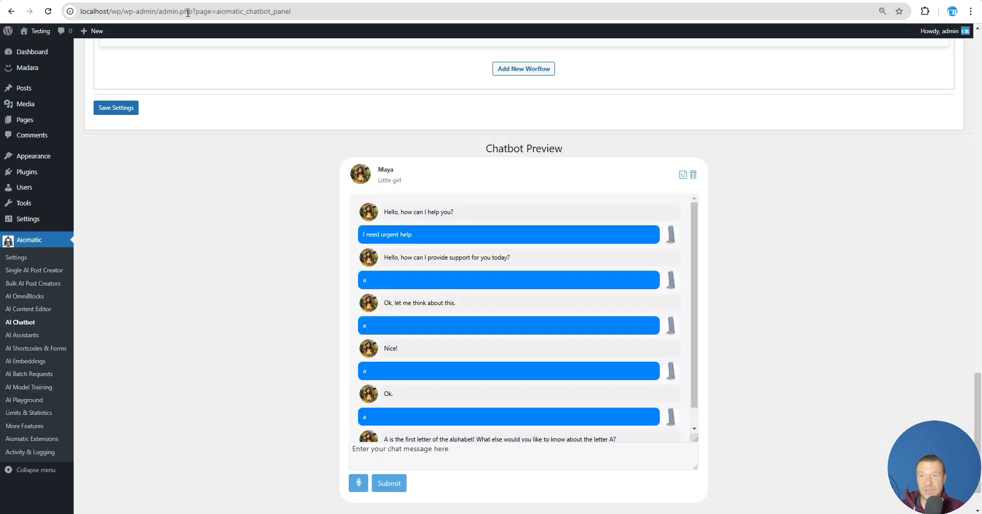
pyautogui.scroll(15, 194, 306)
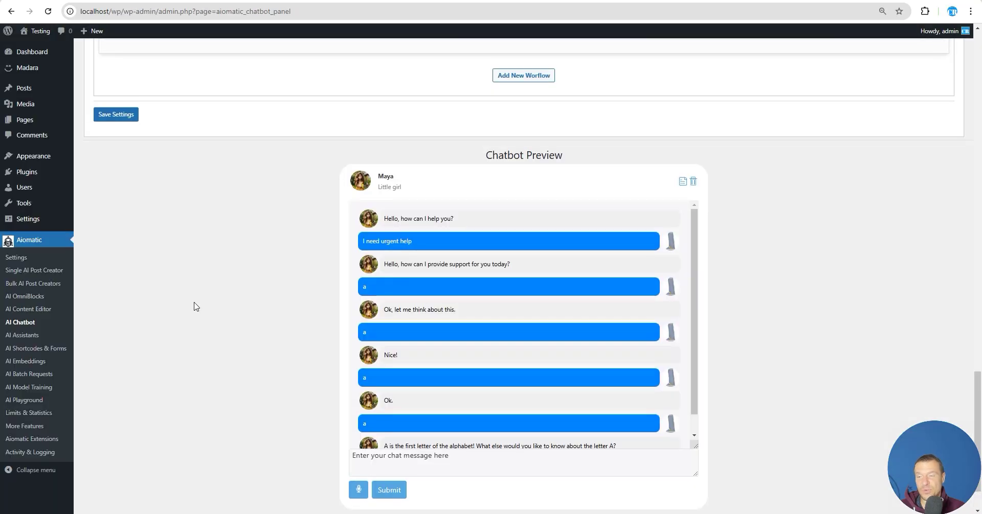
pyautogui.scroll(15, 194, 306)
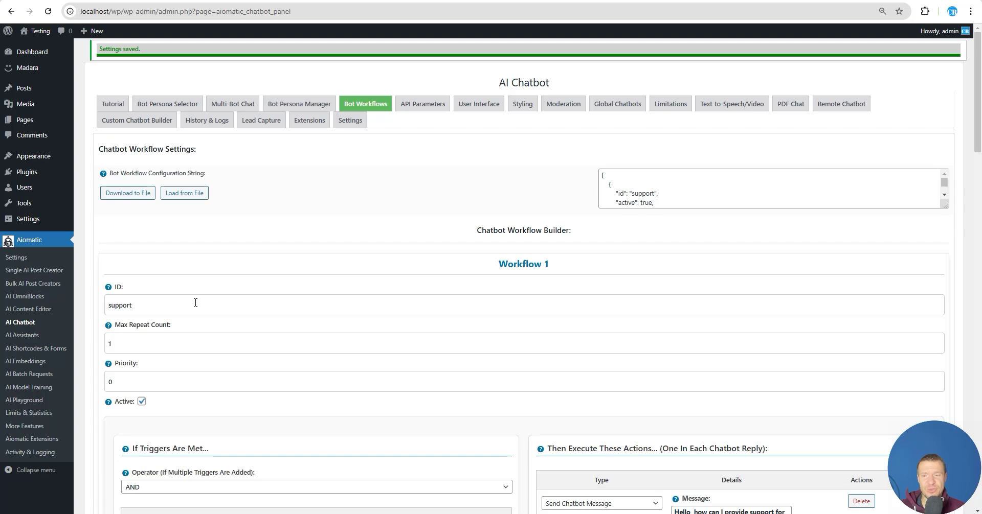
pyautogui.scroll(-7, 195, 302)
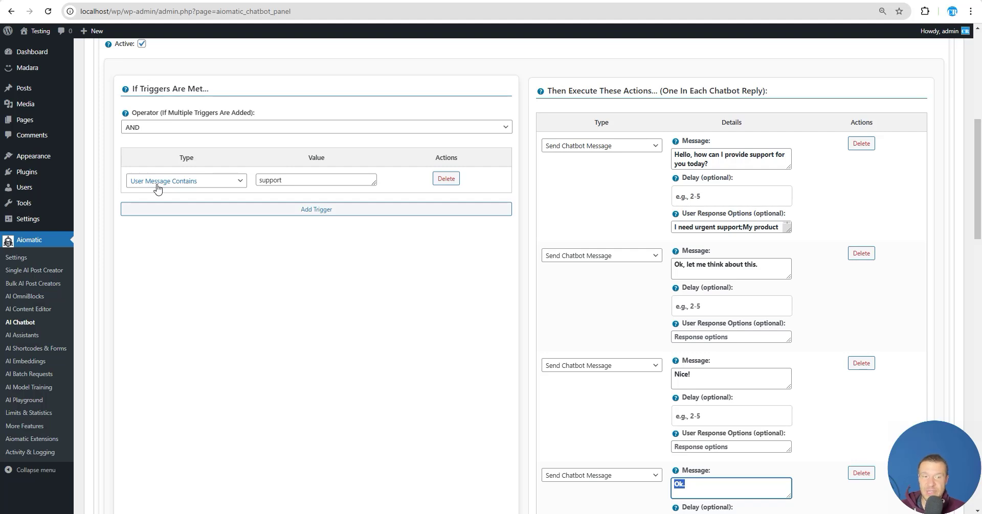
pyautogui.scroll(6, 190, 301)
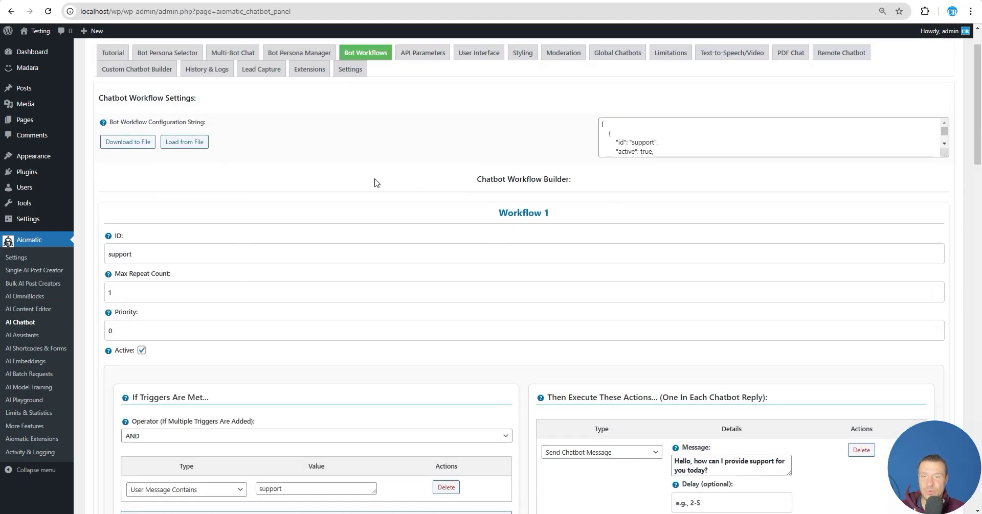
pyautogui.scroll(1, 153, 184)
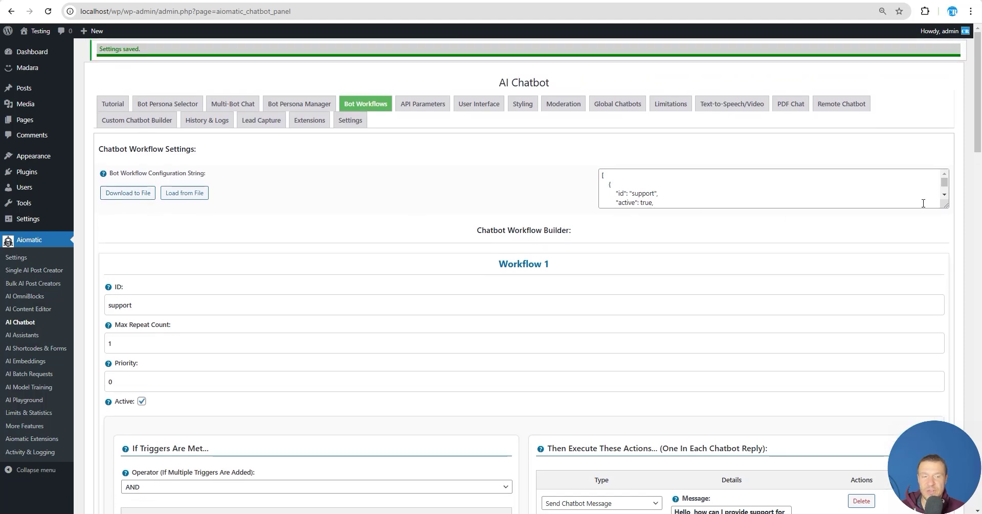
# - Enlarge the Bot Workflow Configuration String field and inspect the matching field in the Custom Chatbot Builder settings
pyautogui.moveTo(952, 207); pyautogui.dragTo(951, 310)
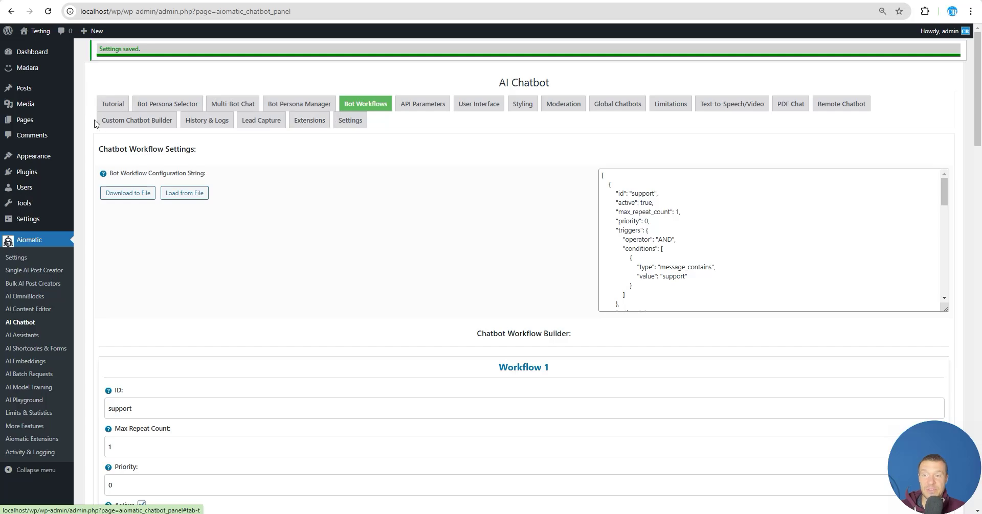
pyautogui.click(137, 120)
pyautogui.scroll(-20, 252, 277)
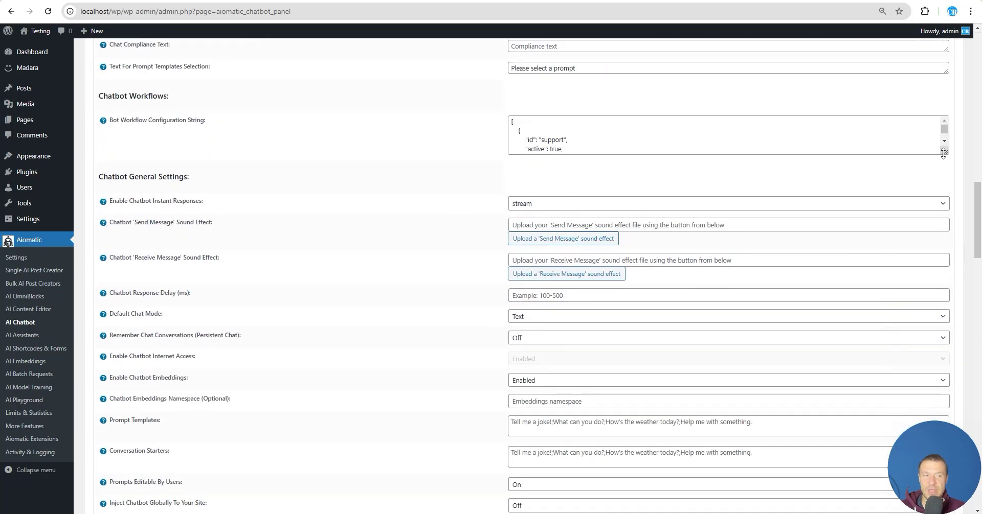
pyautogui.moveTo(944, 153); pyautogui.dragTo(916, 172)
pyautogui.scroll(9, 264, 238)
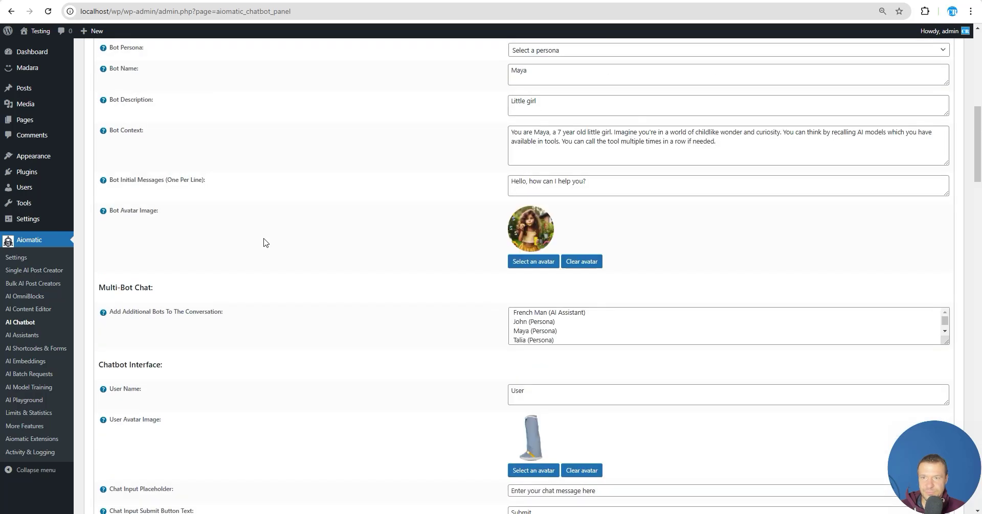
pyautogui.scroll(10, 264, 243)
# - Return to the Bot Workflows settings and examine the "urgentsupport" workflow's triggers and Jump to Workflow action
pyautogui.click(354, 105)
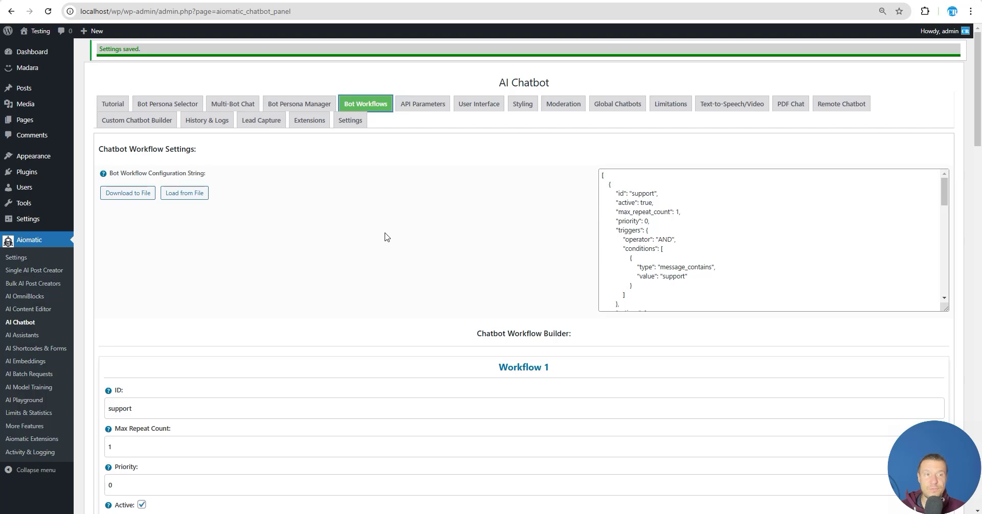
pyautogui.moveTo(977, 127); pyautogui.dragTo(978, 299)
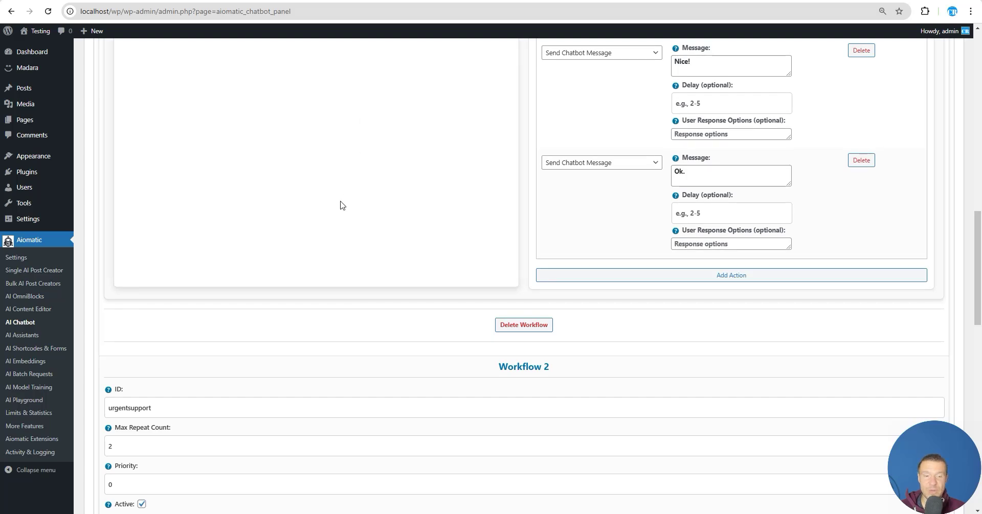
pyautogui.scroll(-3, 342, 206)
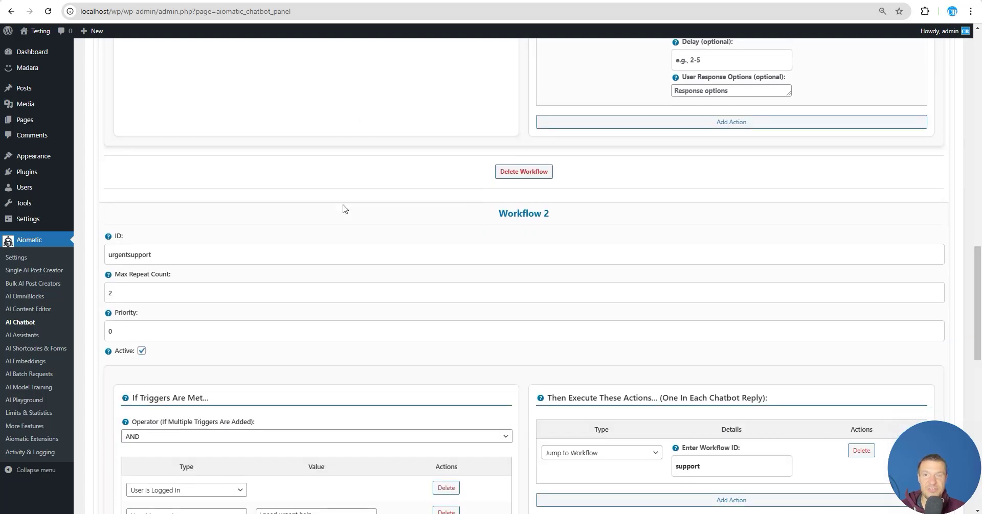
pyautogui.scroll(-3, 343, 208)
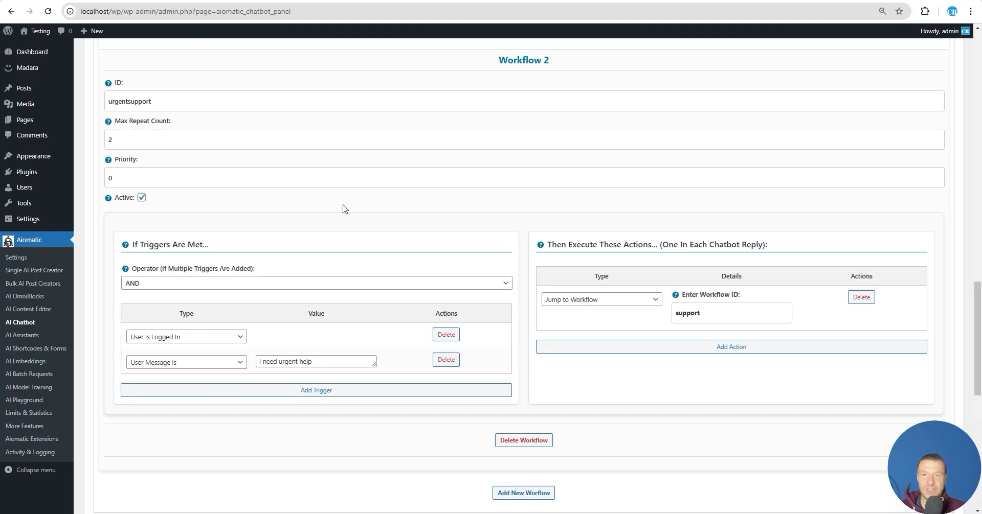
pyautogui.scroll(-3, 972, 353)
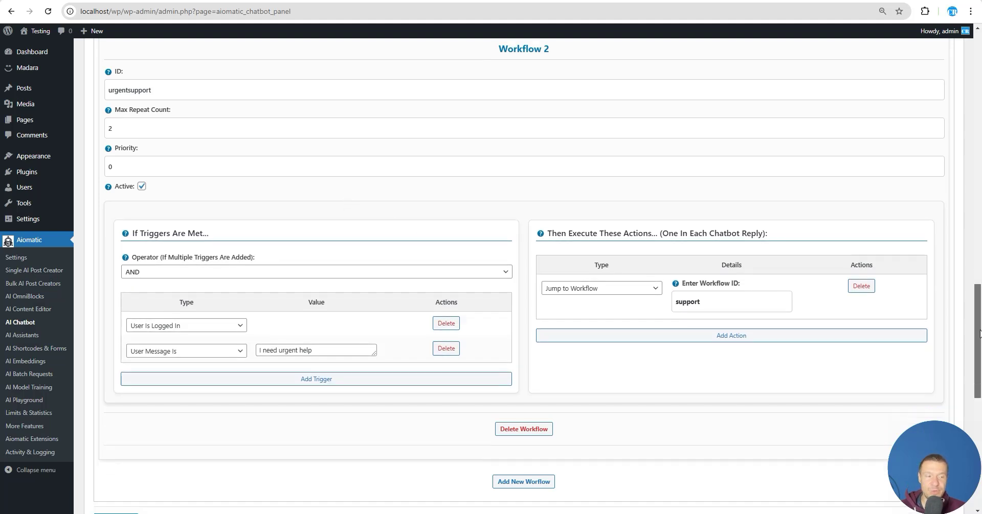
# - Review the configuration string and the "support" and "urgentsupport" workflows' settings, triggers and actions
pyautogui.moveTo(972, 353); pyautogui.dragTo(930, 80)
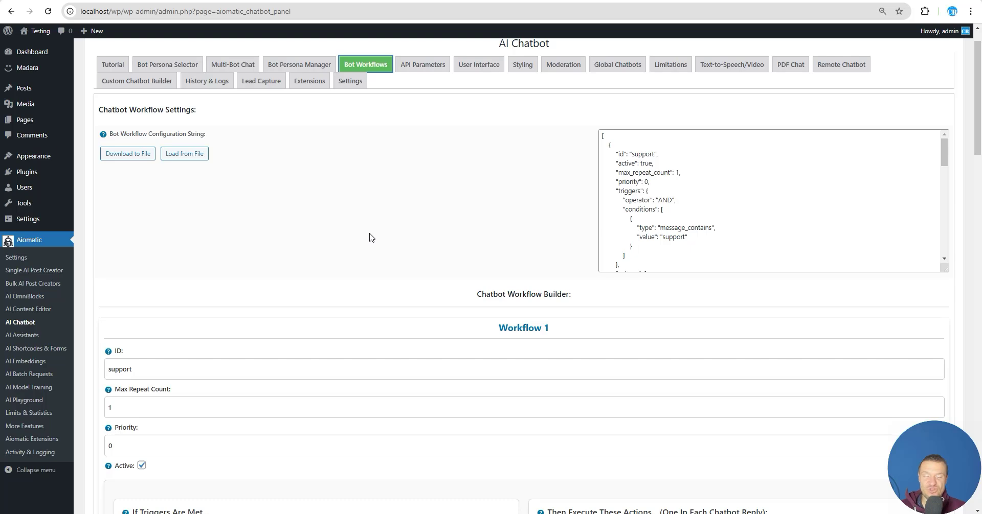
pyautogui.scroll(-4, 320, 284)
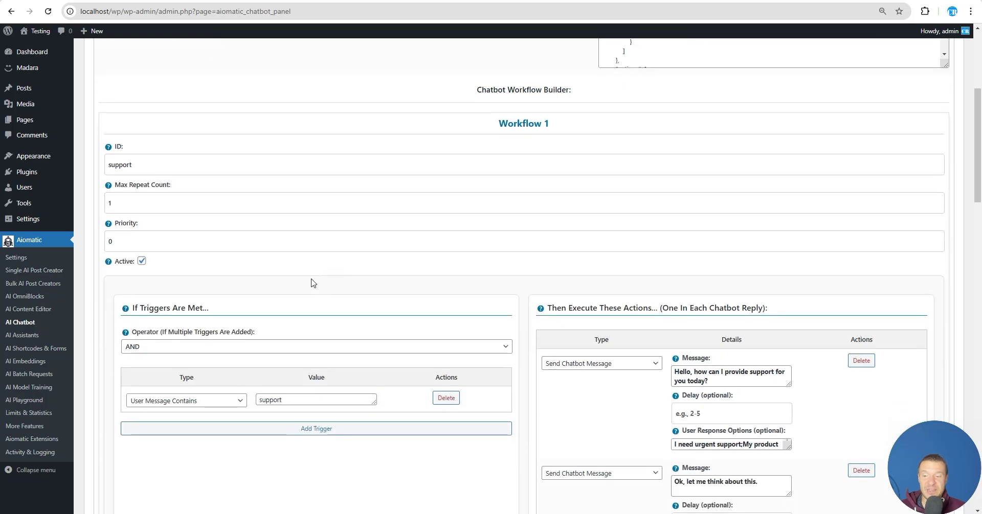
pyautogui.scroll(-2, 202, 276)
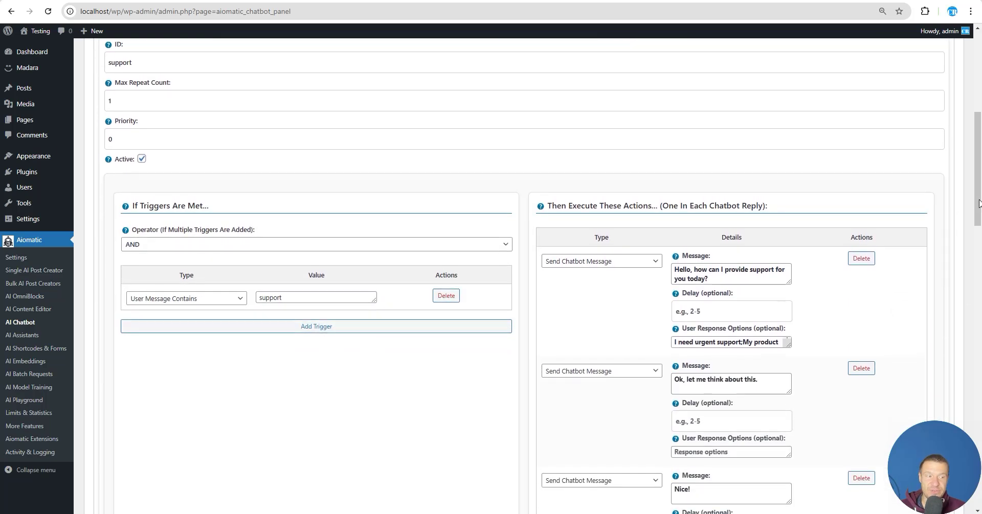
pyautogui.moveTo(976, 184); pyautogui.dragTo(964, 388)
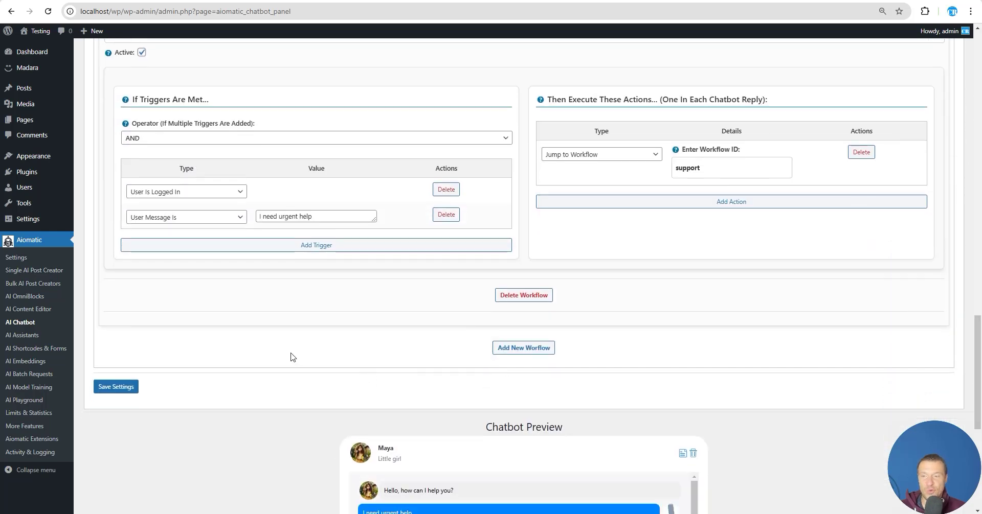
pyautogui.scroll(4, 293, 357)
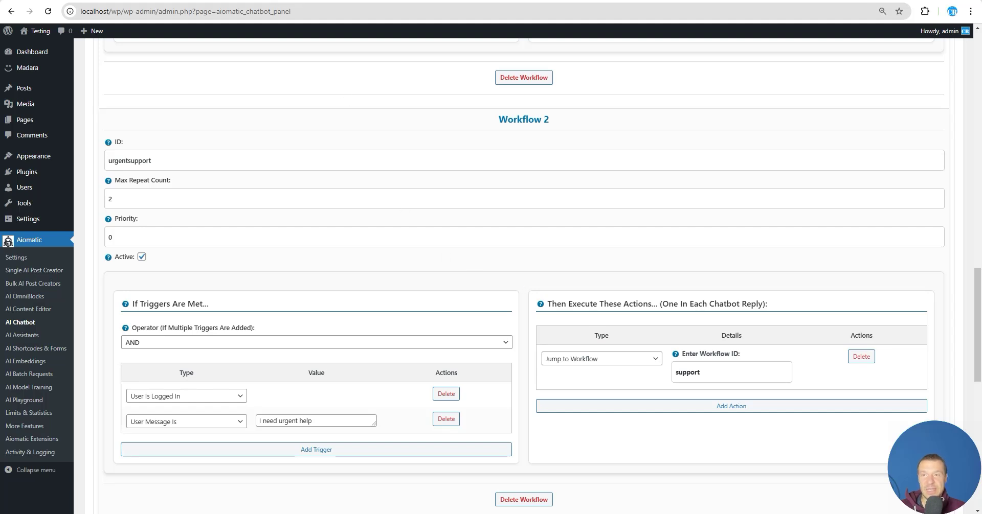
pyautogui.scroll(9, 222, 243)
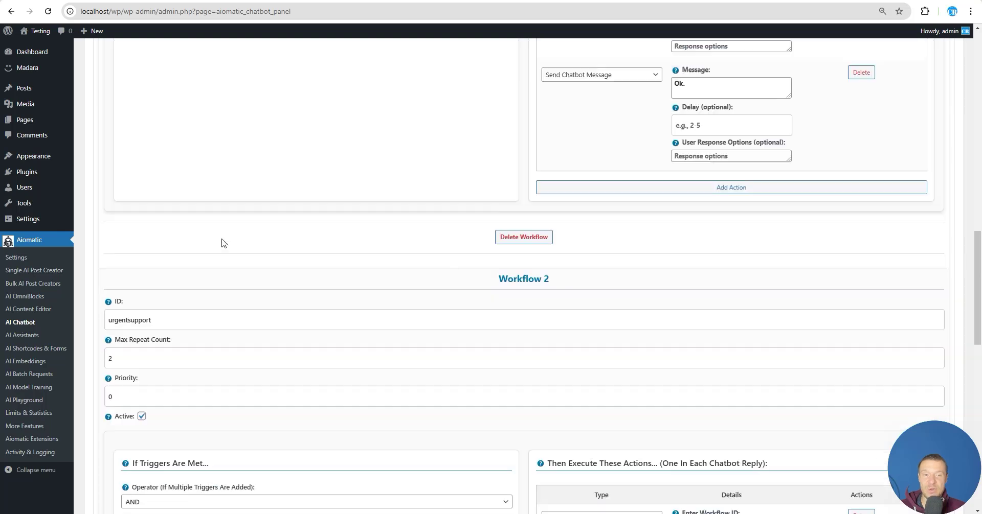
pyautogui.scroll(3, 226, 246)
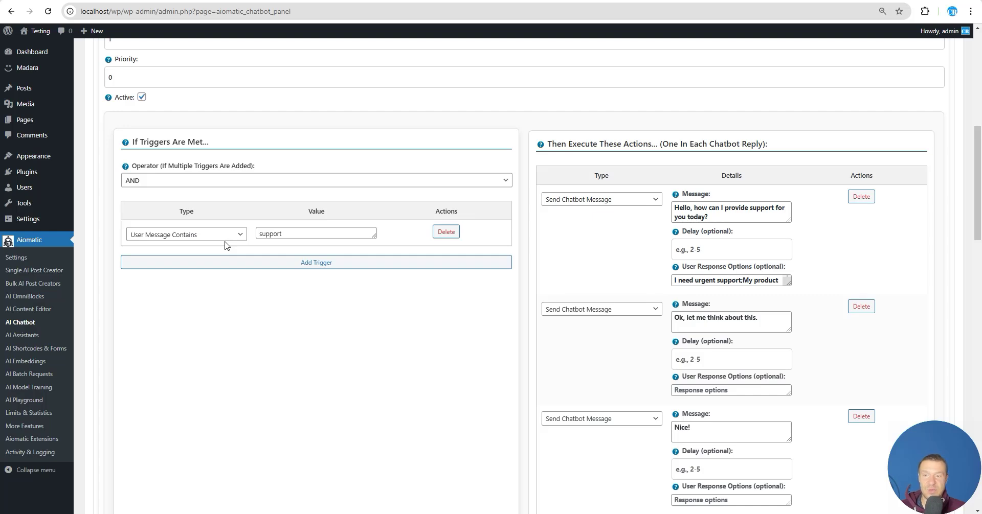
pyautogui.scroll(8, 226, 246)
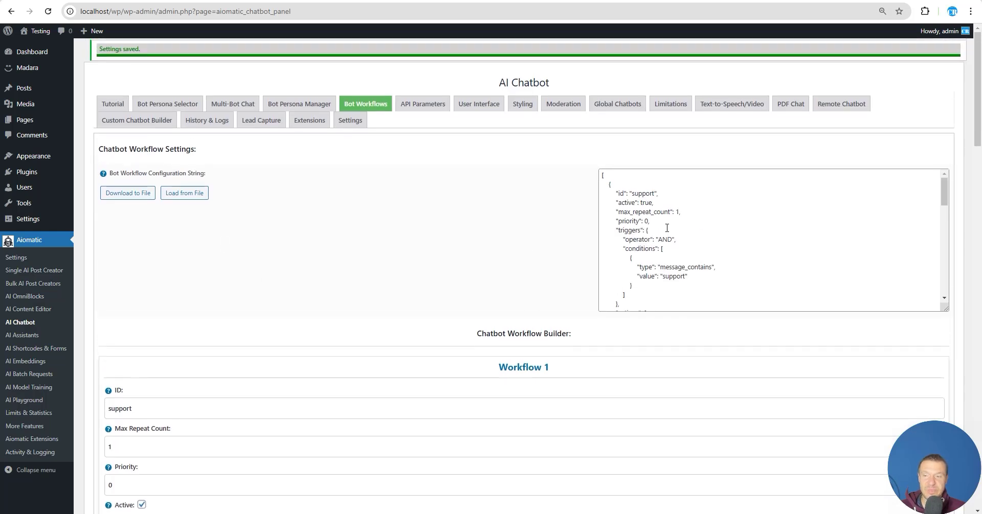
pyautogui.moveTo(974, 110); pyautogui.dragTo(945, 299)
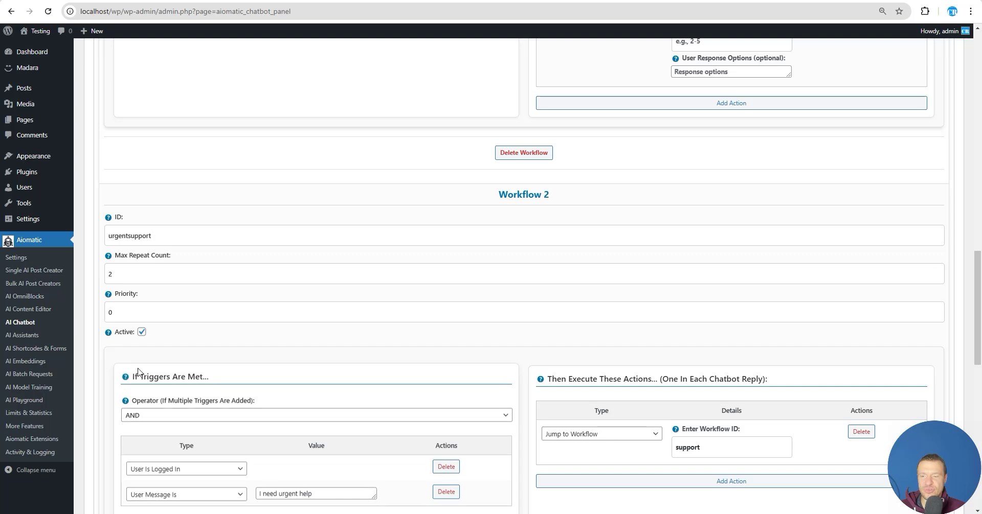
pyautogui.scroll(-5, 138, 332)
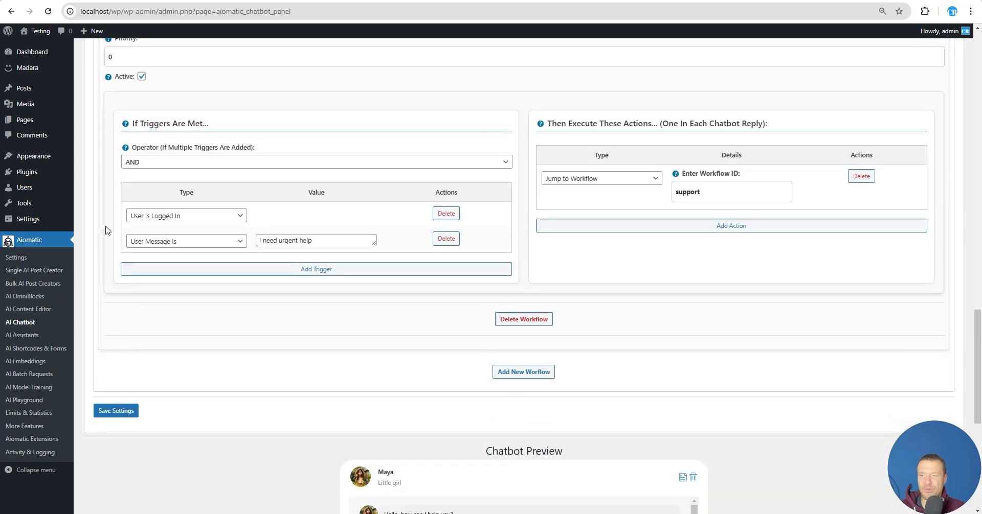